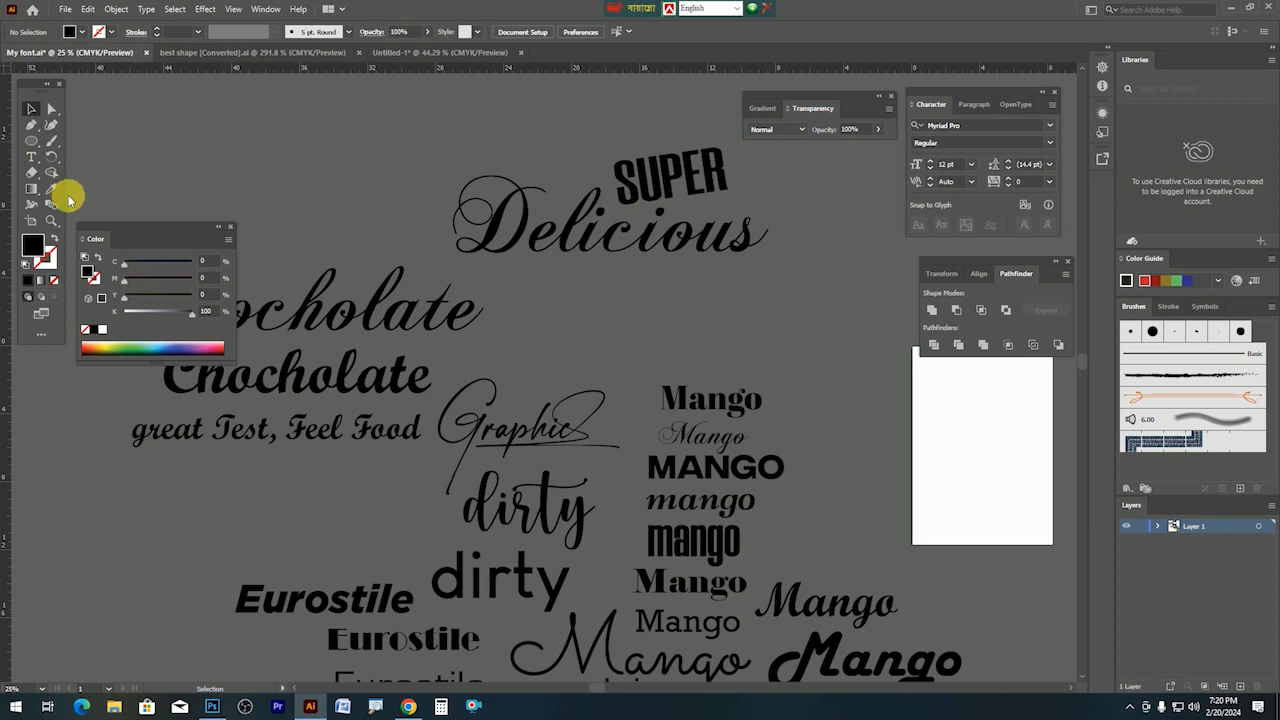
# Reposition the Color, Character and Pathfinder panels, pan the font samples into view, then switch to Photoshop.
pyautogui.moveTo(160, 228); pyautogui.dragTo(97, 356)
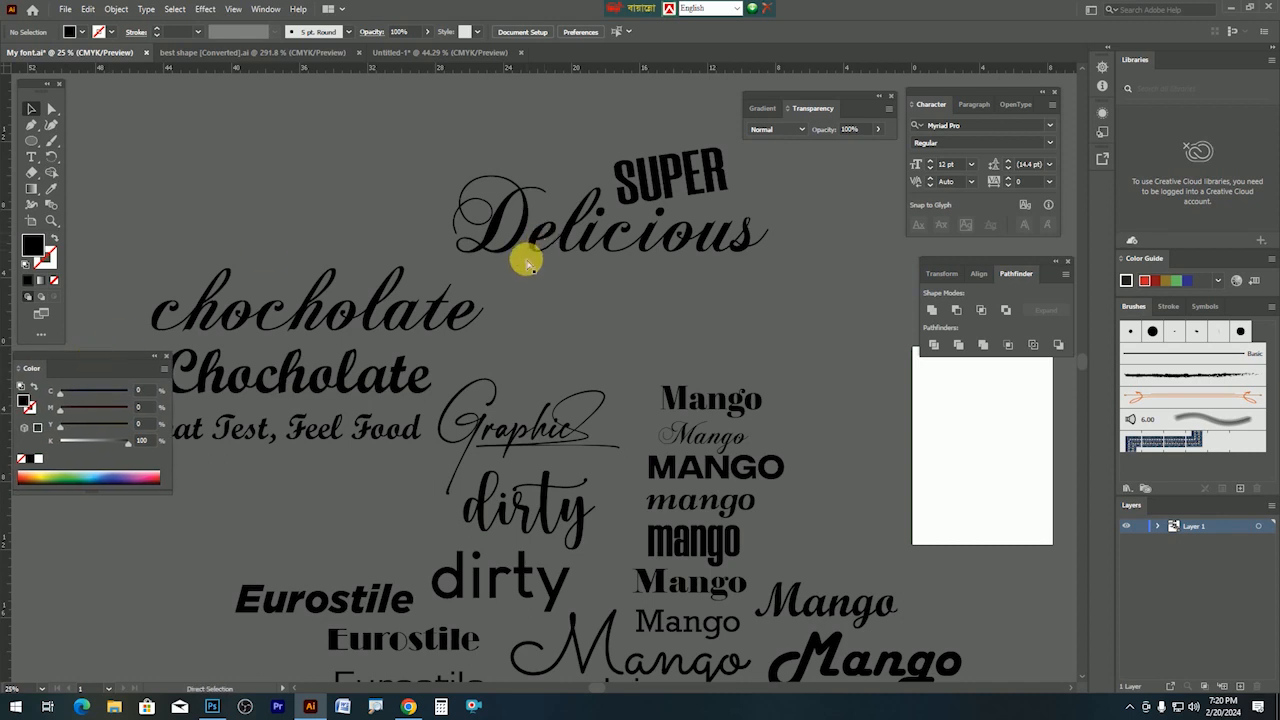
pyautogui.moveTo(391, 286); pyautogui.dragTo(516, 316)
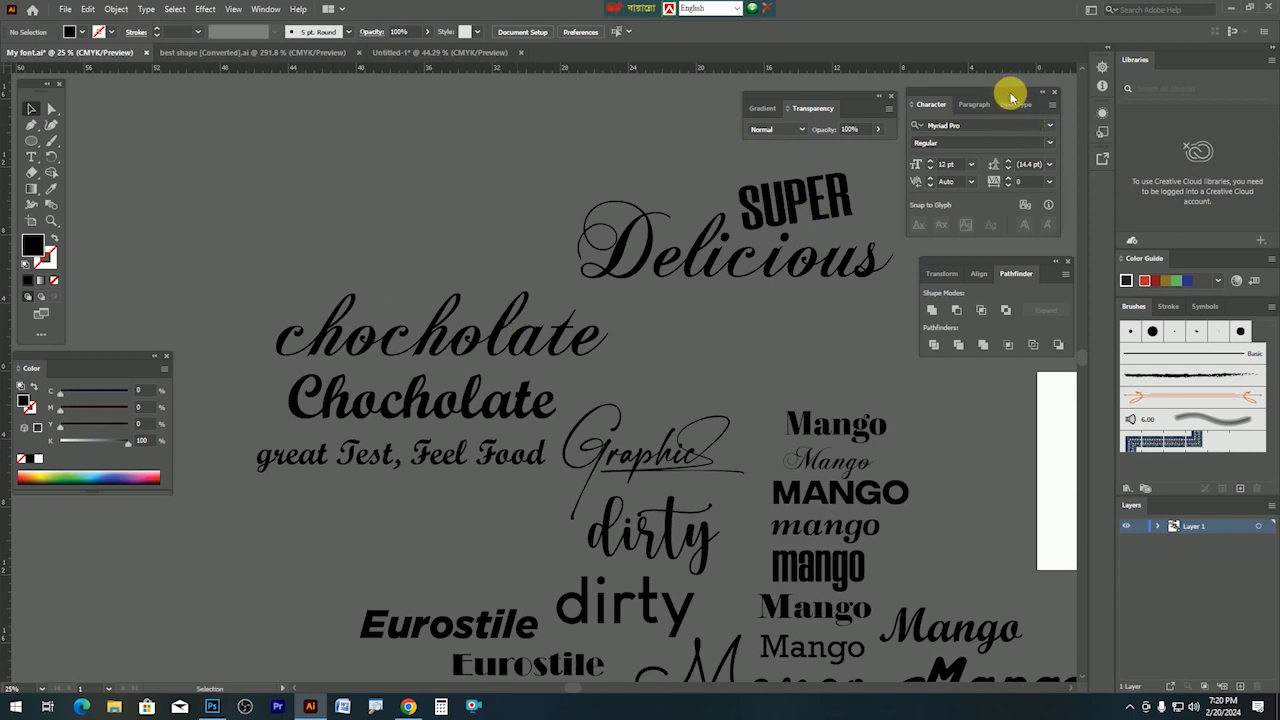
pyautogui.moveTo(1008, 92); pyautogui.dragTo(1026, 72)
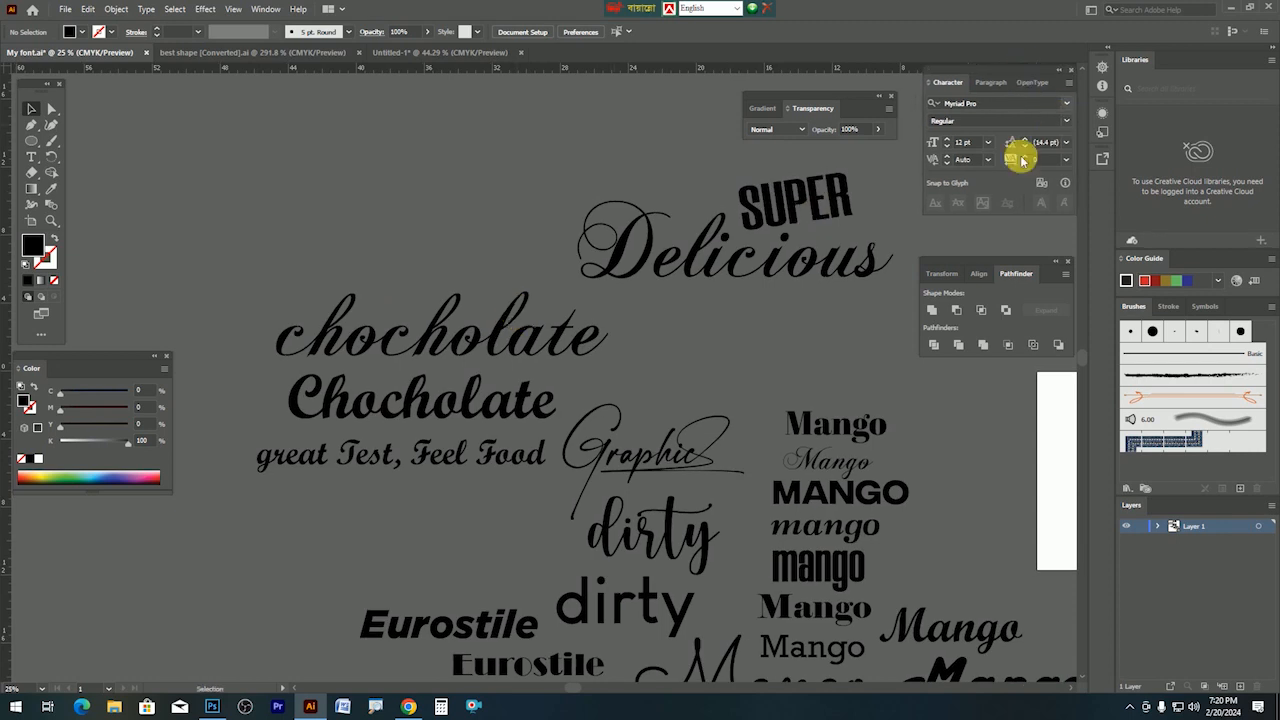
pyautogui.moveTo(1004, 262); pyautogui.dragTo(1000, 230)
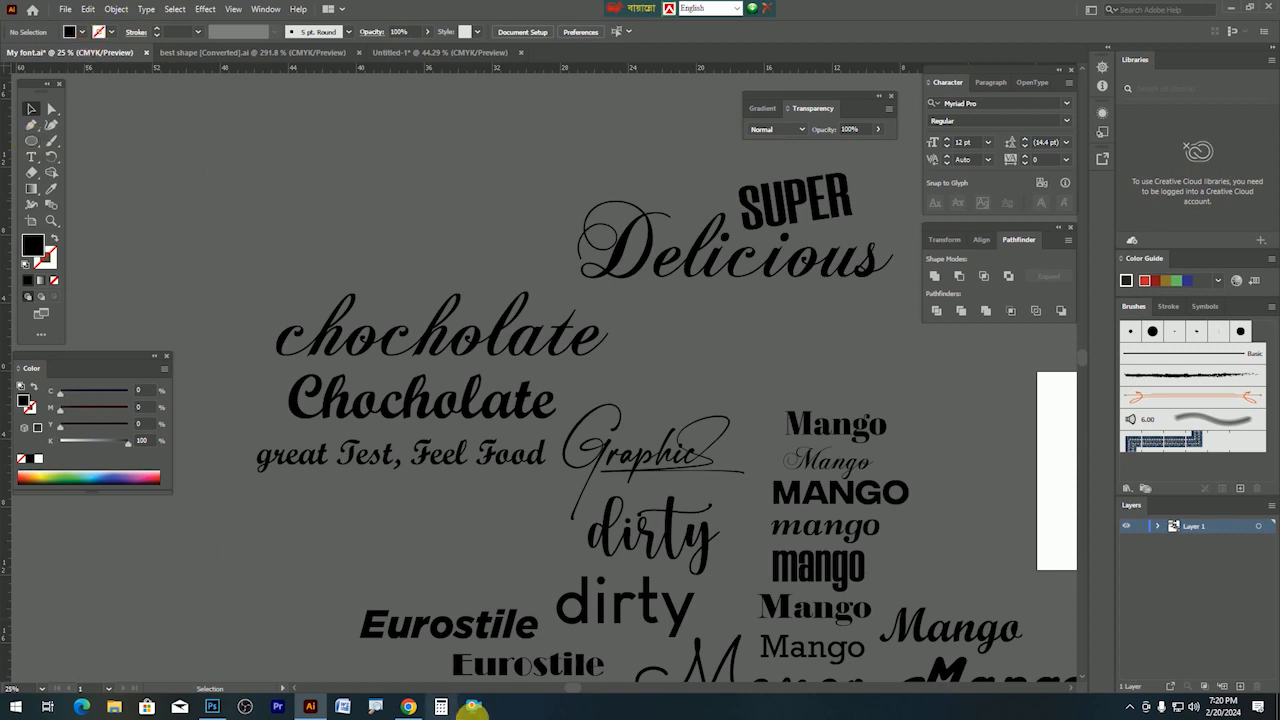
pyautogui.click(215, 708)
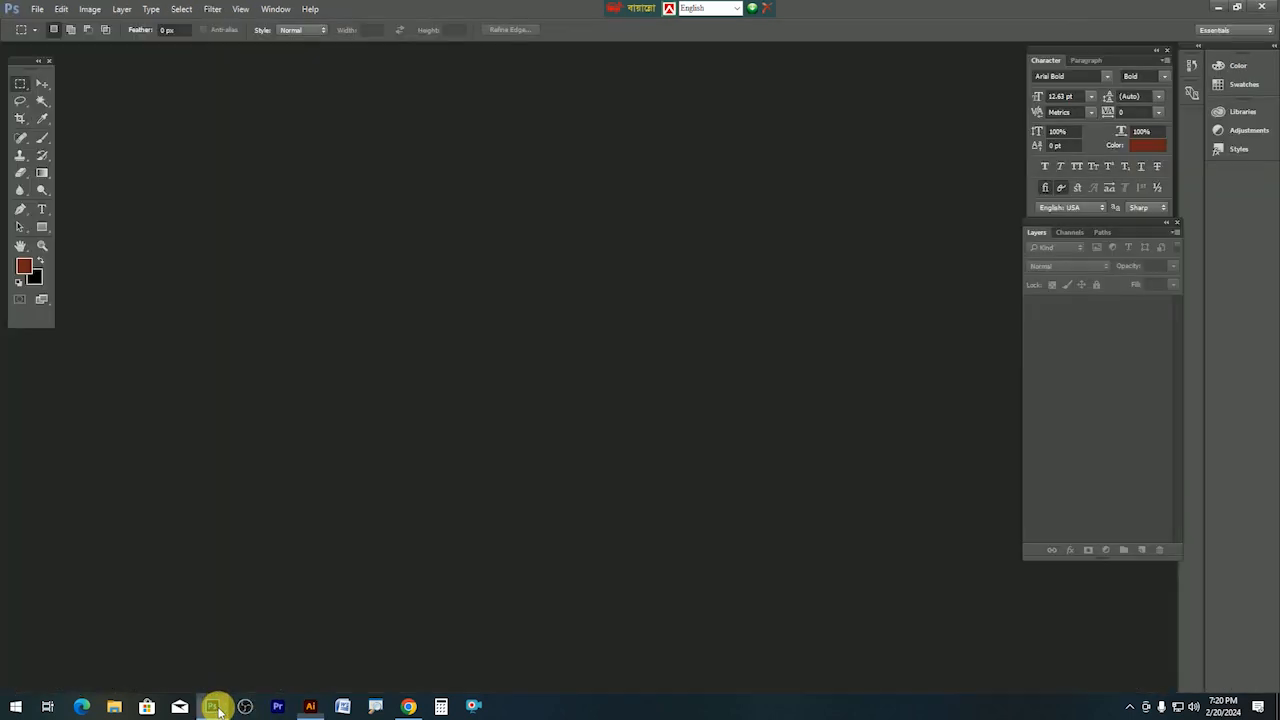
# Create a new white 120 × 48 inch CMYK document.
pyautogui.click(36, 10)
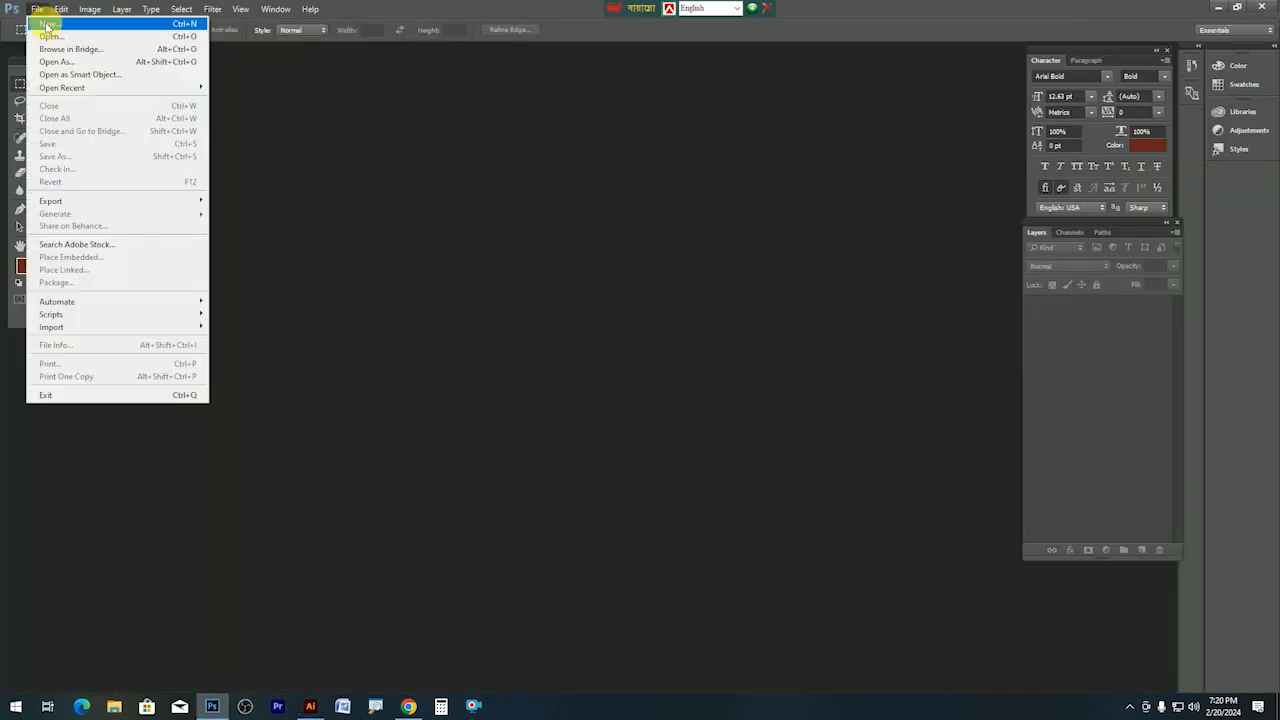
pyautogui.click(47, 25)
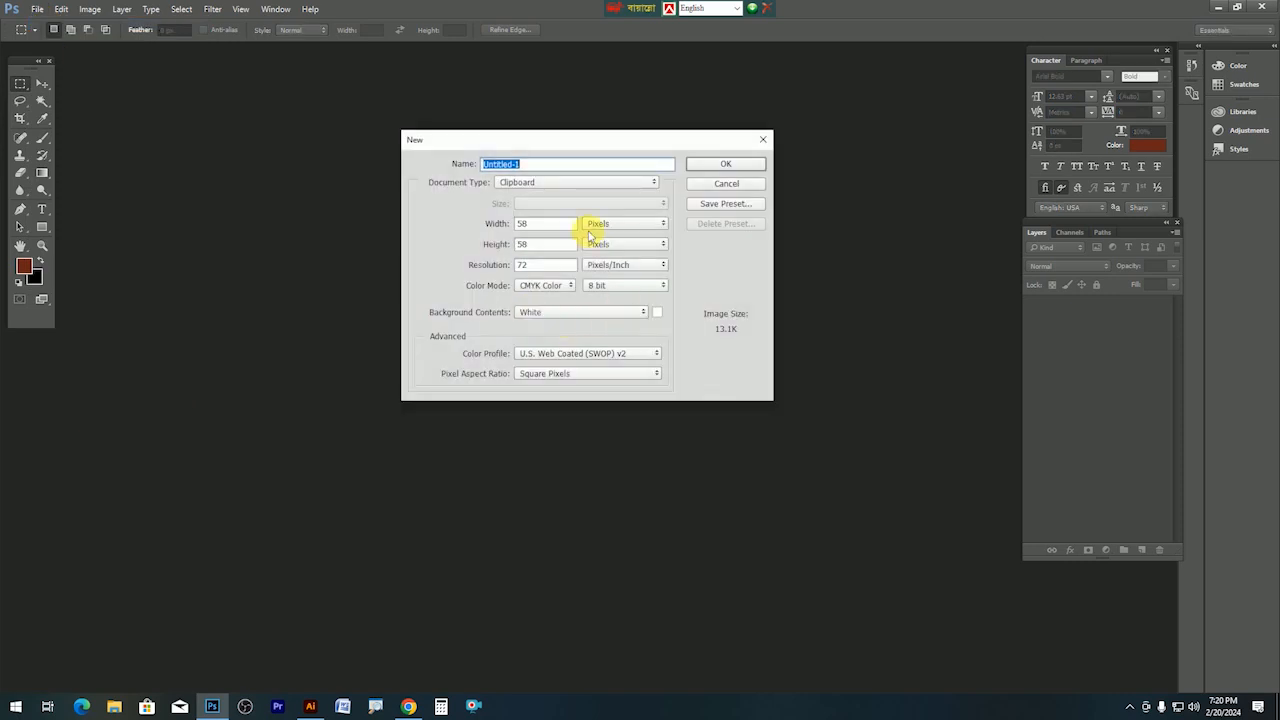
pyautogui.click(593, 224)
pyautogui.click(600, 247)
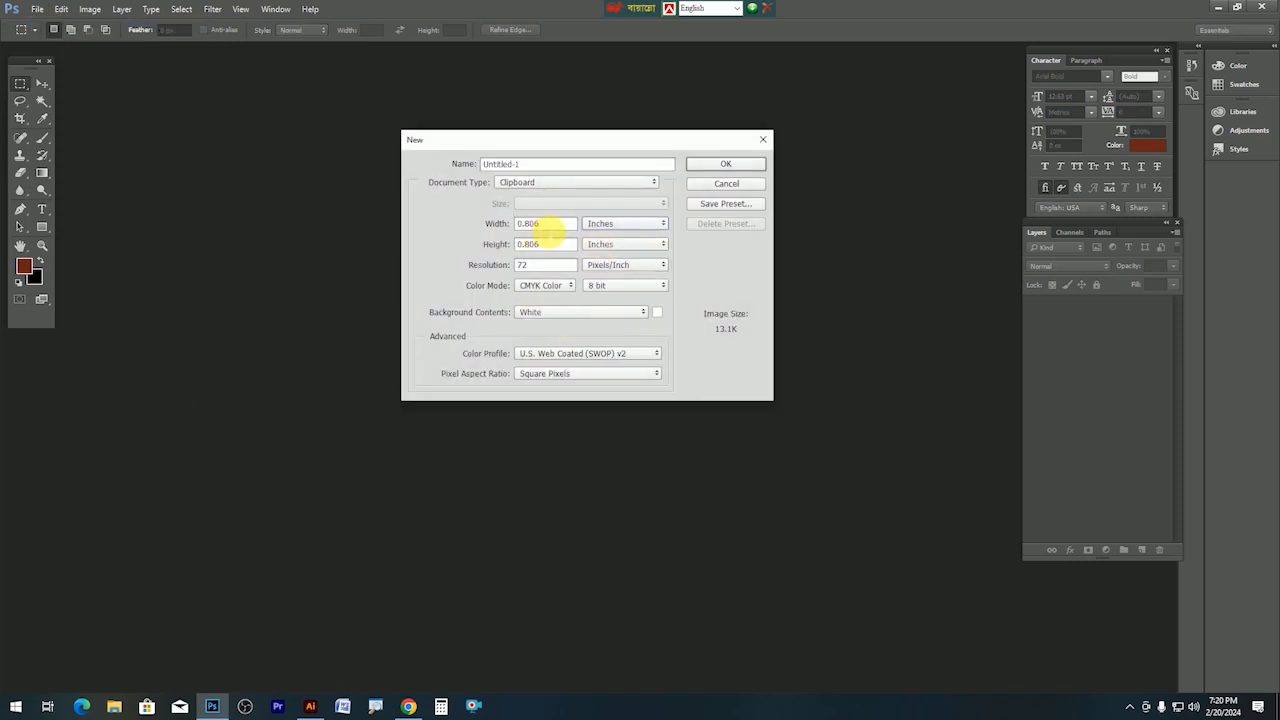
pyautogui.write('120')
pyautogui.press('Tab')
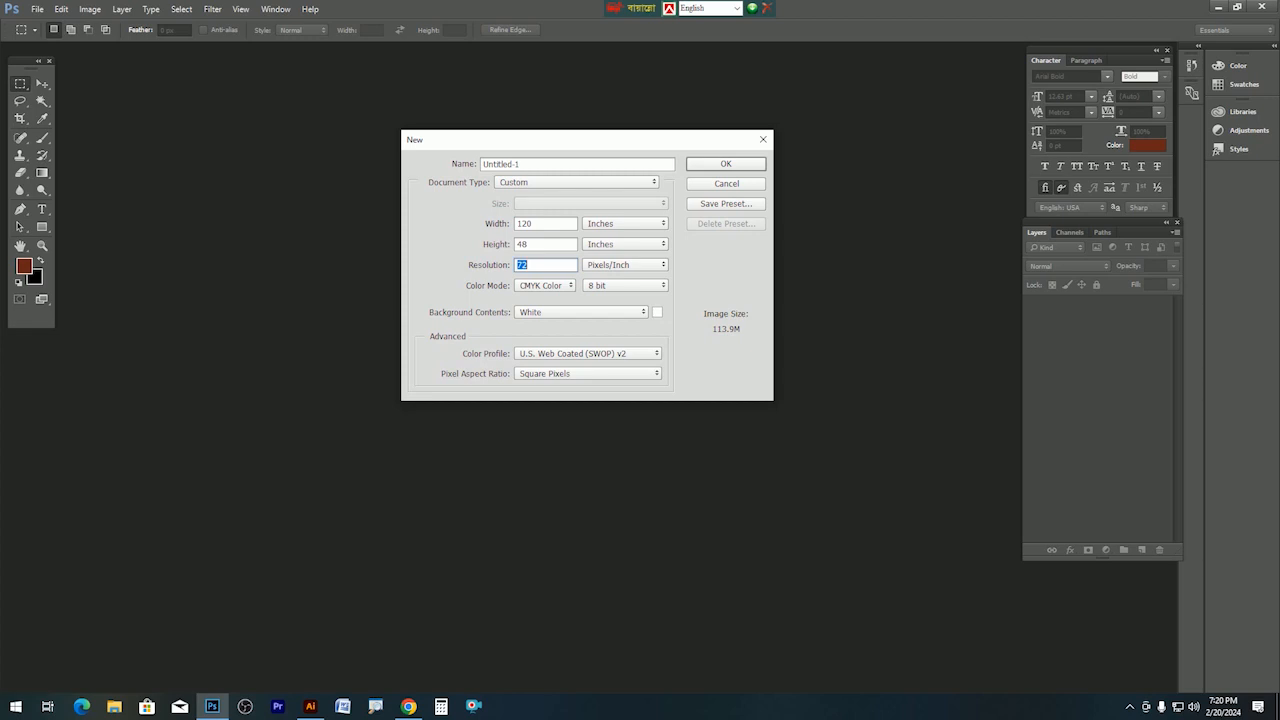
pyautogui.press('Return')
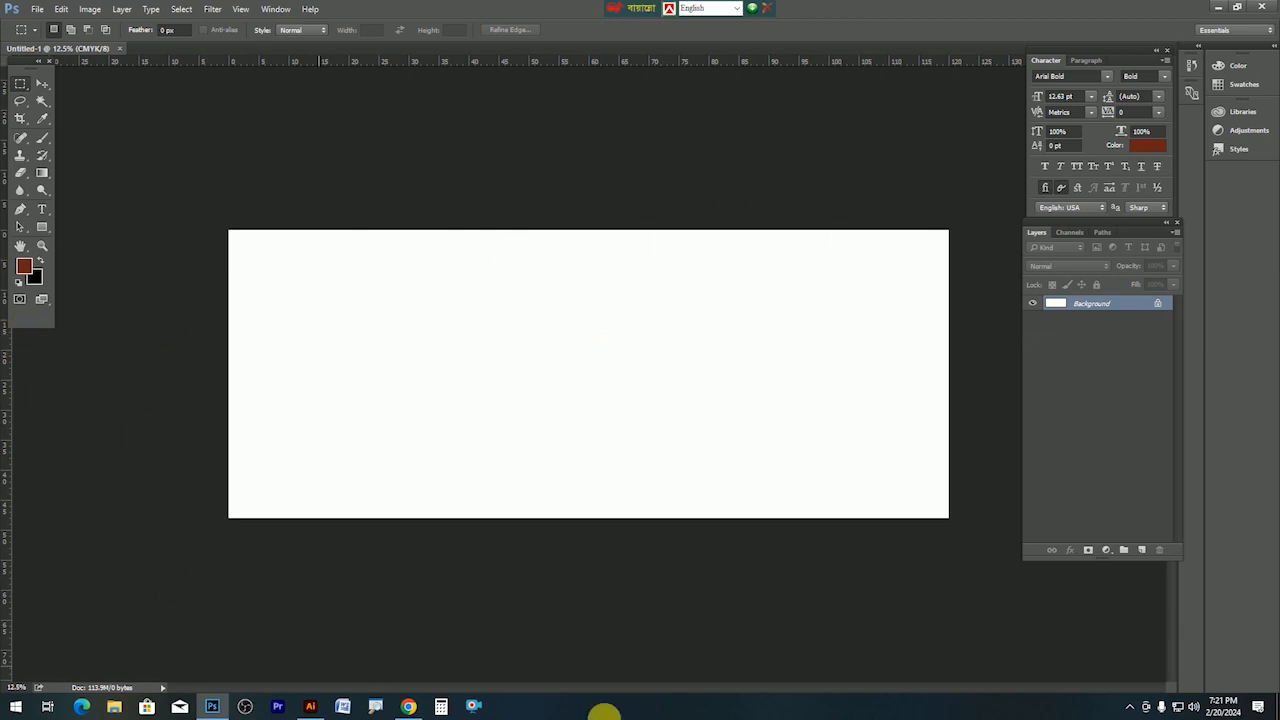
# Select the Move tool, fit the canvas on screen and hide the panels.
pyautogui.click(42, 86)
pyautogui.hotkey('ctrl', '0')
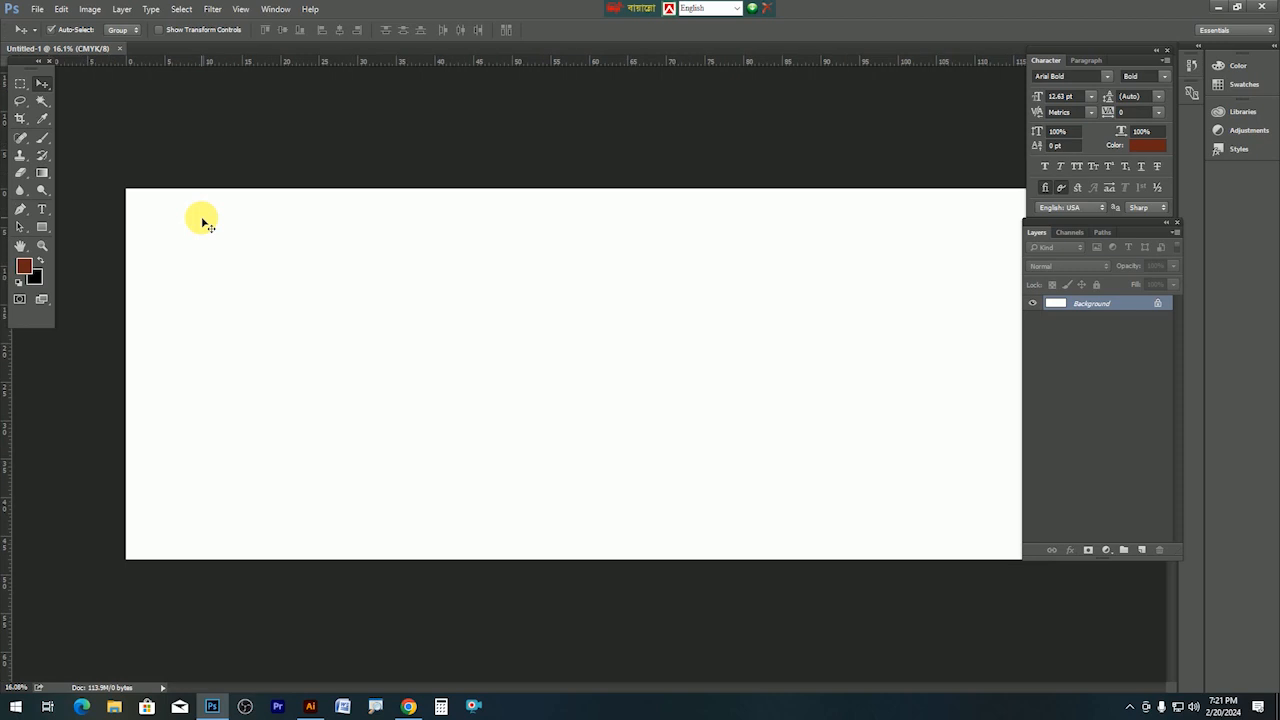
pyautogui.press('Tab')
pyautogui.hotkey('ctrl', '0')
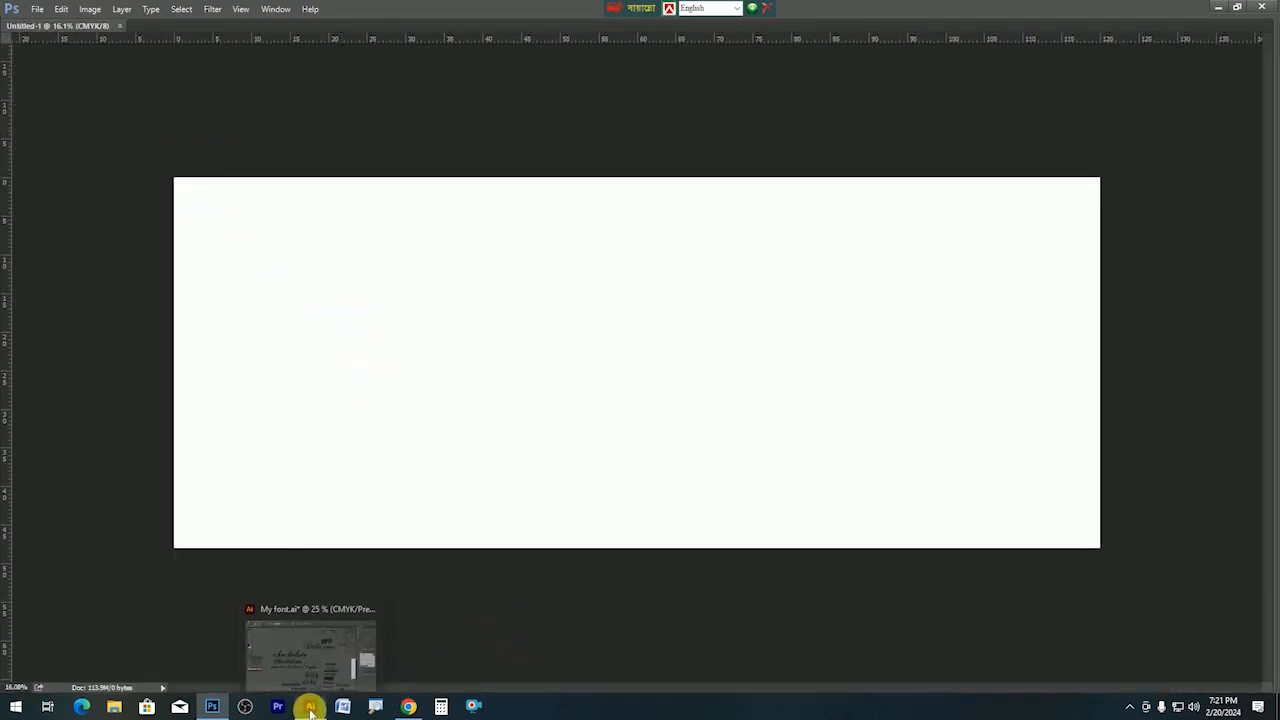
# Bring Chrome's Freepik infographic search results to the front.
pyautogui.moveTo(405, 713)
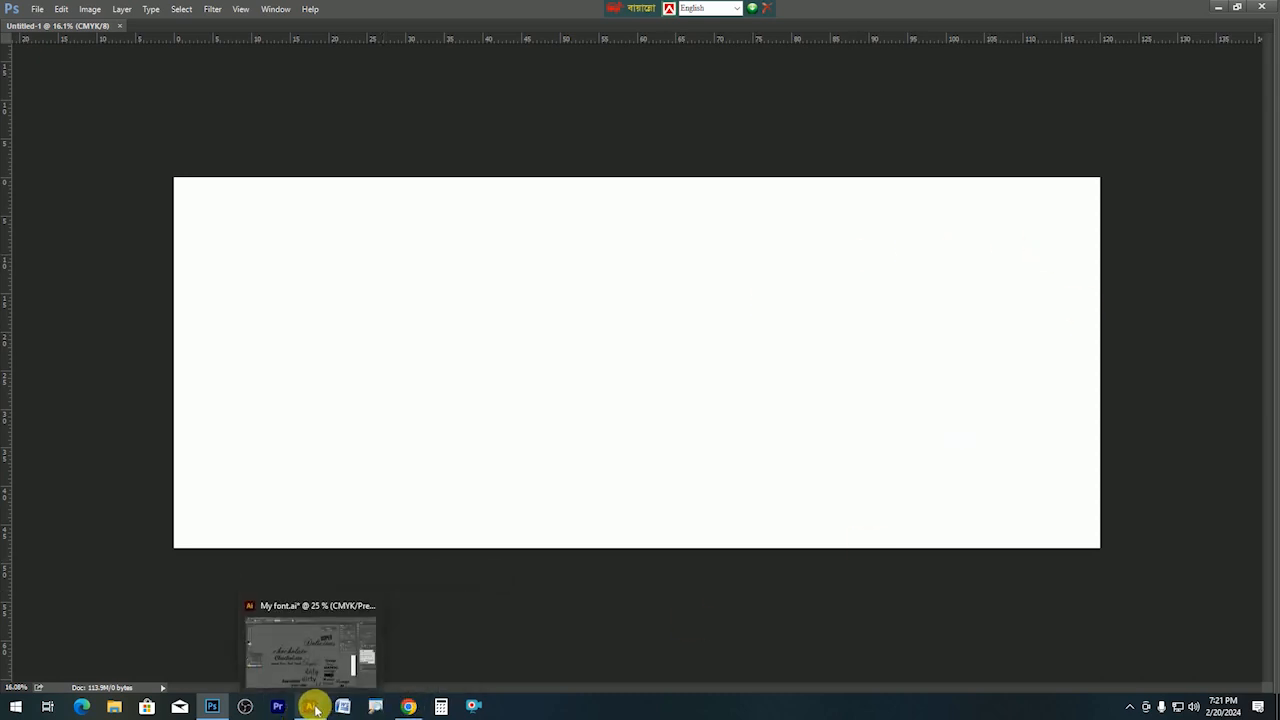
pyautogui.click(314, 707)
pyautogui.click(408, 706)
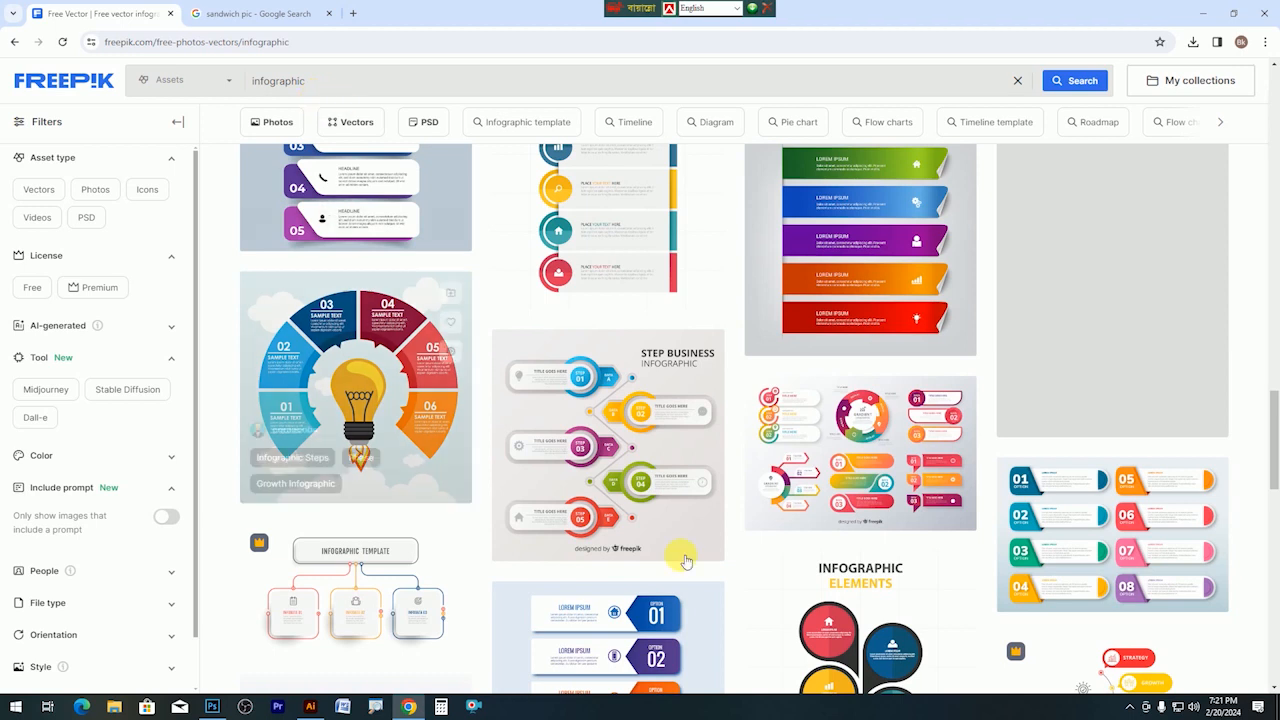
# Scroll through the Freepik infographic results.
pyautogui.scroll(-5, 857, 486)
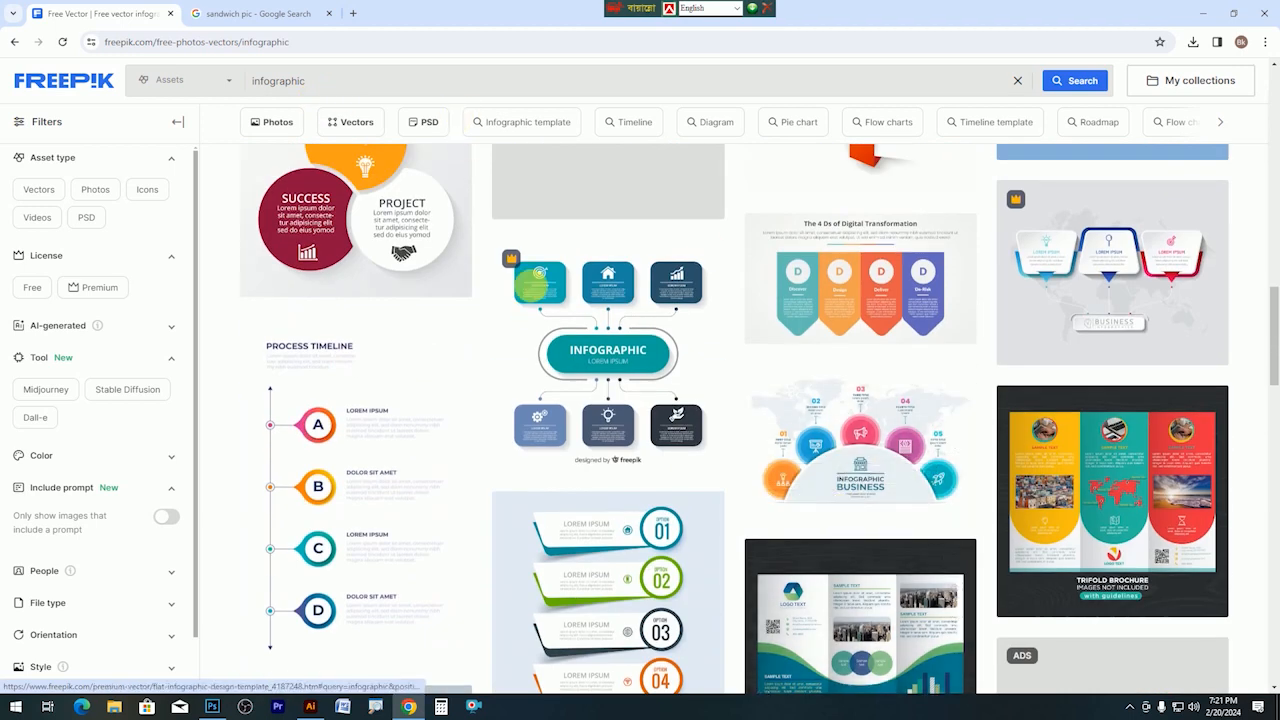
pyautogui.scroll(2, 509, 246)
pyautogui.scroll(-3, 590, 393)
pyautogui.scroll(-5, 590, 393)
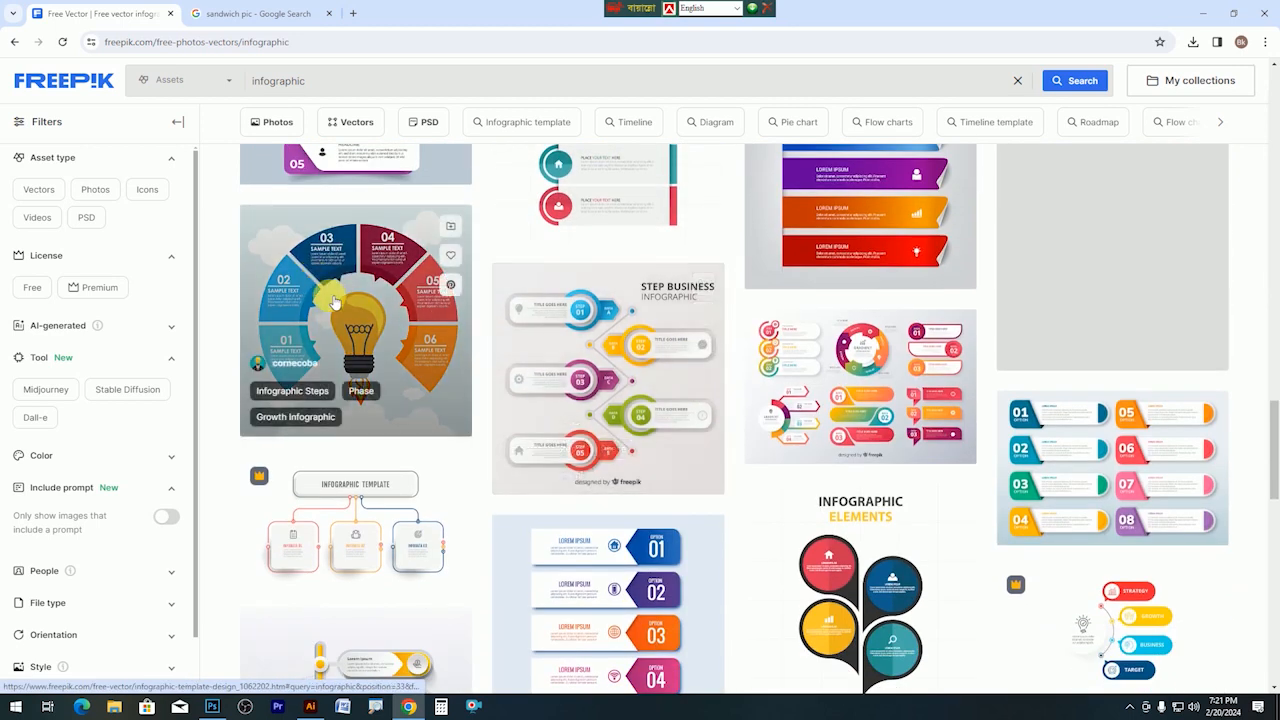
# Show the downloaded infographic-template-design zip in its folder from the Downloads list.
pyautogui.click(1193, 42)
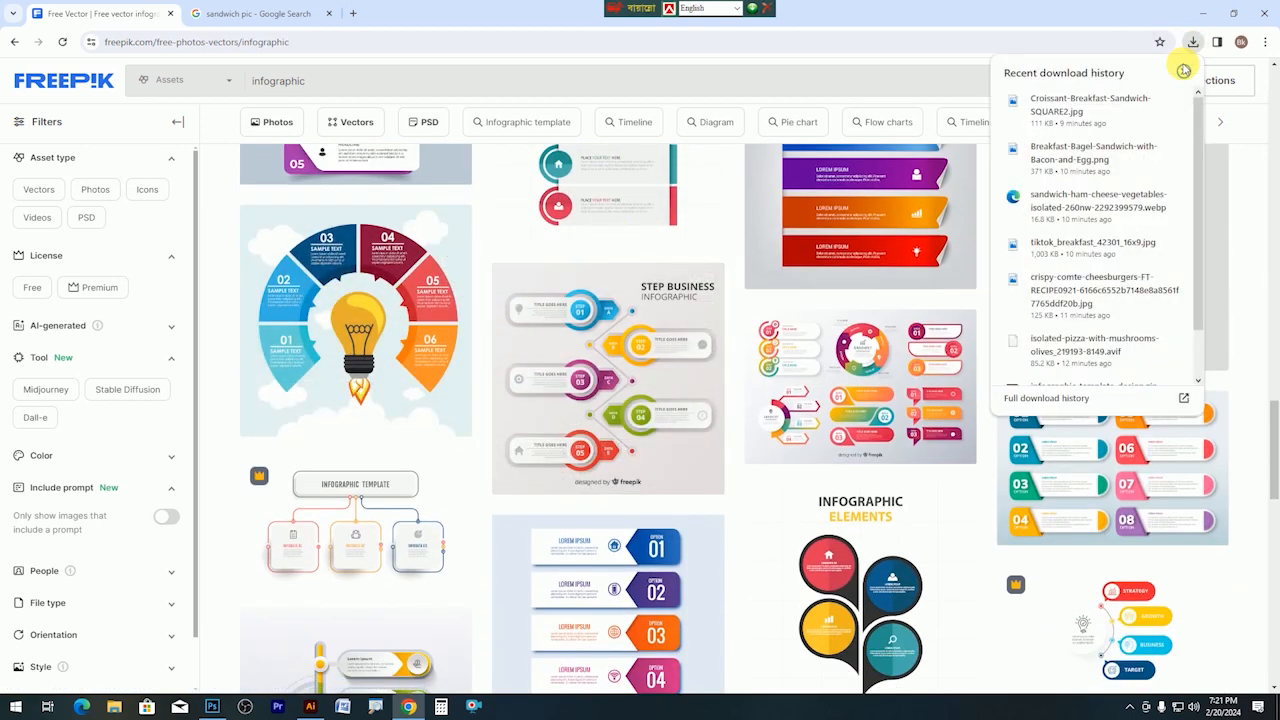
pyautogui.scroll(-2, 1110, 250)
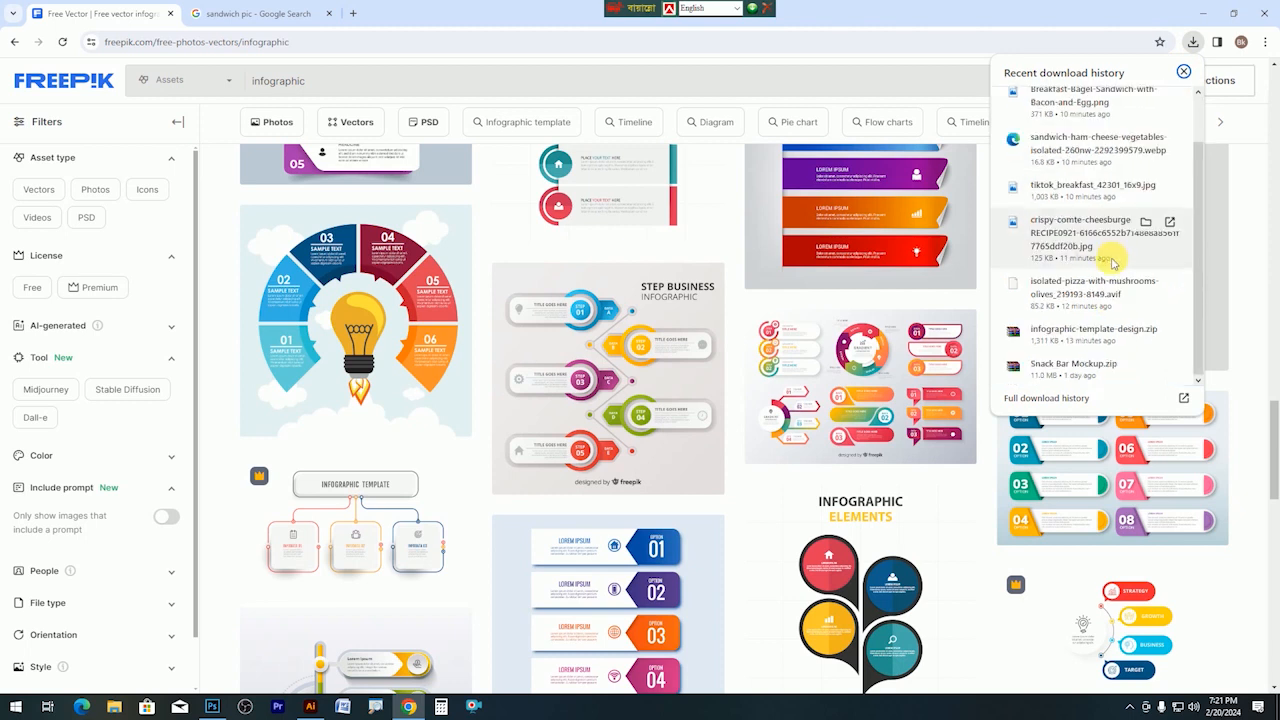
pyautogui.click(1146, 332)
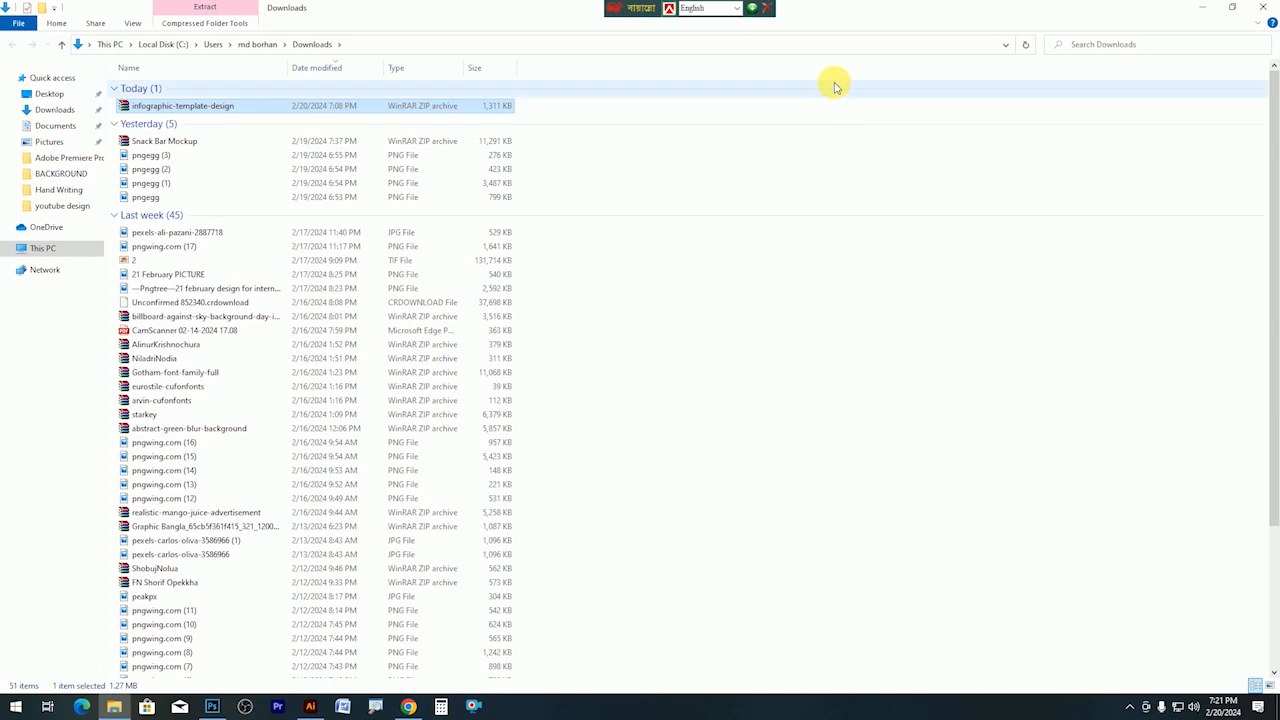
# Switch the Downloads folder view to Extra large icons.
pyautogui.rightClick(845, 114)
pyautogui.moveTo(862, 122)
pyautogui.click(1027, 124)
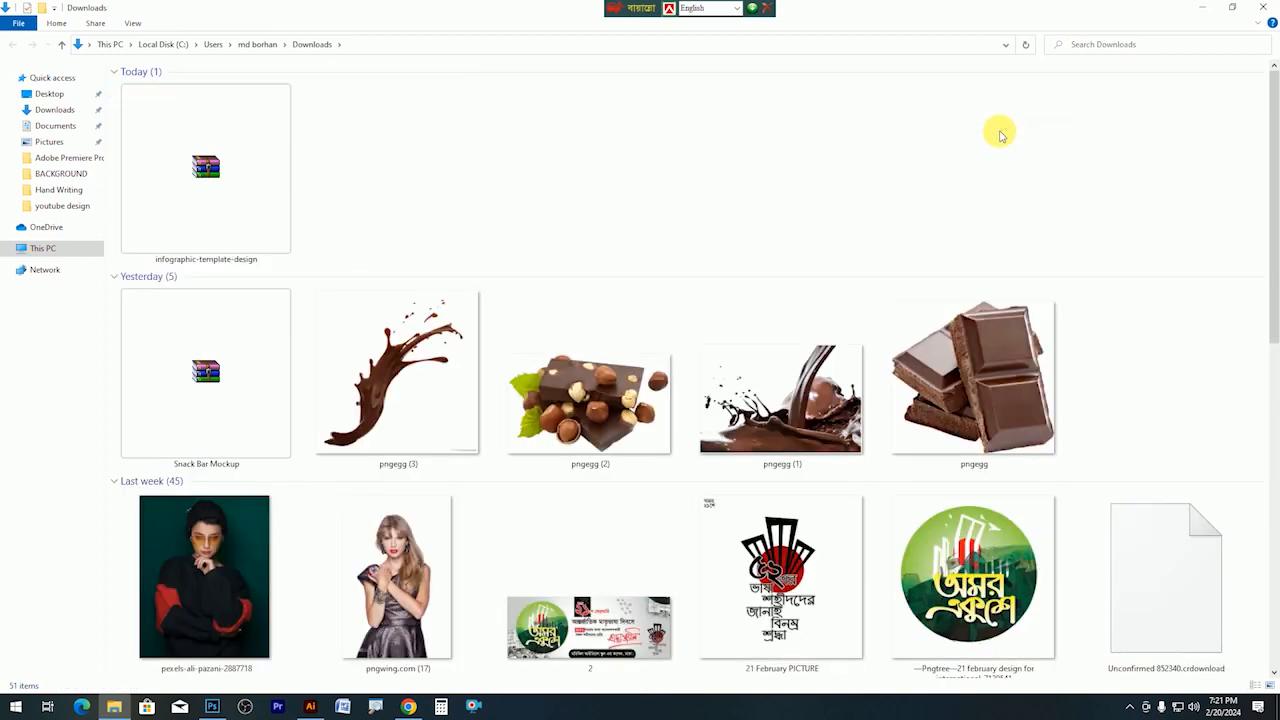
# Extract the infographic-template-design zip into its own folder.
pyautogui.click(205, 172)
pyautogui.rightClick(205, 172)
pyautogui.click(228, 211)
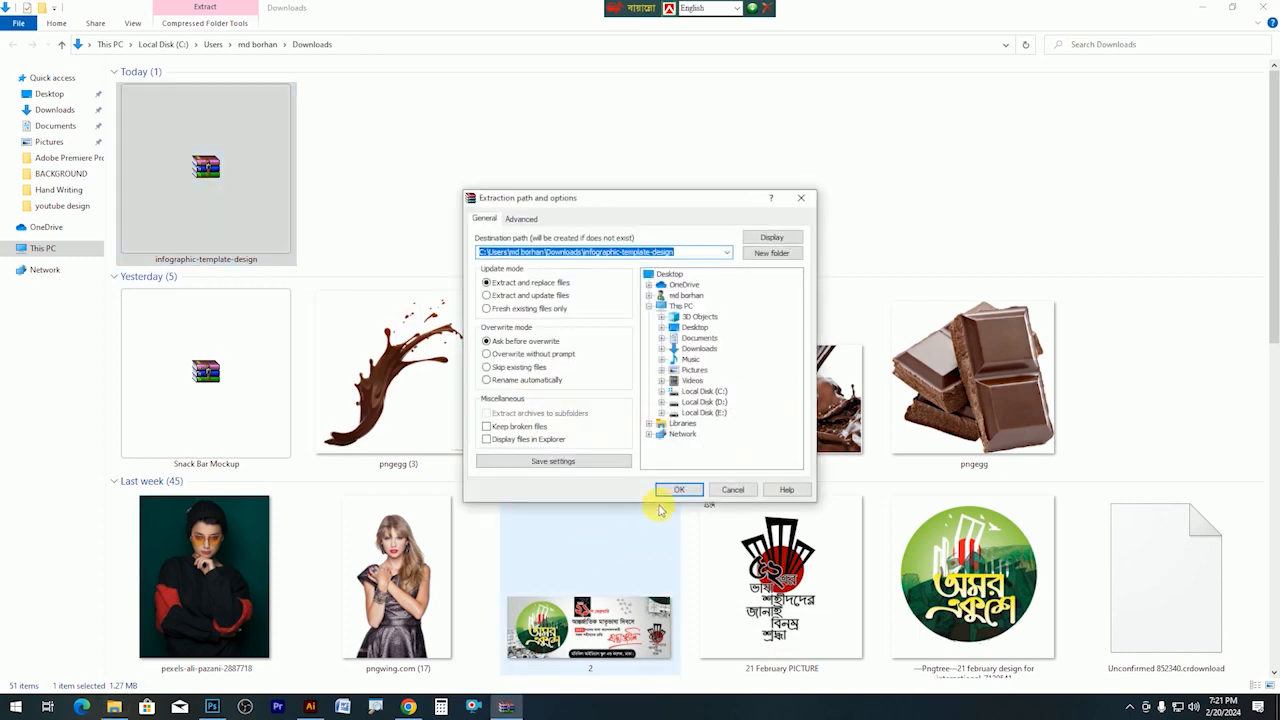
pyautogui.click(678, 489)
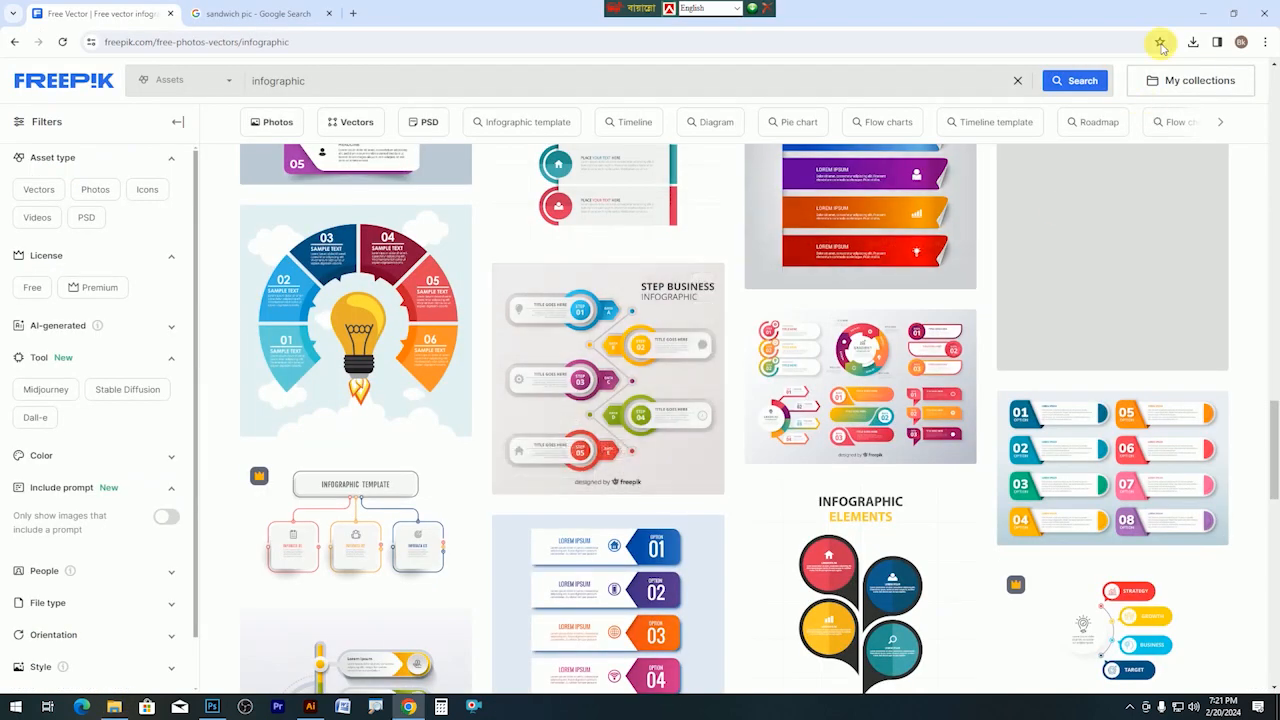
# Open OM12M11.eps from the extracted infographic-template-design folder.
pyautogui.click(1193, 42)
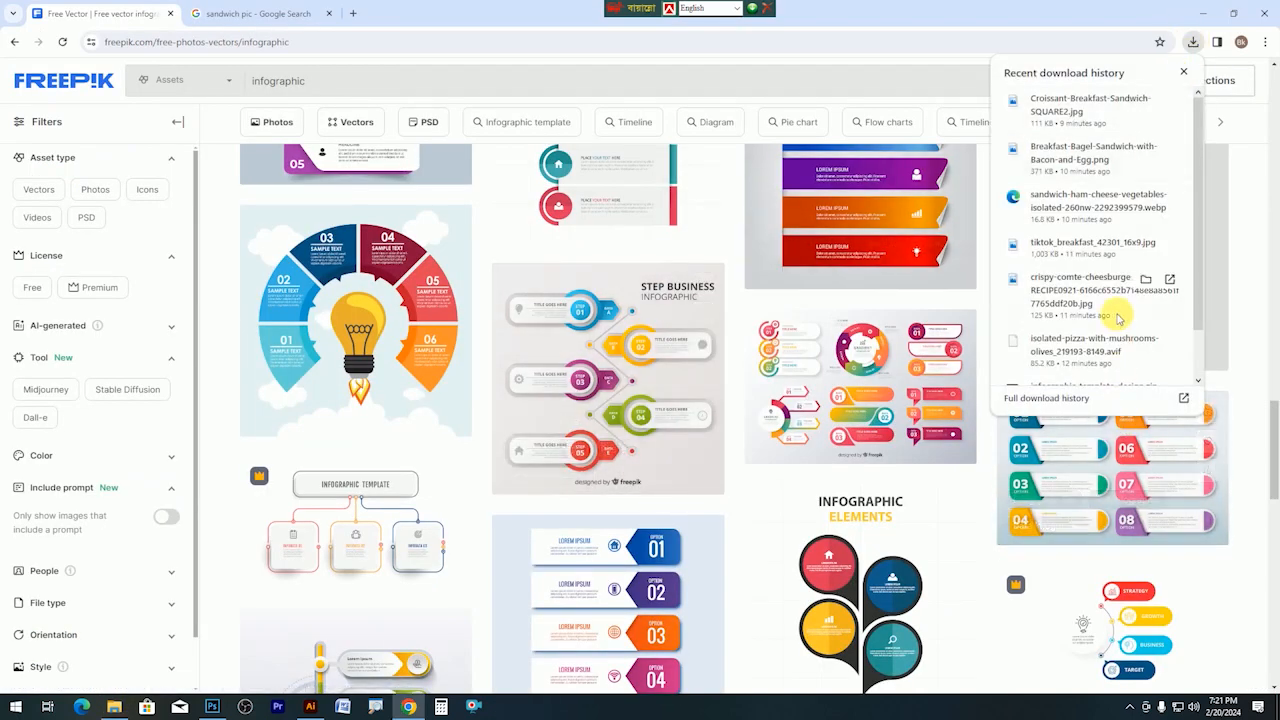
pyautogui.scroll(-2, 1118, 318)
pyautogui.click(1145, 333)
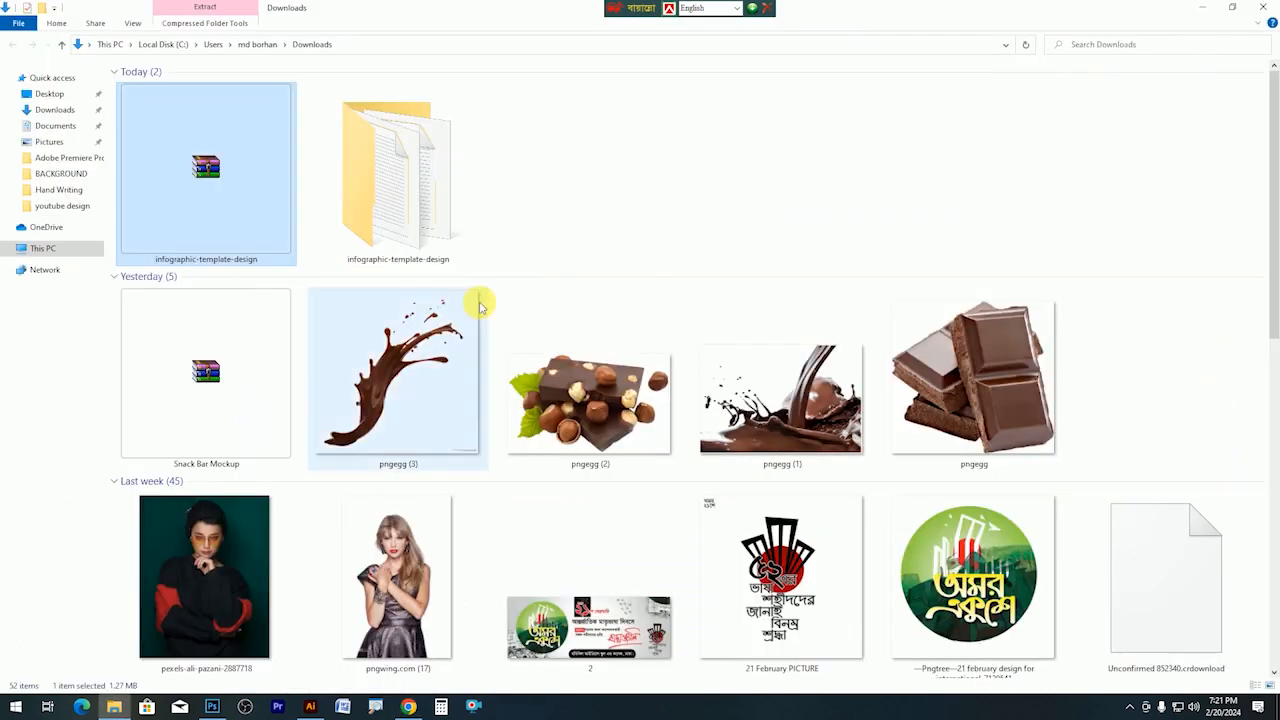
pyautogui.doubleClick(423, 217)
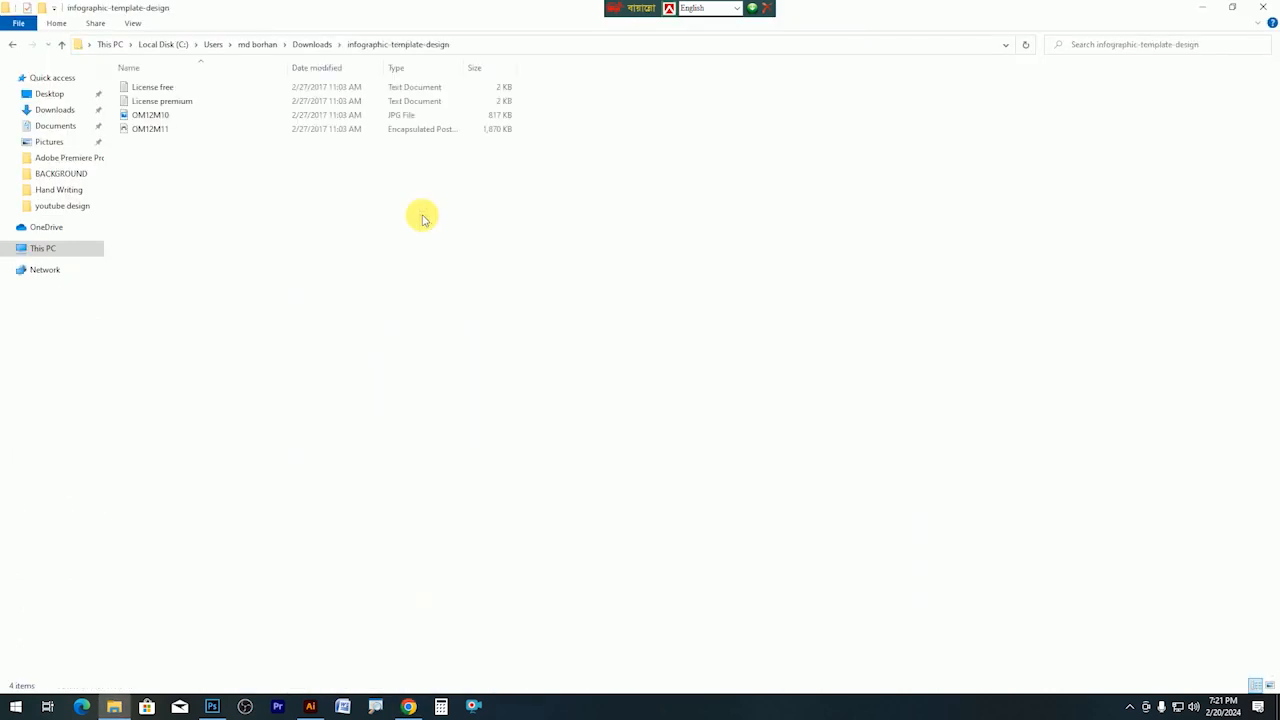
pyautogui.doubleClick(163, 128)
# Keep 9-slice scaling, then remove the clouds and the light-blue background.
pyautogui.click(707, 374)
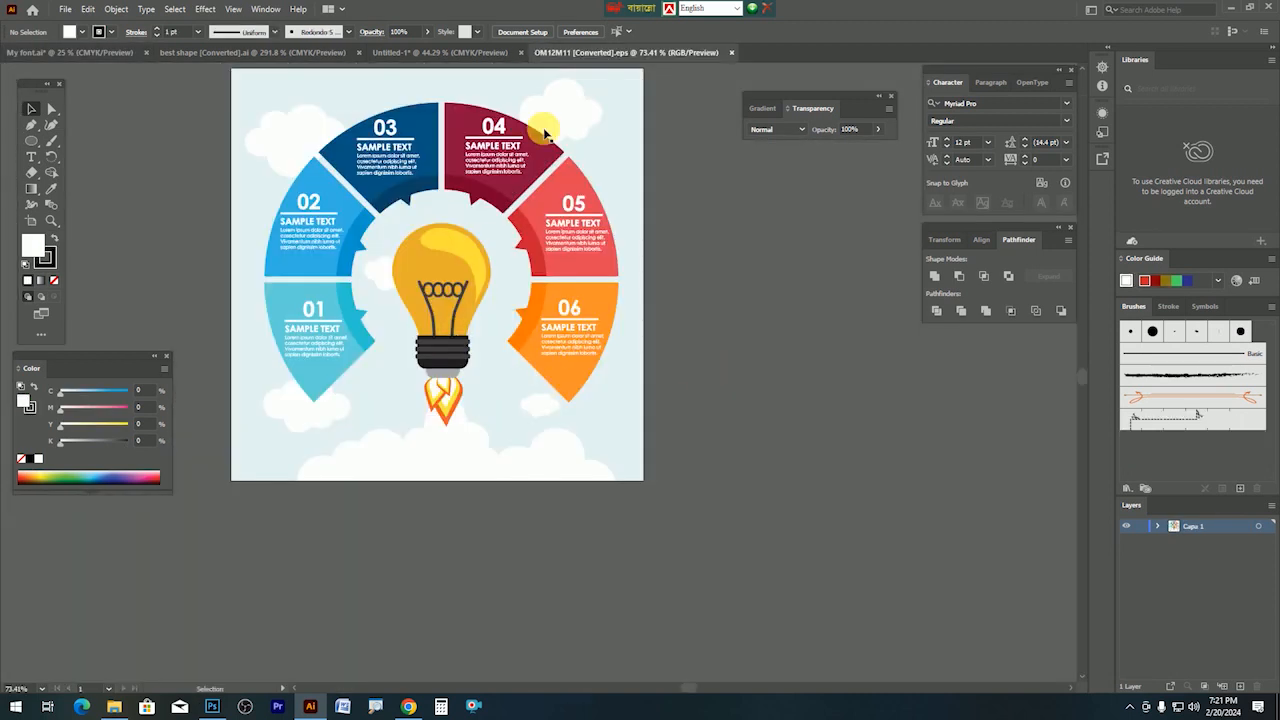
pyautogui.click(578, 124)
pyautogui.click(287, 150)
pyautogui.moveTo(292, 143); pyautogui.dragTo(820, 282)
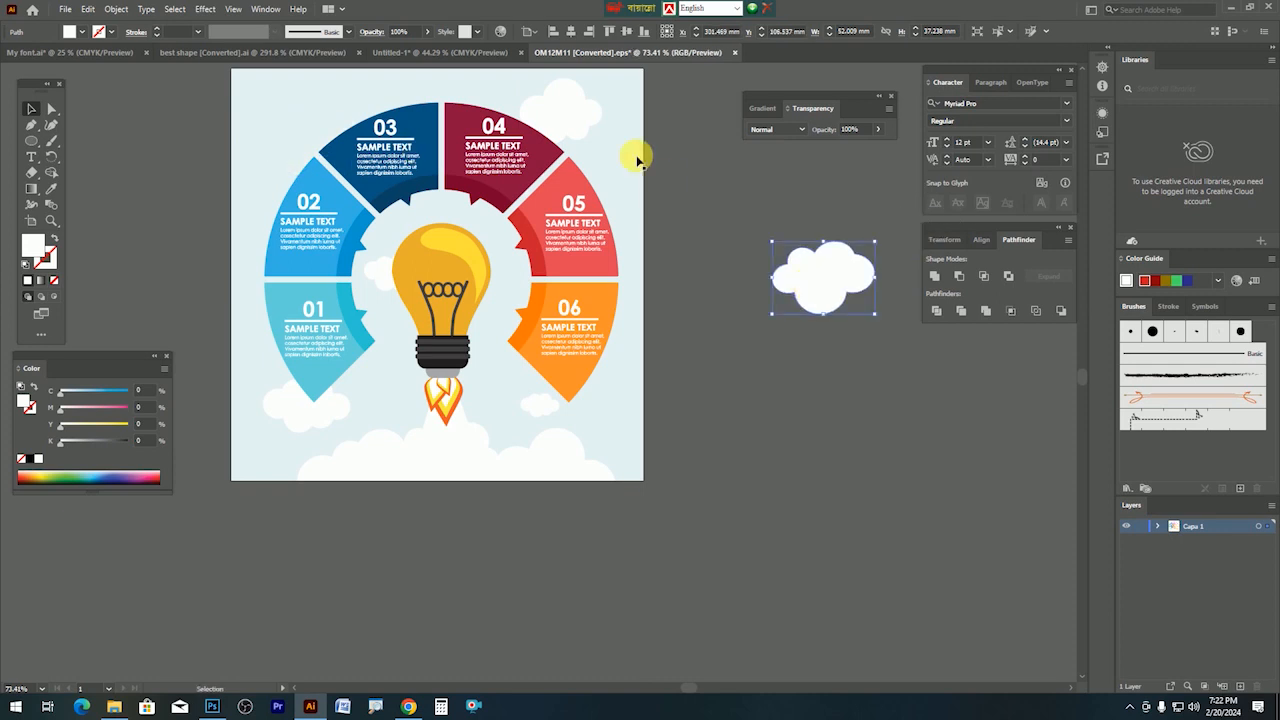
pyautogui.press('Delete')
pyautogui.click(617, 129)
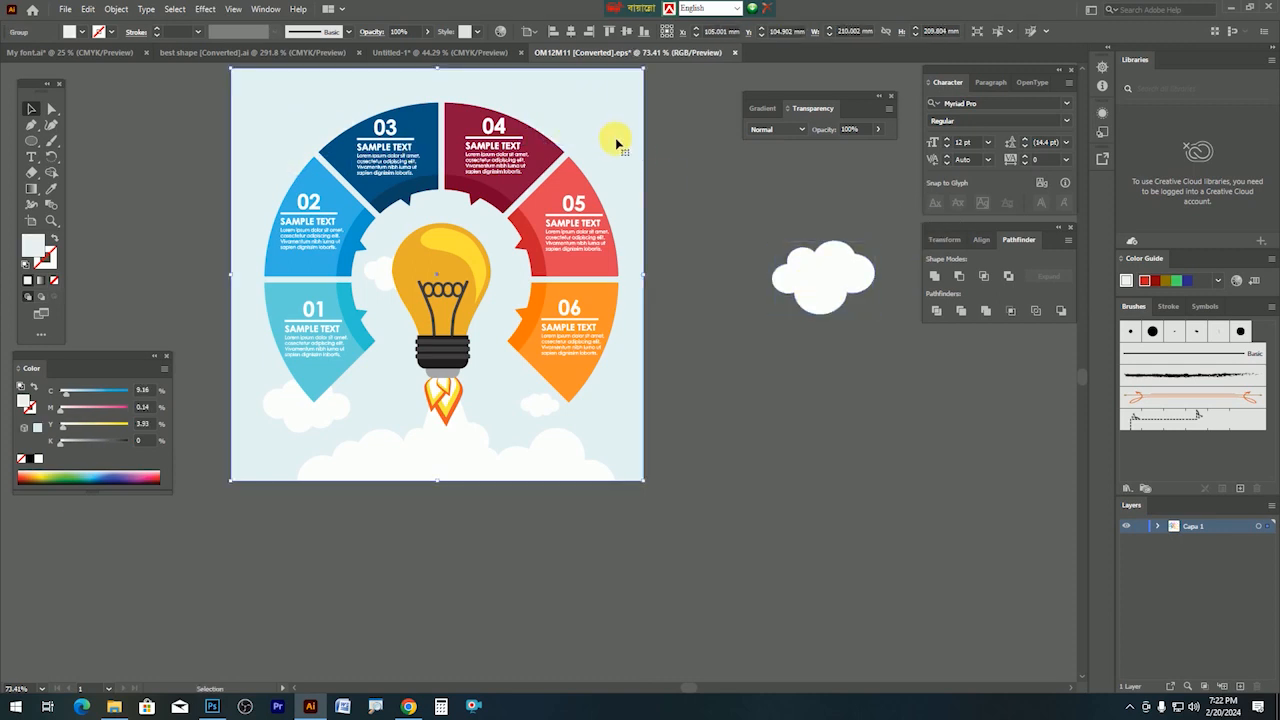
pyautogui.press('Delete')
# Delete the light bulb and the numbers and text of segments 01 through 06.
pyautogui.click(446, 335)
pyautogui.press('Delete')
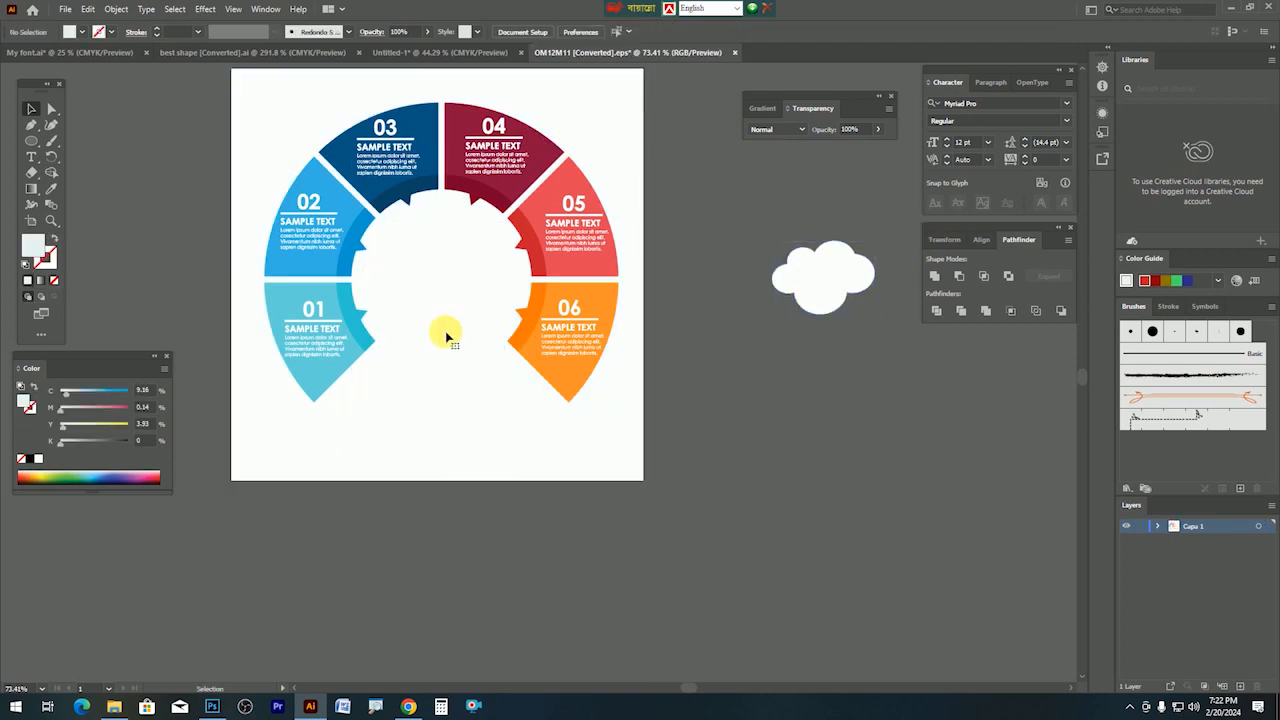
pyautogui.click(298, 228)
pyautogui.press('Delete')
pyautogui.click(371, 150)
pyautogui.press('Delete')
pyautogui.click(472, 148)
pyautogui.press('Delete')
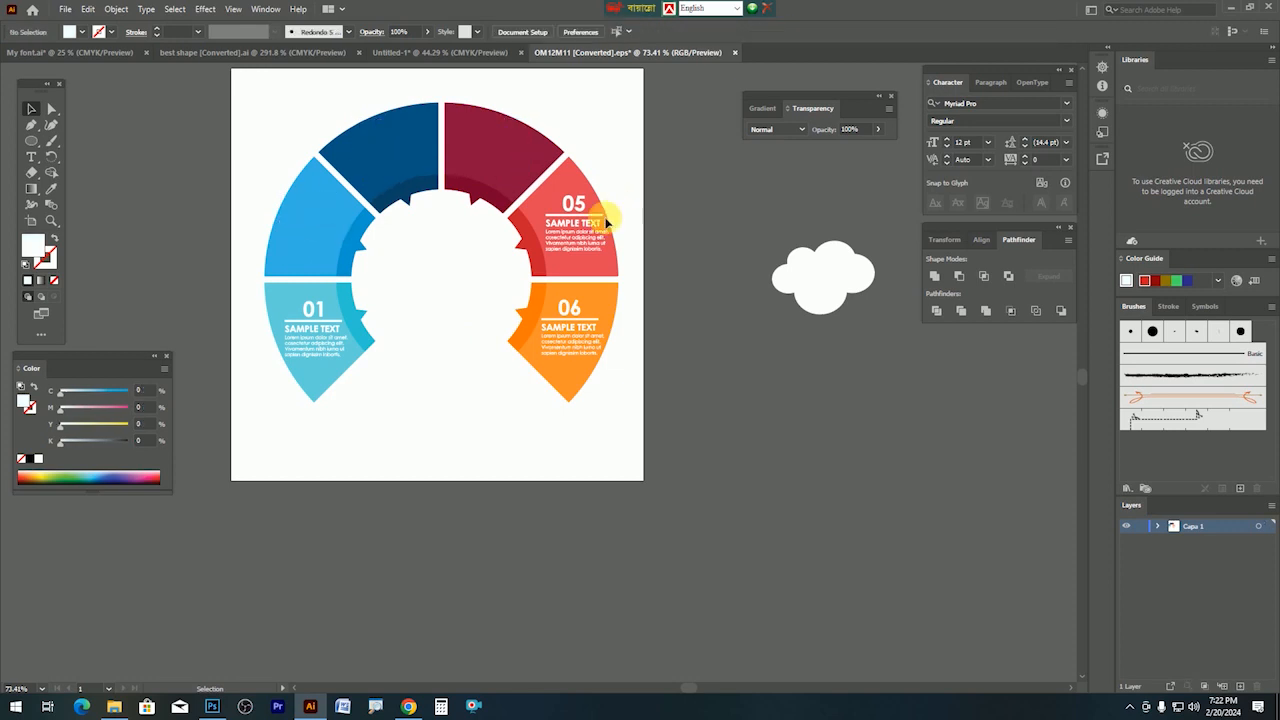
pyautogui.click(571, 214)
pyautogui.press('Delete')
pyautogui.click(575, 303)
pyautogui.press('Delete')
pyautogui.click(307, 330)
pyautogui.press('Delete')
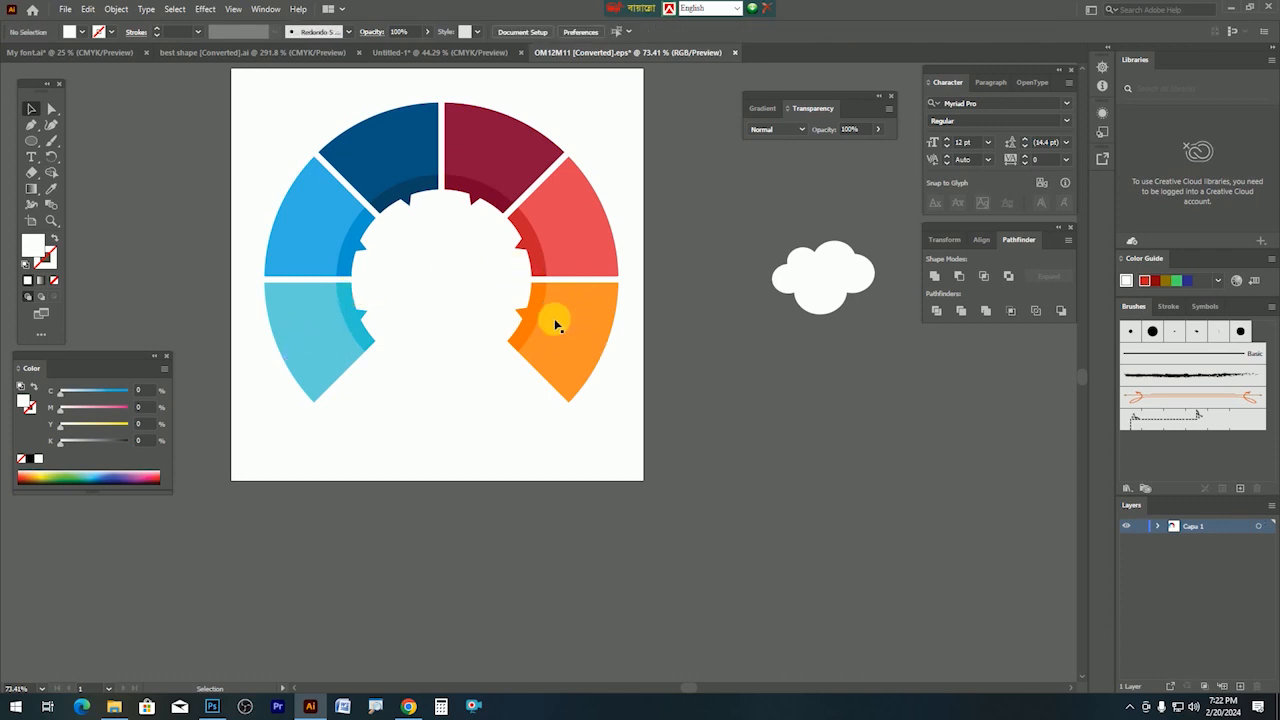
# Marquee-check the ring and the area below it for leftover hidden shapes.
pyautogui.moveTo(243, 126); pyautogui.dragTo(660, 457)
pyautogui.click(260, 437)
pyautogui.moveTo(248, 418); pyautogui.dragTo(705, 597)
pyautogui.click(705, 597)
pyautogui.moveTo(356, 255); pyautogui.dragTo(430, 285)
# Delete the small cloud outline using Outline view, then return to Preview.
pyautogui.hotkey('ctrl', 'y')
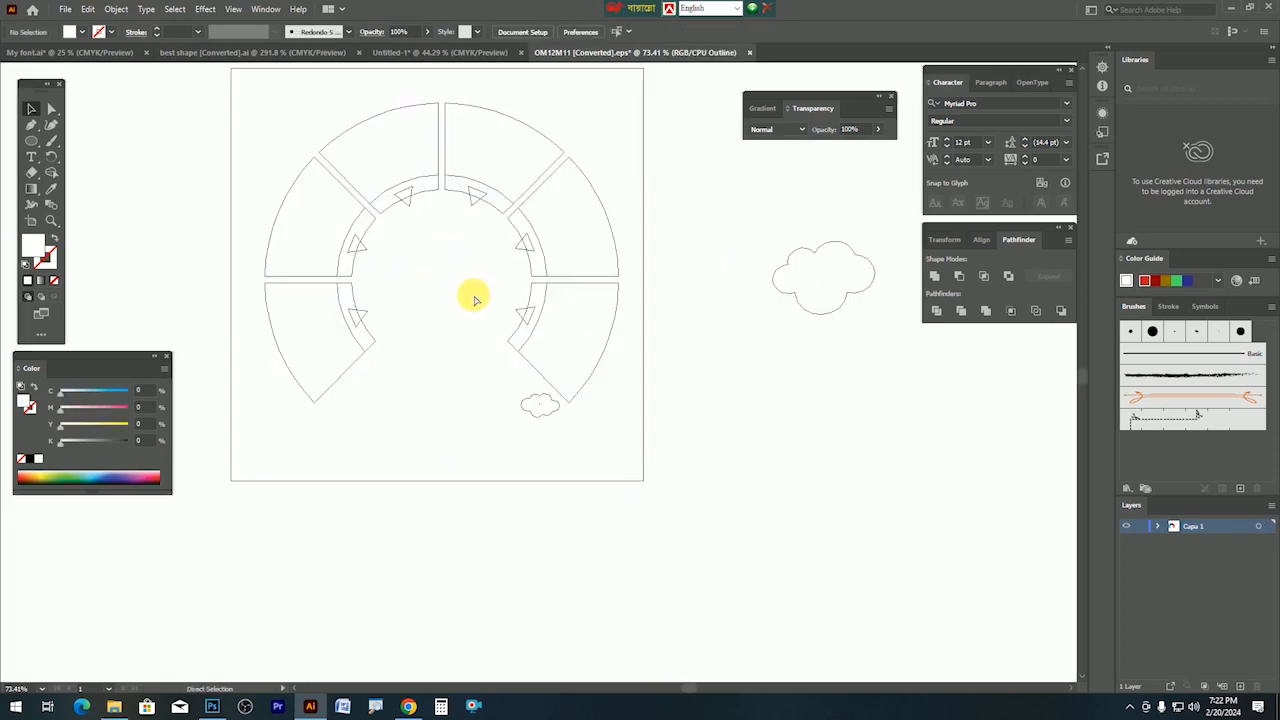
pyautogui.click(535, 415)
pyautogui.press('Delete')
pyautogui.hotkey('ctrl', 'y')
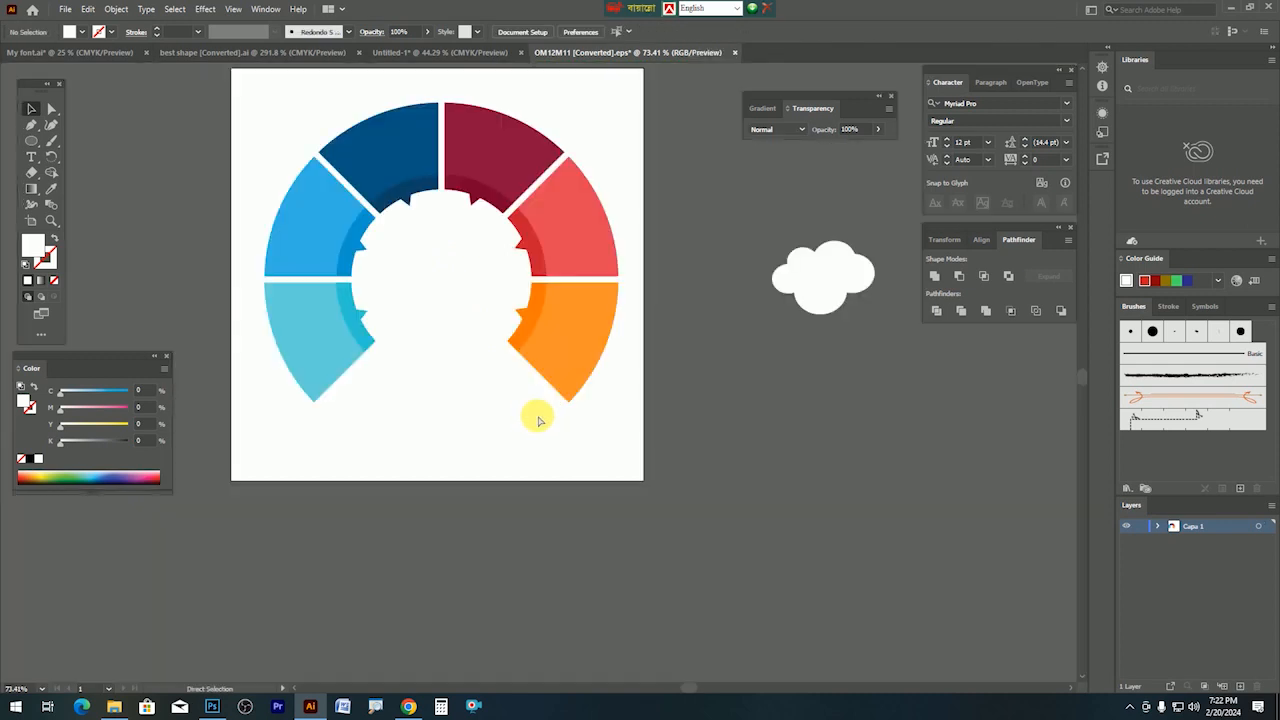
# Ungroup the ring artwork and regroup all its pieces together.
pyautogui.click(514, 257)
pyautogui.rightClick(514, 255)
pyautogui.click(553, 365)
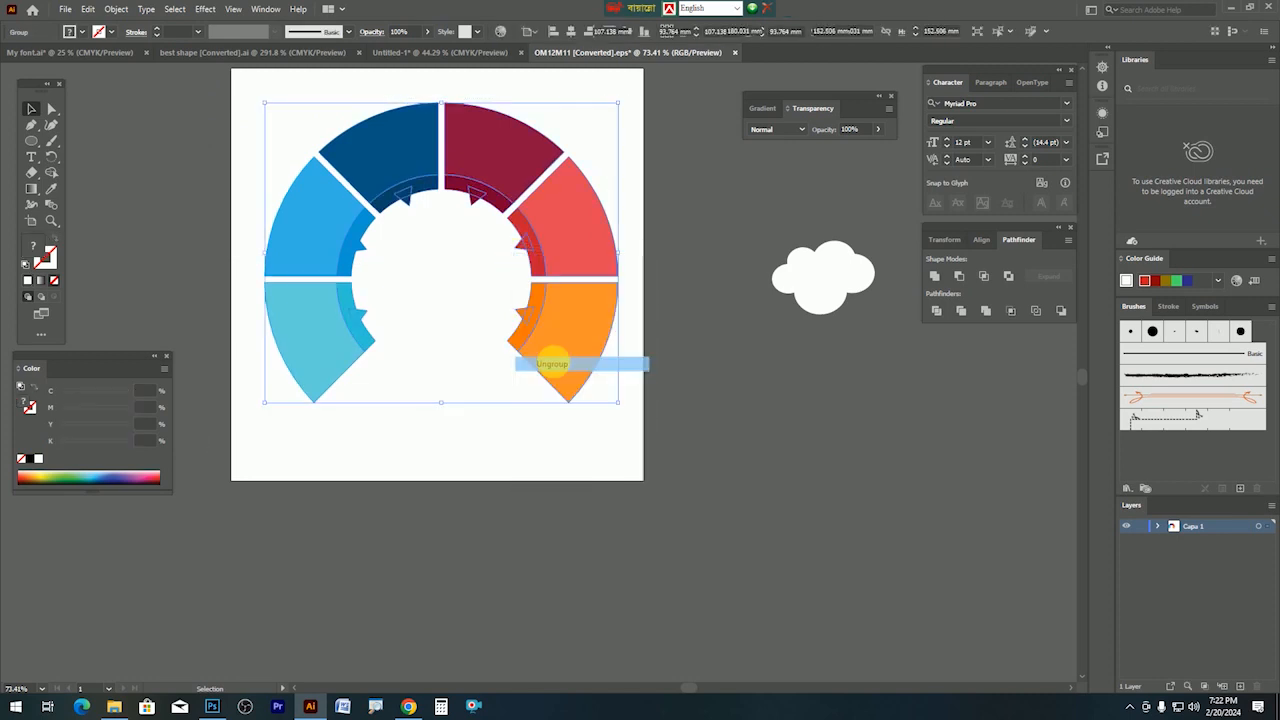
pyautogui.rightClick(543, 273)
pyautogui.click(582, 379)
# Nudge the ring slightly left and copy it.
pyautogui.moveTo(571, 339)
pyautogui.mouseDown()
pyautogui.moveTo(576, 463)
pyautogui.moveTo(553, 346)
pyautogui.mouseUp()
pyautogui.hotkey('ctrl', 'c')
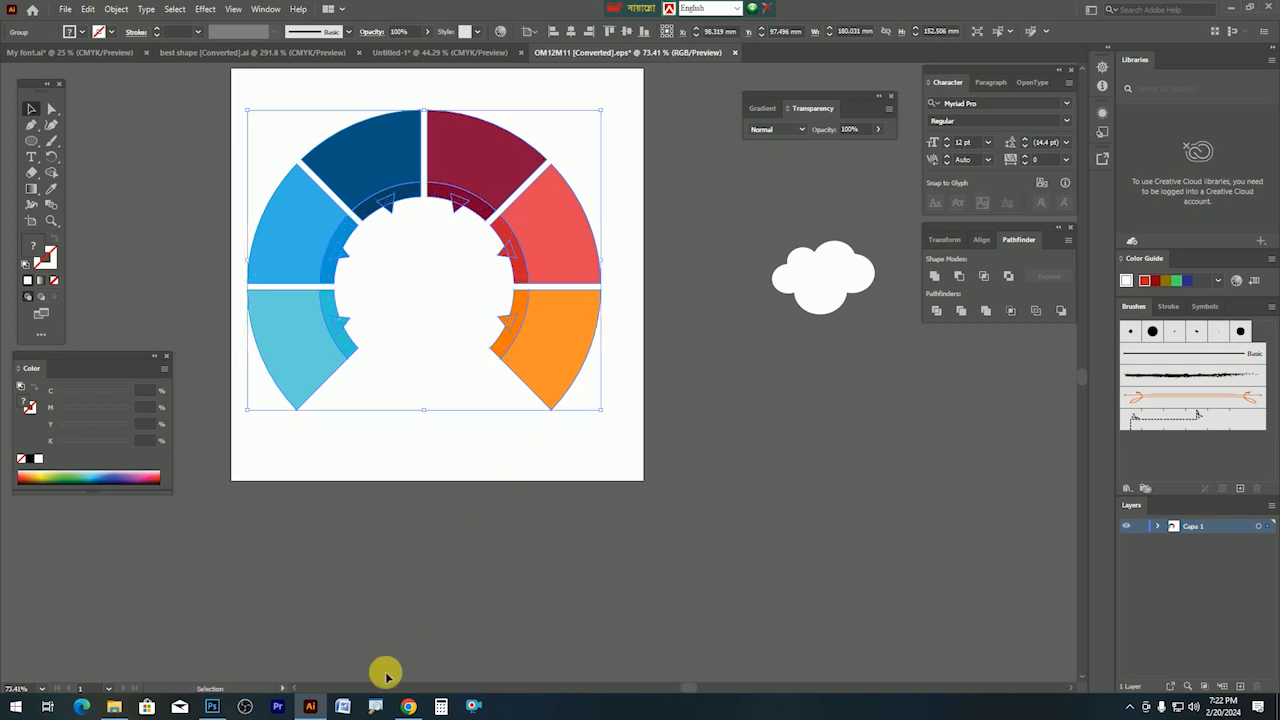
pyautogui.click(212, 706)
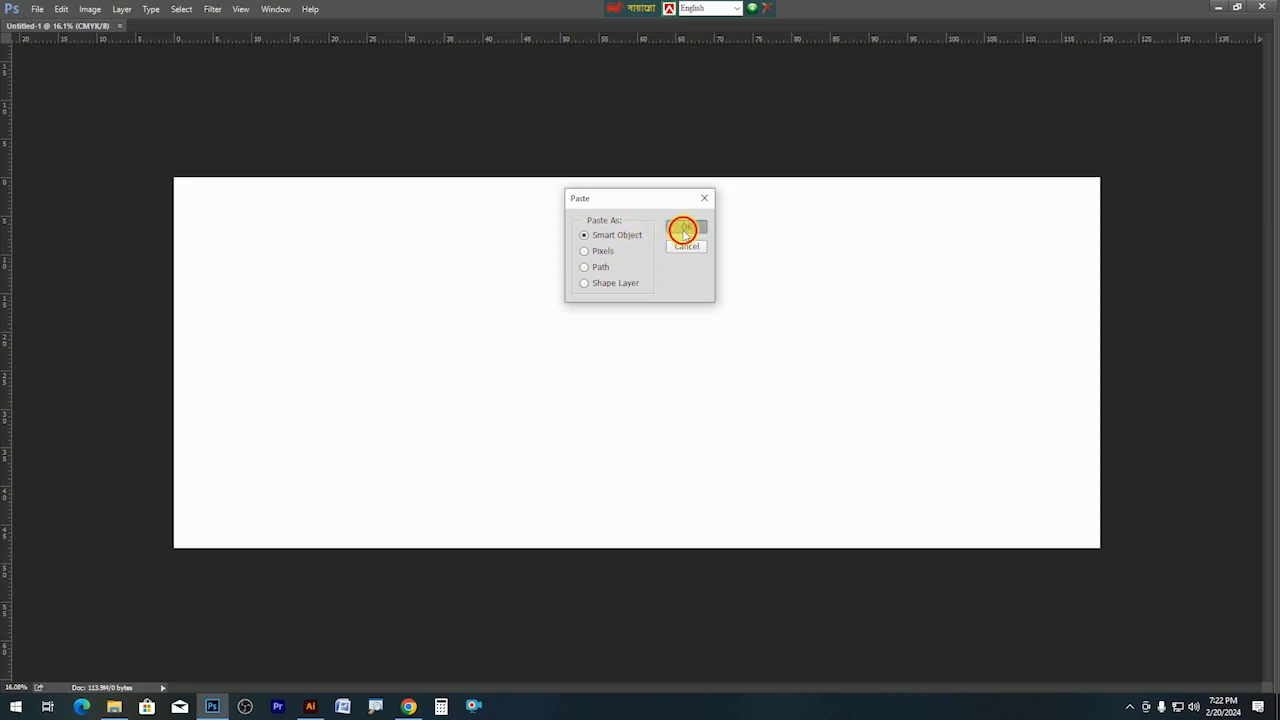
# Paste the ring as a Smart Object, enlarge it and place it on the banner's right.
pyautogui.click(684, 230)
pyautogui.moveTo(666, 391); pyautogui.dragTo(814, 522)
pyautogui.moveTo(757, 449); pyautogui.dragTo(1008, 425)
pyautogui.press('Return')
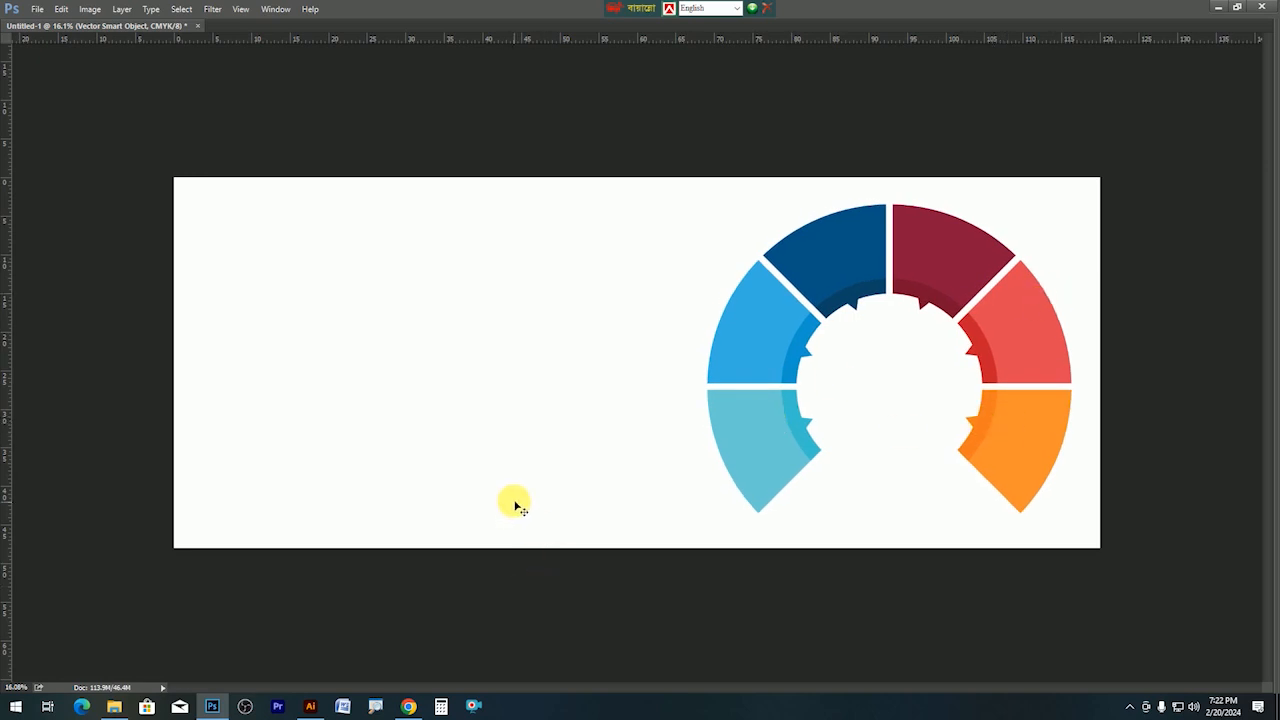
# Fill the Background layer with black.
pyautogui.press('Tab')
pyautogui.rightClick(442, 364)
pyautogui.click(460, 370)
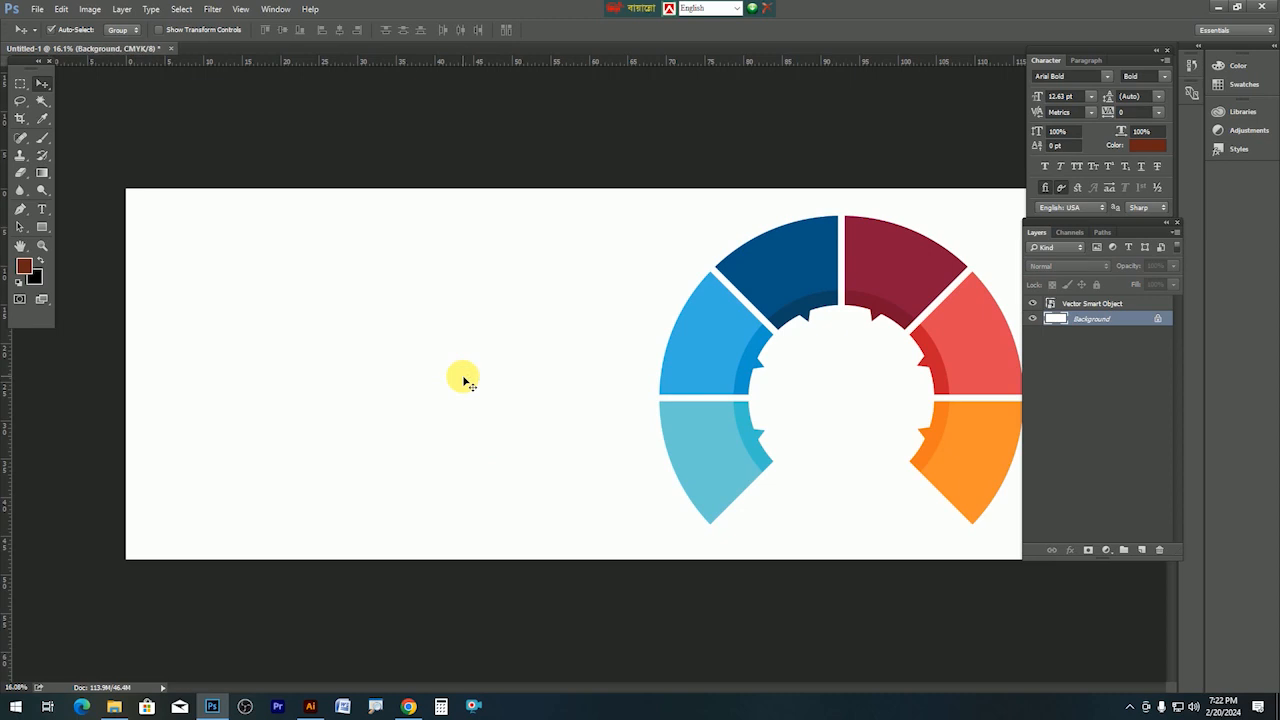
pyautogui.hotkey('alt', 'BackSpace')
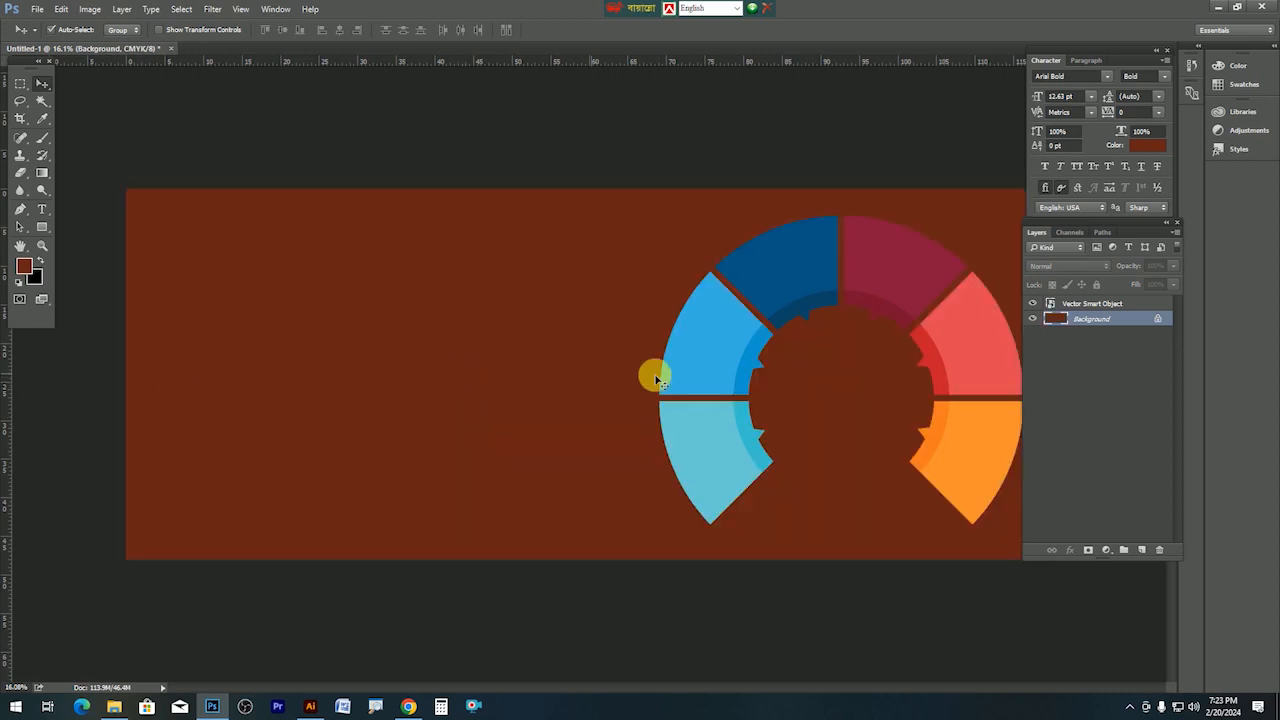
pyautogui.hotkey('ctrl', 'BackSpace')
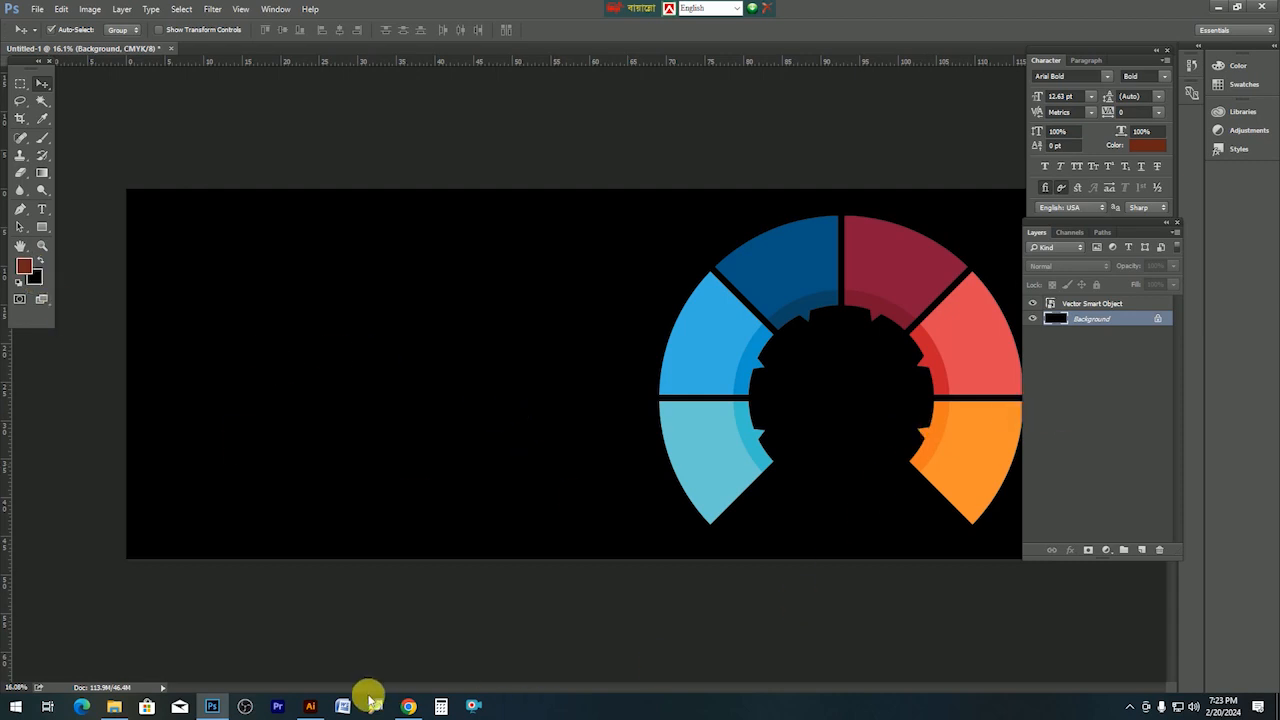
pyautogui.click(310, 706)
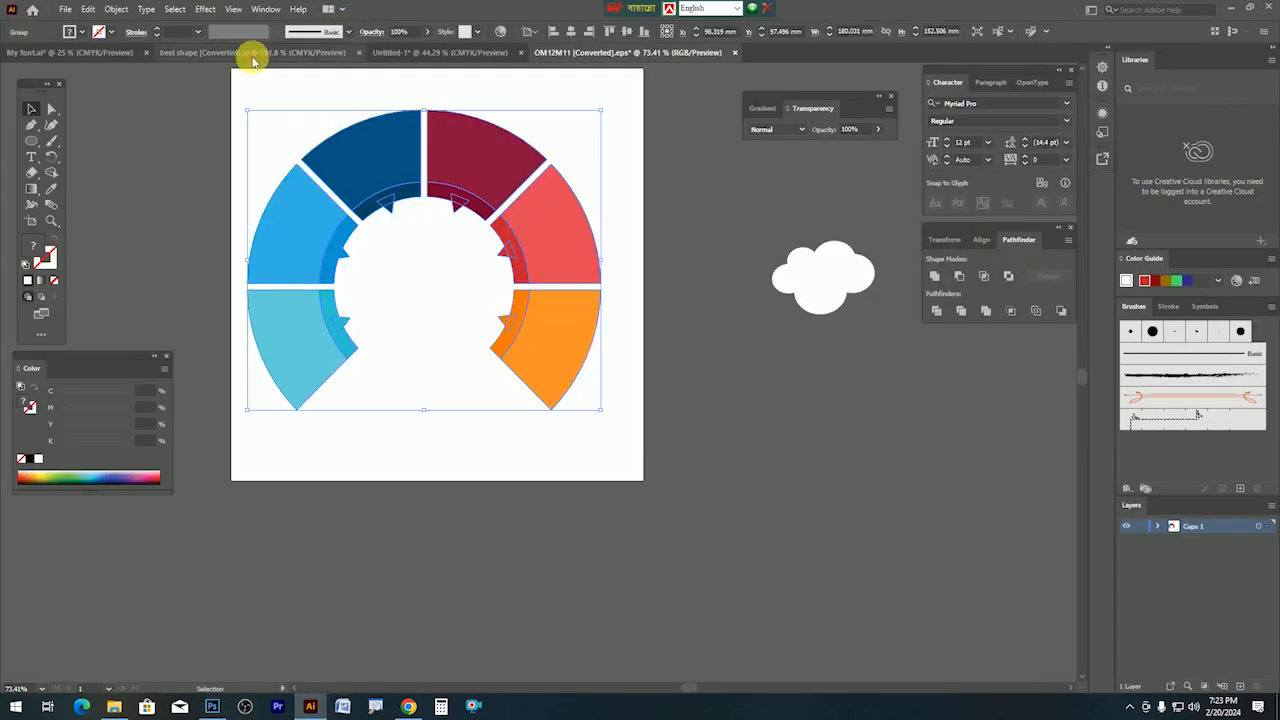
# In My font.ai, duplicate the script Chocholate sample and retype it as the title.
pyautogui.click(378, 52)
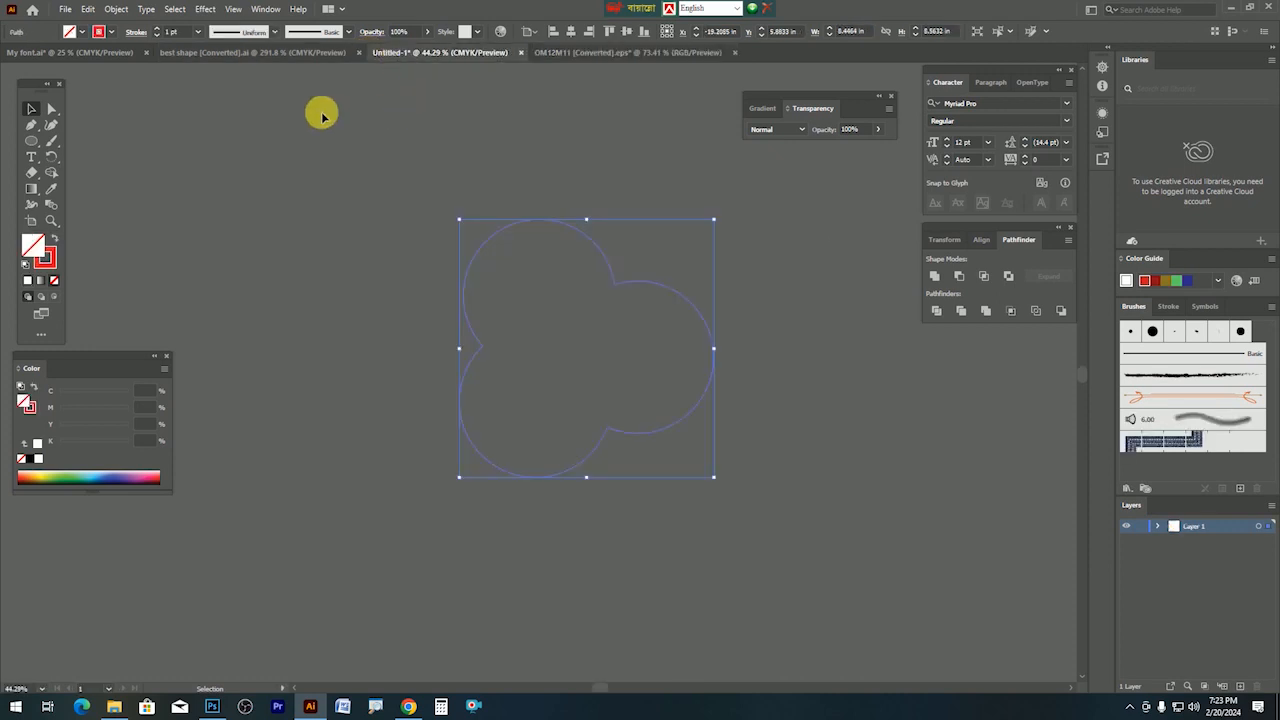
pyautogui.click(110, 51)
pyautogui.press('Tab')
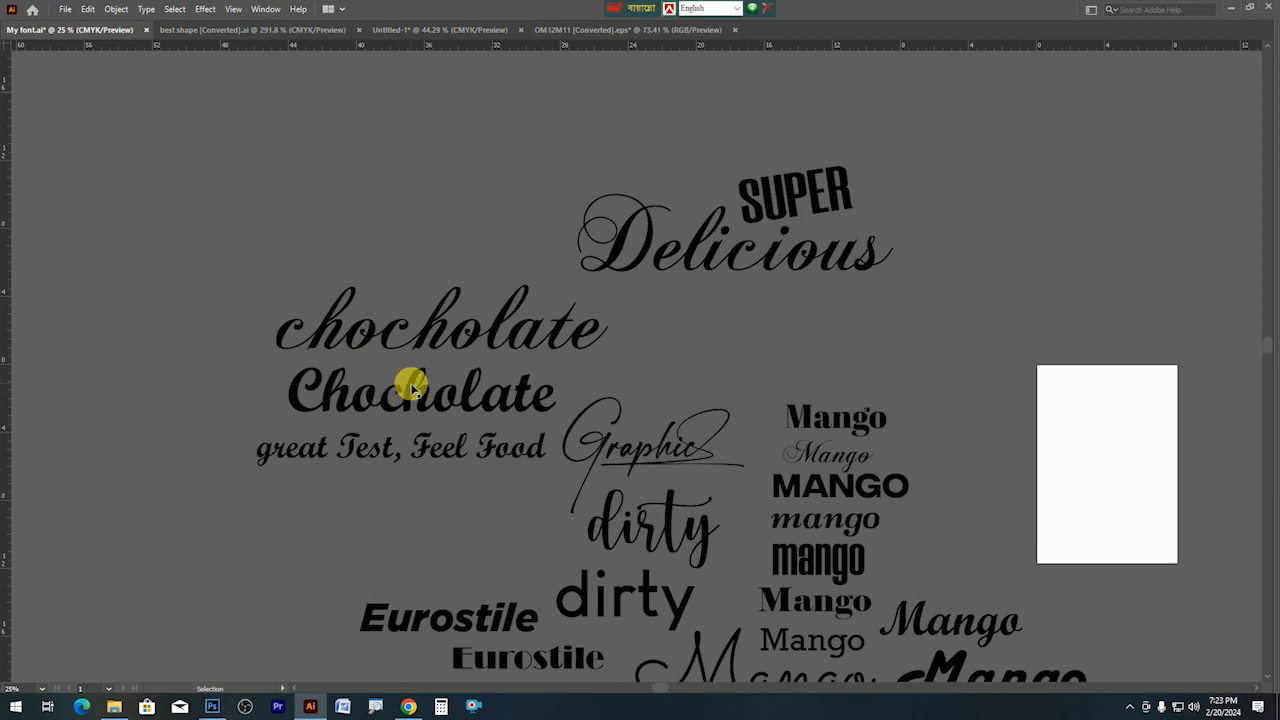
pyautogui.click(423, 414)
pyautogui.moveTo(423, 414); pyautogui.dragTo(305, 163)
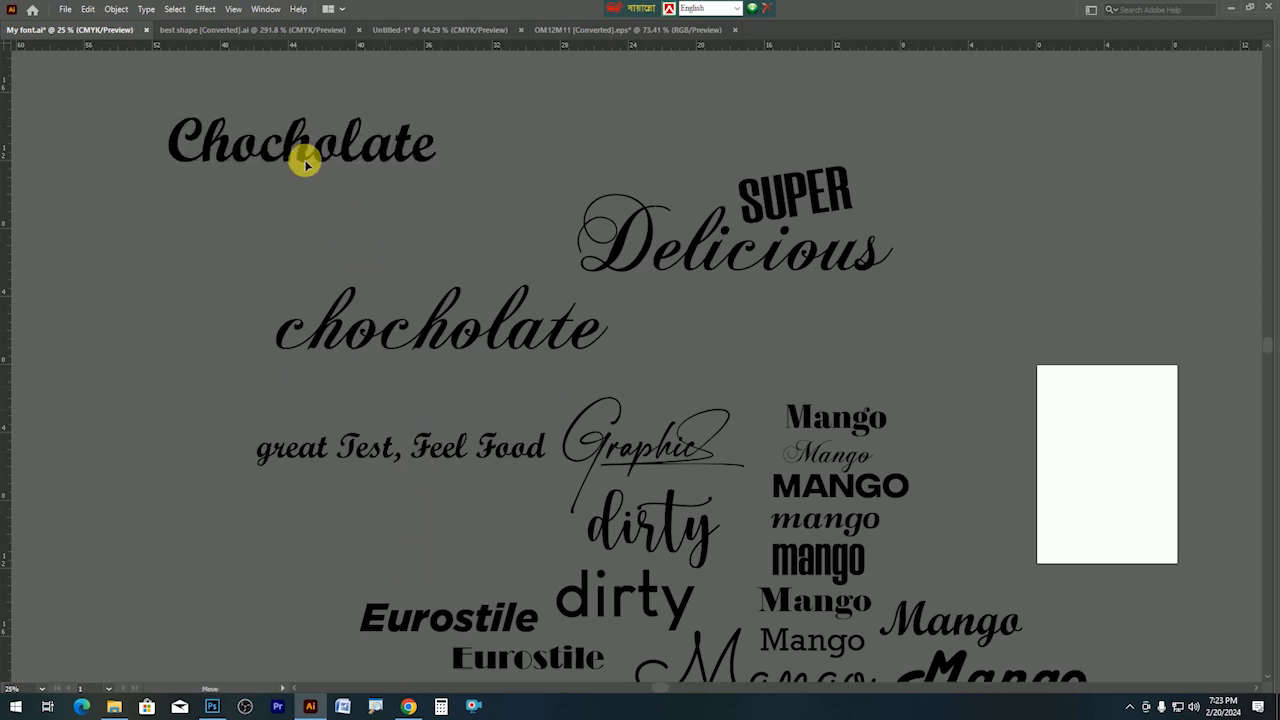
pyautogui.doubleClick(305, 163)
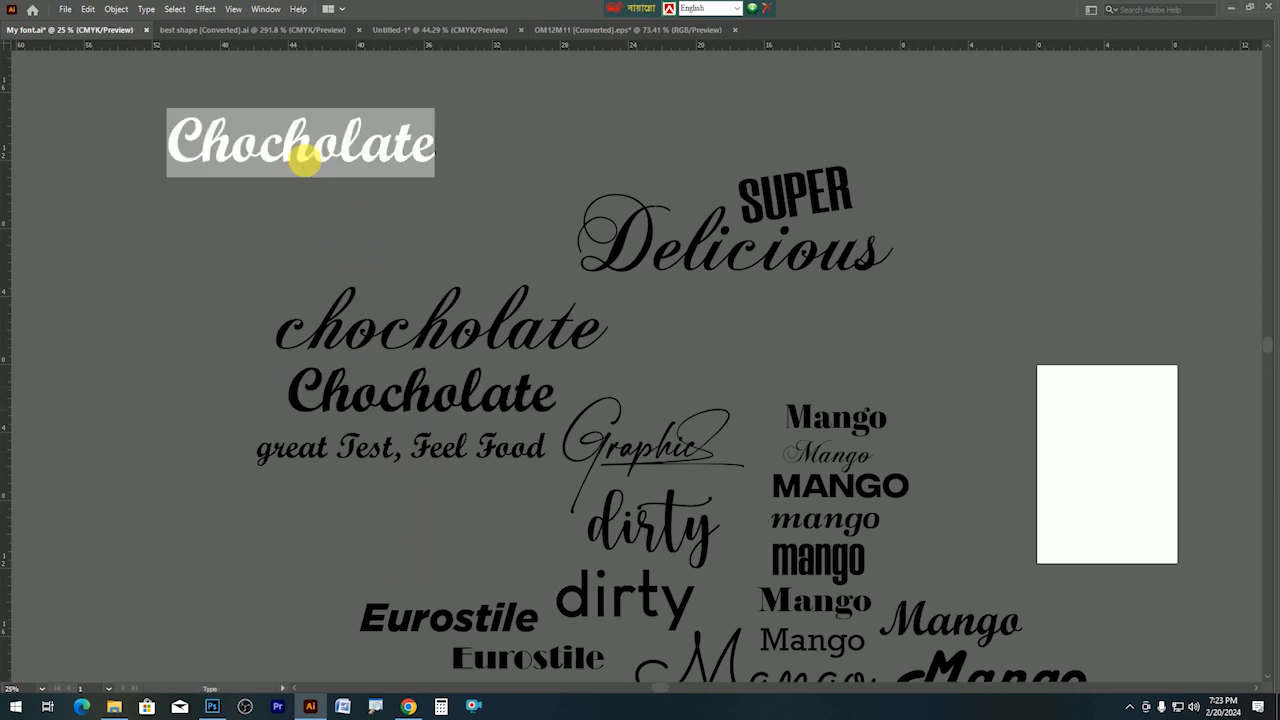
pyautogui.write('whote Ho')
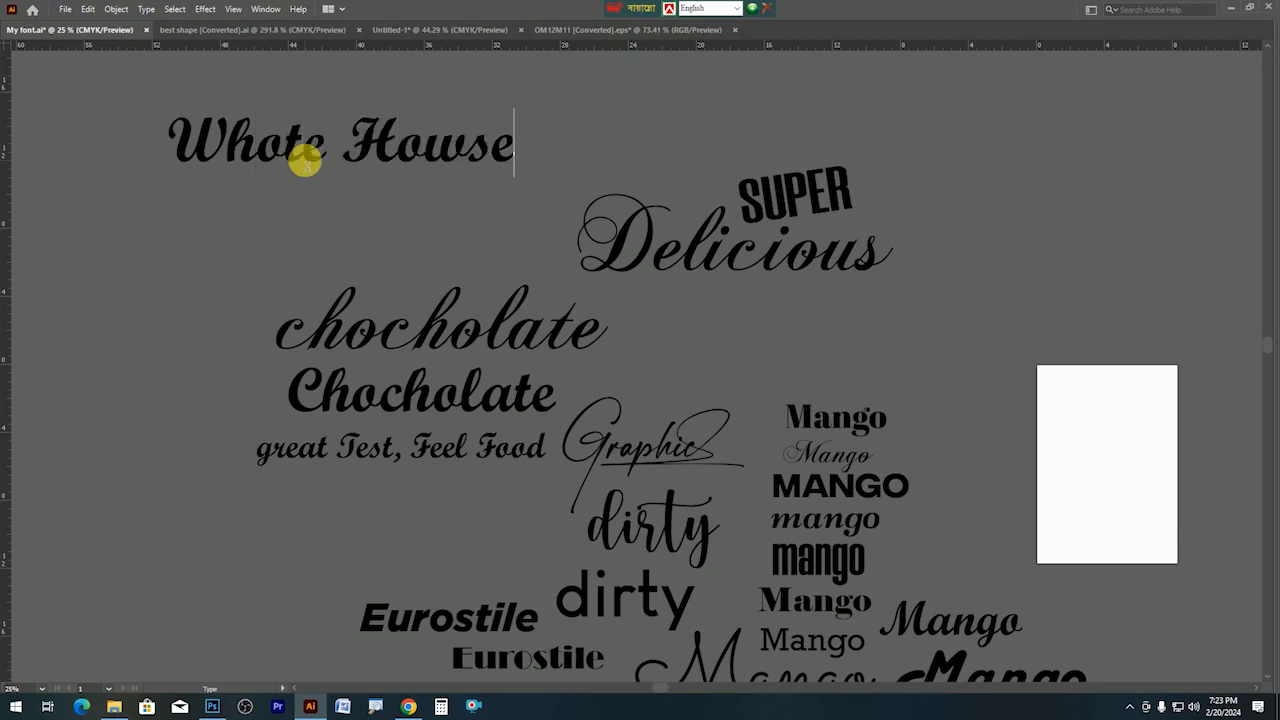
pyautogui.press('Escape')
# Move the title up-left and scale it to about twice its size.
pyautogui.moveTo(362, 218); pyautogui.dragTo(700, 545)
pyautogui.moveTo(695, 478); pyautogui.dragTo(566, 251)
pyautogui.doubleClick(548, 248)
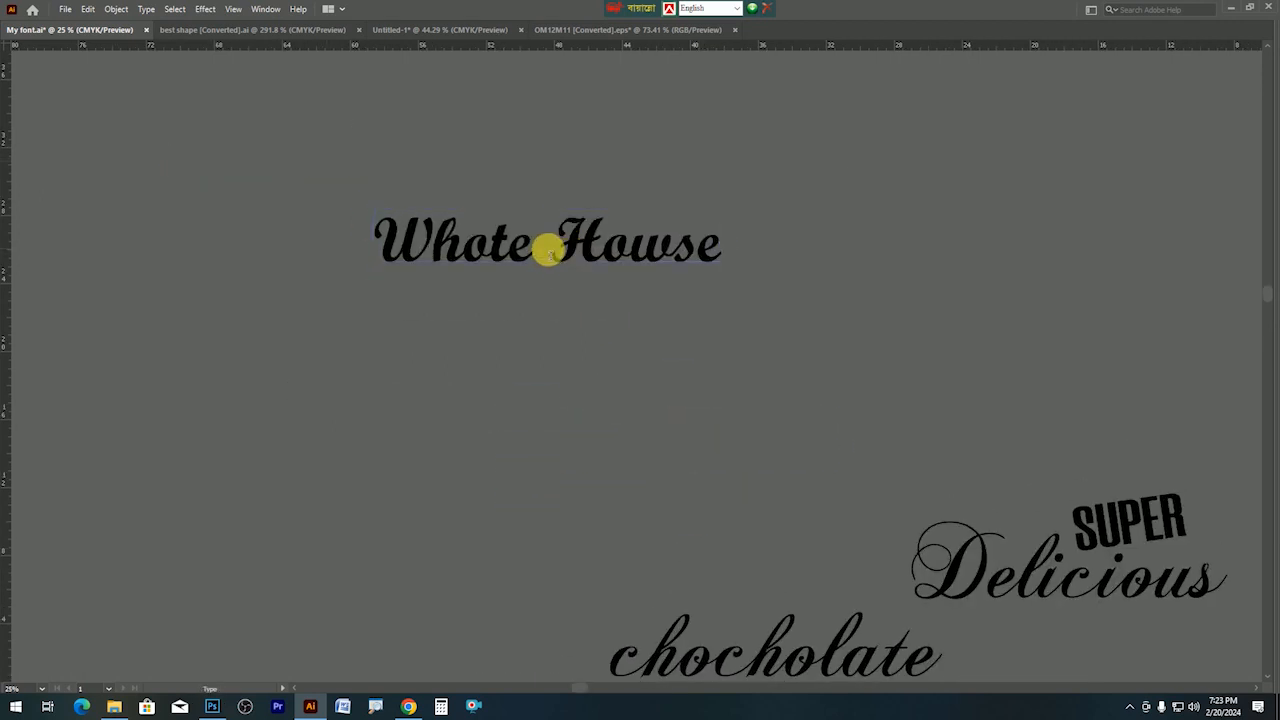
pyautogui.press('Escape')
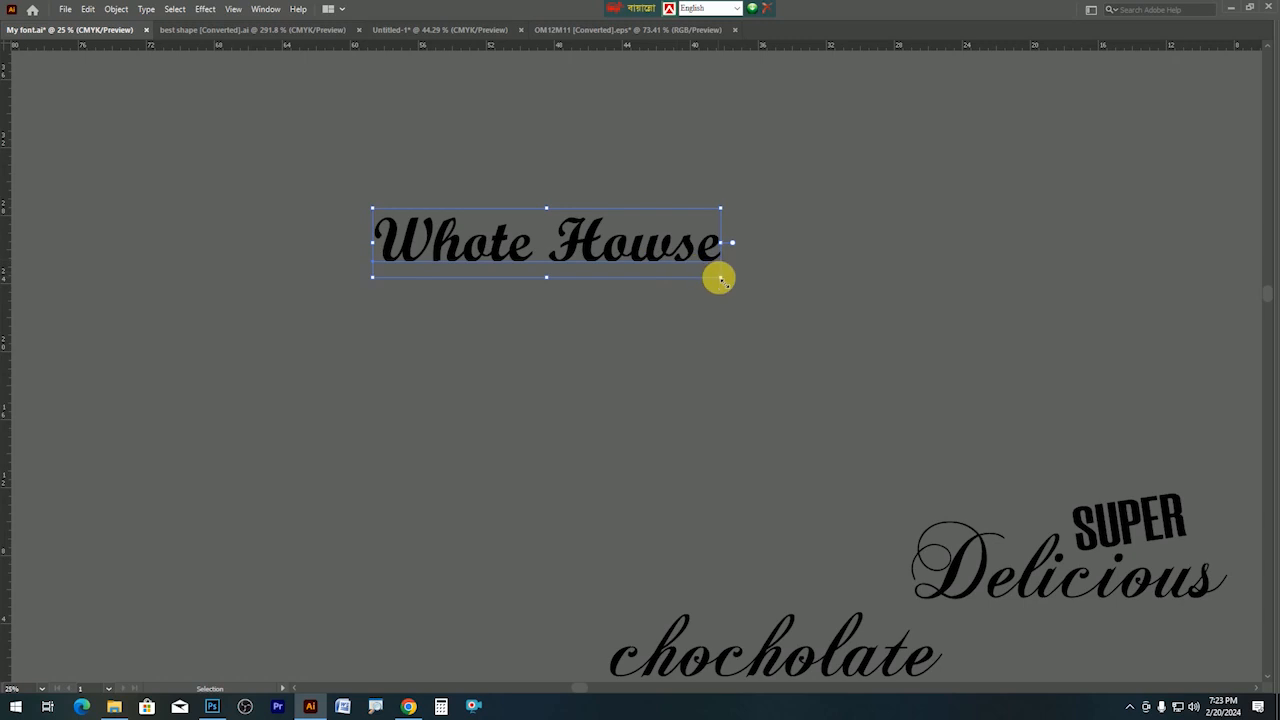
pyautogui.moveTo(733, 285); pyautogui.dragTo(898, 344)
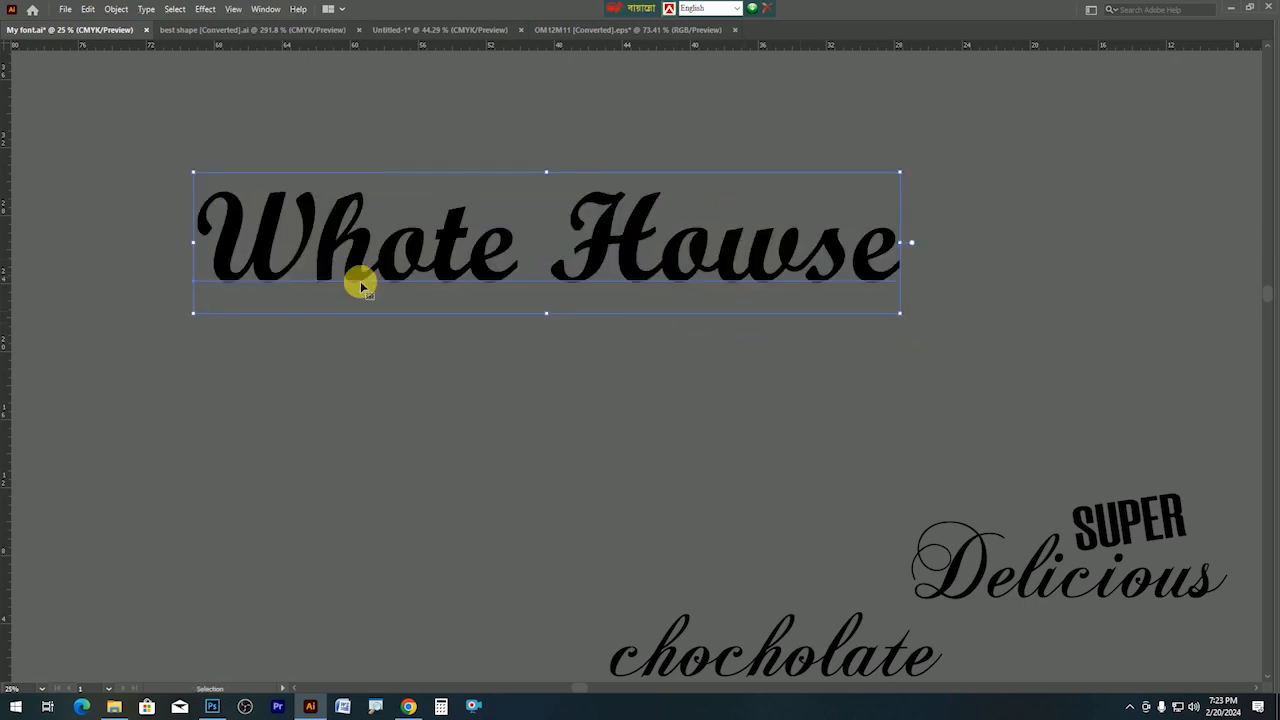
# Correct the title's spelling to 'White Howse'.
pyautogui.doubleClick(396, 277)
pyautogui.tripleClick(424, 271)
pyautogui.moveTo(378, 271); pyautogui.dragTo(414, 276)
pyautogui.write('i')
pyautogui.press('Escape')
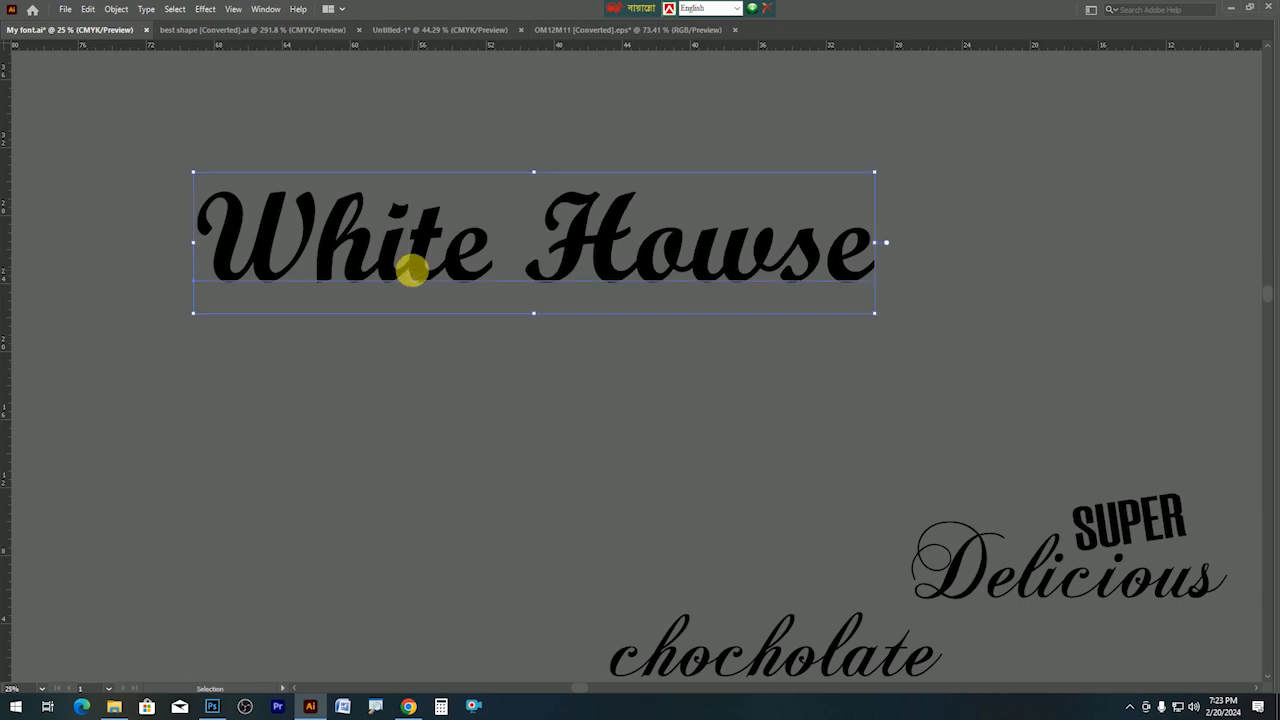
# Zoom out to 12.5%, move the title right and place a duplicate below it.
pyautogui.keyDown('ctrl'); pyautogui.keyDown('alt'); pyautogui.click(420, 271); pyautogui.keyUp('alt'); pyautogui.keyUp('ctrl')
pyautogui.keyDown('ctrl'); pyautogui.keyDown('alt'); pyautogui.click(421, 272); pyautogui.keyUp('alt'); pyautogui.keyUp('ctrl')
pyautogui.moveTo(486, 402); pyautogui.dragTo(971, 397)
pyautogui.moveTo(846, 380); pyautogui.dragTo(510, 143)
pyautogui.moveTo(583, 158); pyautogui.dragTo(686, 294)
# Eyedrop the Mango script sample's Harlow Solid Italic style onto the lower White Howse copy.
pyautogui.press('Tab')
pyautogui.click(51, 188)
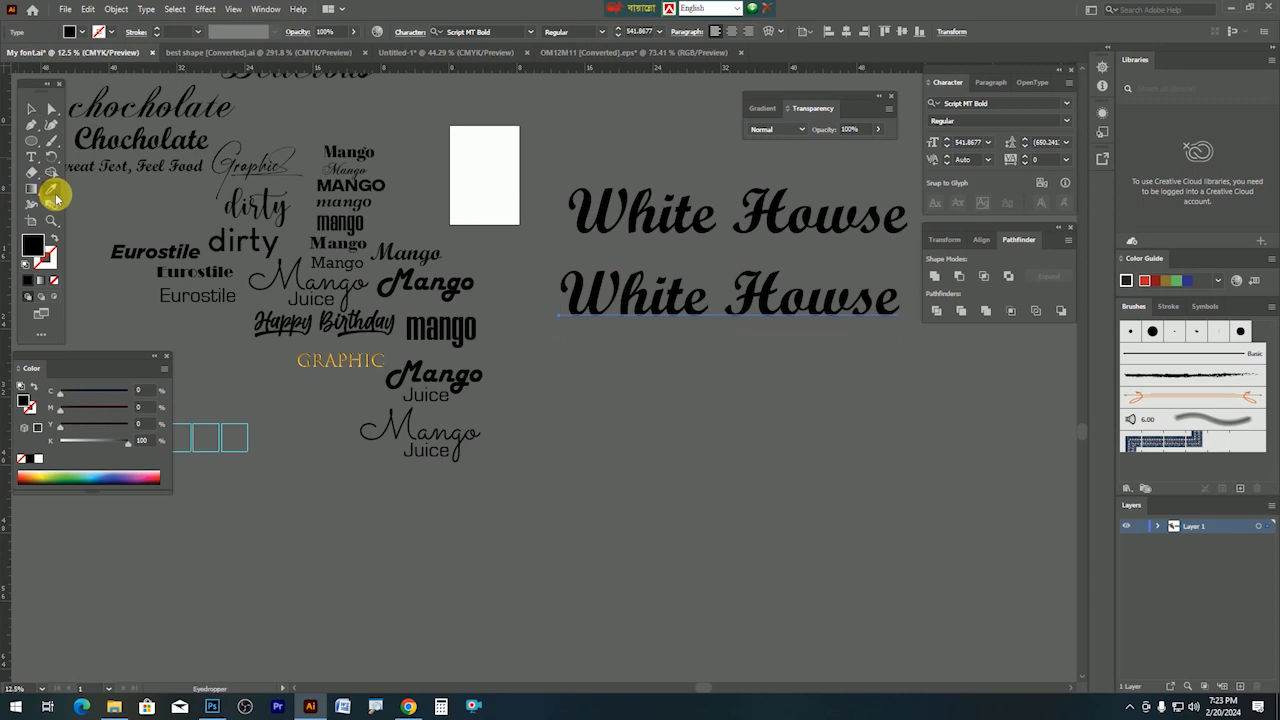
pyautogui.click(197, 251)
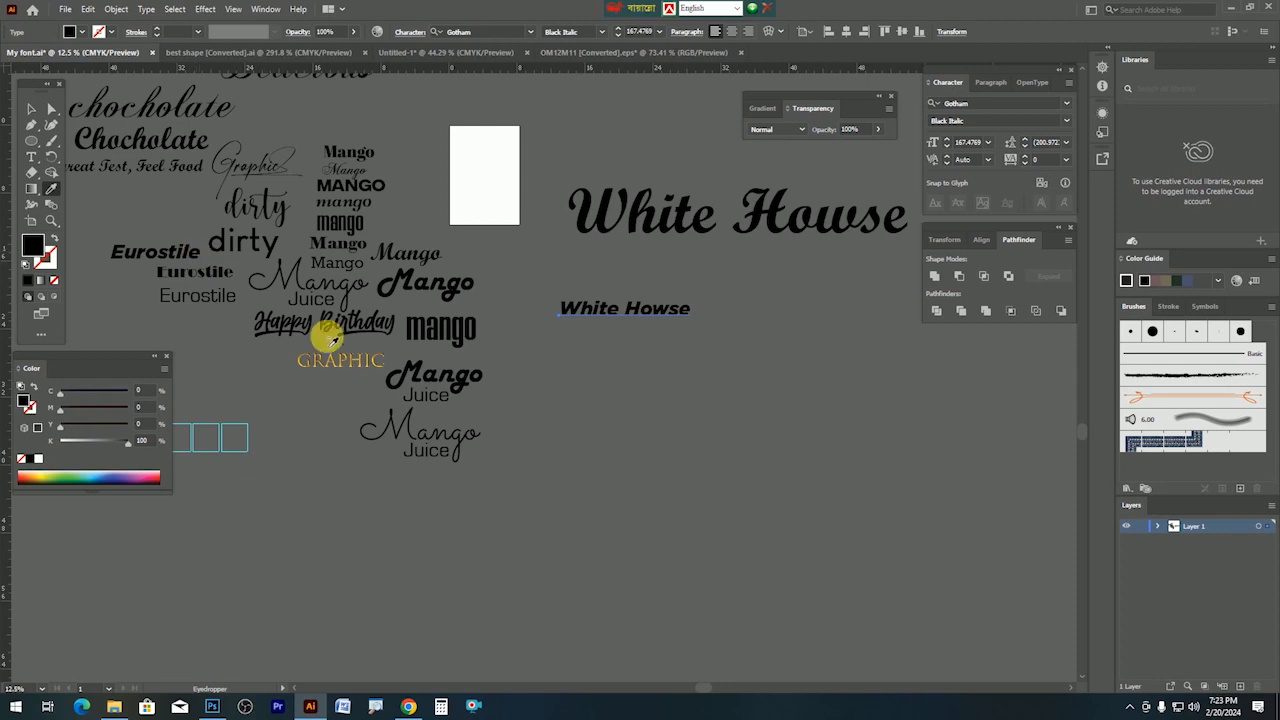
pyautogui.click(455, 331)
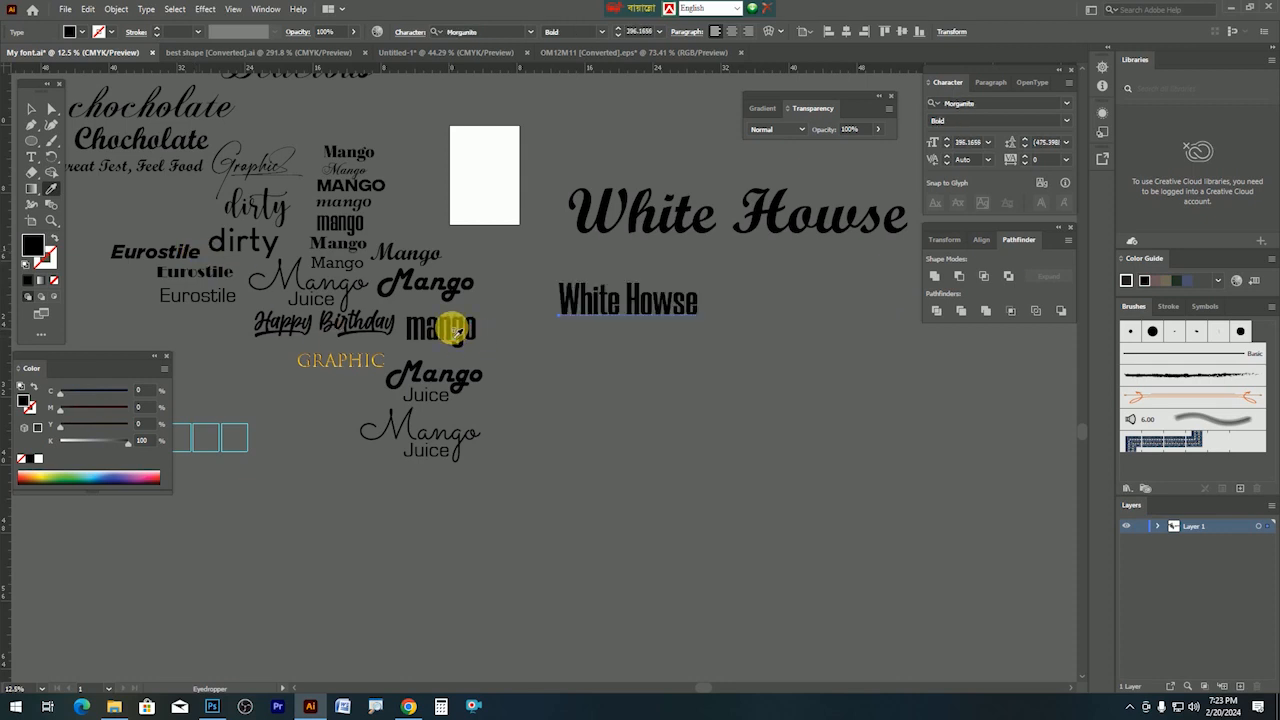
pyautogui.click(419, 367)
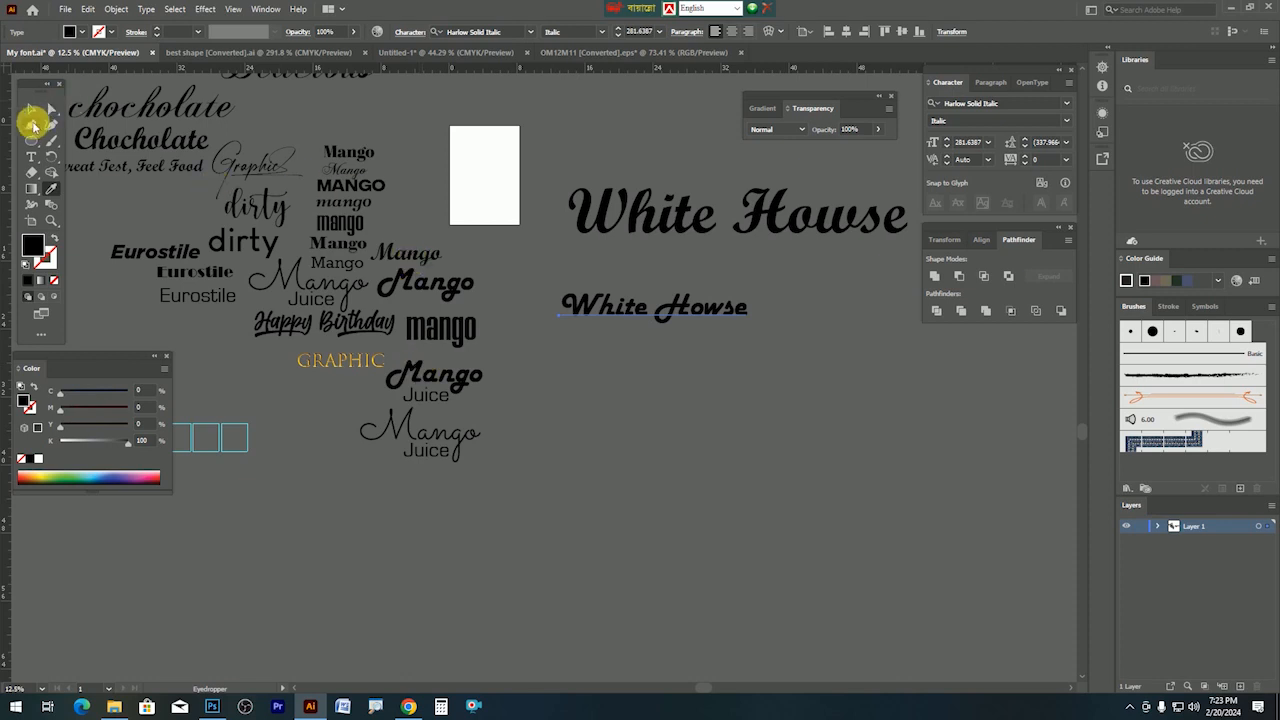
# Enlarge the restyled White Howse copy greatly.
pyautogui.press('Tab')
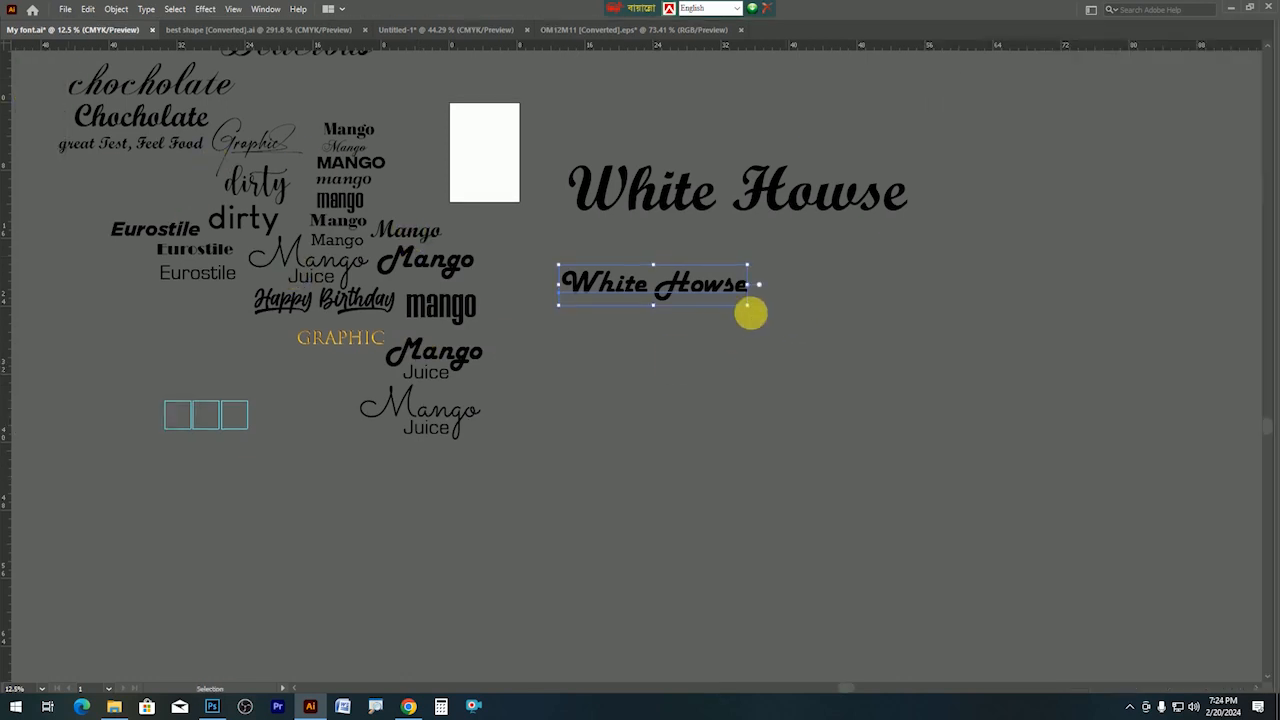
pyautogui.moveTo(750, 308); pyautogui.dragTo(1066, 454)
pyautogui.press('a')
pyautogui.moveTo(708, 323); pyautogui.dragTo(457, 289)
pyautogui.press('v')
# Make the large title white by setting K to 0, then close the template folder window.
pyautogui.press('Tab')
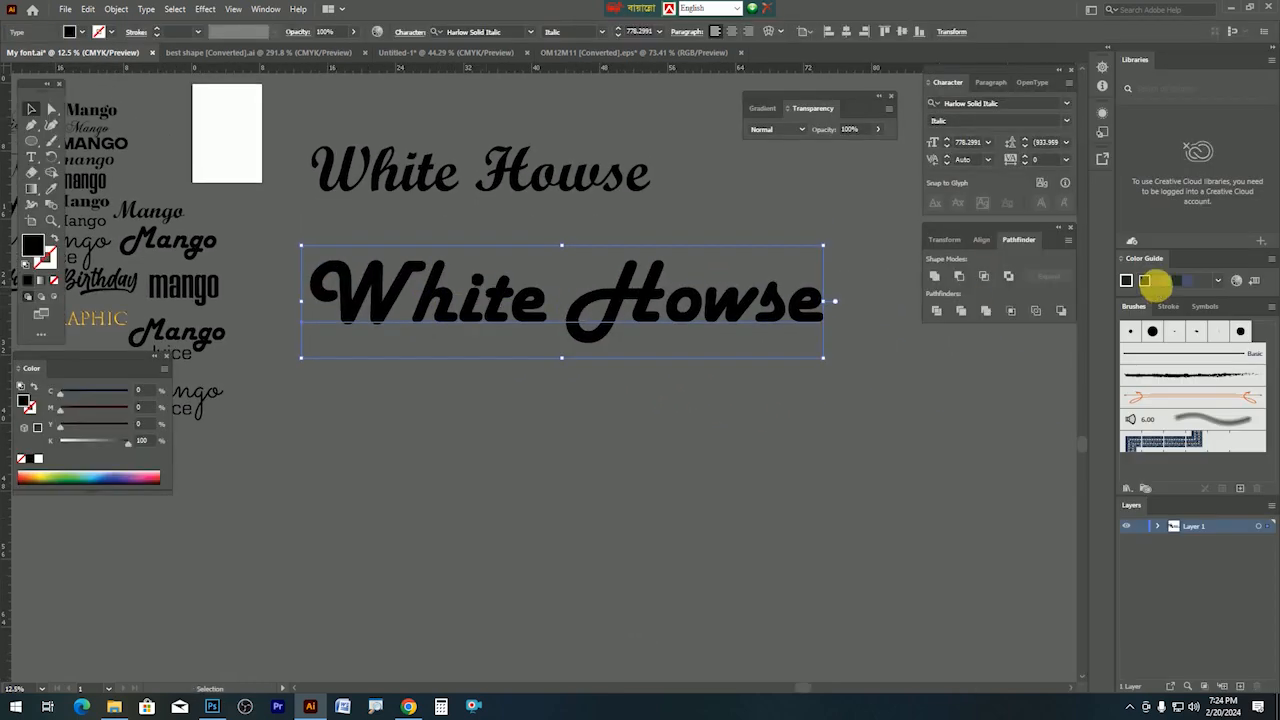
pyautogui.moveTo(67, 443); pyautogui.dragTo(58, 442)
pyautogui.press('a')
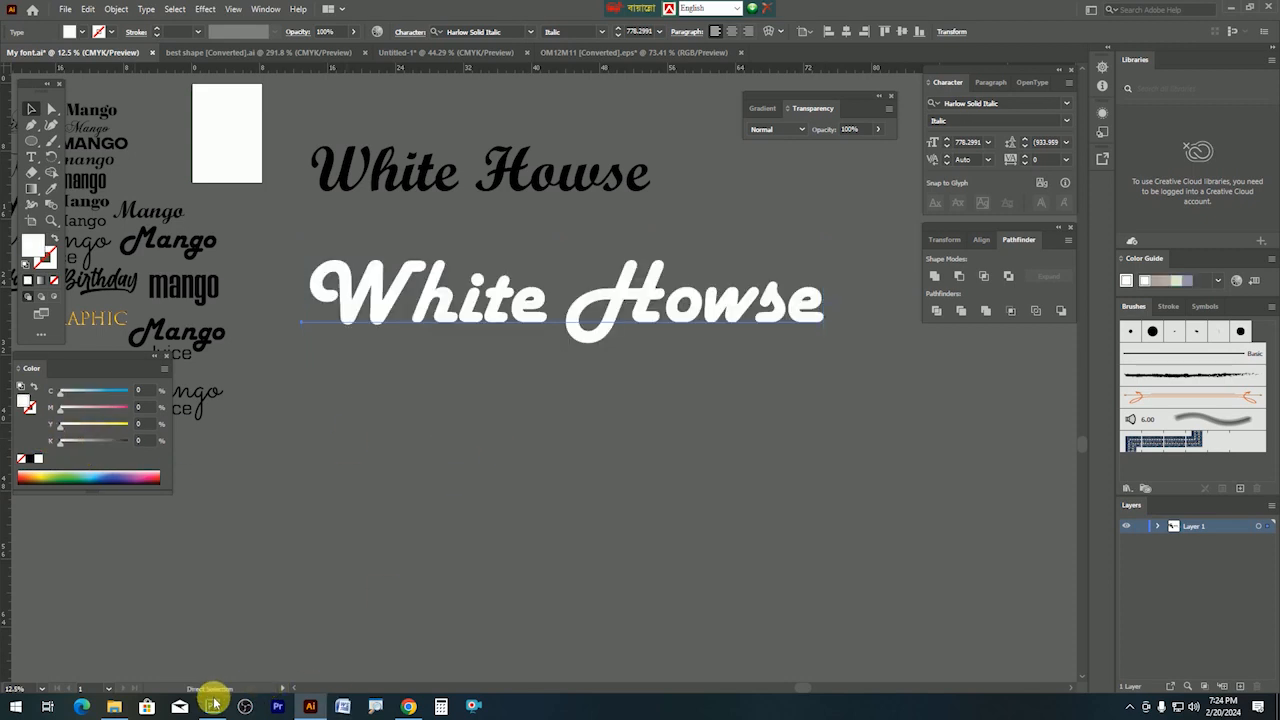
pyautogui.hotkey('alt', 'Tab')
pyautogui.click(1258, 10)
# Paste the White Howse title as a text layer on the banner's left, then undo the mistaken paste.
pyautogui.press('v')
pyautogui.click(205, 707)
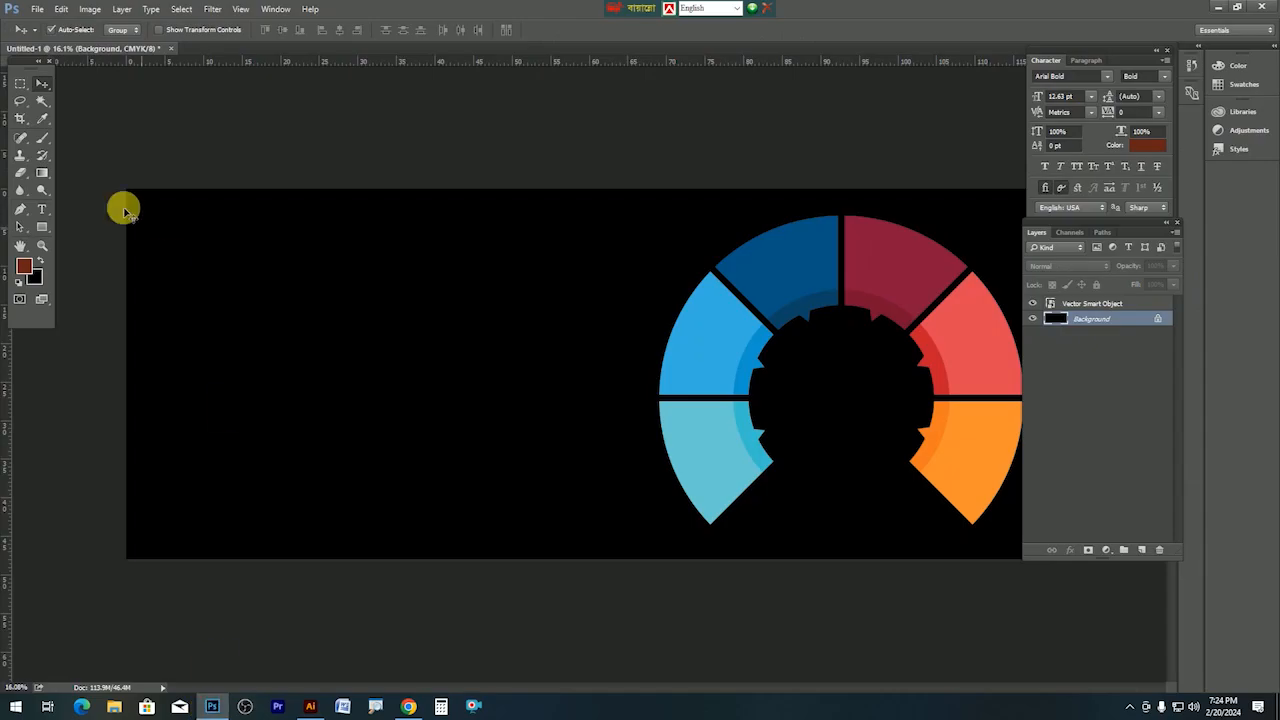
pyautogui.click(43, 212)
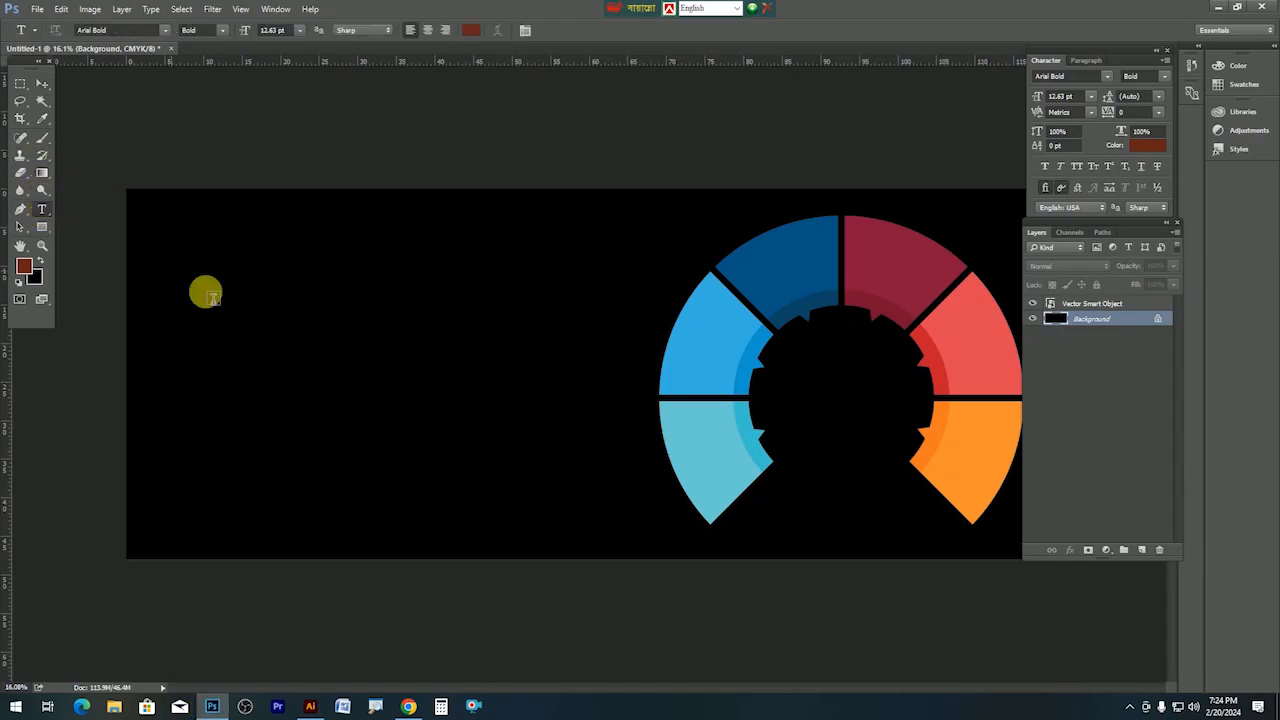
pyautogui.click(268, 336)
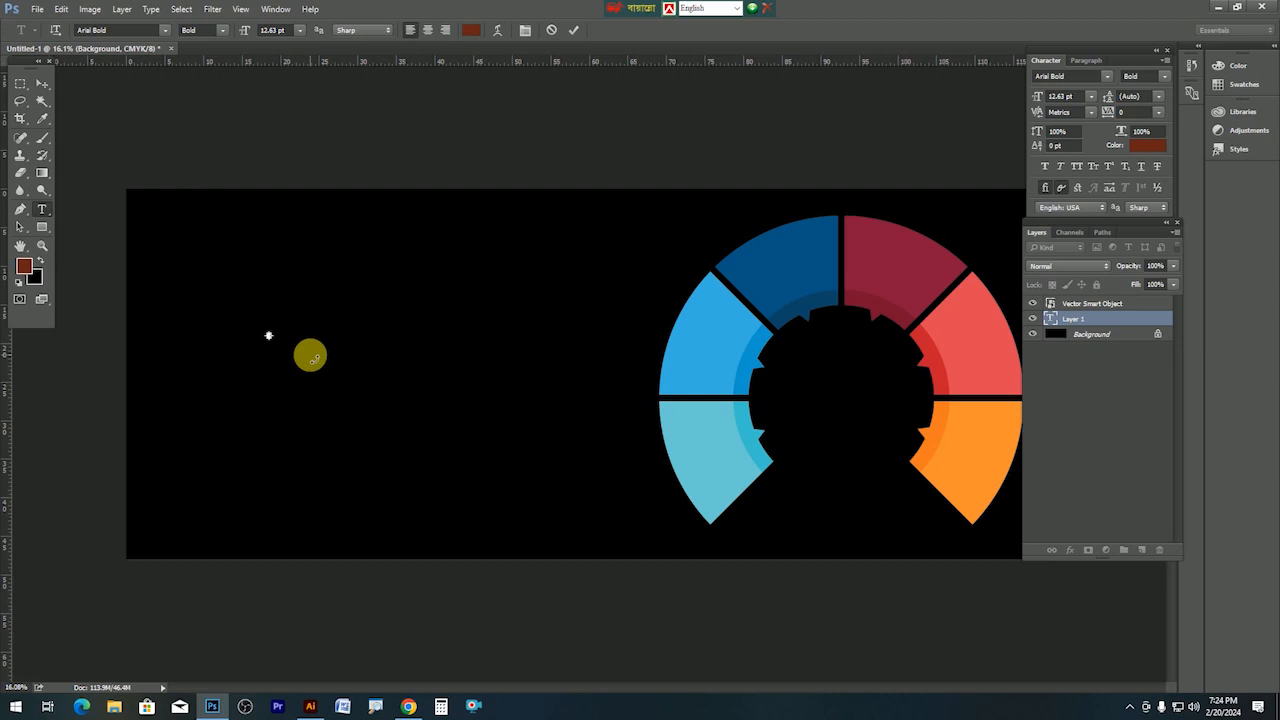
pyautogui.hotkey('ctrl', 'v')
pyautogui.hotkey('ctrl', 'Return')
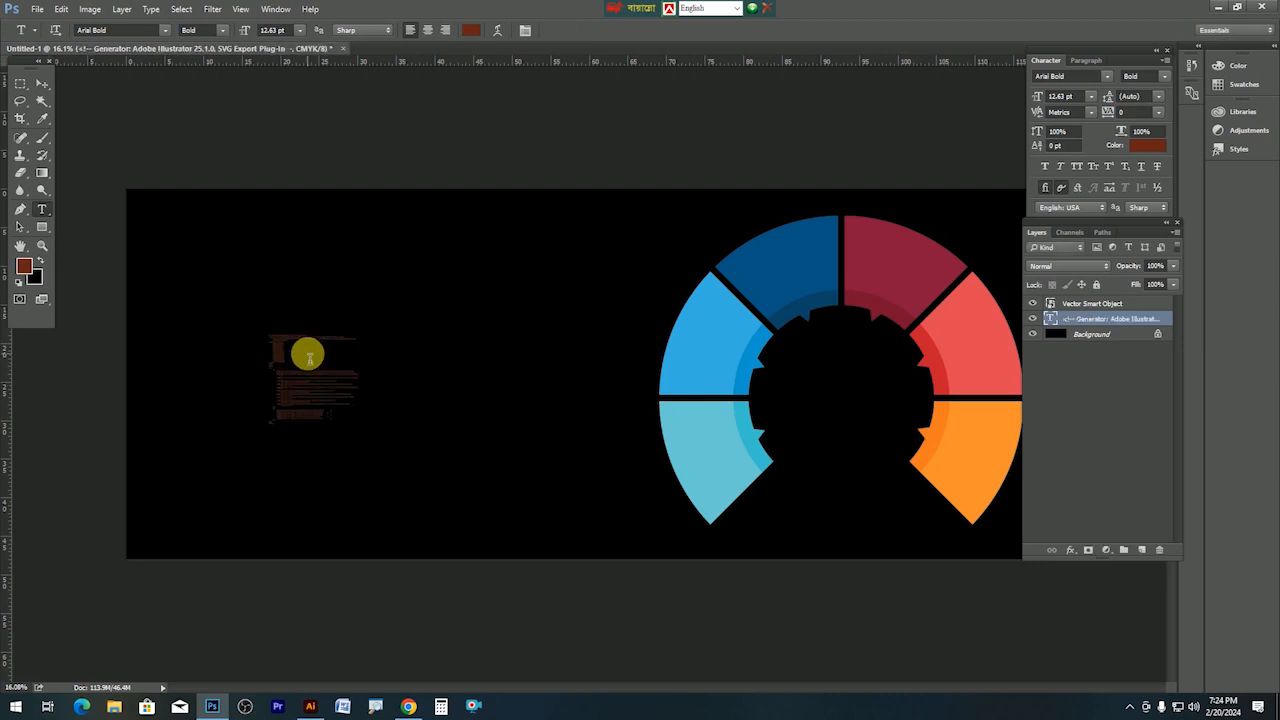
pyautogui.hotkey('ctrl', 'z')
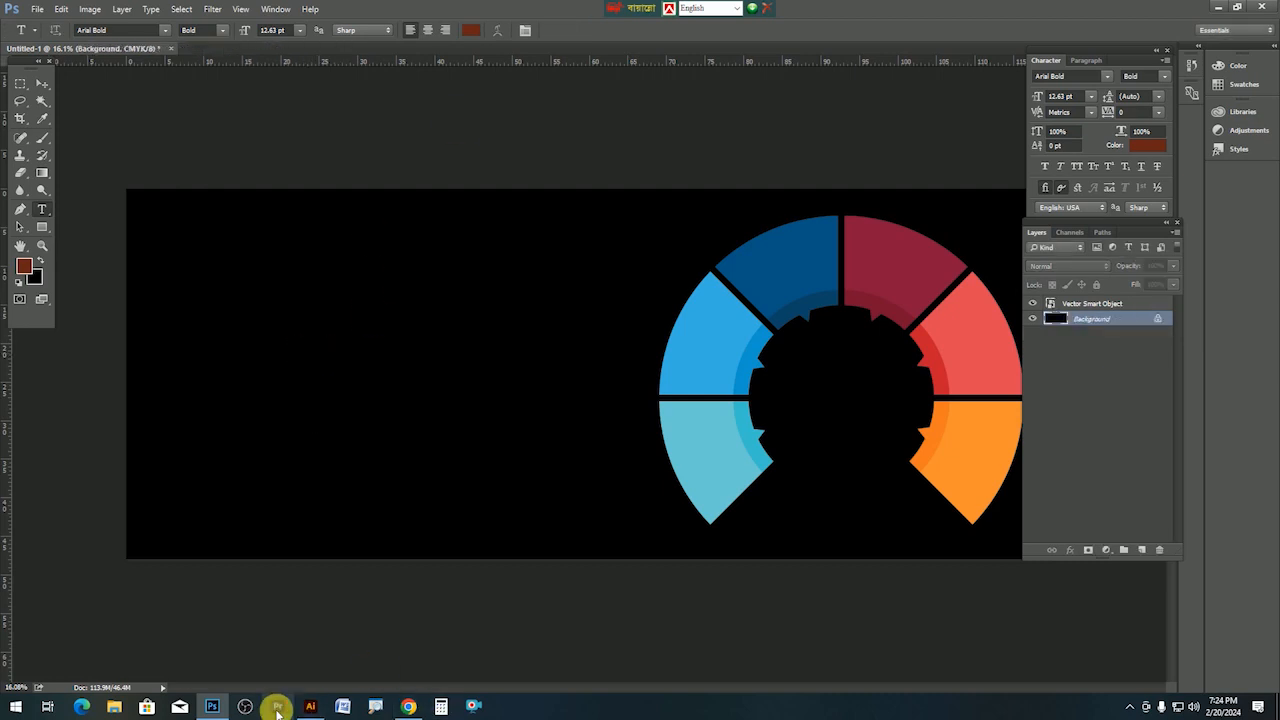
# Enlarge the White Howse title further in Illustrator.
pyautogui.click(311, 708)
pyautogui.moveTo(563, 250); pyautogui.dragTo(730, 365)
pyautogui.press('a')
# Paste the White Howse title onto the banner and move it left and up.
pyautogui.click(213, 707)
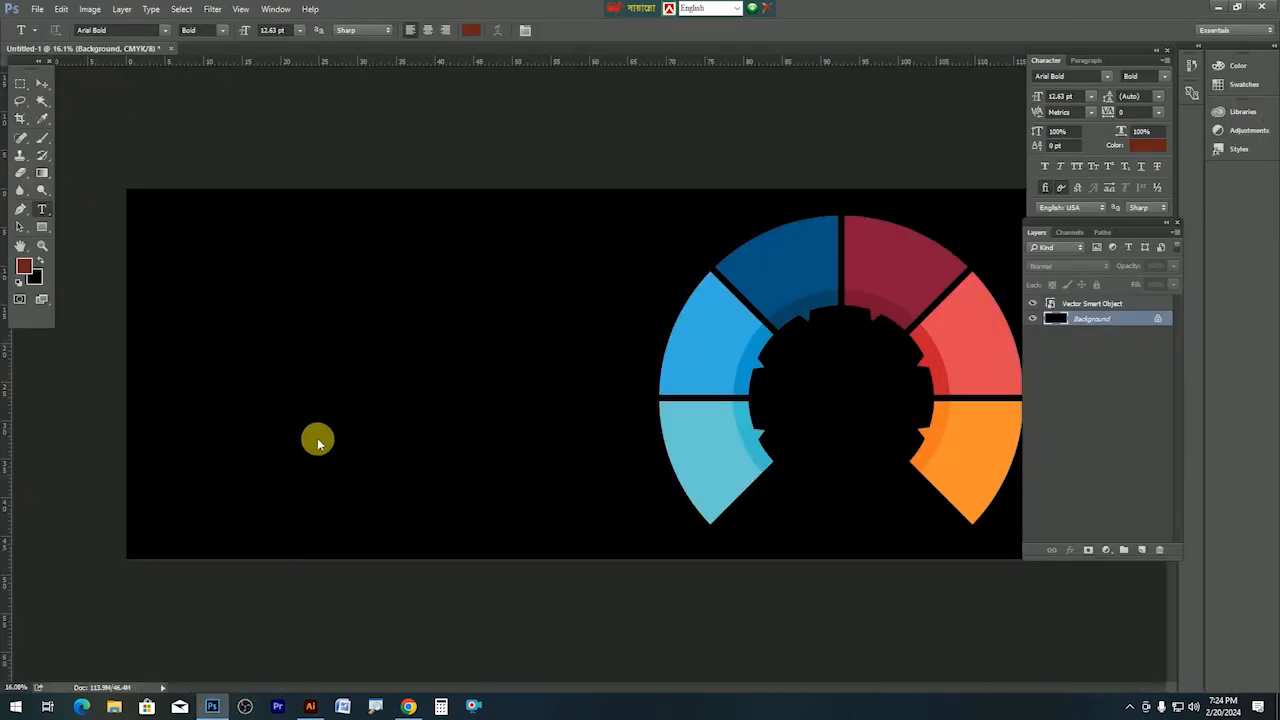
pyautogui.click(317, 426)
pyautogui.write('White Howse')
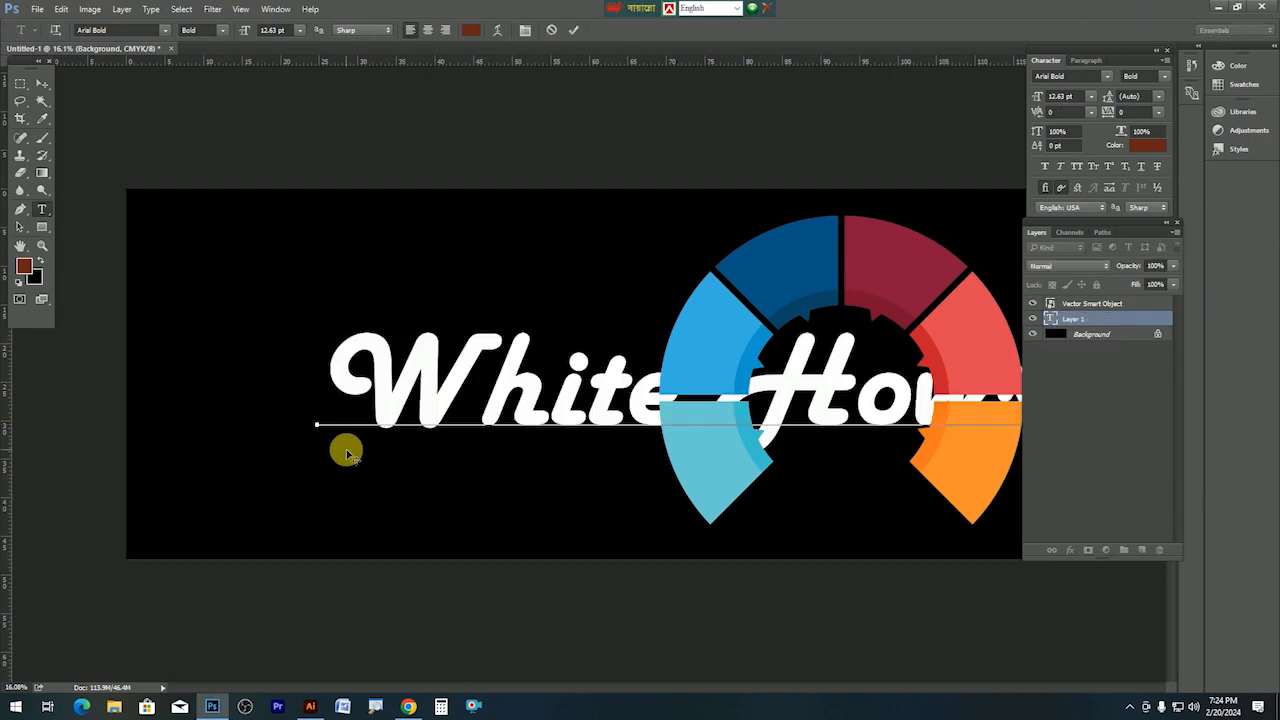
pyautogui.hotkey('ctrl', 'Return')
pyautogui.moveTo(524, 466); pyautogui.dragTo(349, 363)
pyautogui.scroll(1, 466, 390)
pyautogui.press('Tab')
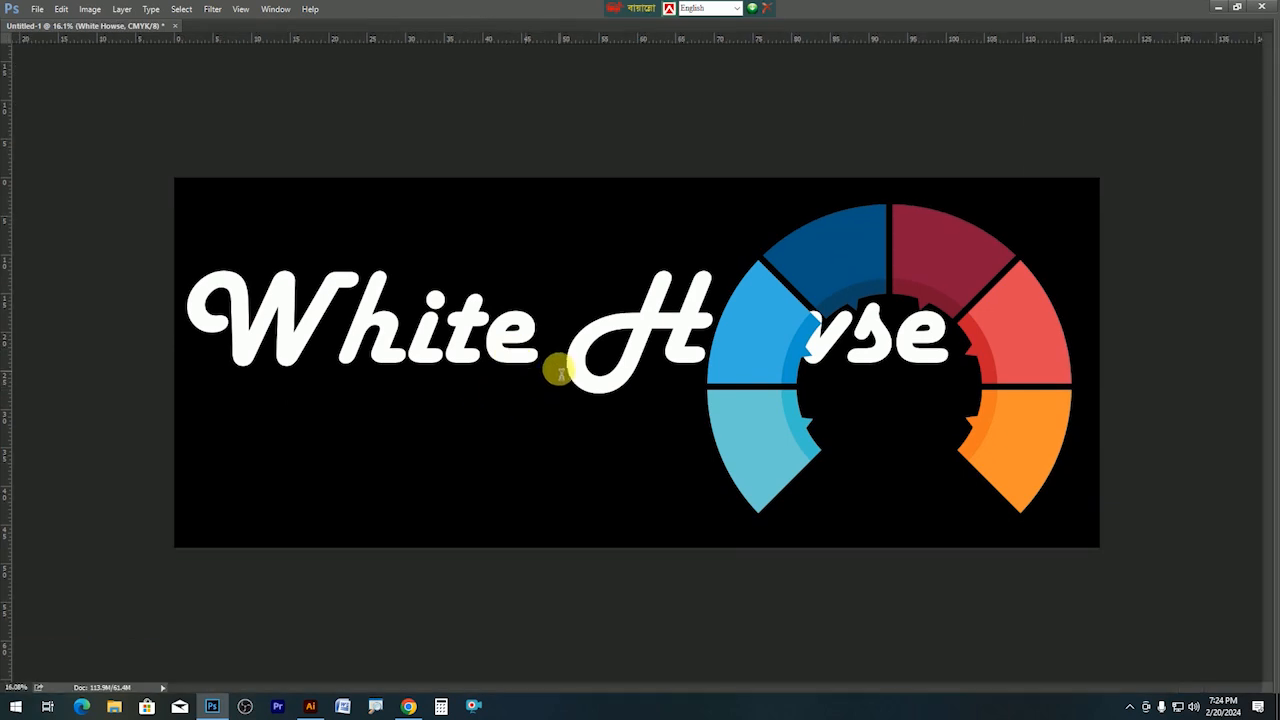
# Reposition the title and delete 'Howse' so only 'White' remains.
pyautogui.moveTo(558, 369); pyautogui.dragTo(558, 369)
pyautogui.moveTo(465, 340); pyautogui.dragTo(525, 295)
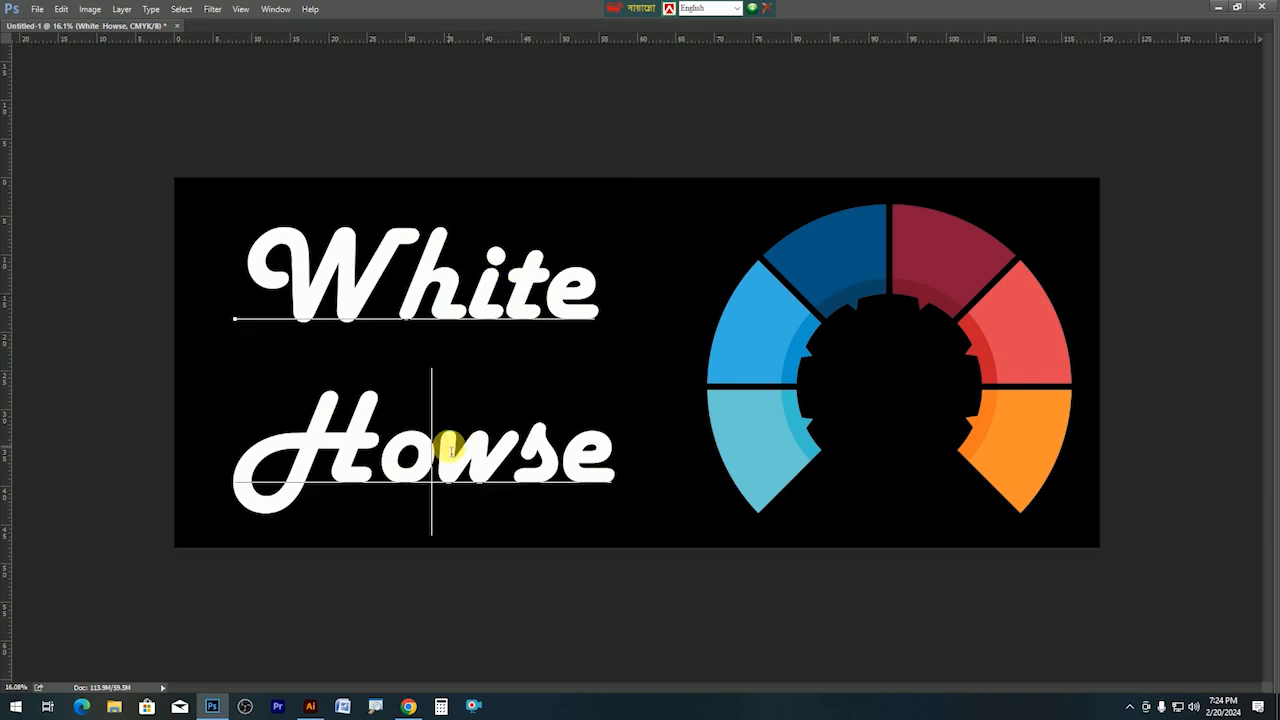
pyautogui.doubleClick(449, 447)
pyautogui.hotkey('ctrl', 'c')
pyautogui.press('BackSpace')
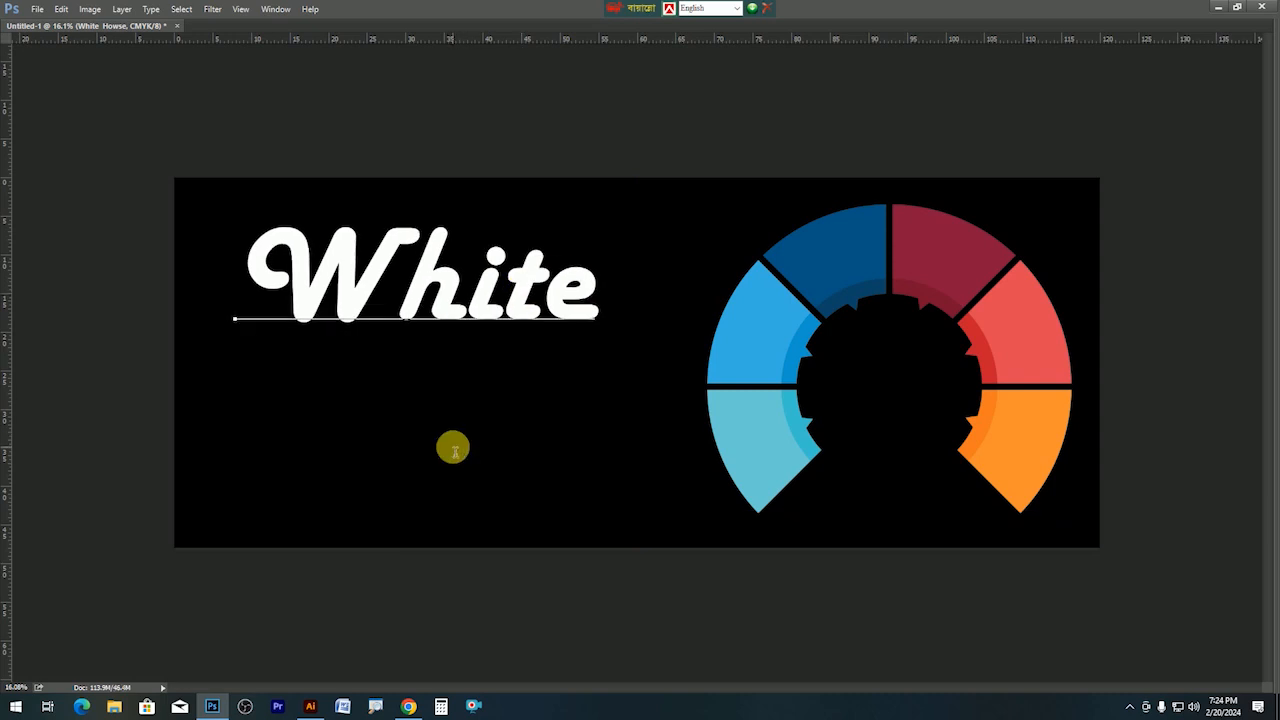
pyautogui.hotkey('ctrl', 'Return')
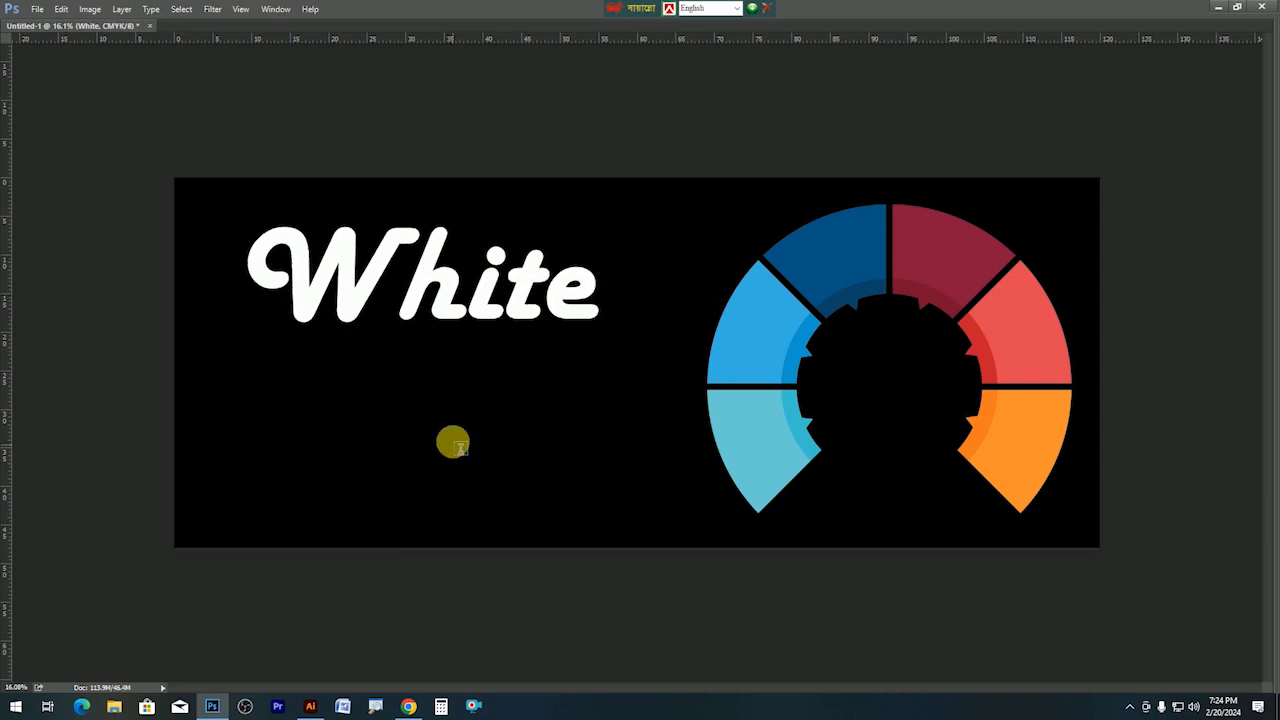
# Duplicate the White text layer below and replace its word with 'Howse'.
pyautogui.moveTo(451, 294); pyautogui.dragTo(452, 455)
pyautogui.click(452, 455)
pyautogui.doubleClick(453, 460)
pyautogui.hotkey('ctrl', 'v')
pyautogui.hotkey('ctrl', 'Return')
# Scale Howse slightly smaller and position it tightly under White.
pyautogui.hotkey('ctrl', 't')
pyautogui.moveTo(604, 533); pyautogui.dragTo(545, 518)
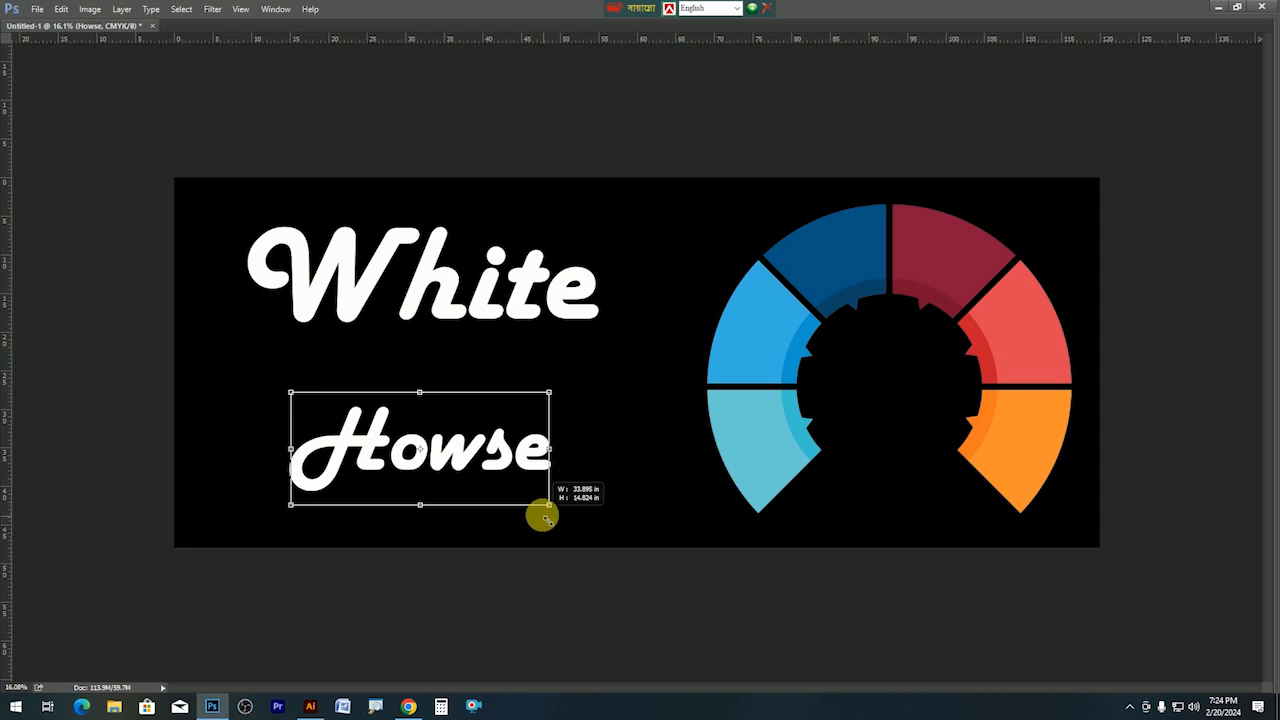
pyautogui.moveTo(495, 452); pyautogui.dragTo(522, 352)
pyautogui.moveTo(577, 400); pyautogui.dragTo(599, 411)
pyautogui.moveTo(535, 378); pyautogui.dragTo(530, 376)
pyautogui.press('Return')
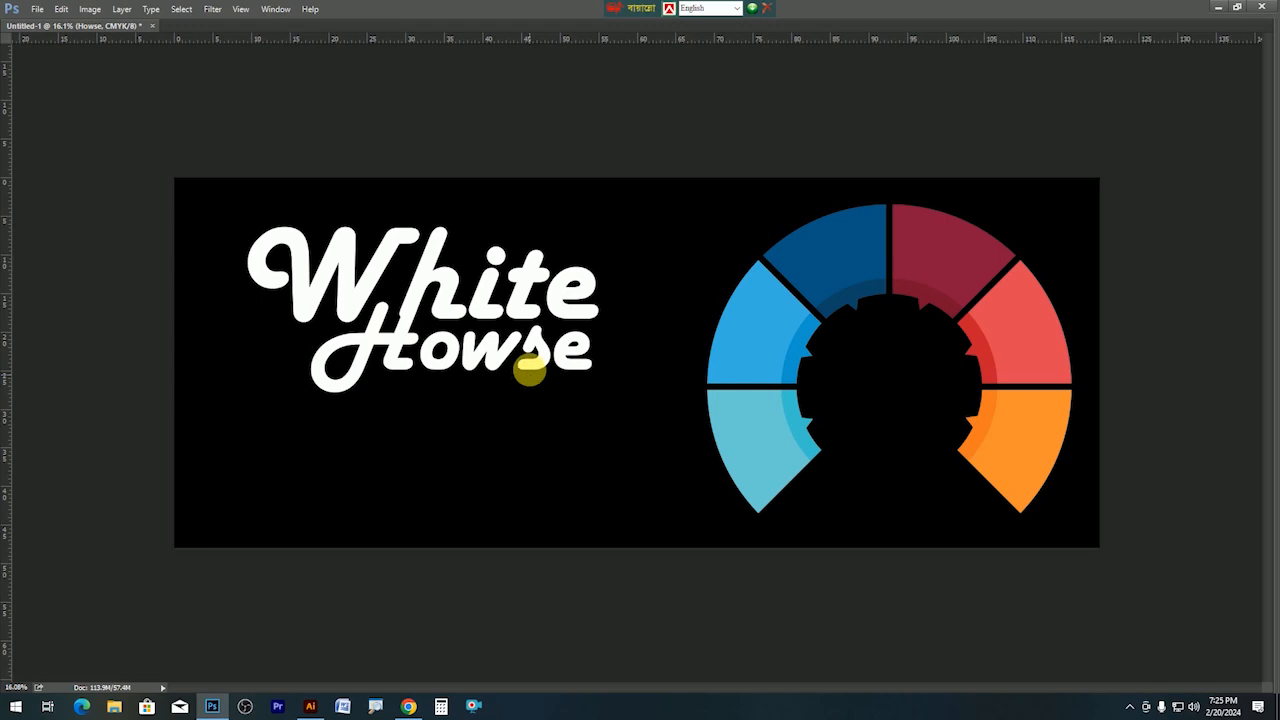
pyautogui.press('Tab')
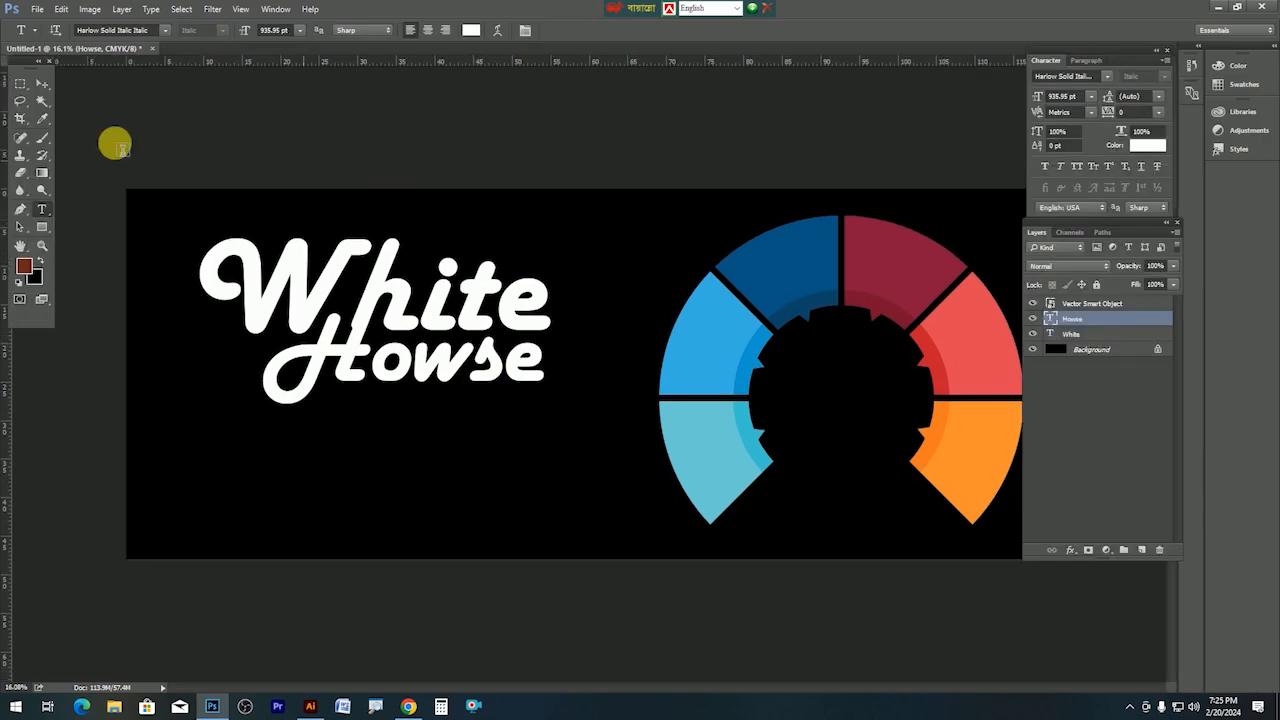
# Convert the White and Howse text layers into one smart object and shift it slightly left and down.
pyautogui.click(38, 87)
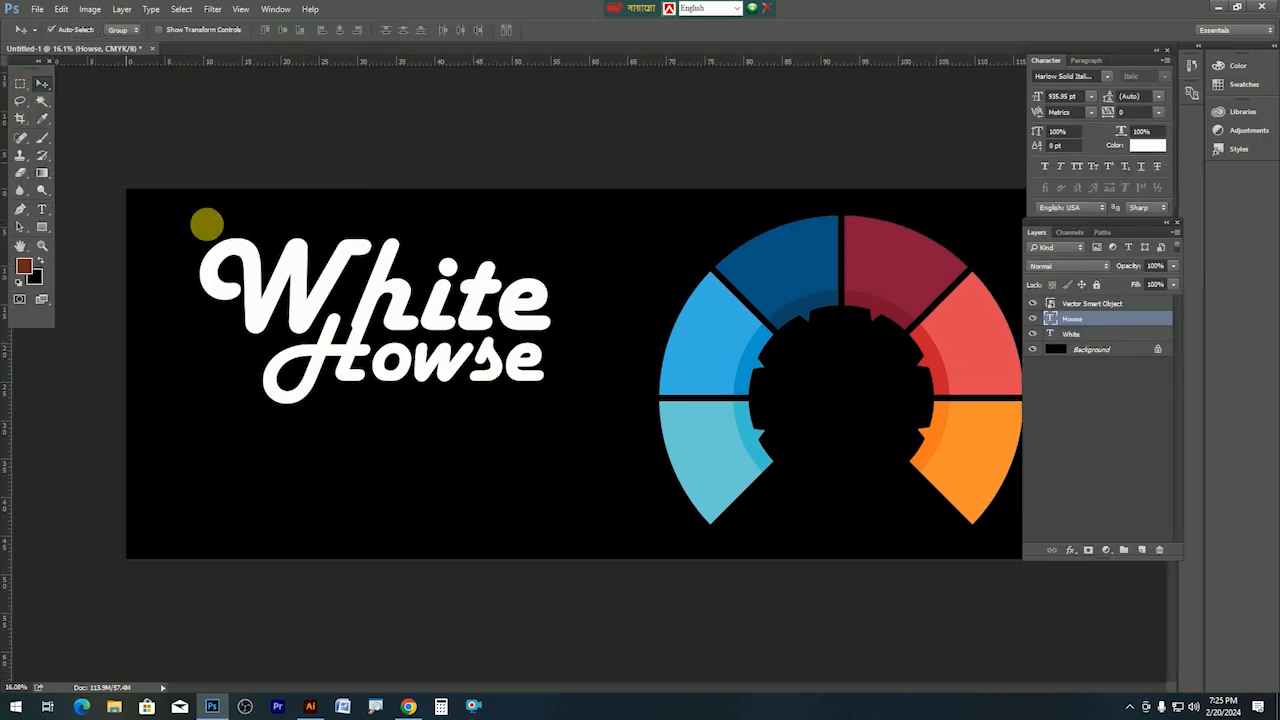
pyautogui.moveTo(436, 320); pyautogui.dragTo(454, 301)
pyautogui.hotkey('ctrl', 'z')
pyautogui.keyDown('shift'); pyautogui.click(440, 305); pyautogui.keyUp('shift')
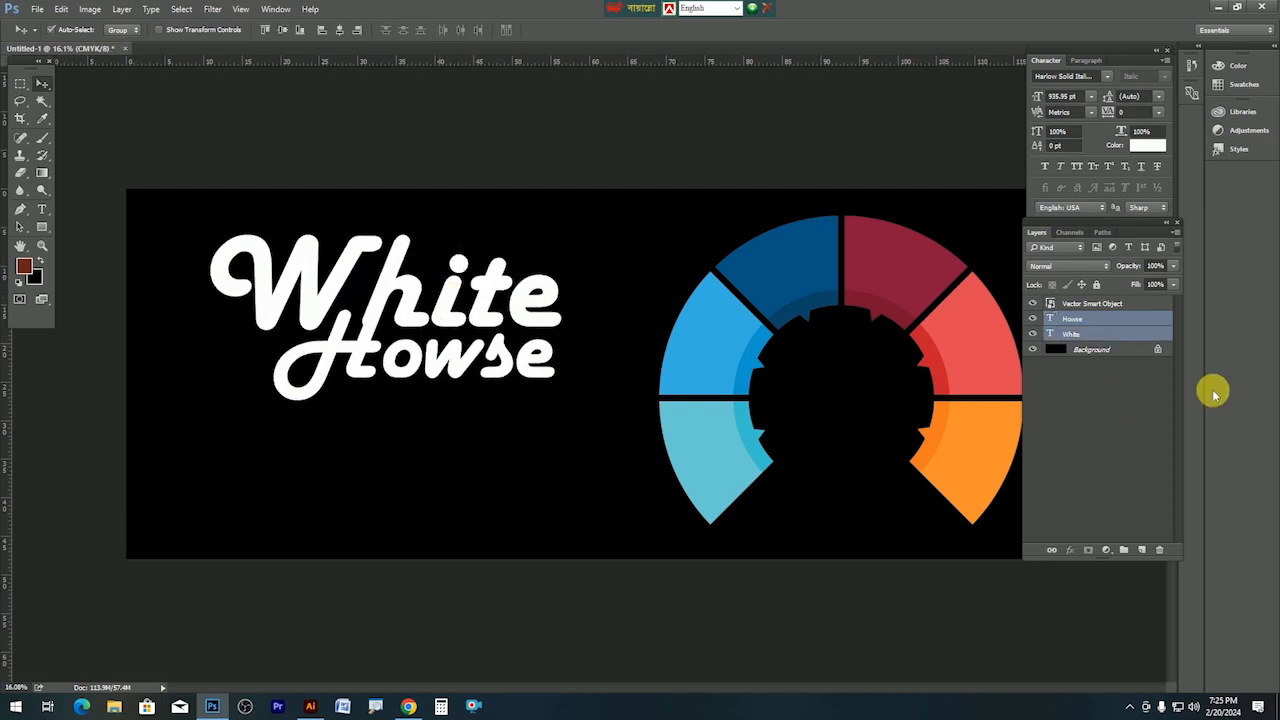
pyautogui.rightClick(1104, 342)
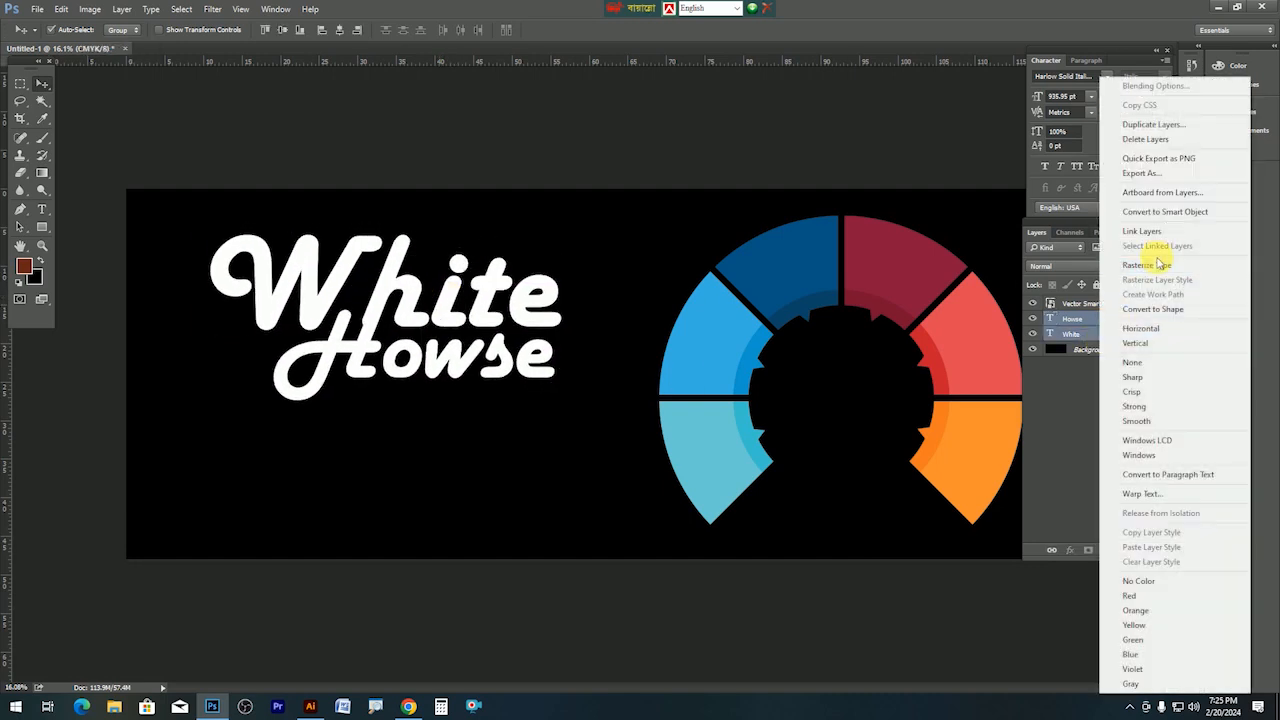
pyautogui.click(1151, 212)
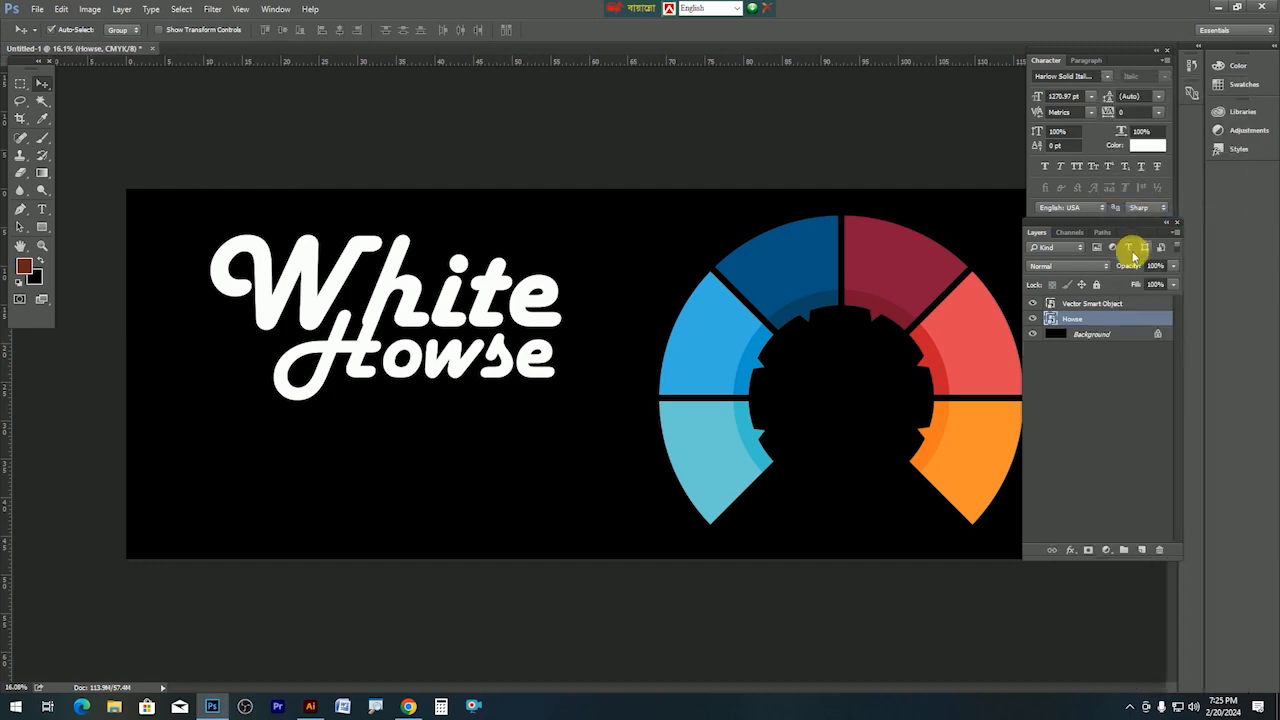
pyautogui.moveTo(527, 363); pyautogui.dragTo(514, 396)
pyautogui.click(310, 706)
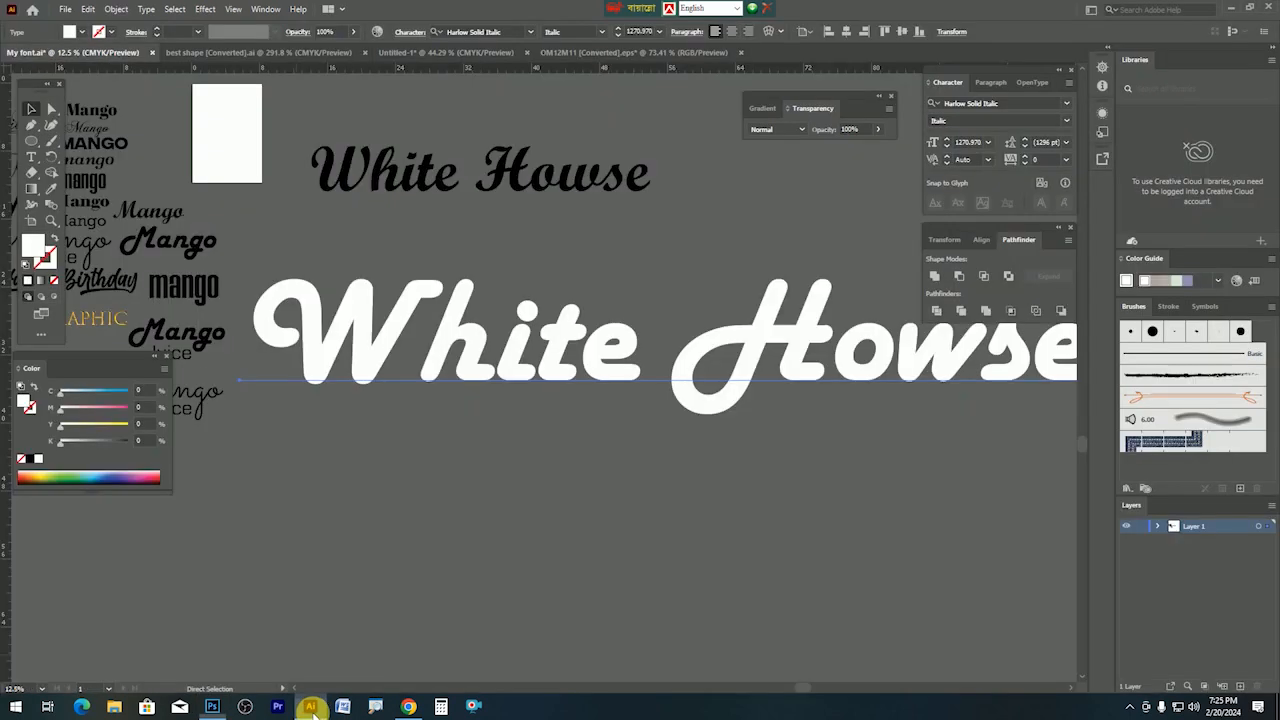
# Zoom in on the font samples and select the SUPER Delicious group, nudging it up.
pyautogui.scroll(1, 323, 290)
pyautogui.moveTo(160, 172); pyautogui.dragTo(742, 413)
pyautogui.keyDown('ctrl'); pyautogui.click(677, 410); pyautogui.keyUp('ctrl')
pyautogui.keyDown('ctrl'); pyautogui.click(677, 410); pyautogui.keyUp('ctrl')
pyautogui.moveTo(350, 332); pyautogui.dragTo(754, 508)
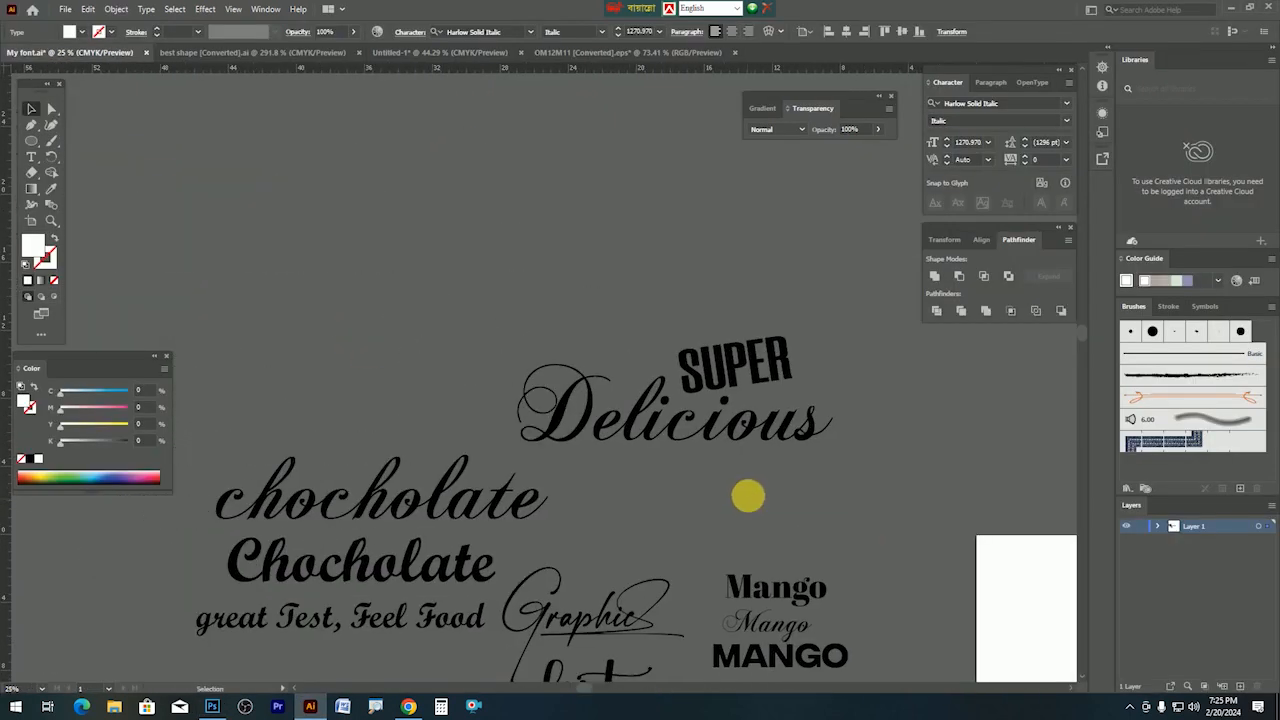
pyautogui.moveTo(618, 280); pyautogui.dragTo(792, 447)
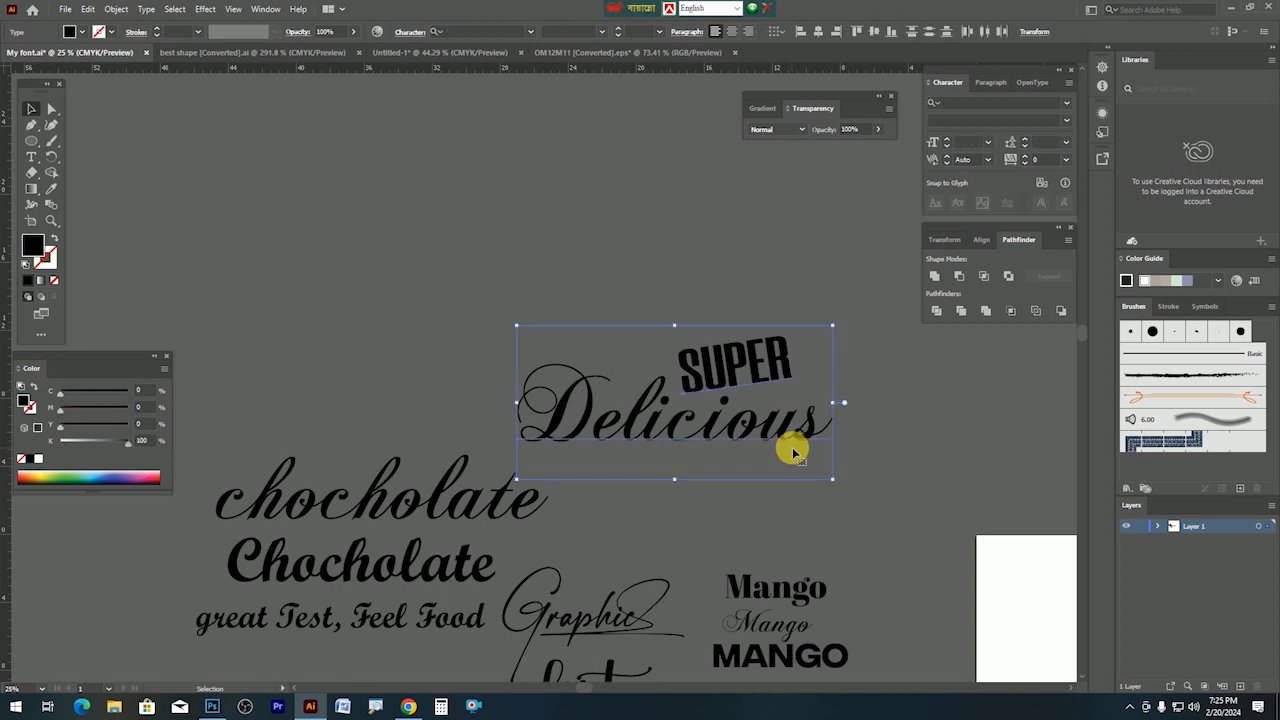
pyautogui.click(775, 390)
pyautogui.moveTo(762, 380); pyautogui.dragTo(757, 359)
# Make the SUPER Delicious lettering white and copy it.
pyautogui.click(62, 440)
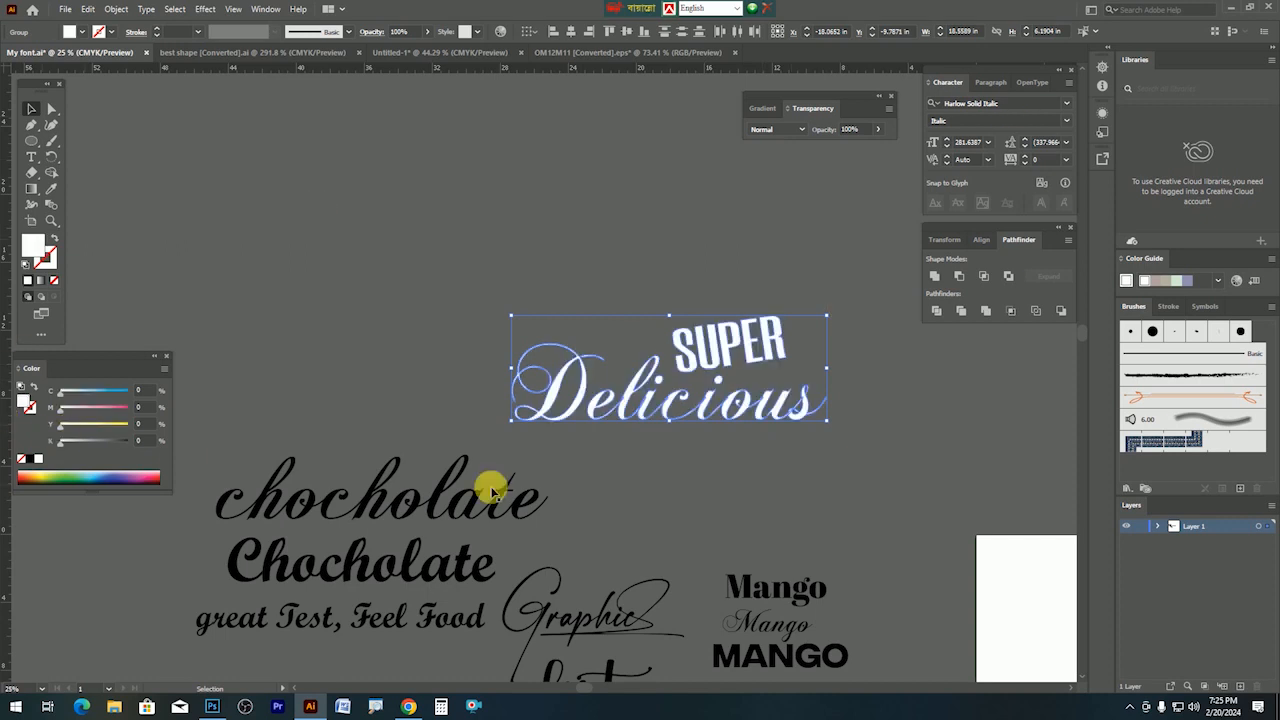
pyautogui.press('a')
pyautogui.press('v')
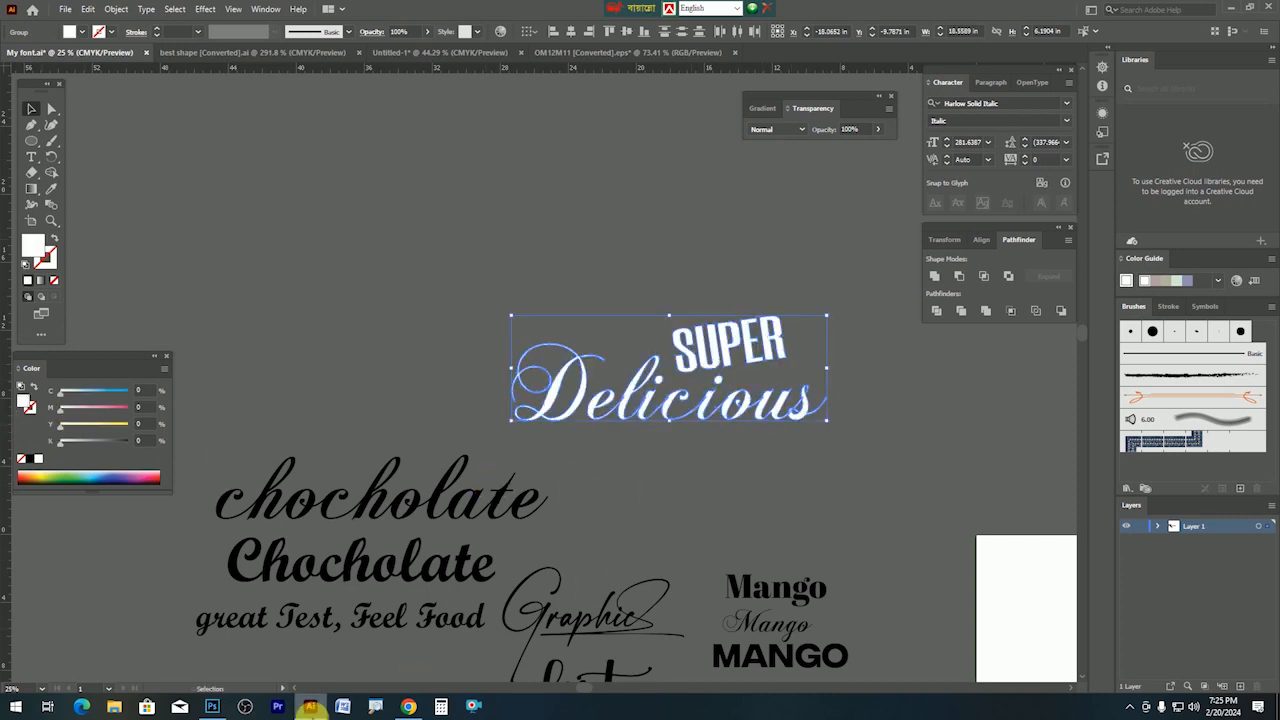
pyautogui.click(217, 705)
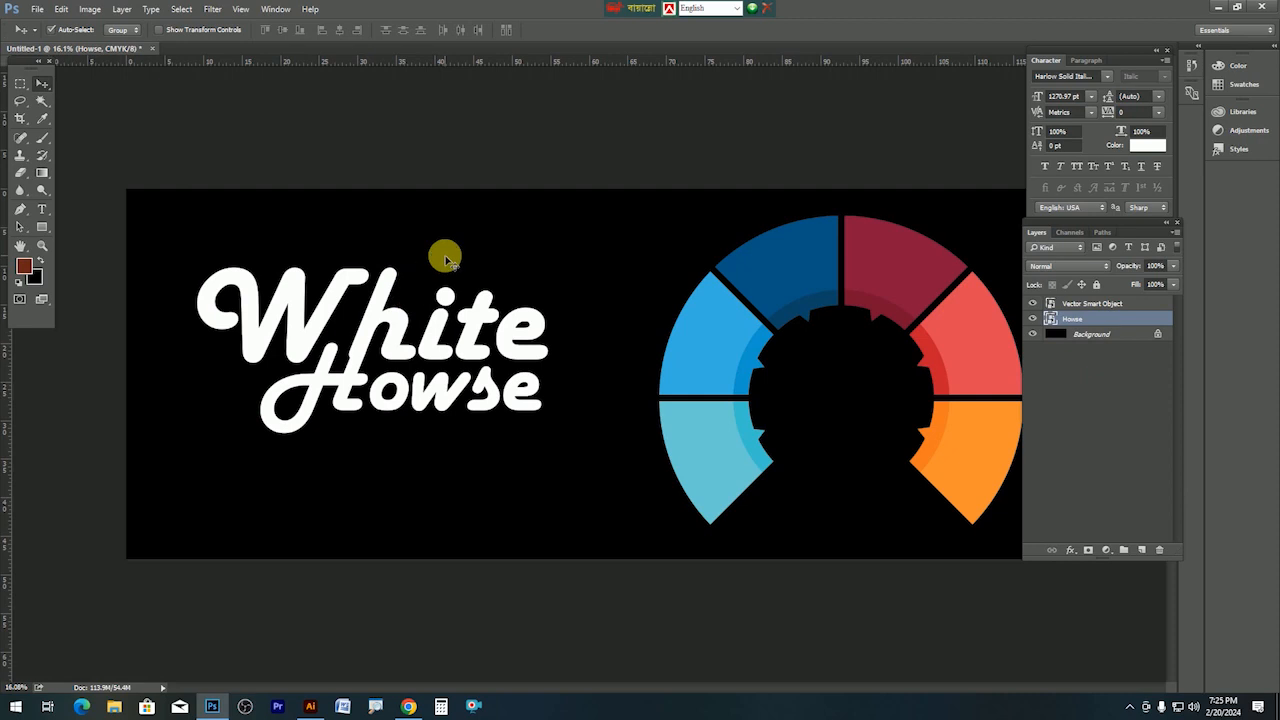
# Paste the SUPER Delicious lettering as a smart object and place it above 'White'.
pyautogui.hotkey('ctrl', 'v')
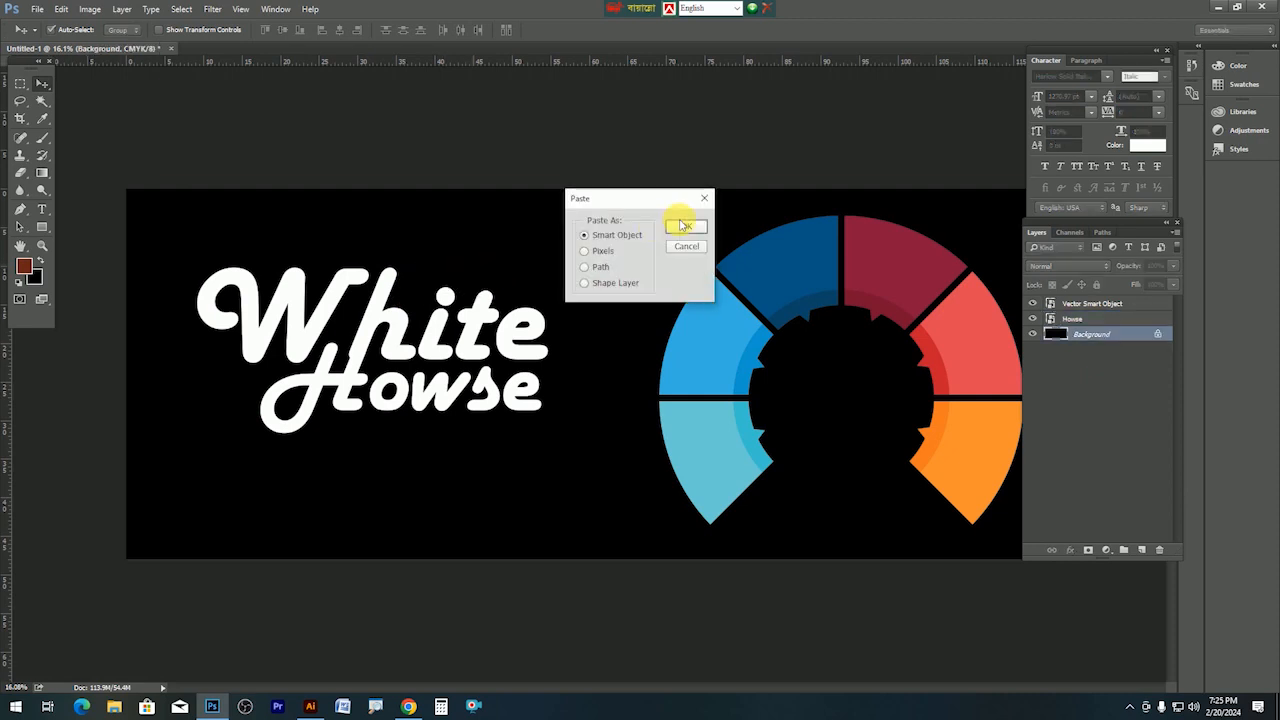
pyautogui.click(684, 226)
pyautogui.moveTo(645, 368); pyautogui.dragTo(350, 243)
pyautogui.press('Return')
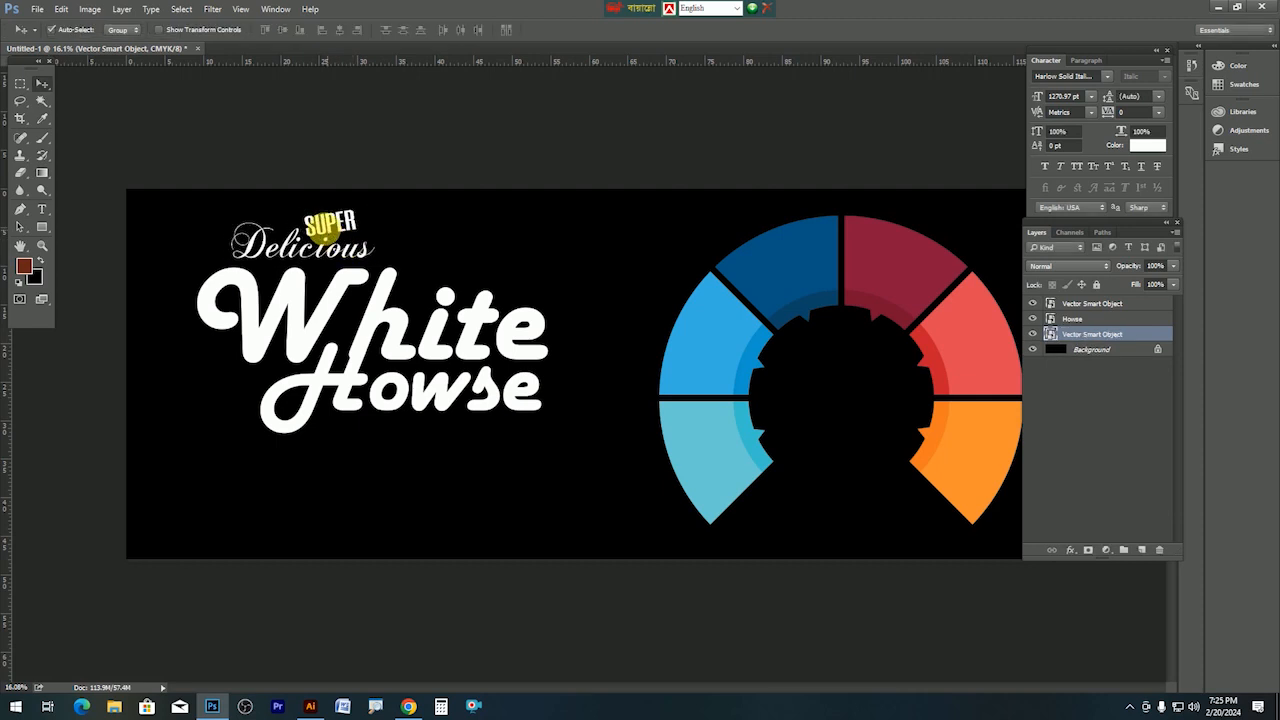
pyautogui.moveTo(330, 232); pyautogui.dragTo(323, 228)
# Shift the White Howse title slightly right and down, previewing the full banner.
pyautogui.moveTo(394, 322); pyautogui.dragTo(418, 329)
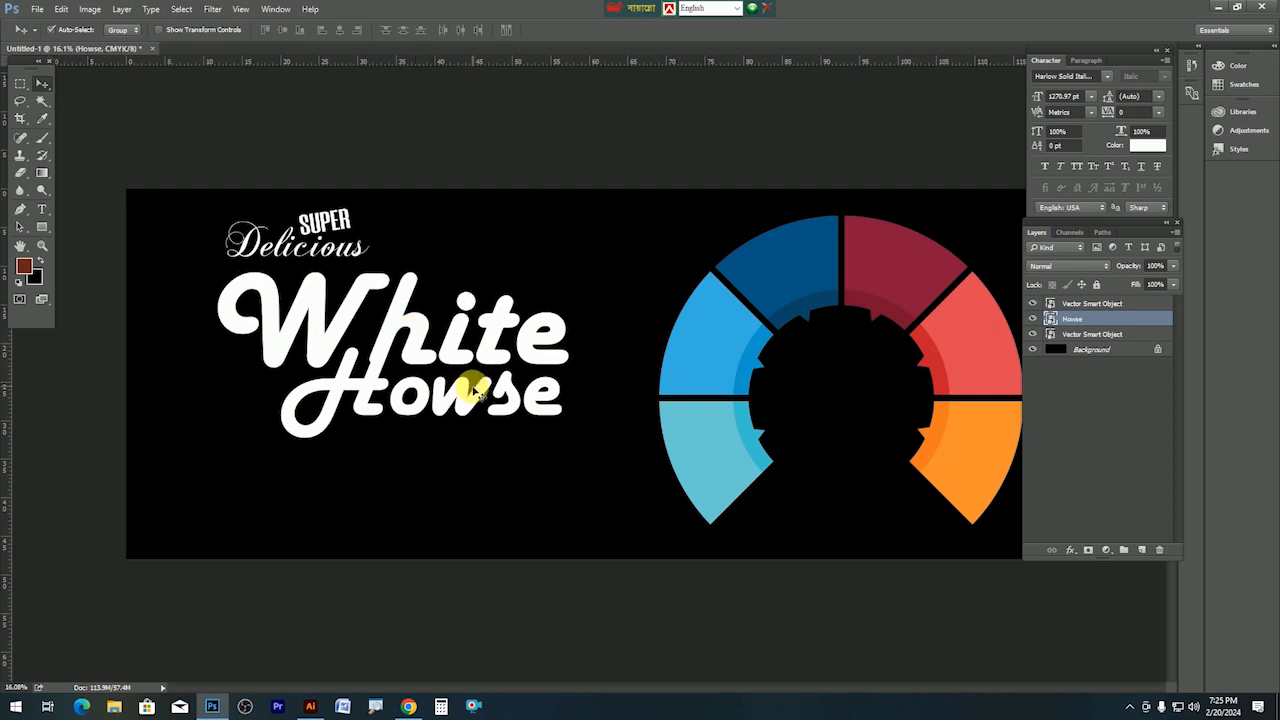
pyautogui.press('Tab')
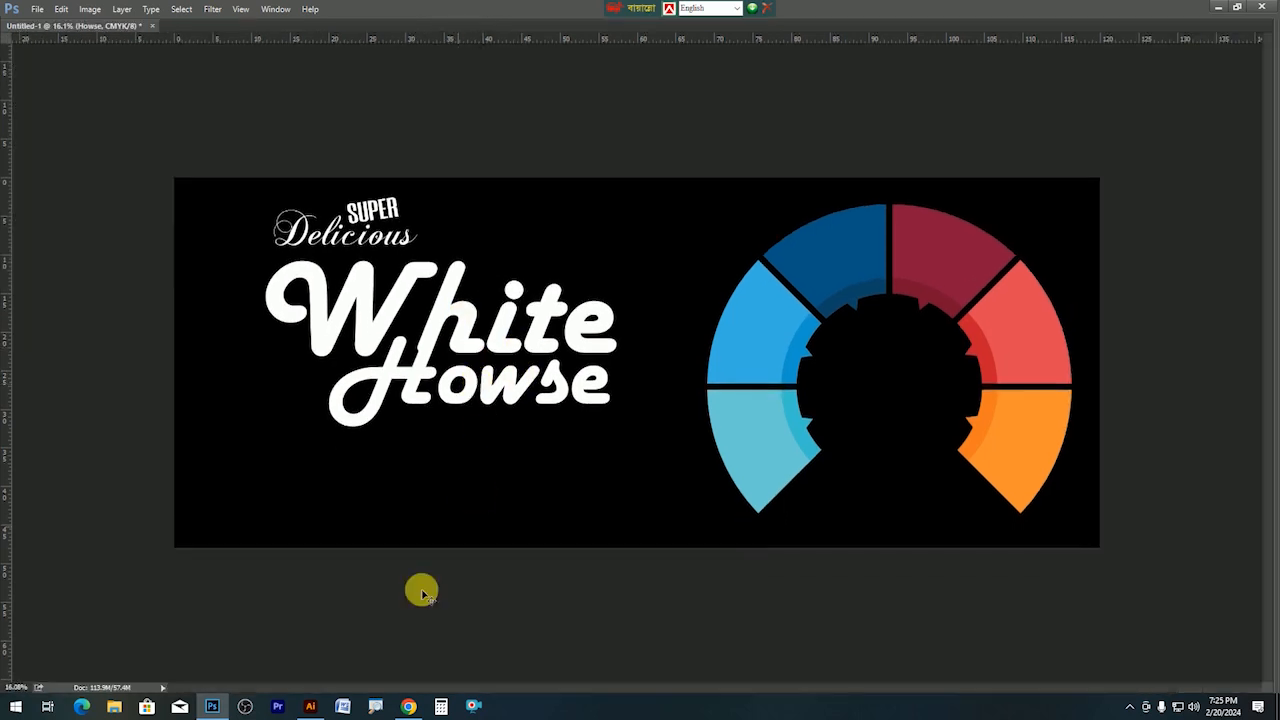
pyautogui.moveTo(528, 336); pyautogui.dragTo(537, 341)
pyautogui.scroll(3, 529, 322)
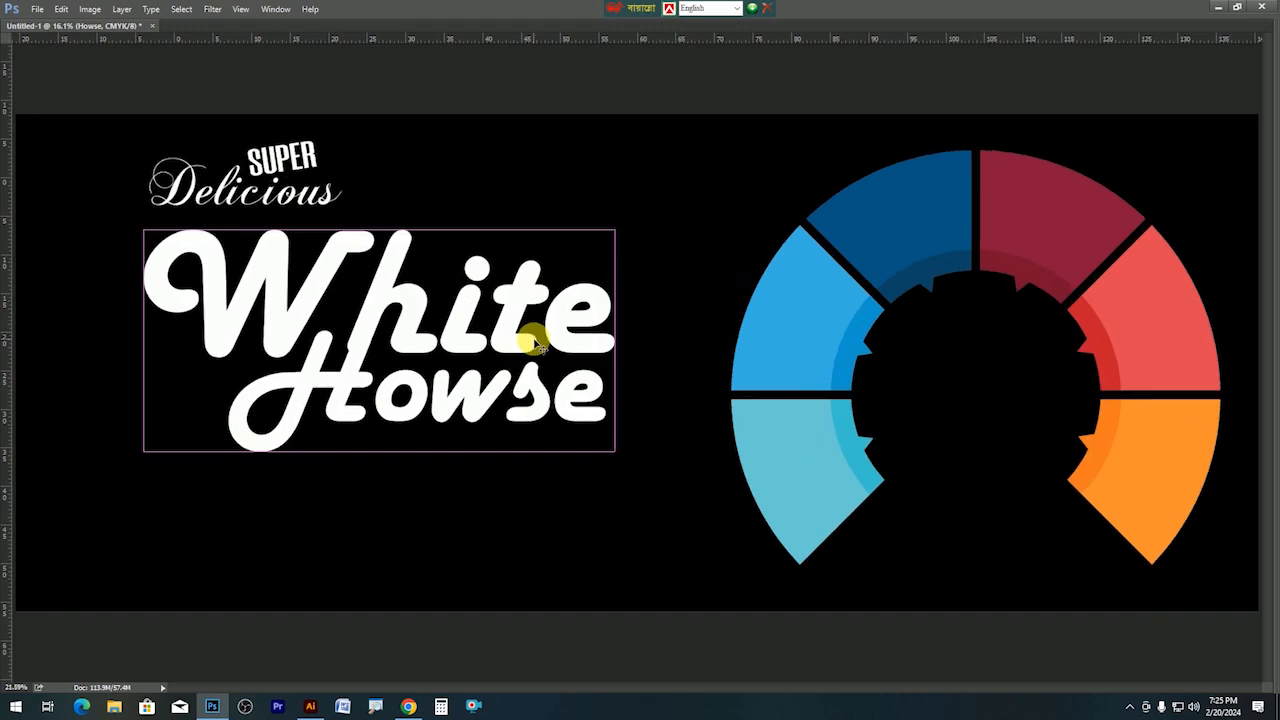
pyautogui.press('Tab')
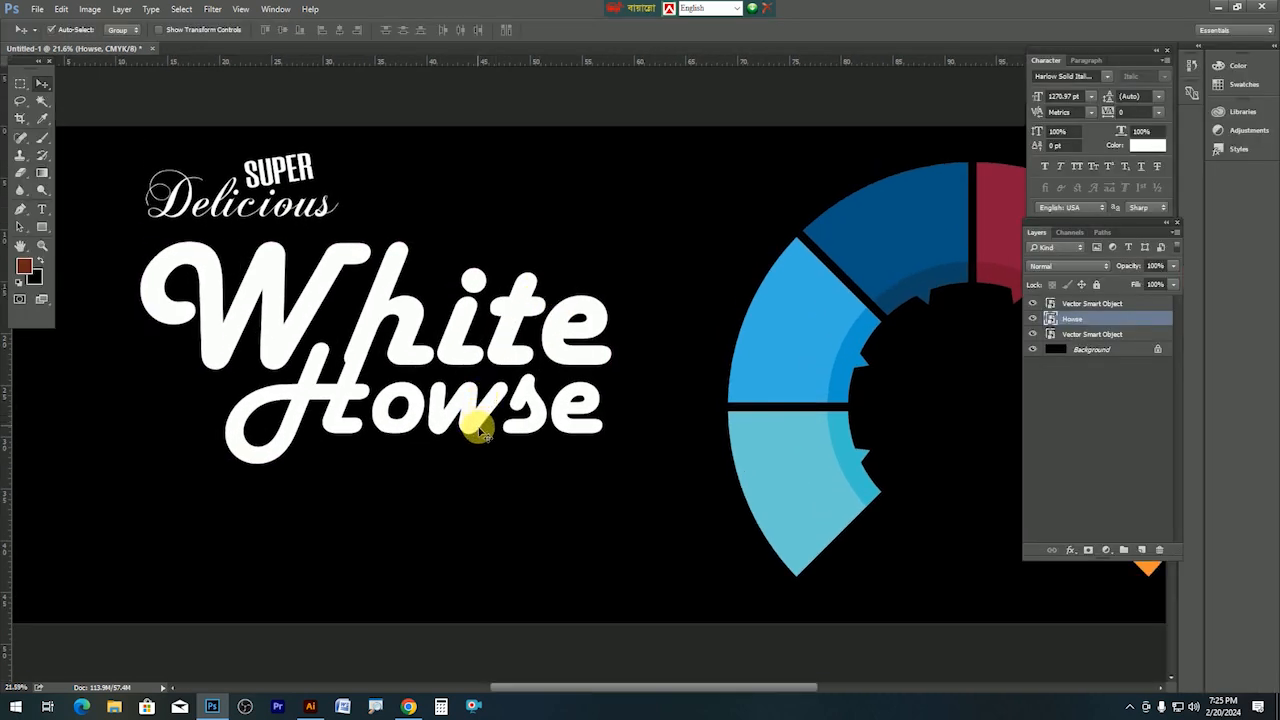
pyautogui.press('Tab')
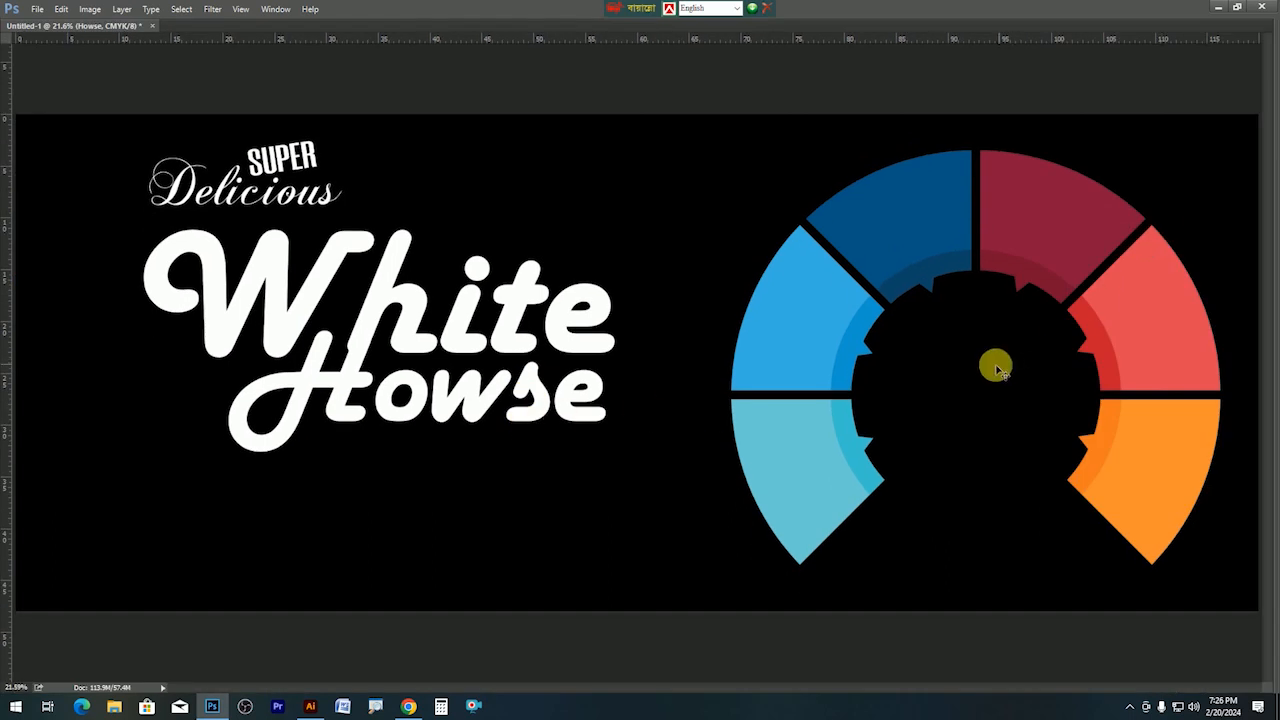
pyautogui.press('Tab')
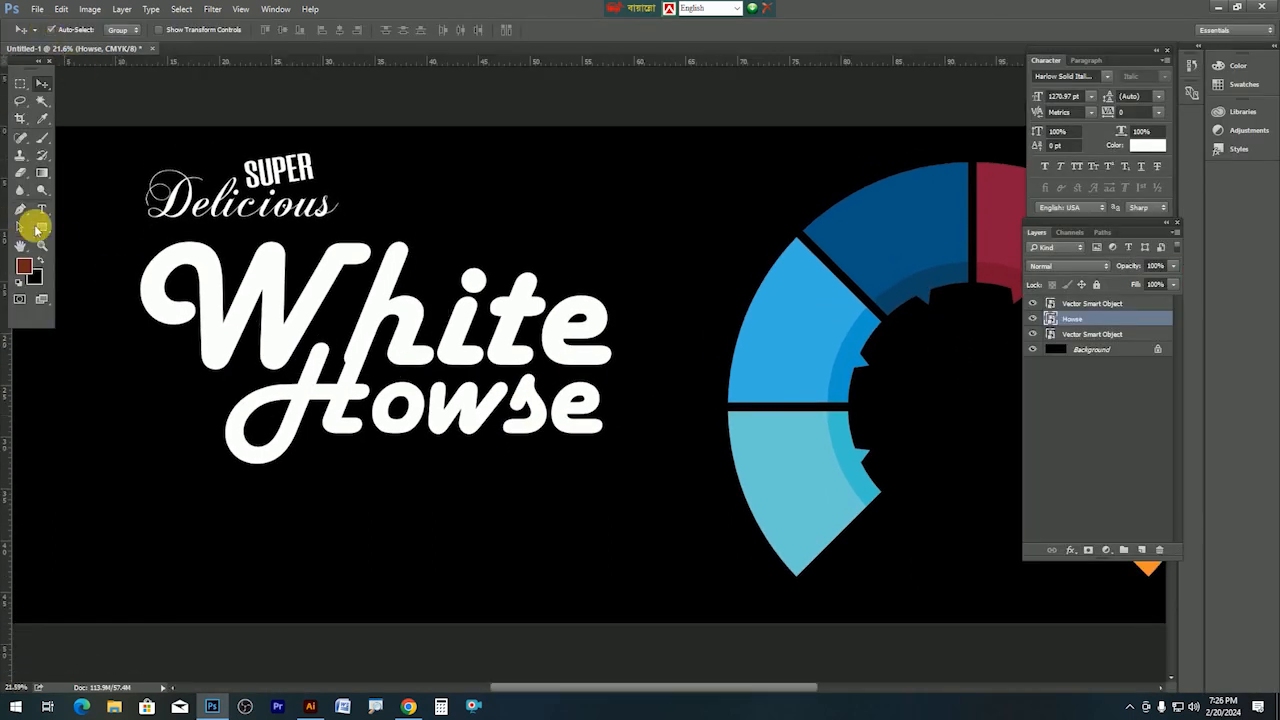
# Draw an ellipse circle and move it into the infographic's hollow centre.
pyautogui.click(849, 364)
pyautogui.click(42, 228)
pyautogui.click(96, 250)
pyautogui.press('Tab')
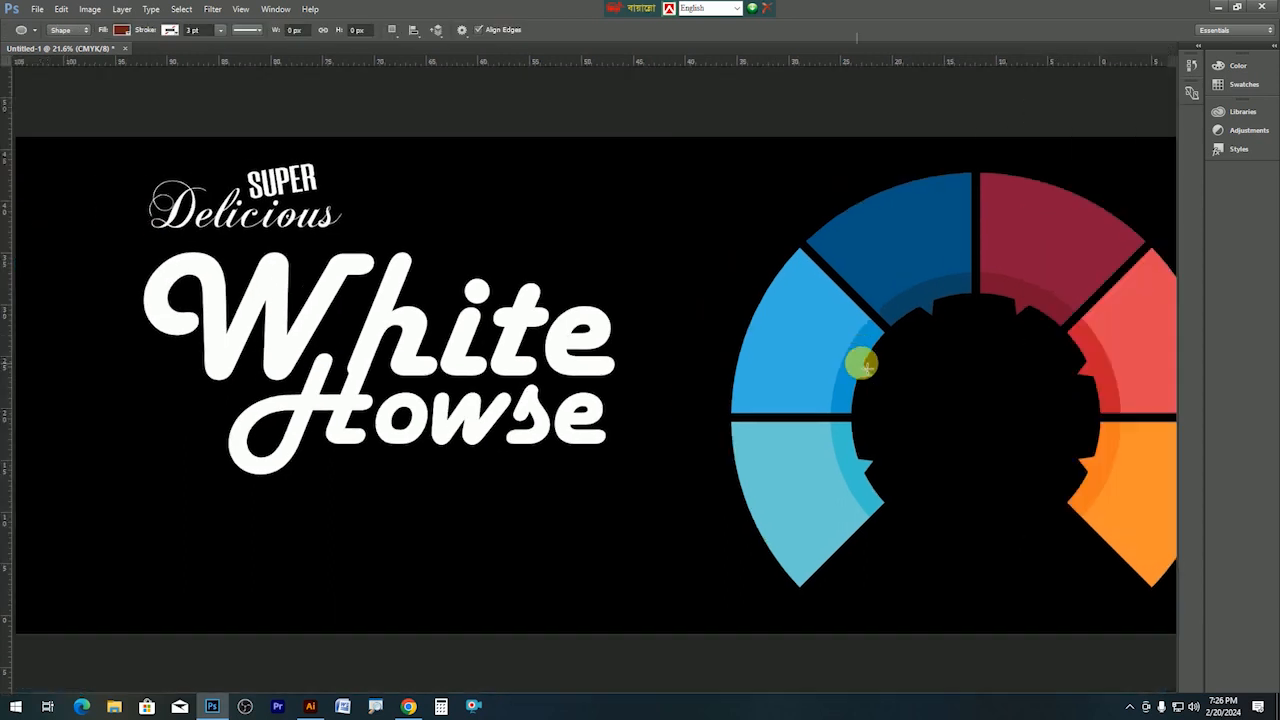
pyautogui.moveTo(905, 298); pyautogui.dragTo(1127, 545)
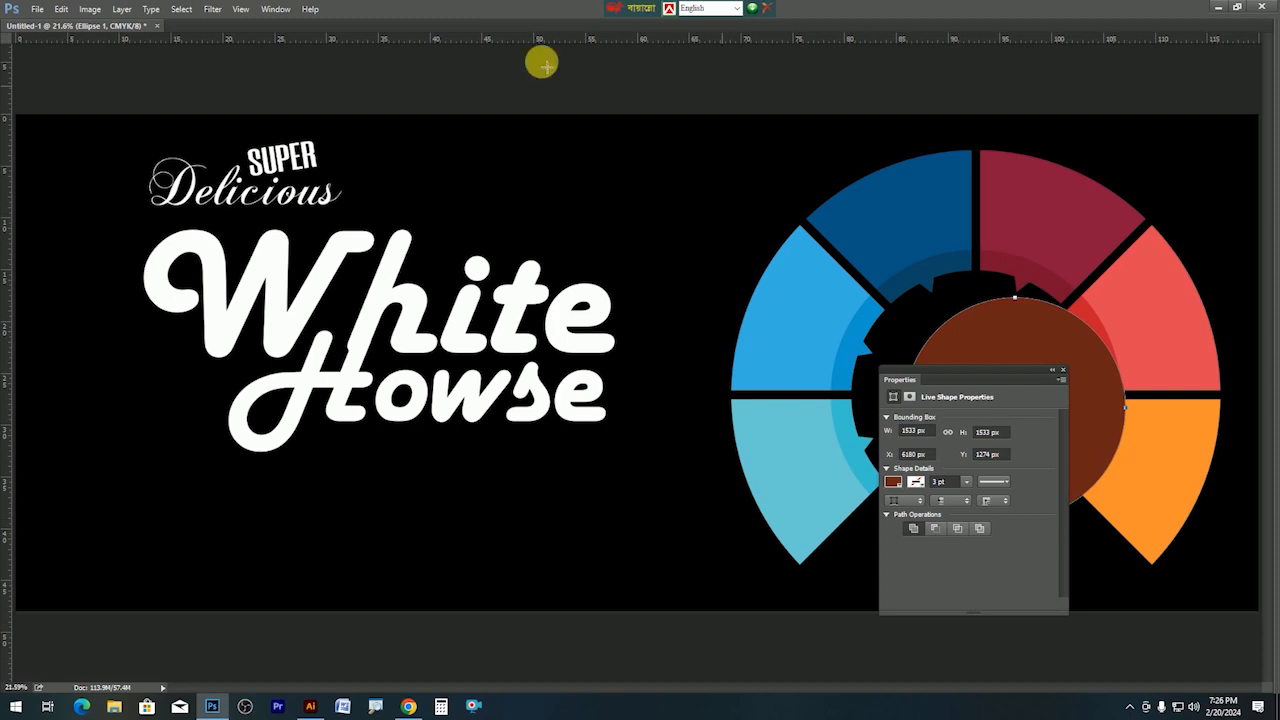
pyautogui.press('Tab')
pyautogui.press('Tab')
pyautogui.moveTo(980, 449); pyautogui.dragTo(951, 423)
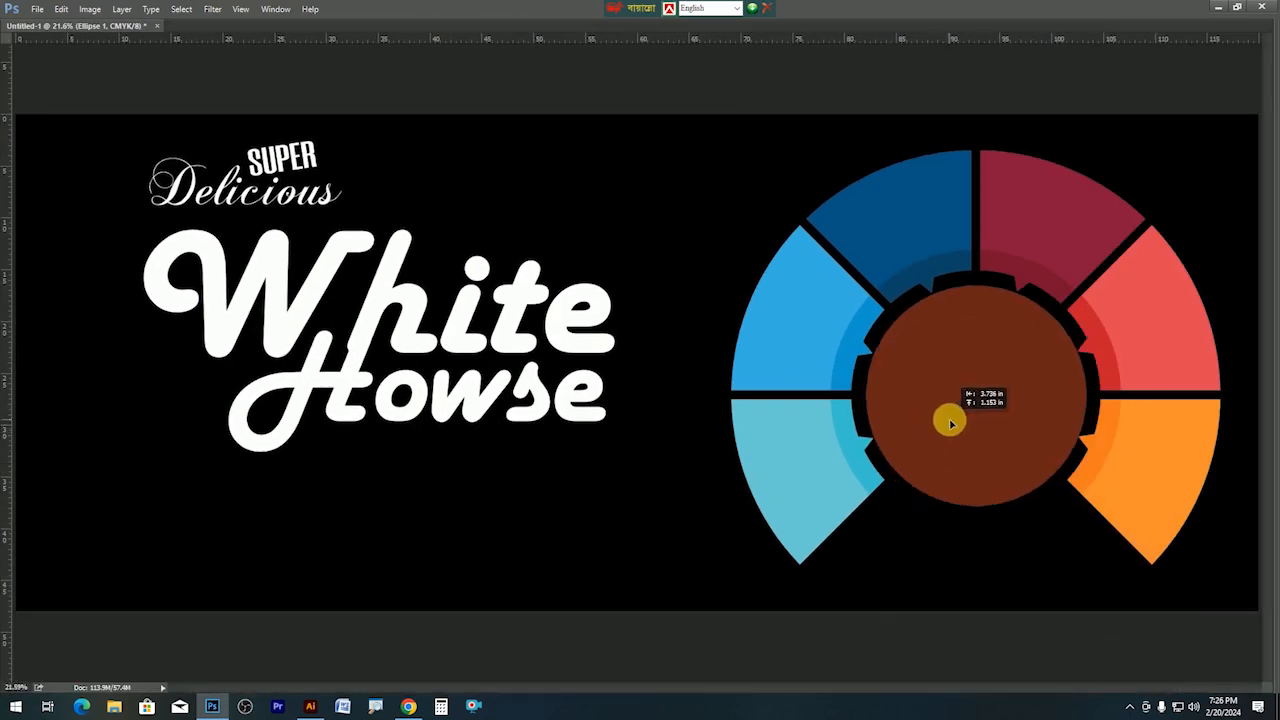
# Change the Ellipse 1 circle's fill to white and shift the title slightly left.
pyautogui.press('Tab')
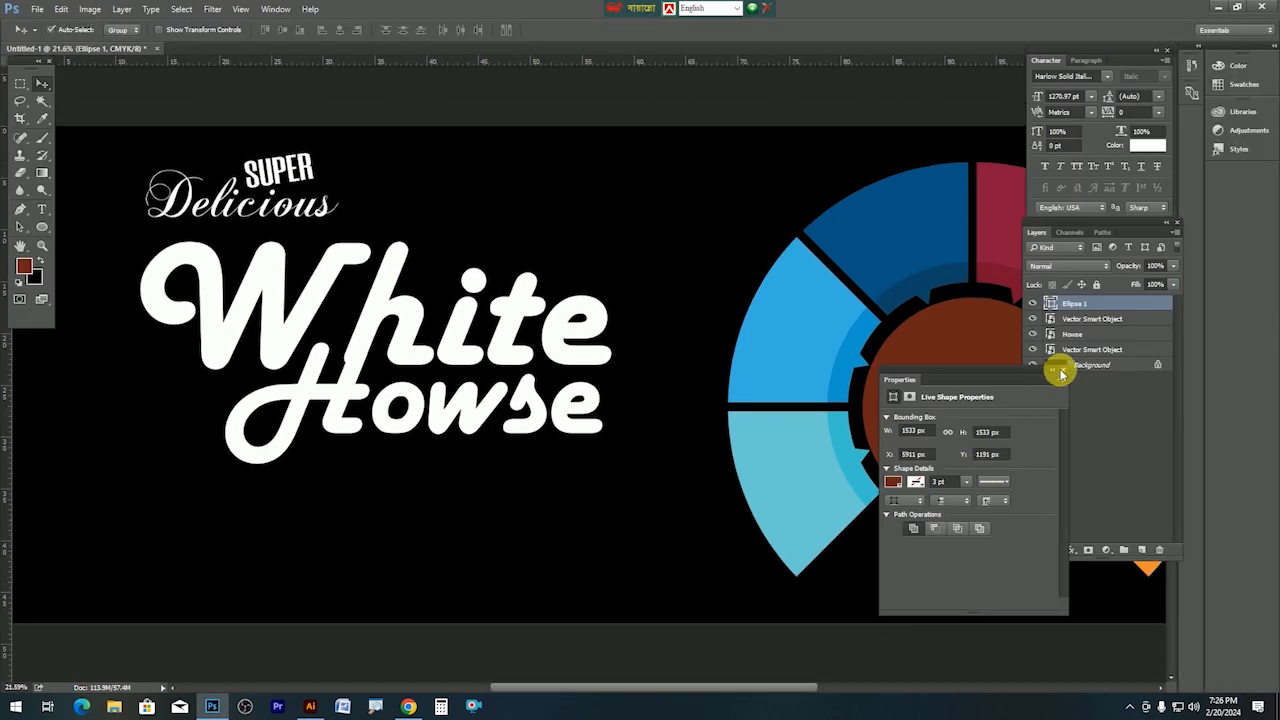
pyautogui.click(1061, 373)
pyautogui.doubleClick(1051, 305)
pyautogui.moveTo(189, 366); pyautogui.dragTo(14, 120)
pyautogui.press('Tab')
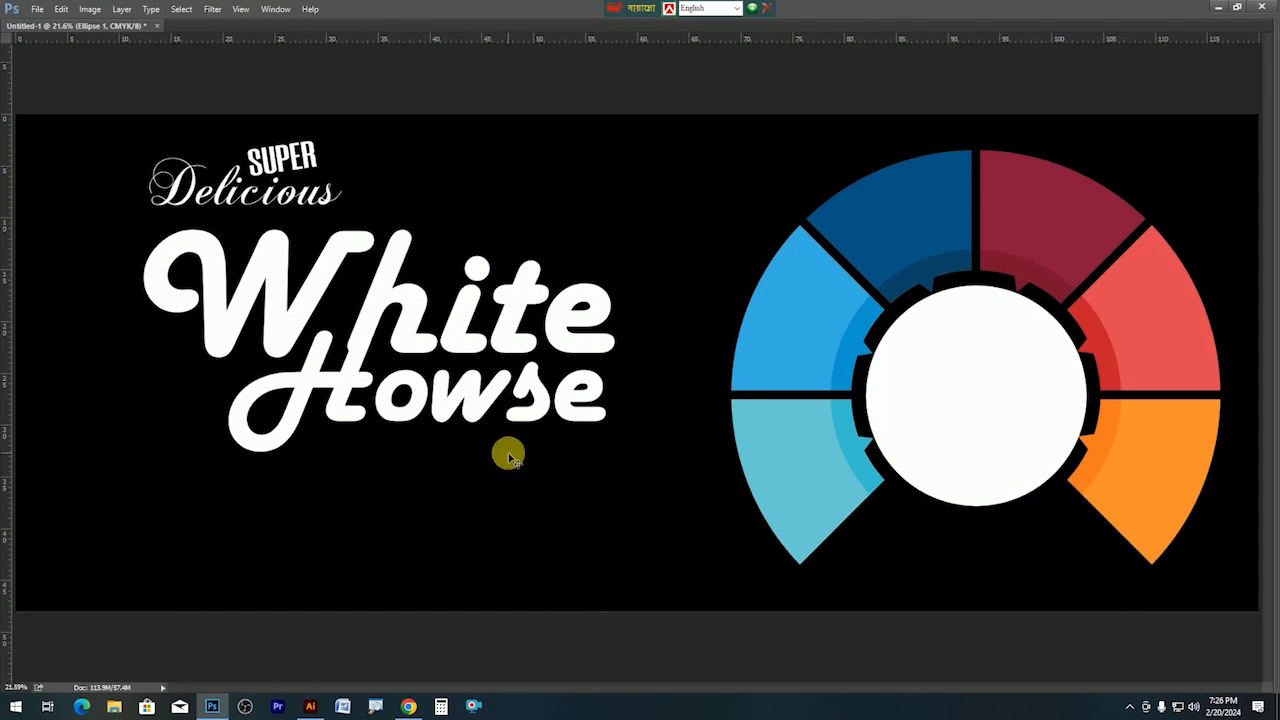
pyautogui.moveTo(455, 336); pyautogui.dragTo(683, 379)
pyautogui.press('Tab')
pyautogui.scroll(1, 428, 360)
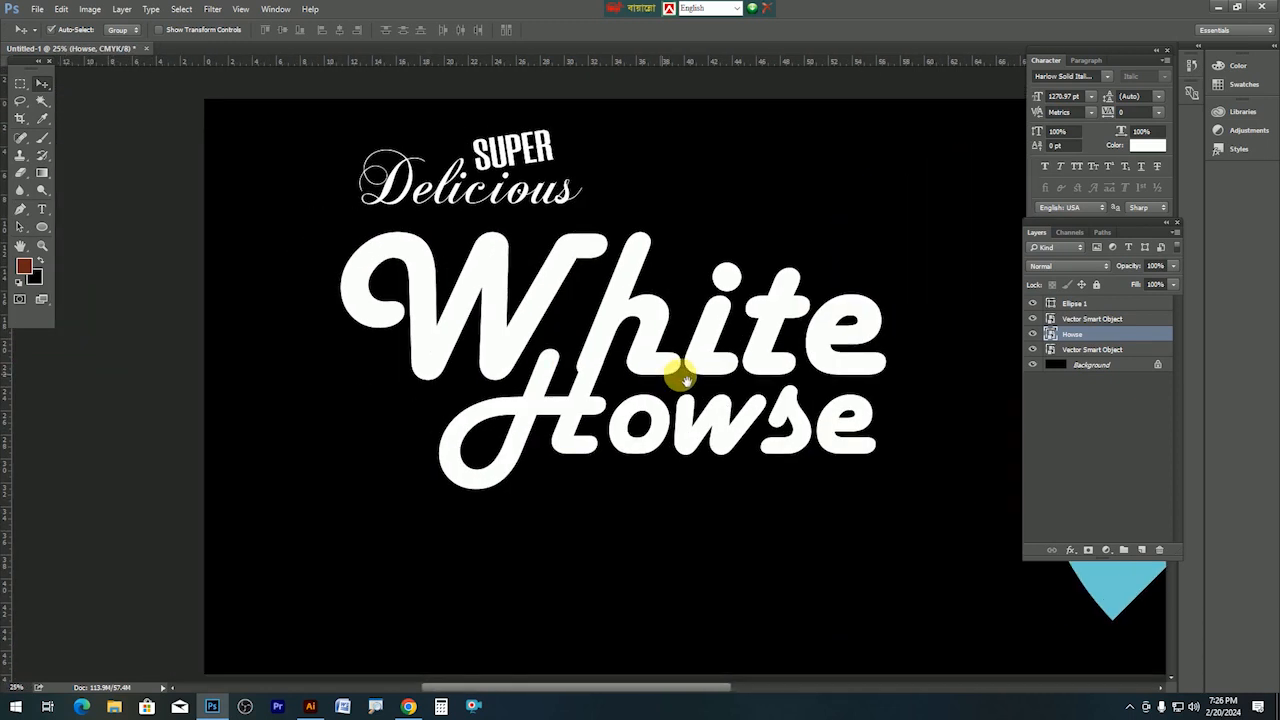
# Add an orange Color Overlay (M 45, f99d1c) to the White Howse title.
pyautogui.click(1080, 551)
pyautogui.click(1095, 489)
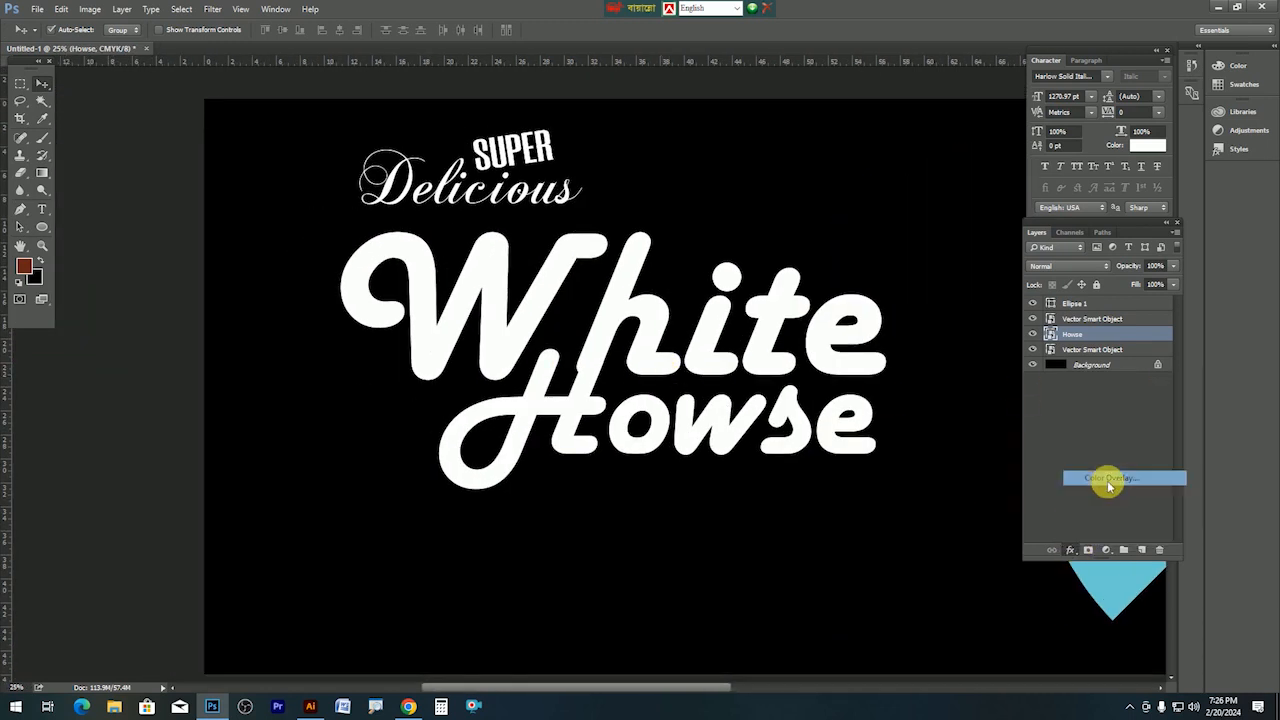
pyautogui.moveTo(958, 131); pyautogui.dragTo(898, 135)
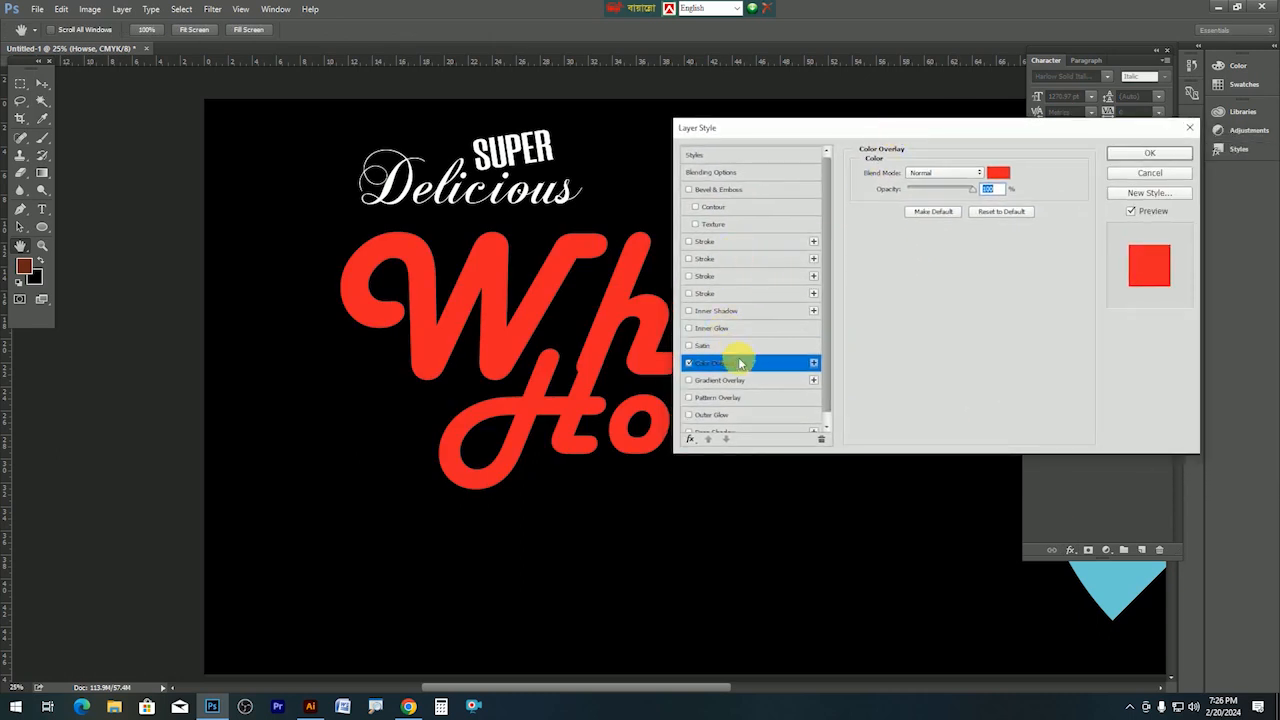
pyautogui.click(997, 175)
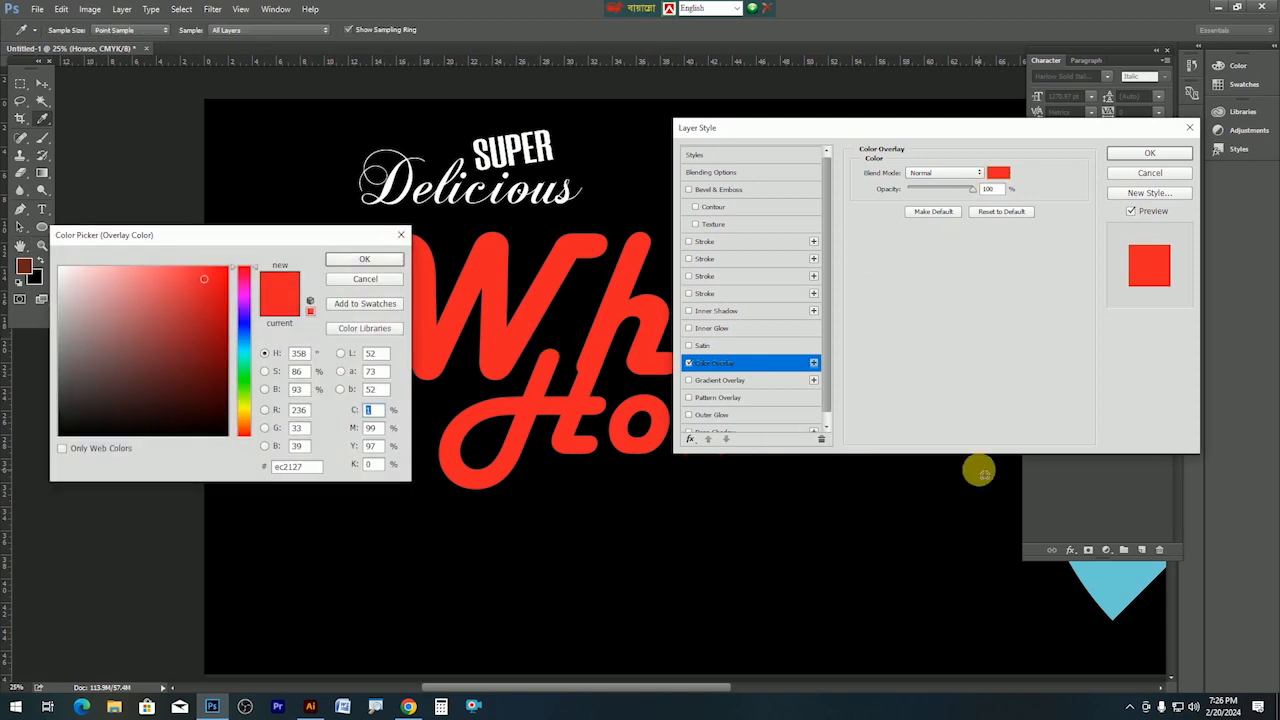
pyautogui.moveTo(376, 233); pyautogui.dragTo(914, 143)
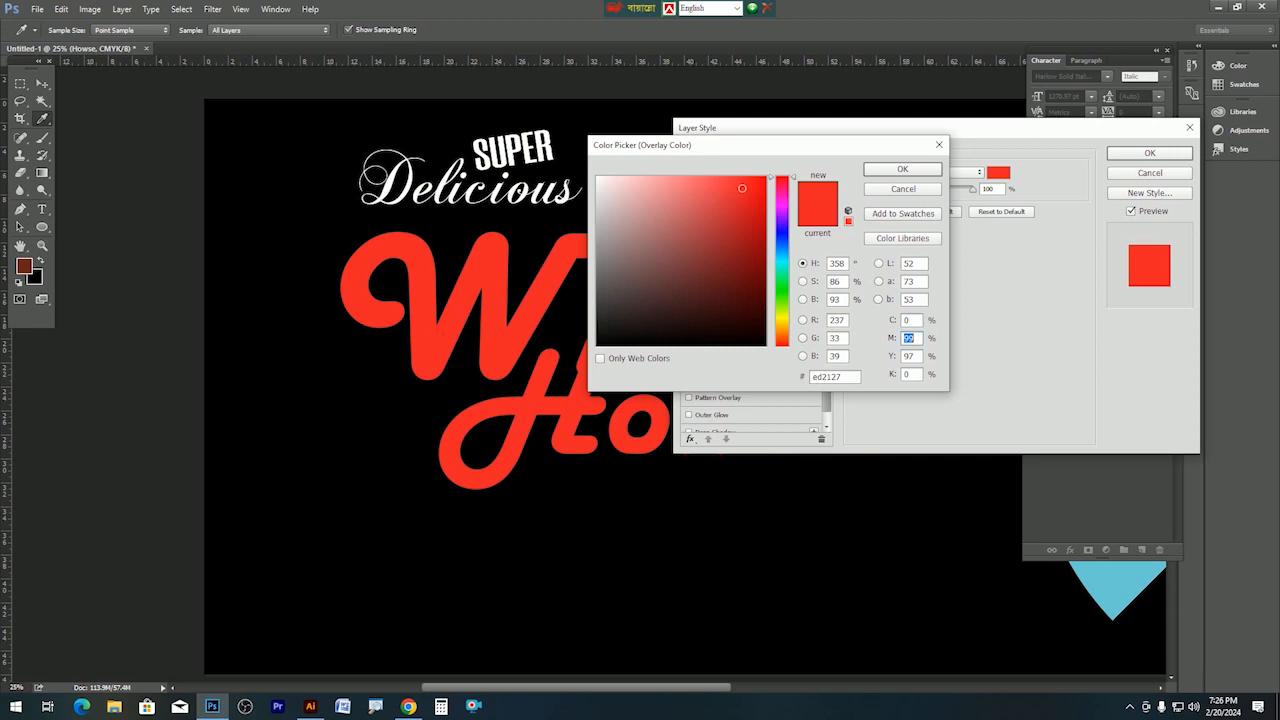
pyautogui.write('45')
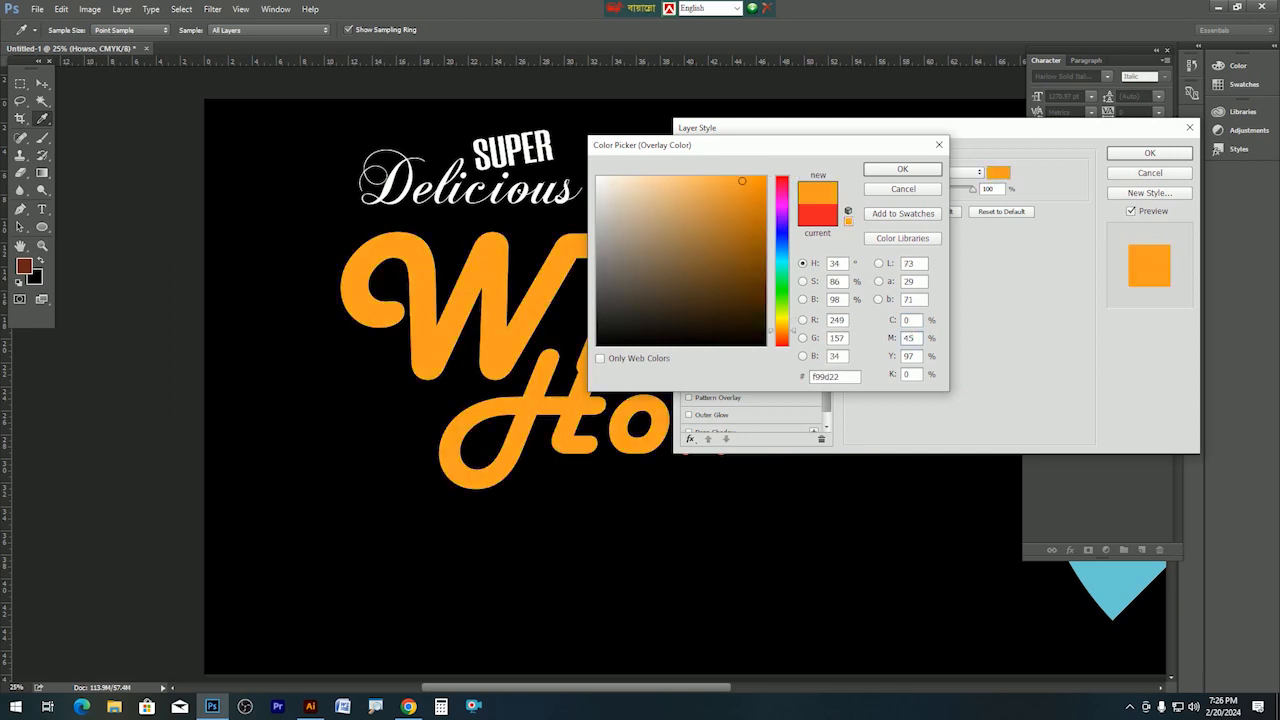
pyautogui.write('100')
pyautogui.press('Return')
pyautogui.press('Return')
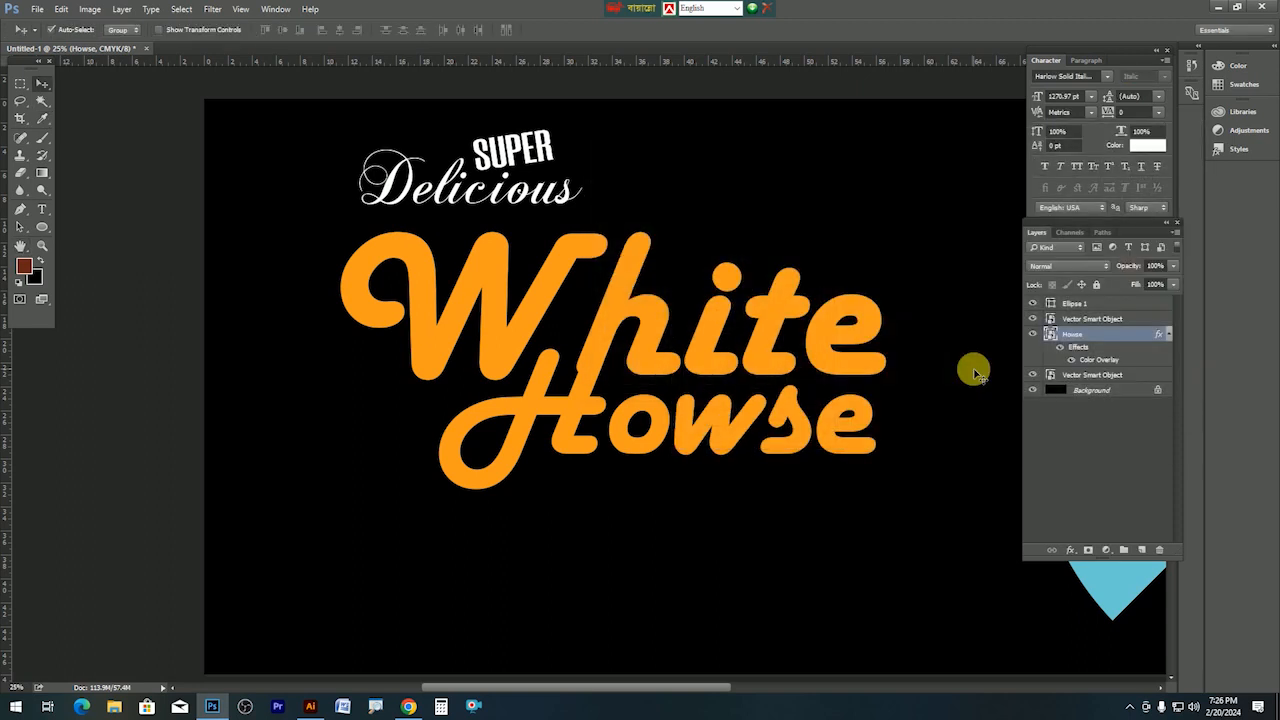
pyautogui.press('Tab')
pyautogui.hotkey('ctrl', '0')
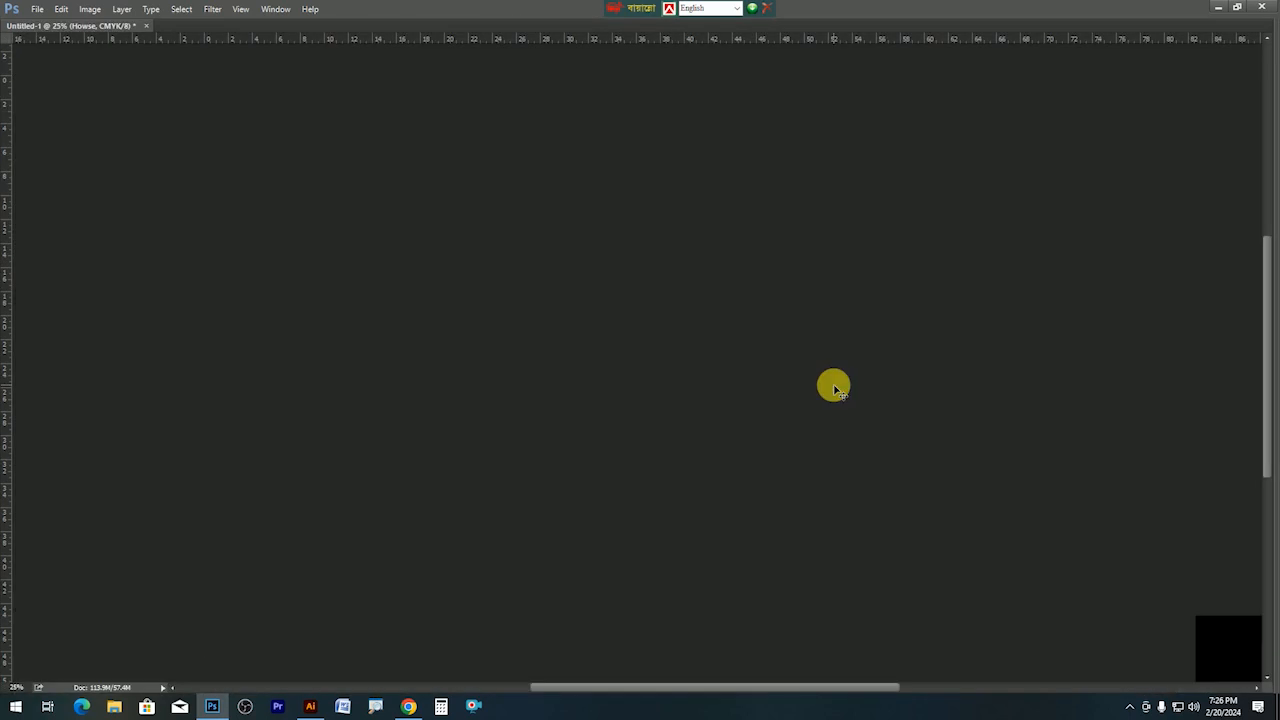
# Enlarge the White Howse title slightly and nudge it into place.
pyautogui.moveTo(491, 346)
pyautogui.mouseDown()
pyautogui.moveTo(517, 340)
pyautogui.moveTo(495, 350)
pyautogui.mouseUp()
pyautogui.hotkey('ctrl', 't')
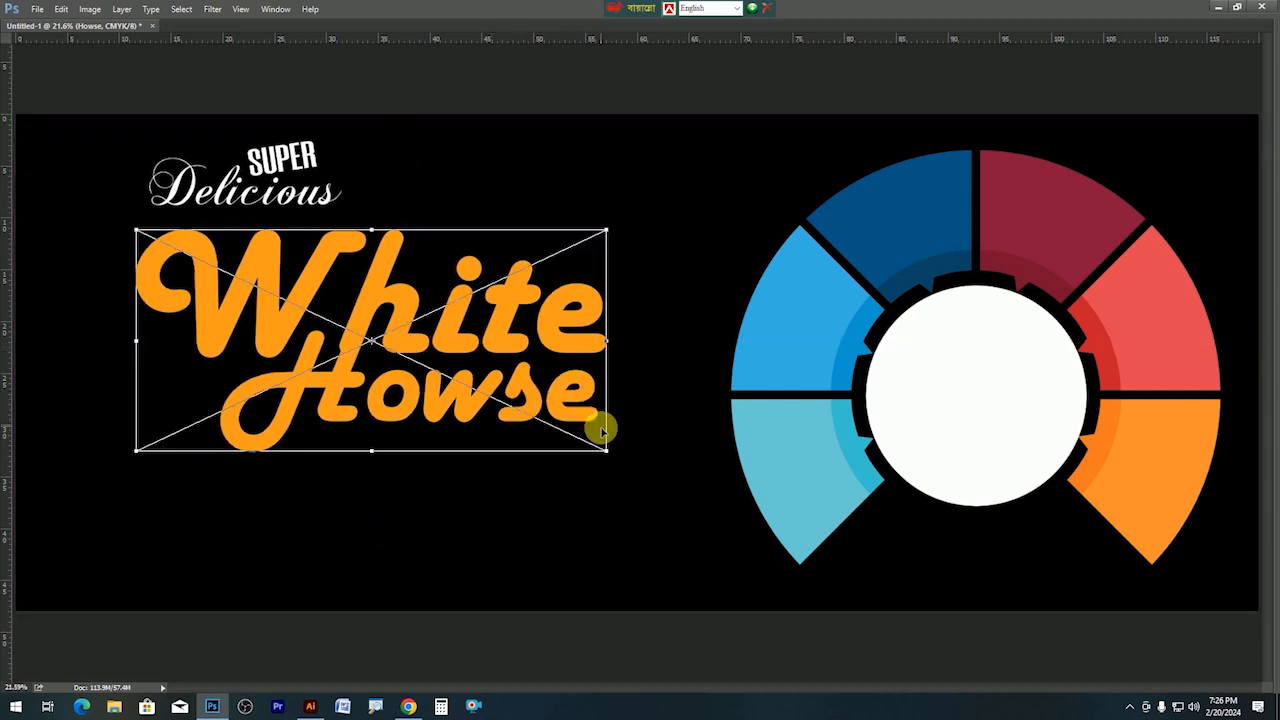
pyautogui.moveTo(606, 449); pyautogui.dragTo(636, 464)
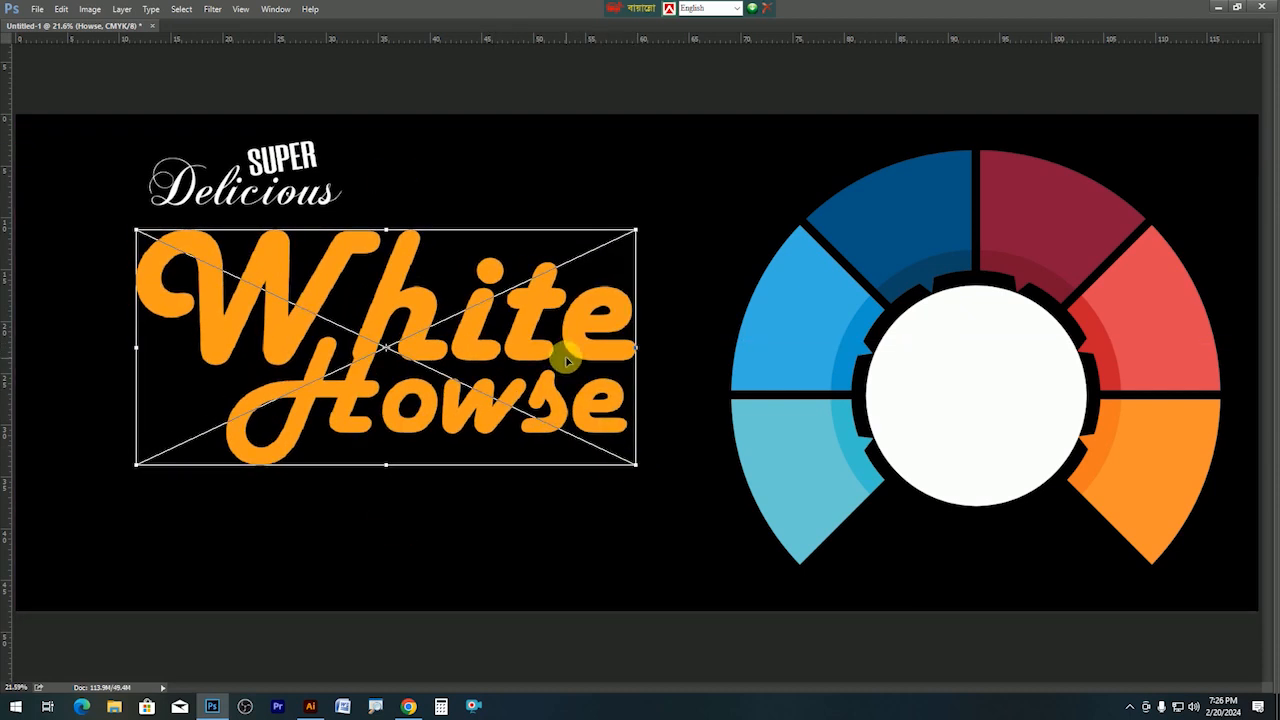
pyautogui.press('Return')
pyautogui.moveTo(543, 337)
pyautogui.mouseDown()
pyautogui.moveTo(552, 330)
pyautogui.moveTo(540, 342)
pyautogui.mouseUp()
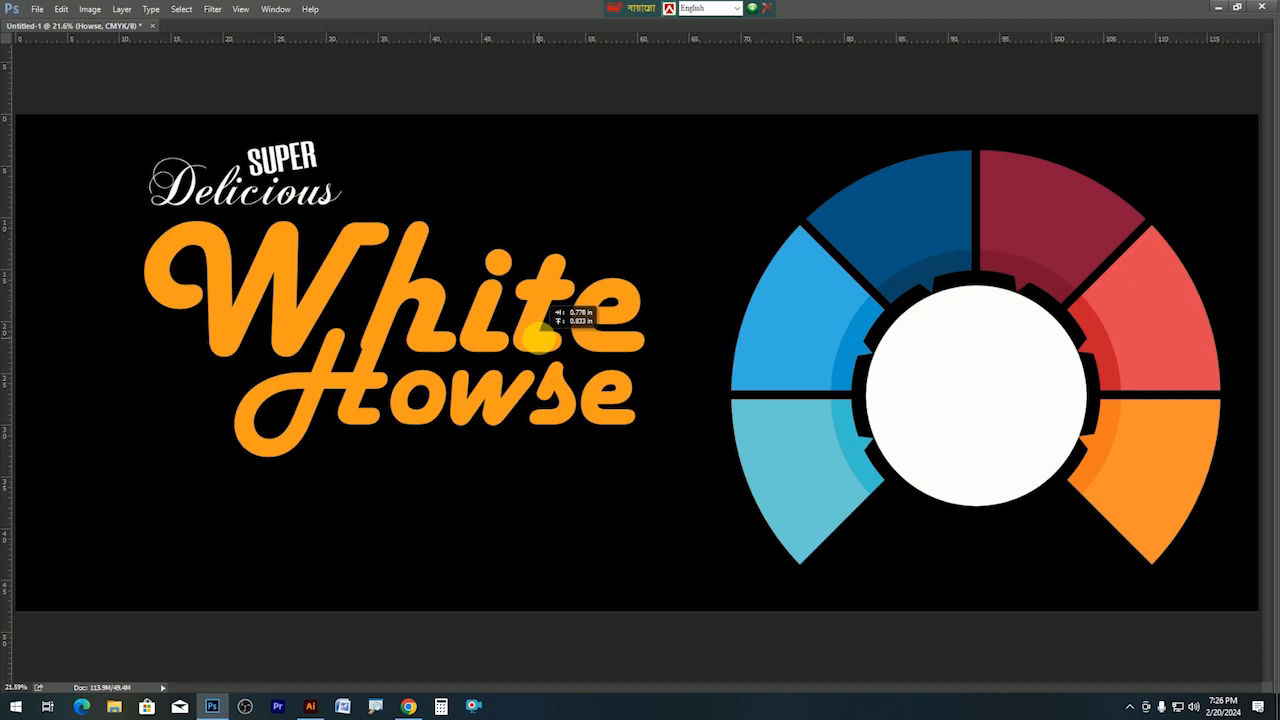
# Add a Bevel & Emboss to the title with Chisel Hard technique and size 65.
pyautogui.press('Tab')
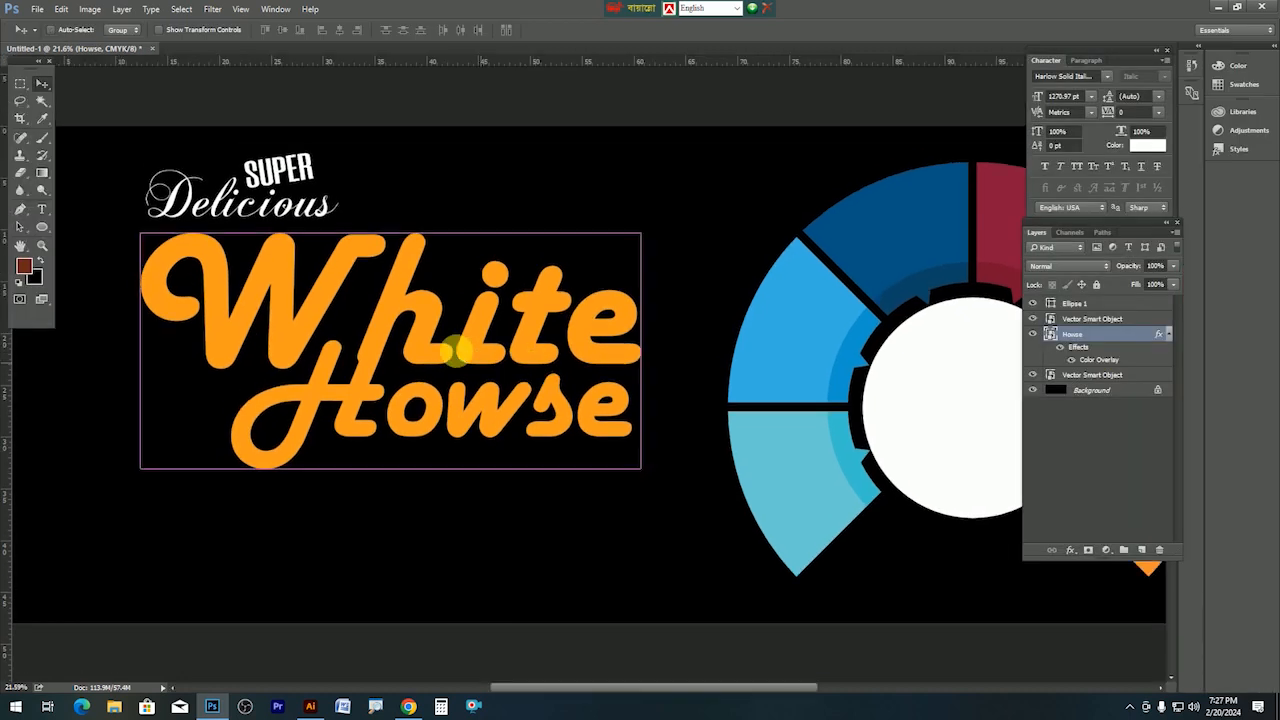
pyautogui.keyDown('ctrl'); pyautogui.click(459, 357); pyautogui.keyUp('ctrl')
pyautogui.keyDown('ctrl'); pyautogui.click(460, 359); pyautogui.keyUp('ctrl')
pyautogui.moveTo(390, 371); pyautogui.dragTo(571, 351)
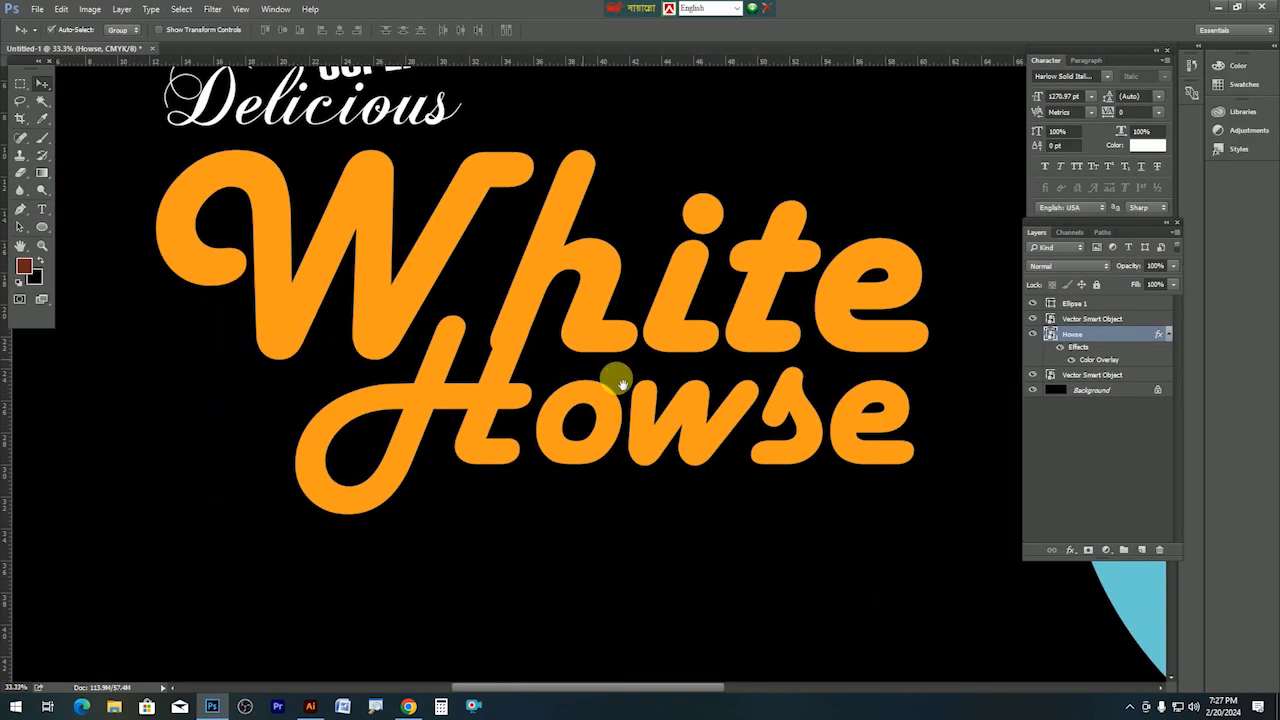
pyautogui.click(1084, 552)
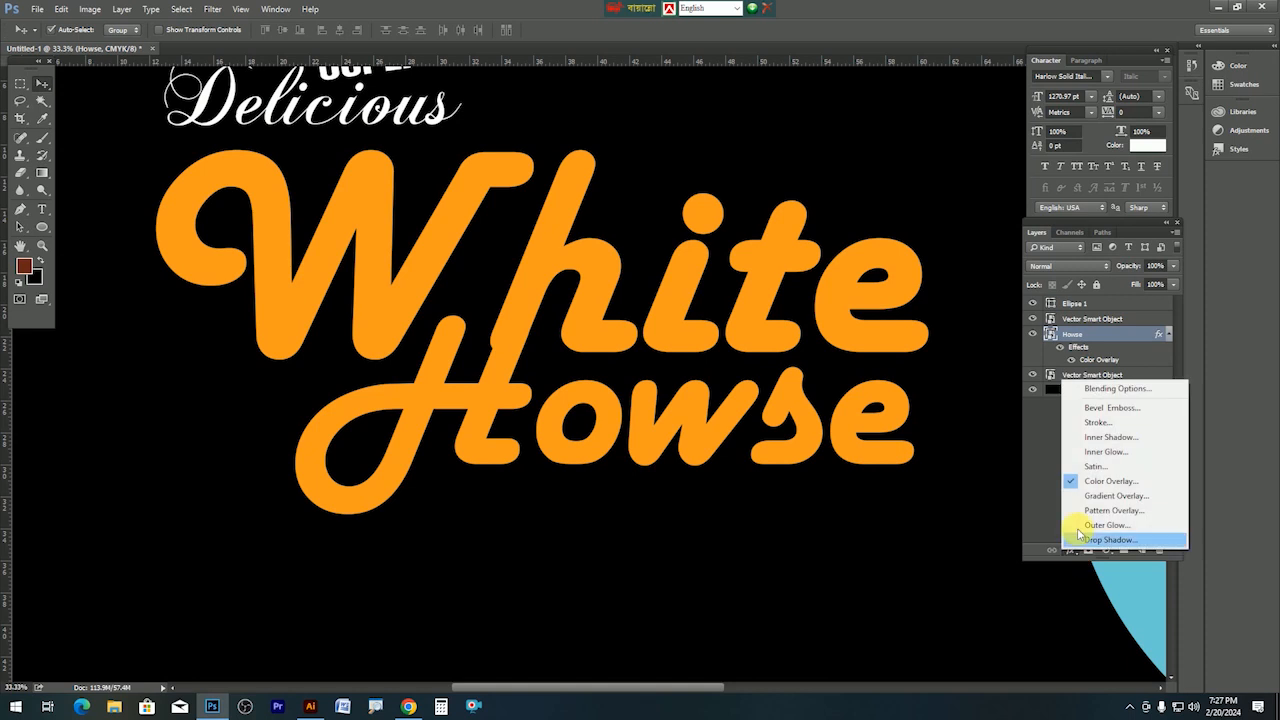
pyautogui.click(1096, 430)
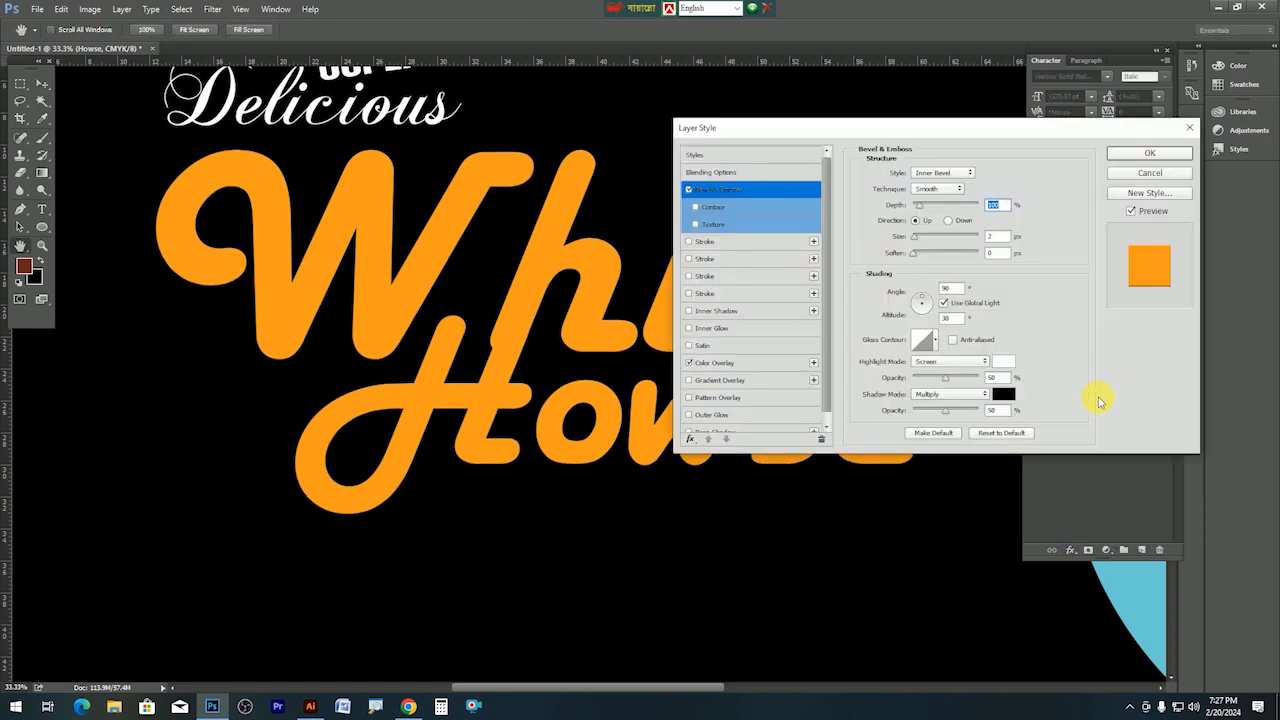
pyautogui.click(931, 199)
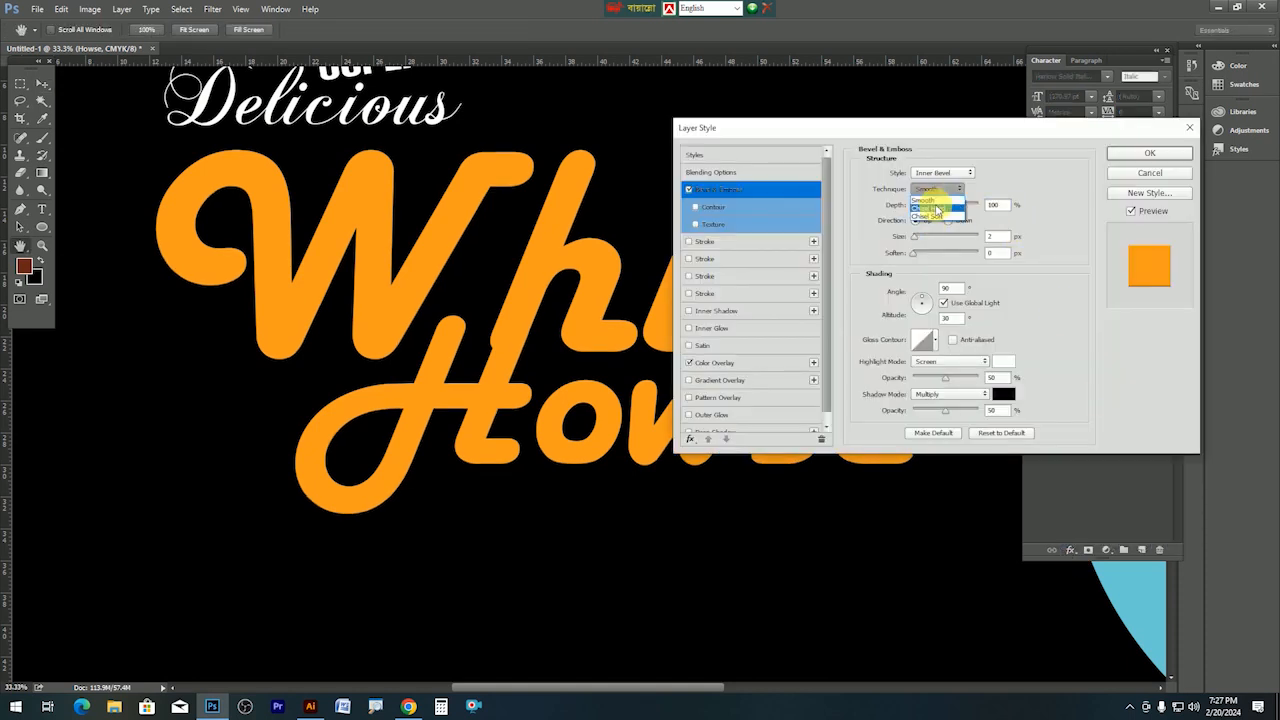
pyautogui.moveTo(937, 238); pyautogui.dragTo(933, 242)
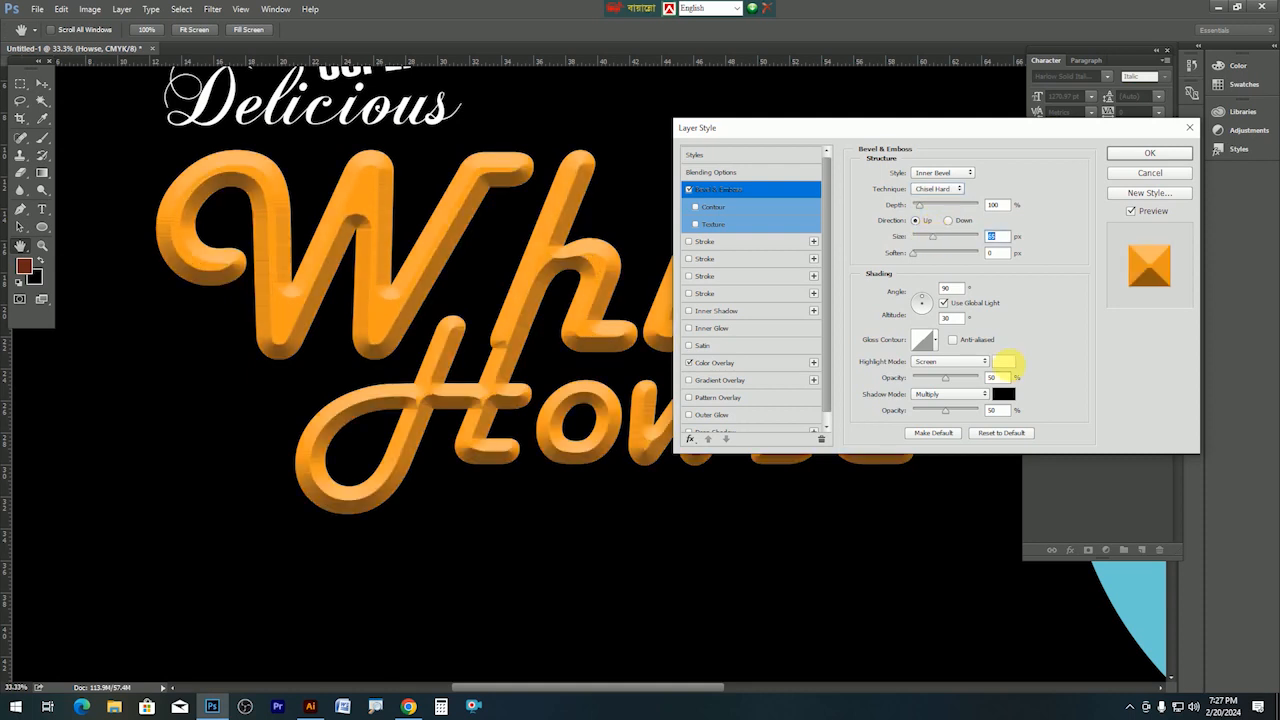
# Set the bevel highlight to the title's orange f99d1c and apply the style.
pyautogui.click(1003, 362)
pyautogui.click(442, 255)
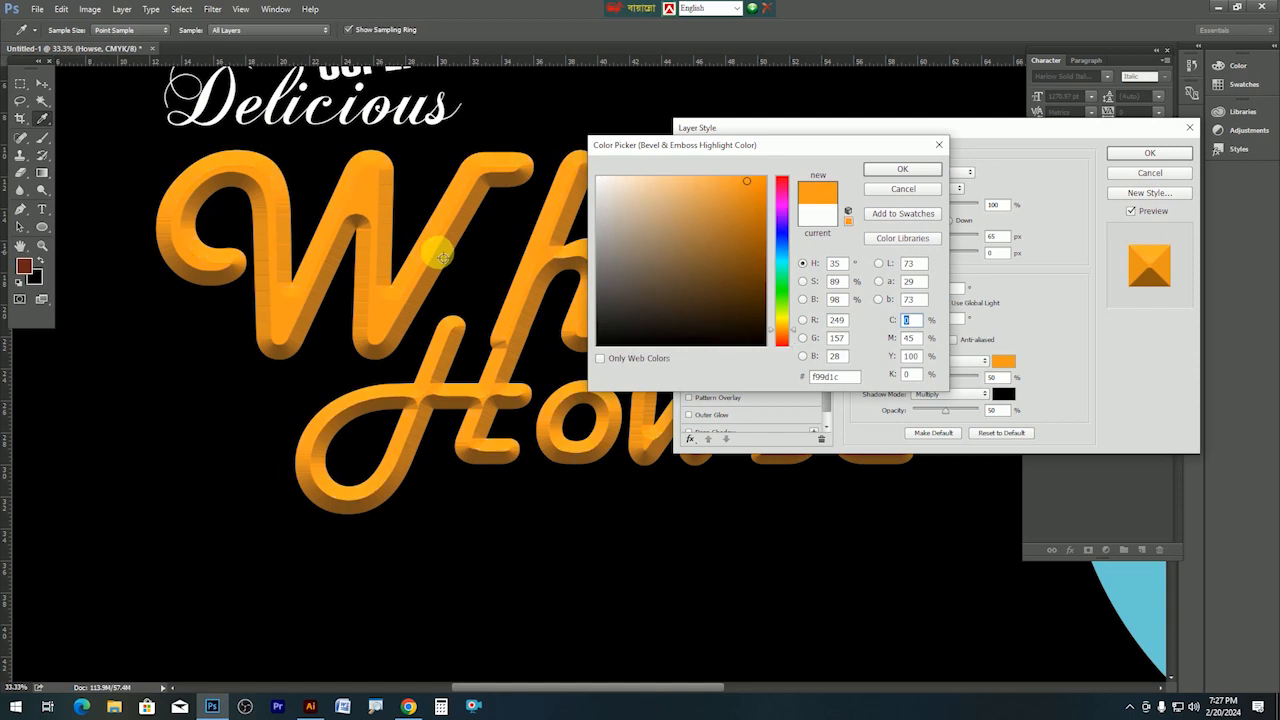
pyautogui.press('Return')
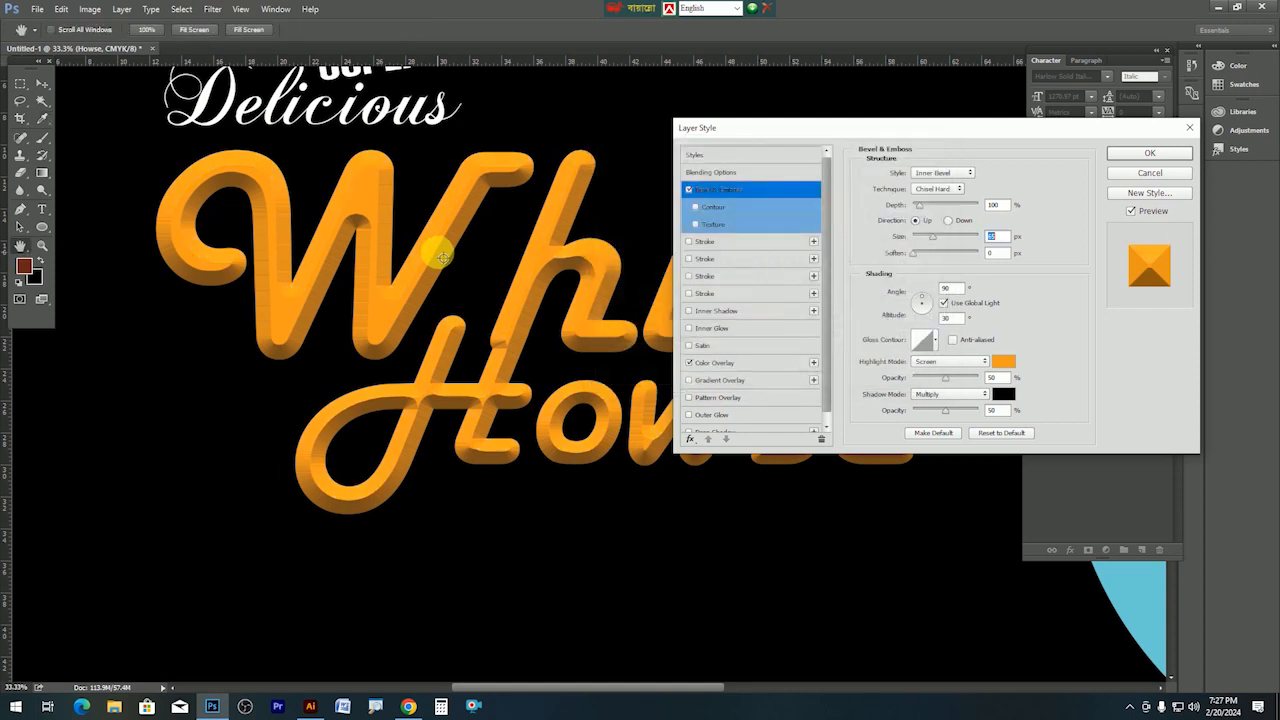
pyautogui.click(926, 416)
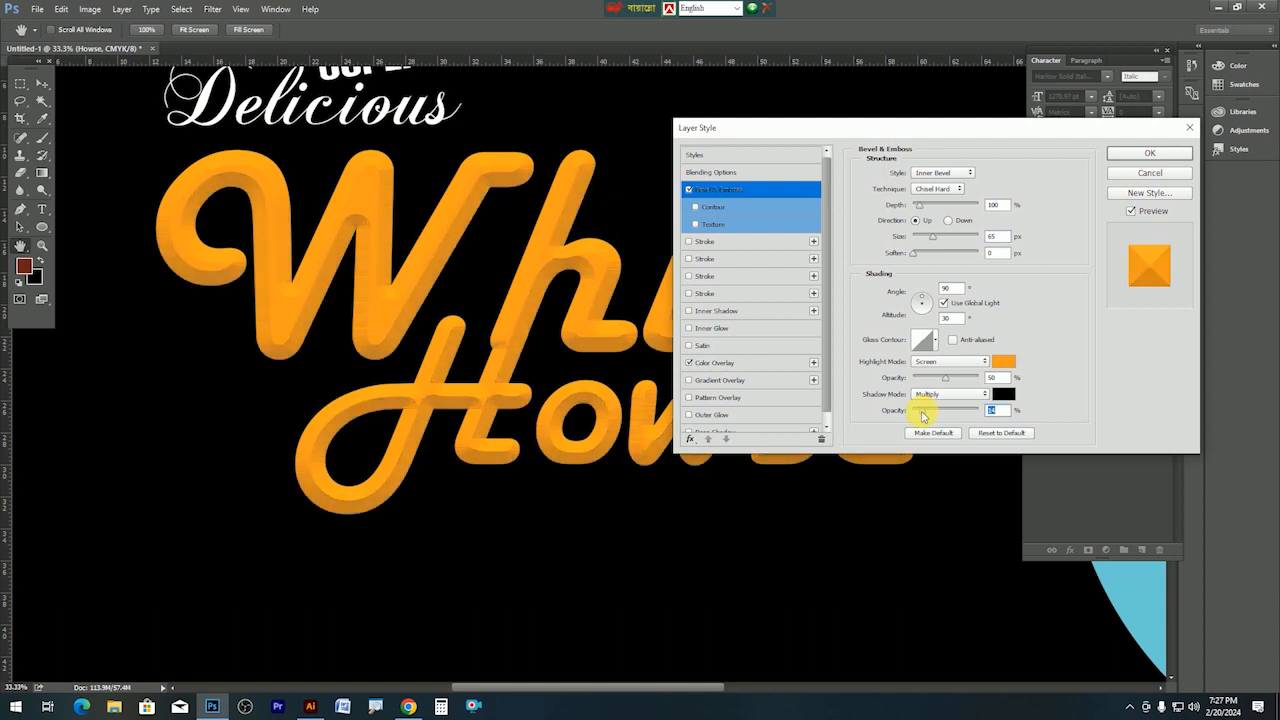
pyautogui.press('Return')
pyautogui.press('Tab')
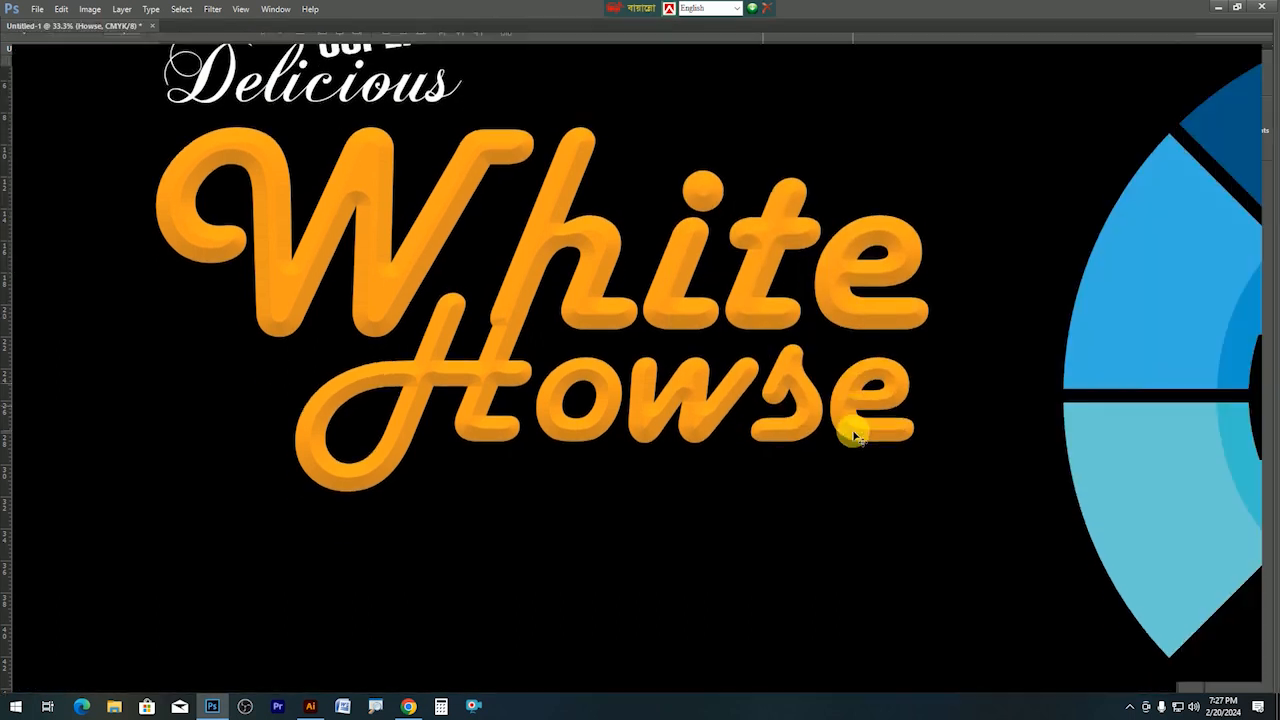
pyautogui.hotkey('ctrl', '0')
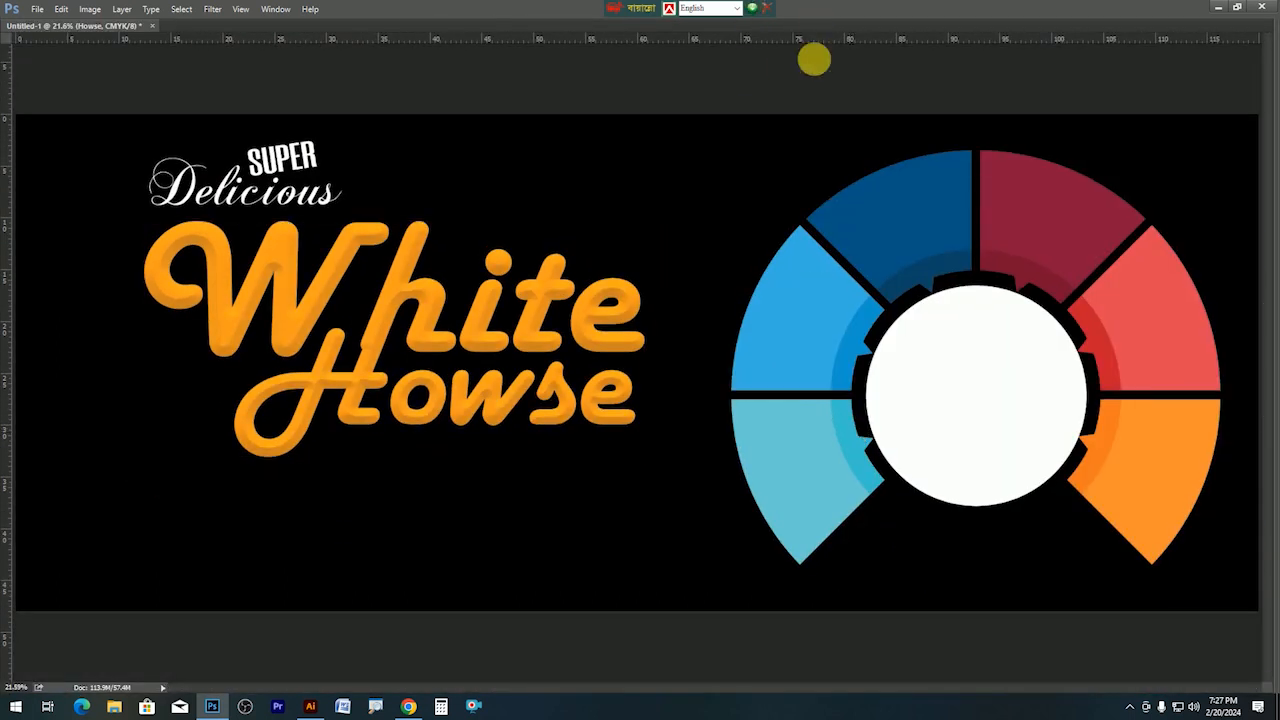
# Nudge the title left and try placing the sandwich photo via Place Embedded, dismissing the error.
pyautogui.moveTo(476, 331)
pyautogui.mouseDown()
pyautogui.moveTo(438, 335)
pyautogui.moveTo(472, 330)
pyautogui.mouseUp()
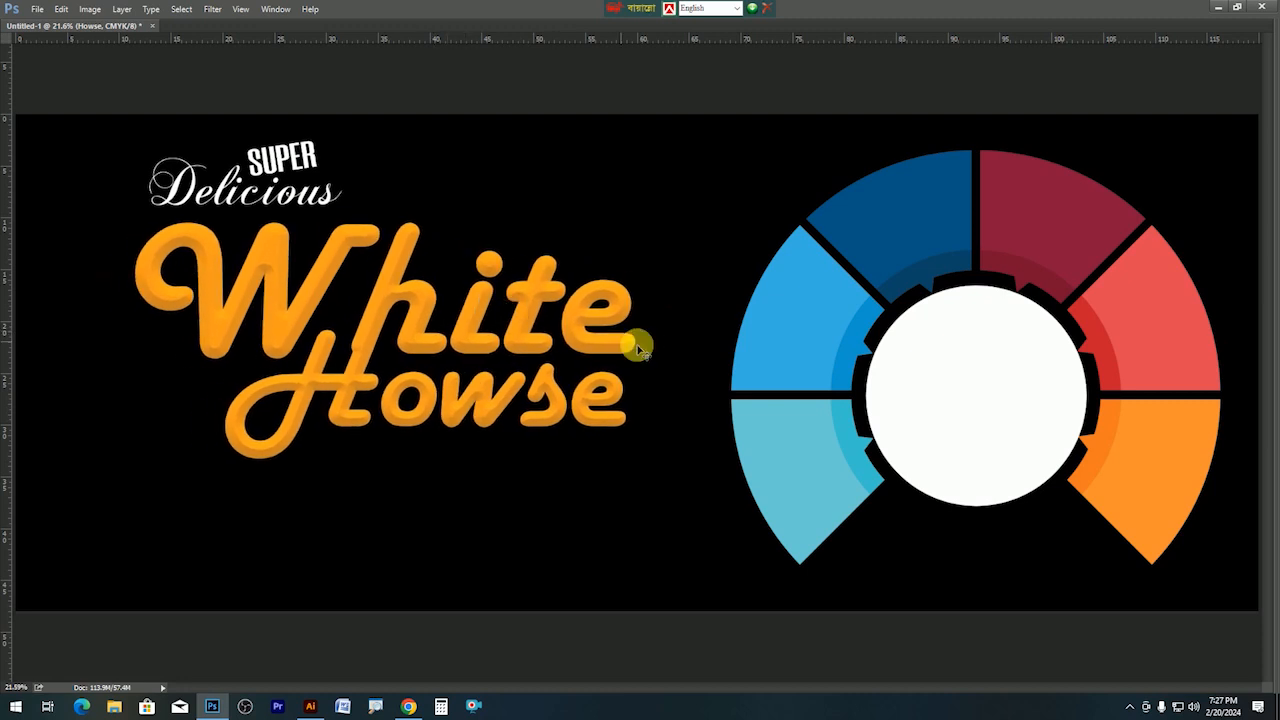
pyautogui.click(36, 9)
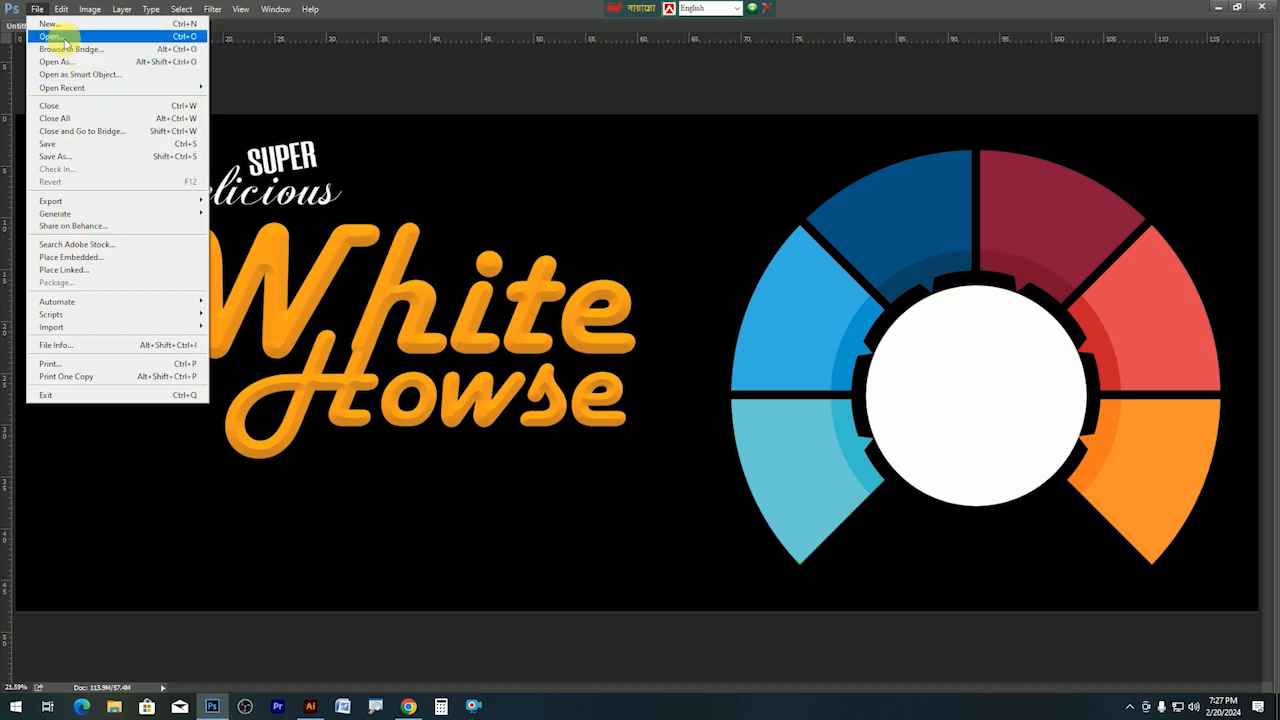
pyautogui.click(72, 257)
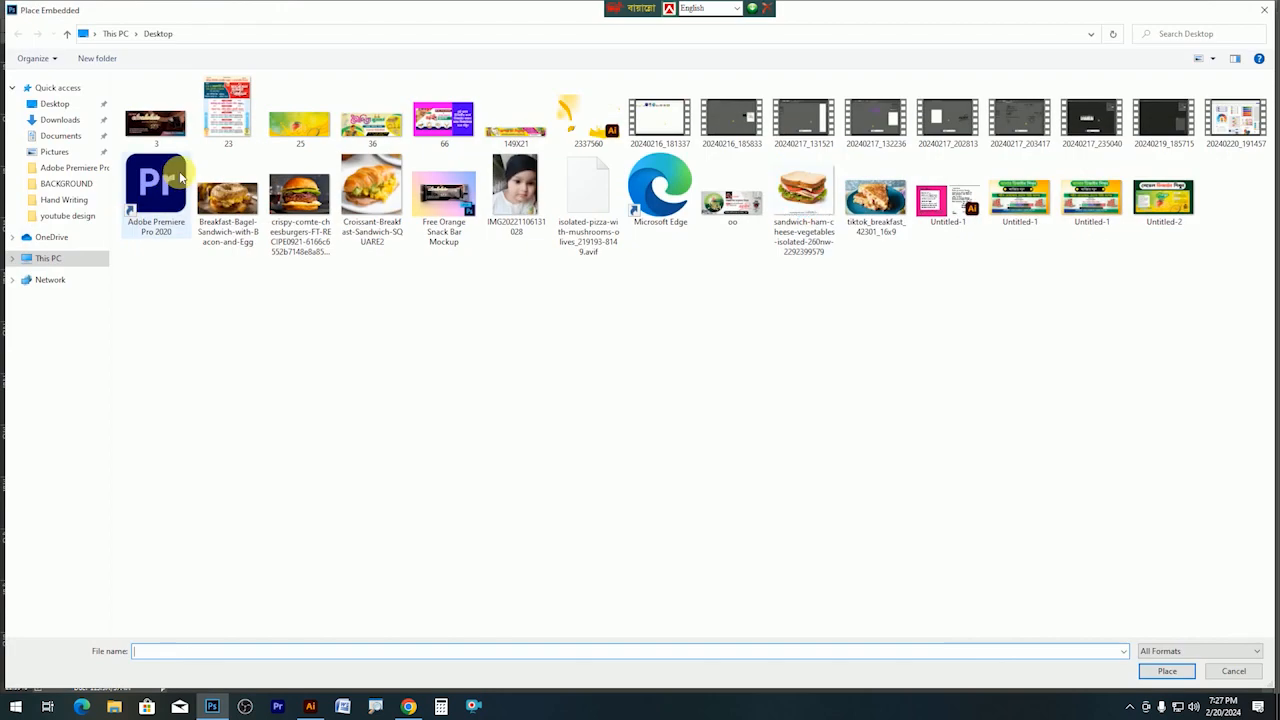
pyautogui.doubleClick(809, 200)
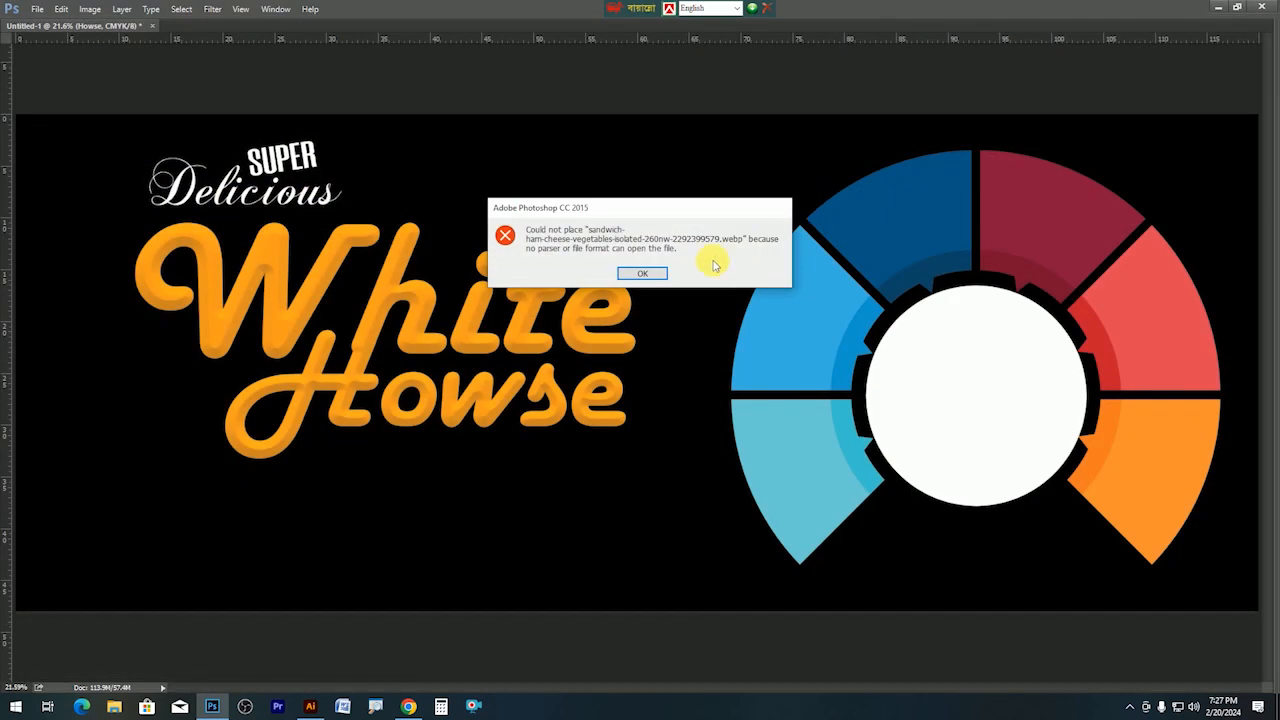
pyautogui.click(724, 262)
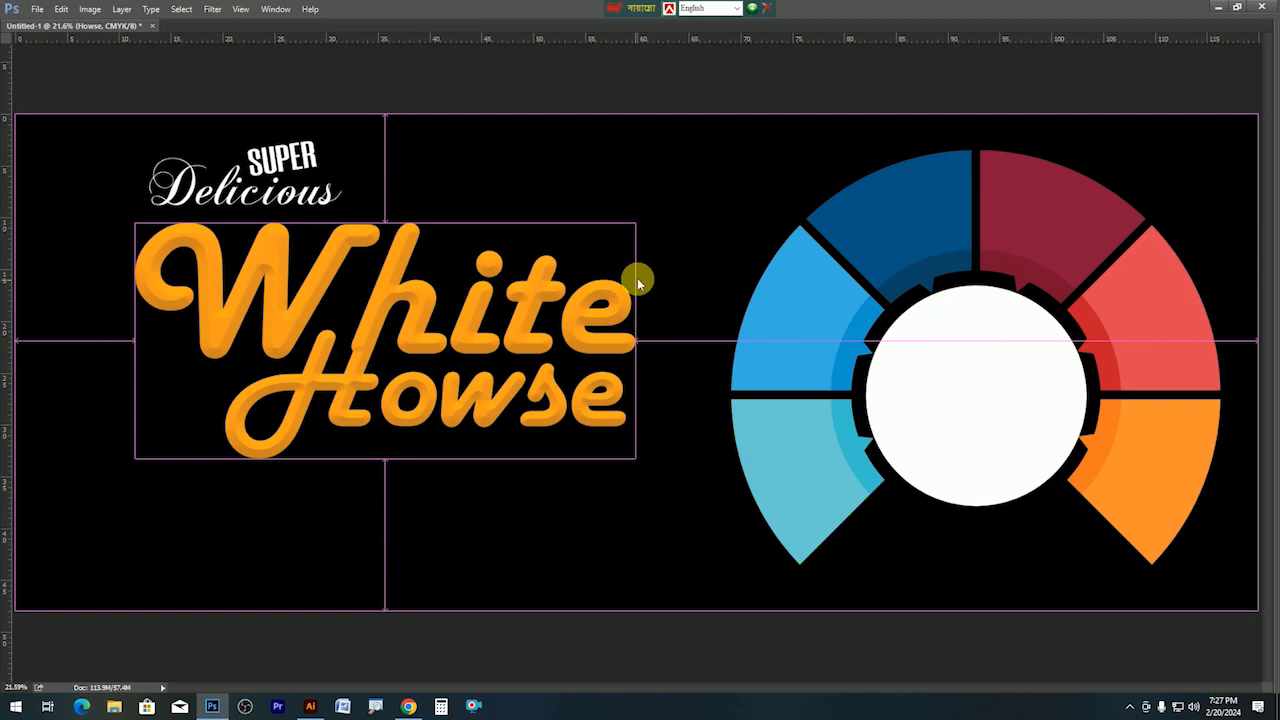
# Open the Breakfast-Bagel photo, select all of it, and close it to return to the banner.
pyautogui.hotkey('ctrl', 'o')
pyautogui.doubleClick(226, 210)
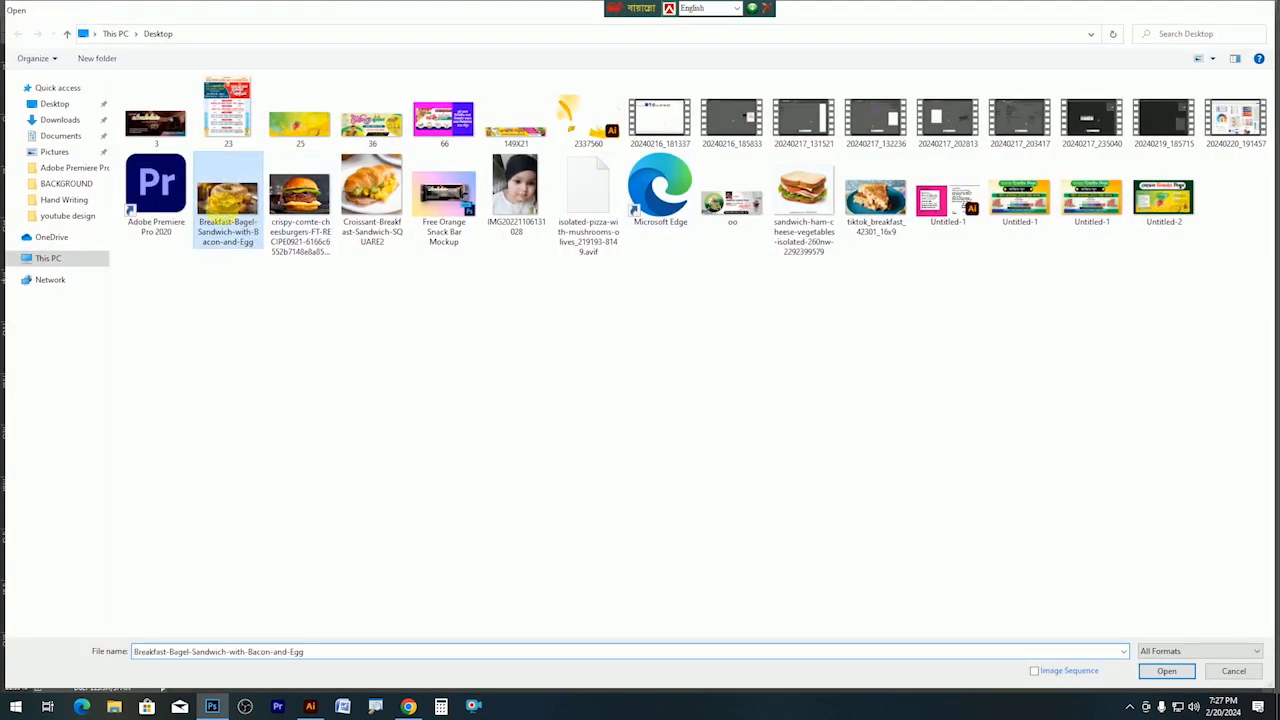
pyautogui.hotkey('ctrl', 'a')
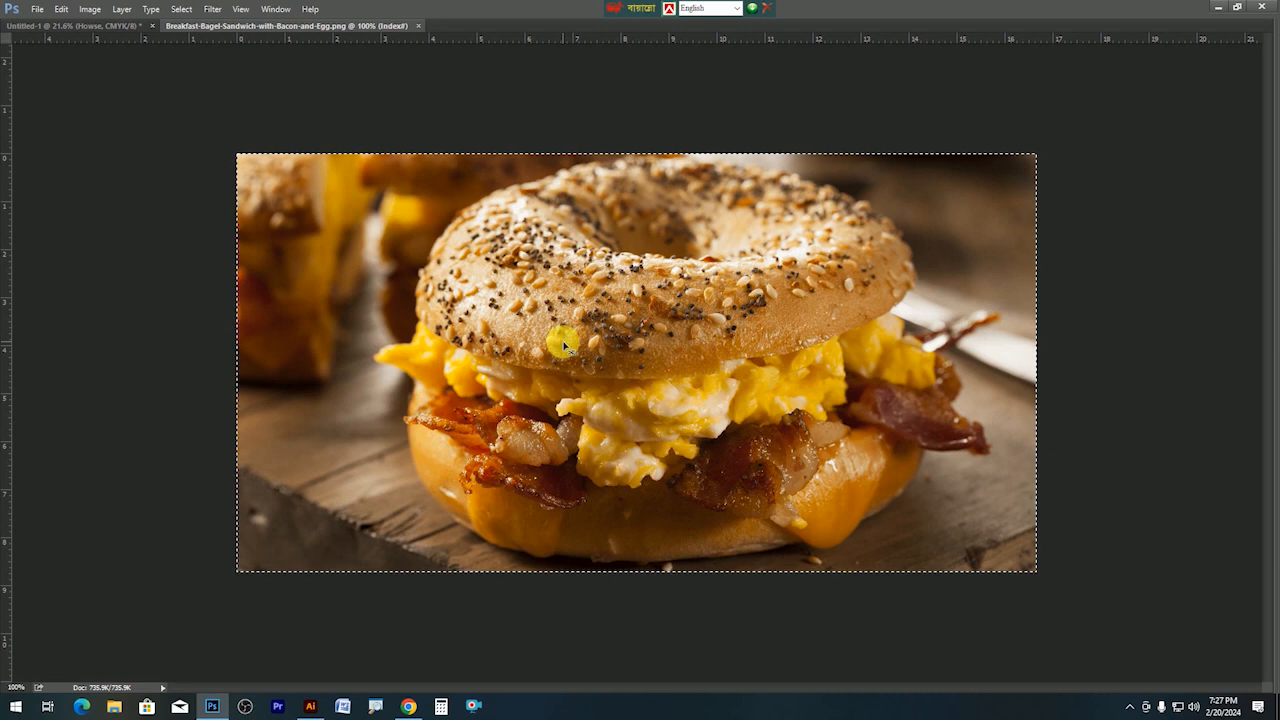
pyautogui.hotkey('ctrl', 'w')
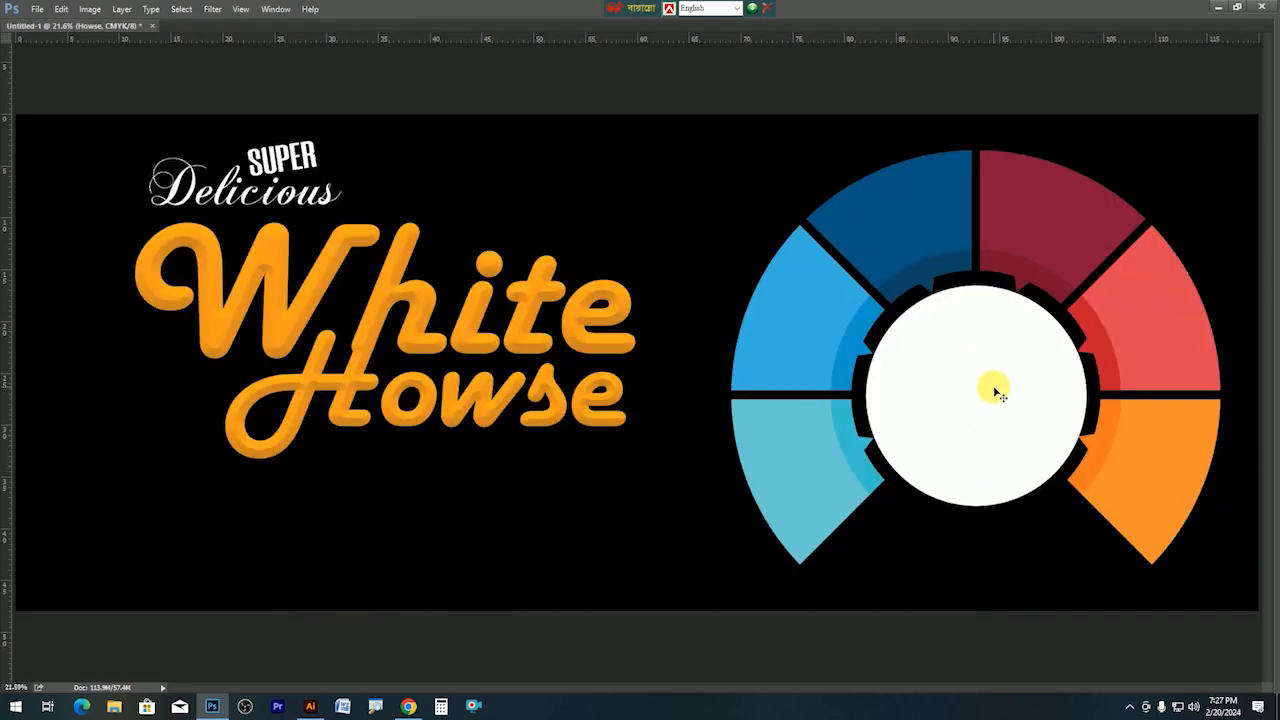
# Rasterize the Ellipse 1 circle layer and select the circle's area.
pyautogui.press('Tab')
pyautogui.click(930, 388)
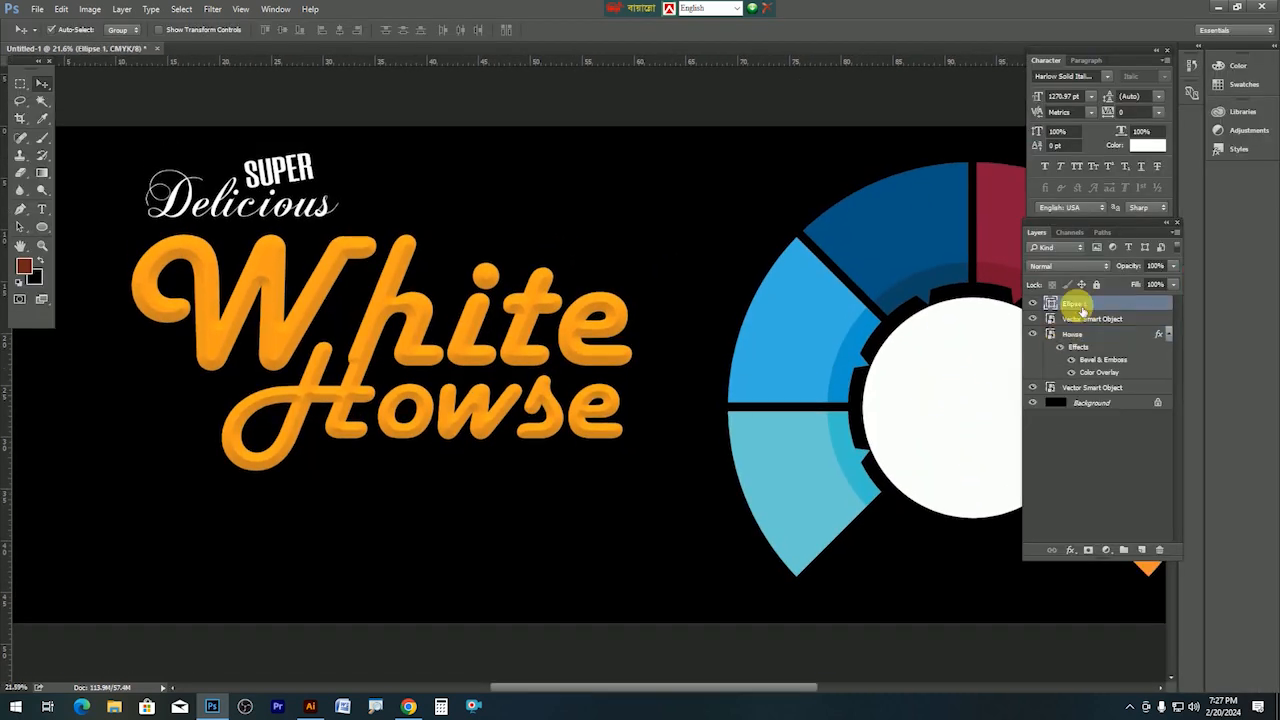
pyautogui.rightClick(1080, 305)
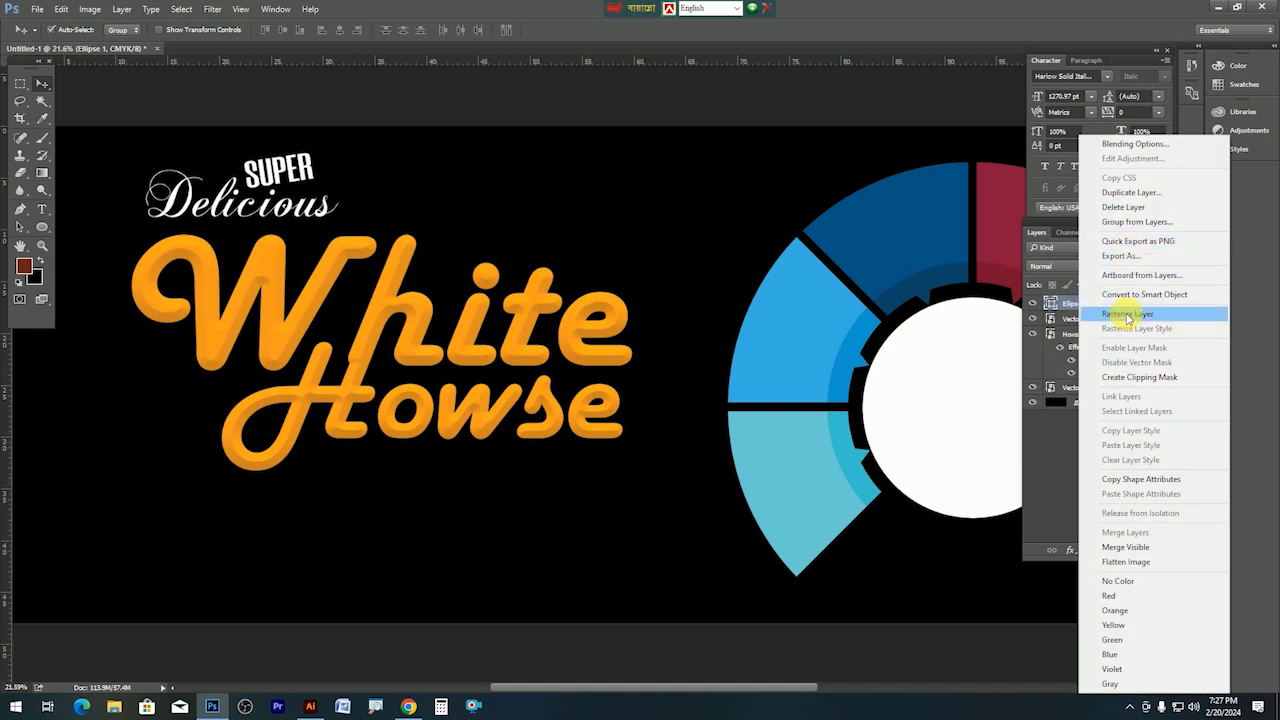
pyautogui.click(1129, 314)
pyautogui.click(43, 104)
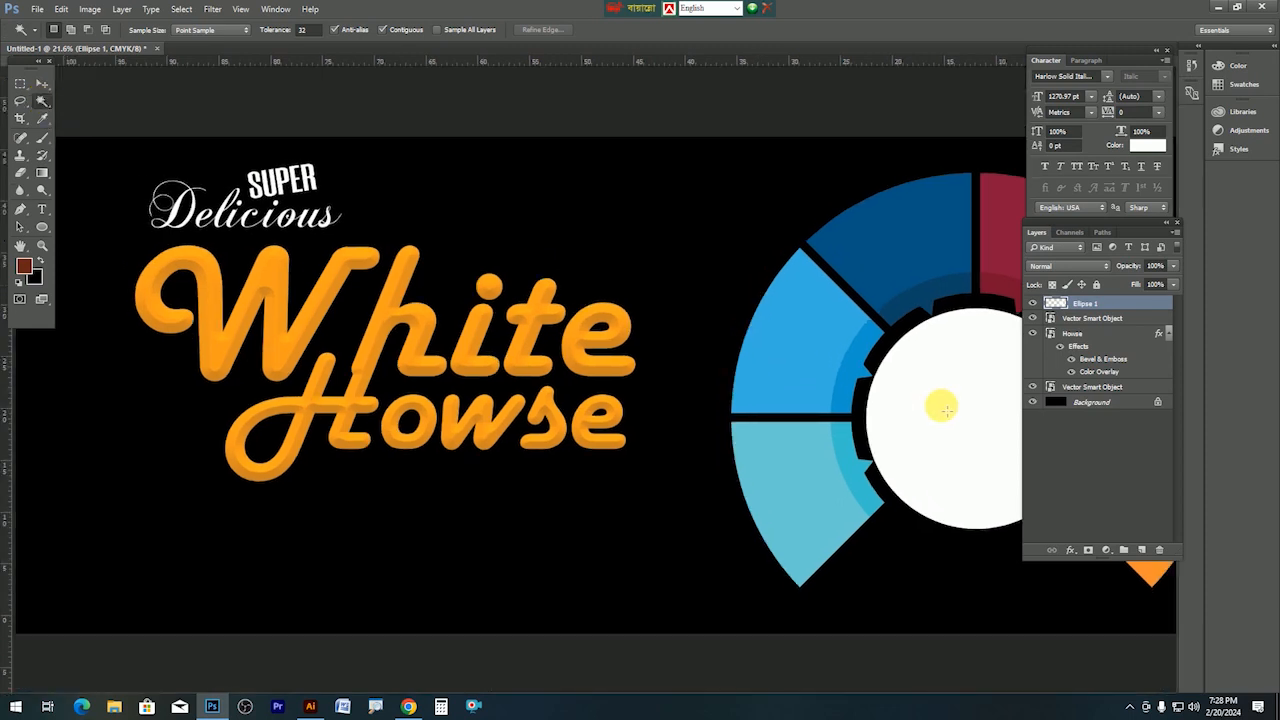
pyautogui.press('Tab')
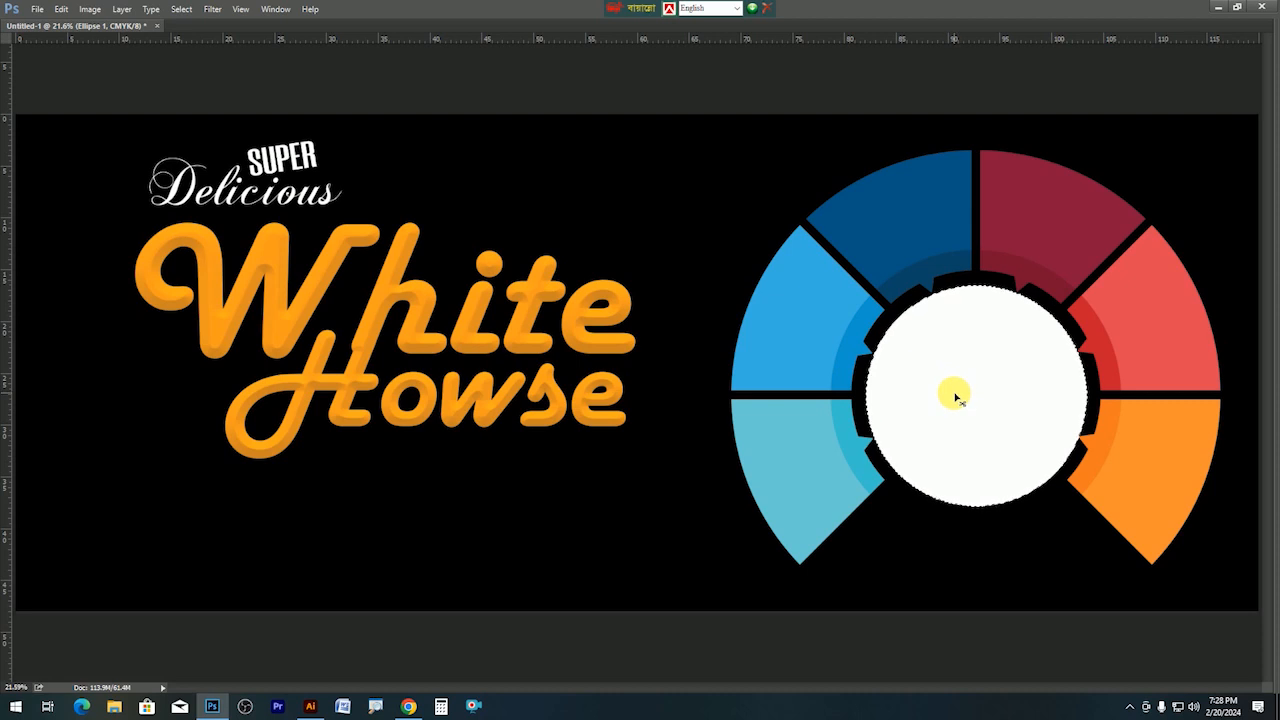
# Paste the bagel photo into the circle selection and scale it up to fill it.
pyautogui.hotkey('ctrl', 'v')
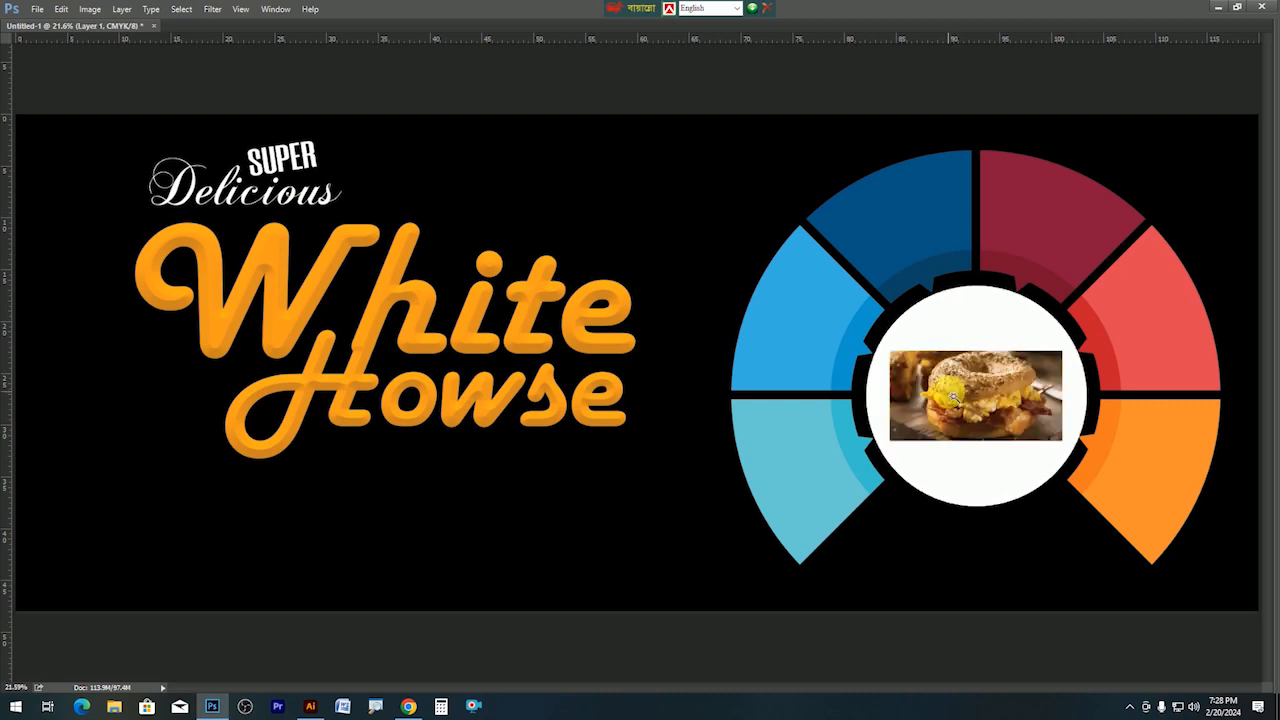
pyautogui.hotkey('ctrl', 't')
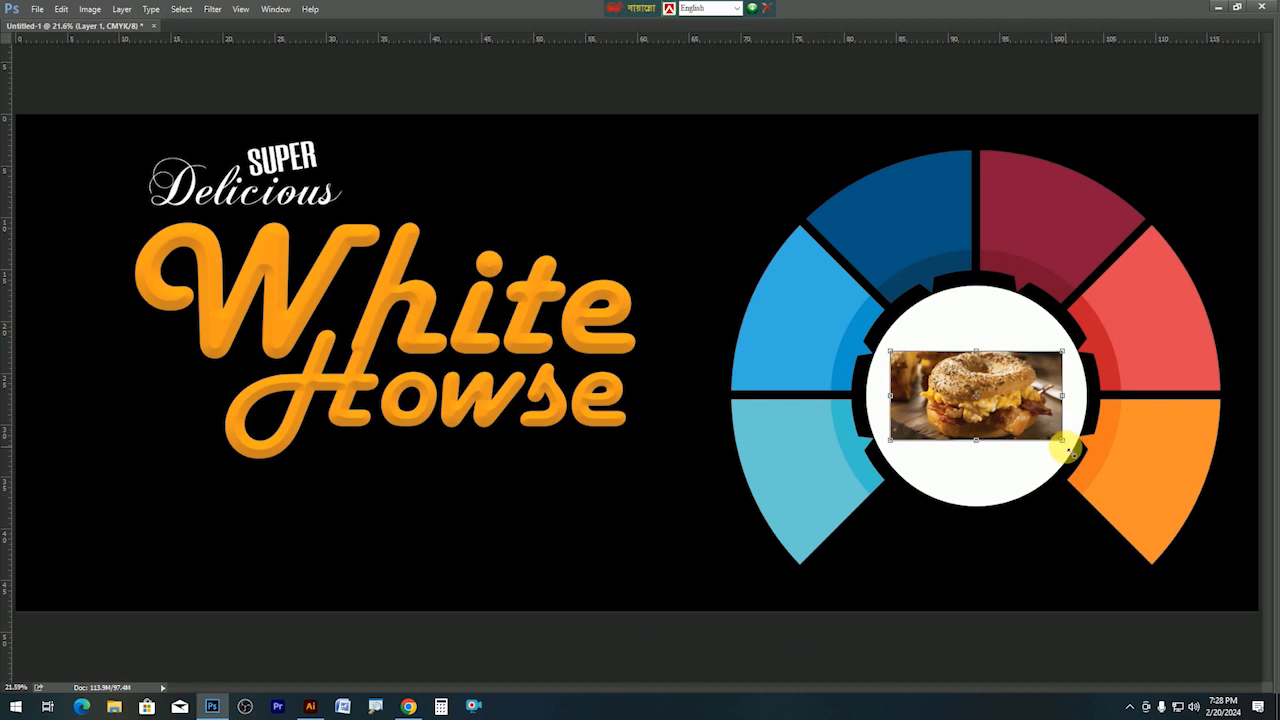
pyautogui.moveTo(1068, 452); pyautogui.dragTo(1183, 531)
pyautogui.press('Return')
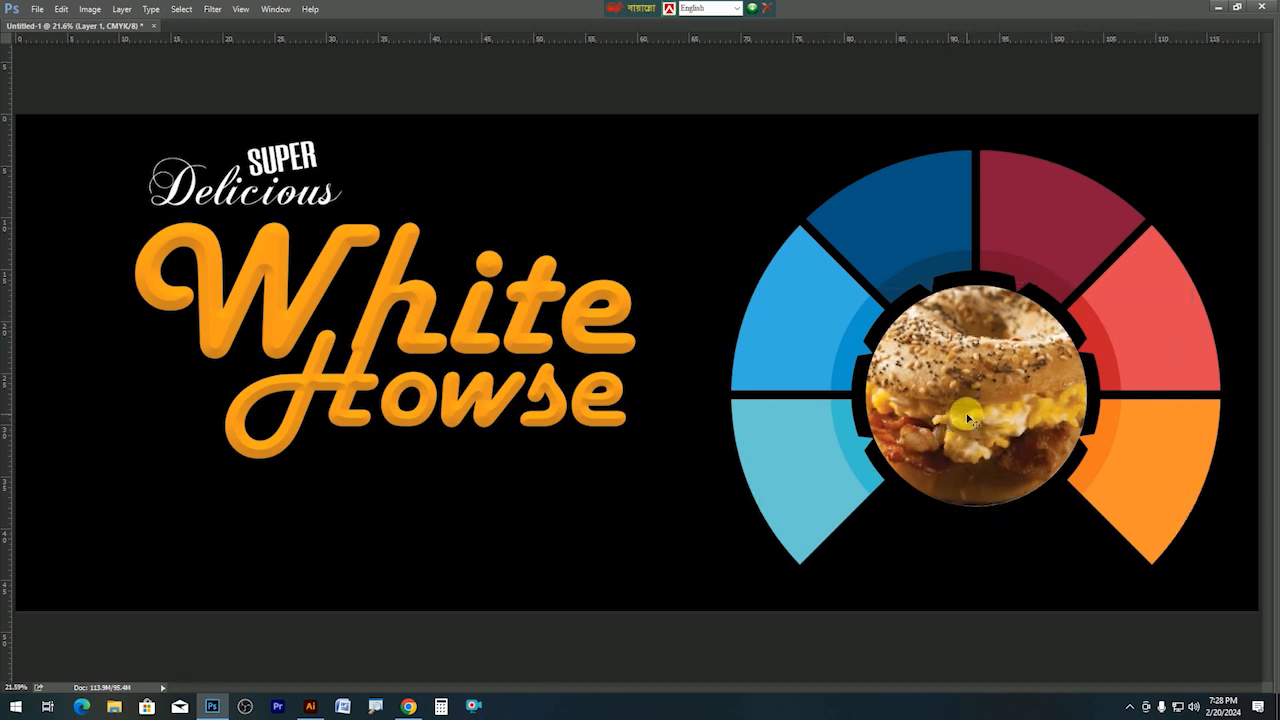
pyautogui.scroll(1, 968, 420)
# Add a thick white Stroke layer style to the bagel circle layer.
pyautogui.keyDown('ctrl'); pyautogui.click(943, 431); pyautogui.keyUp('ctrl')
pyautogui.moveTo(915, 430); pyautogui.dragTo(494, 429)
pyautogui.press('Tab')
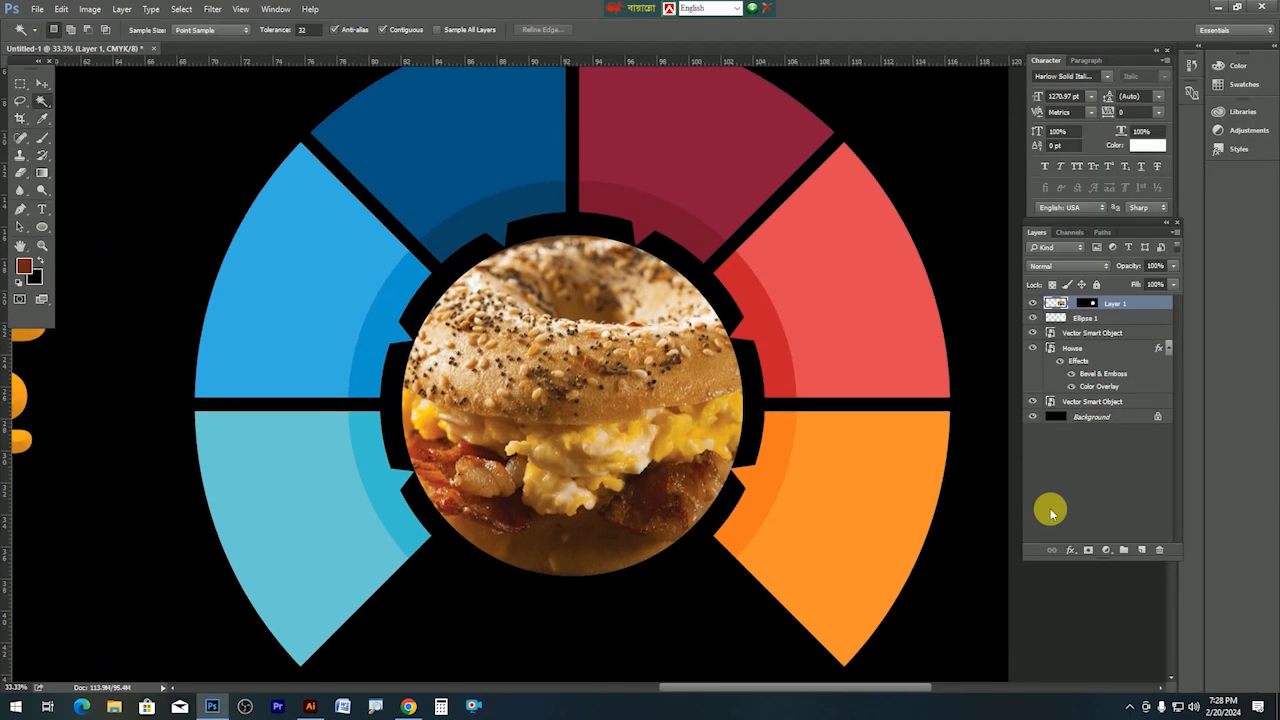
pyautogui.click(1077, 554)
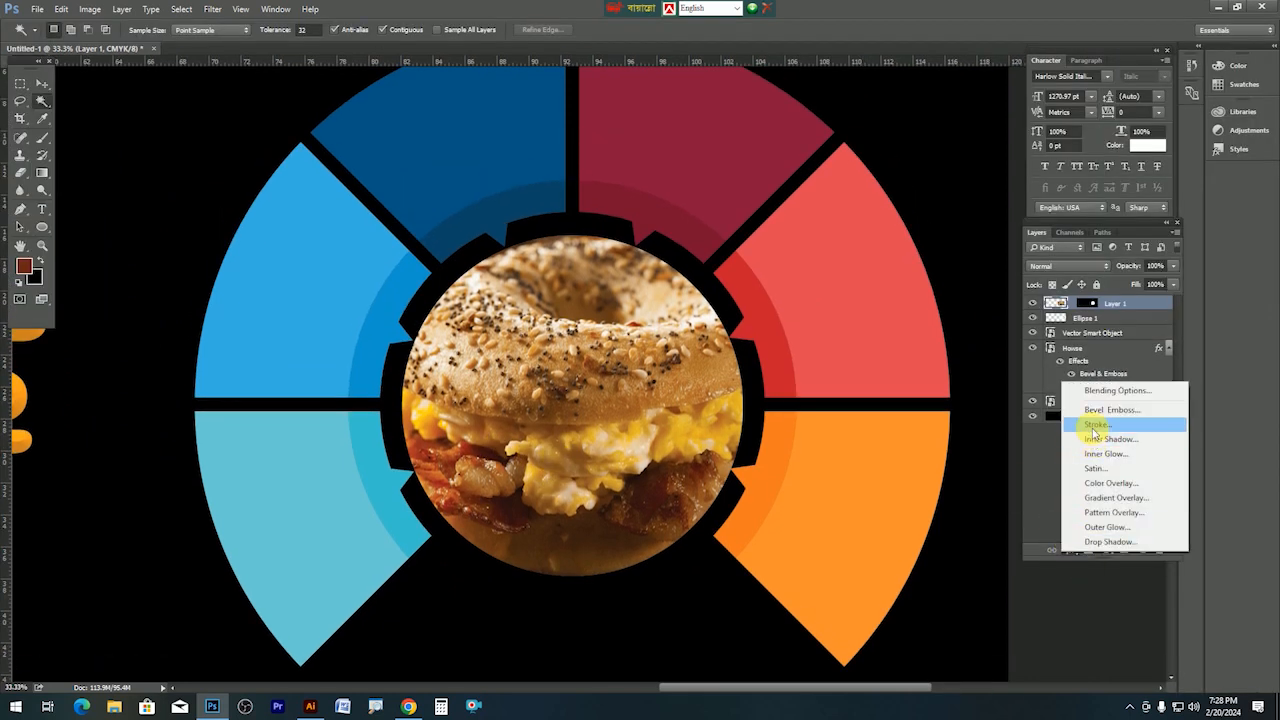
pyautogui.press('Escape')
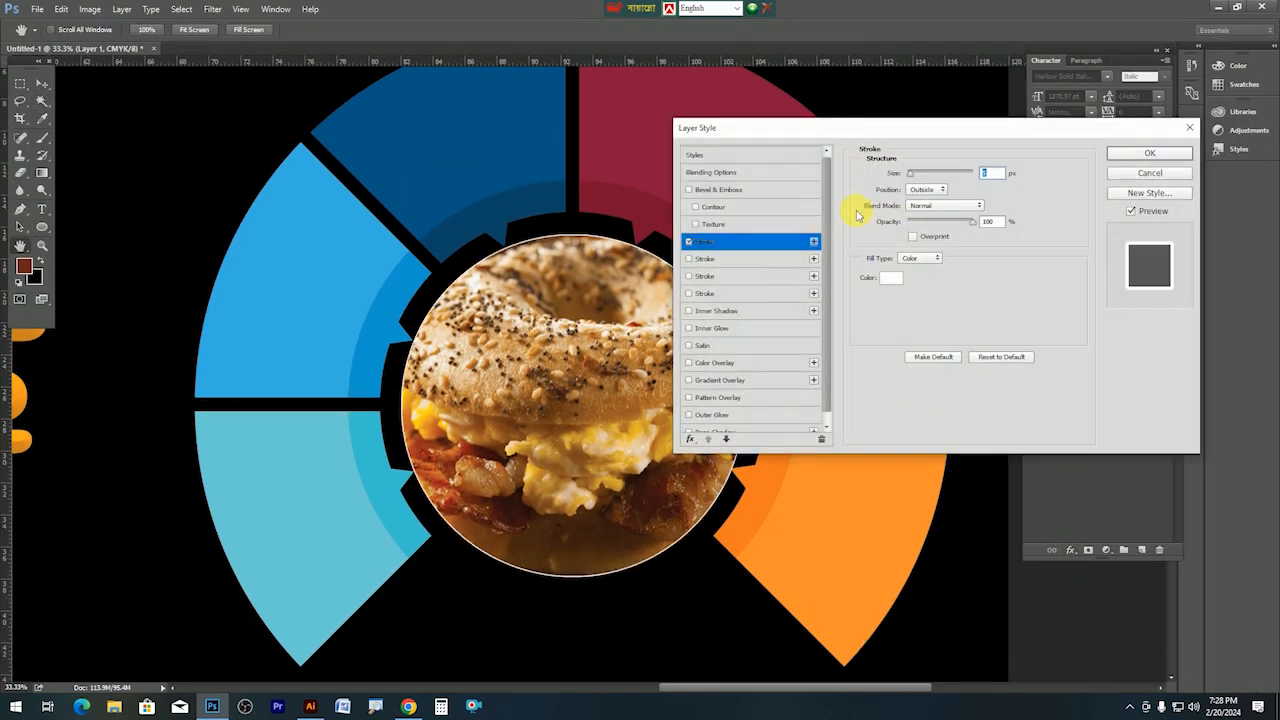
pyautogui.moveTo(924, 178); pyautogui.dragTo(925, 176)
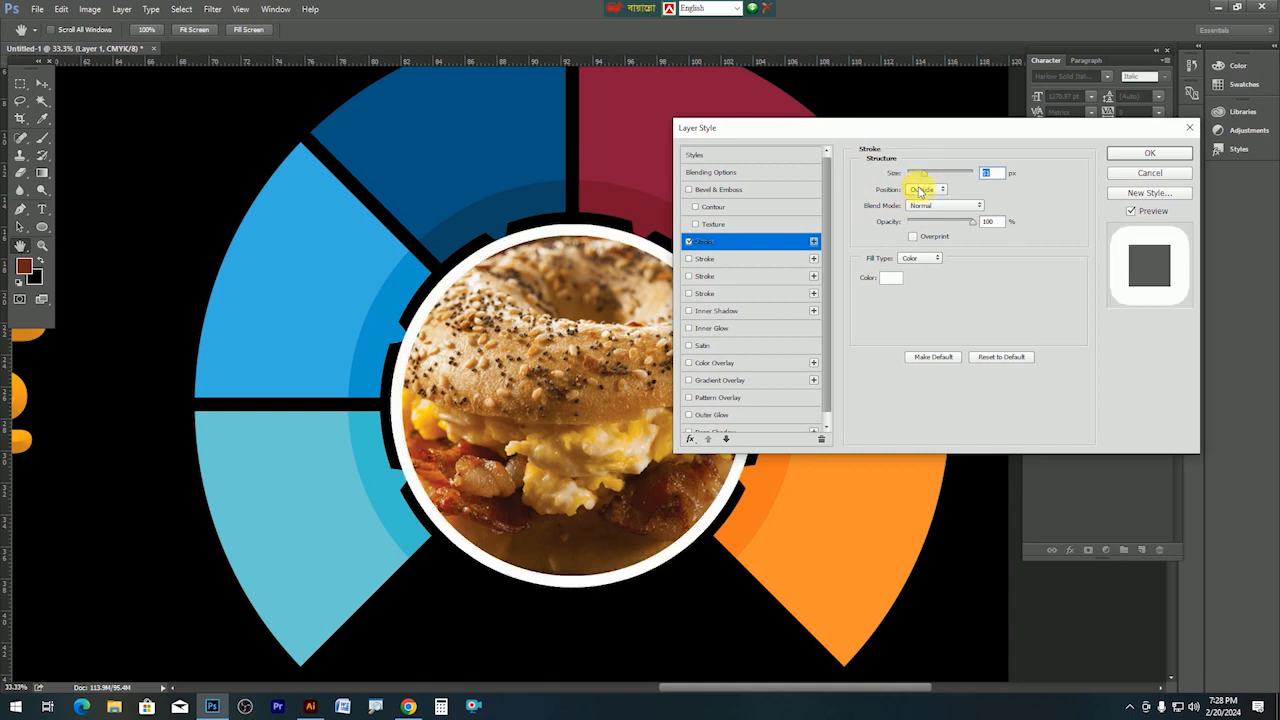
pyautogui.press('Return')
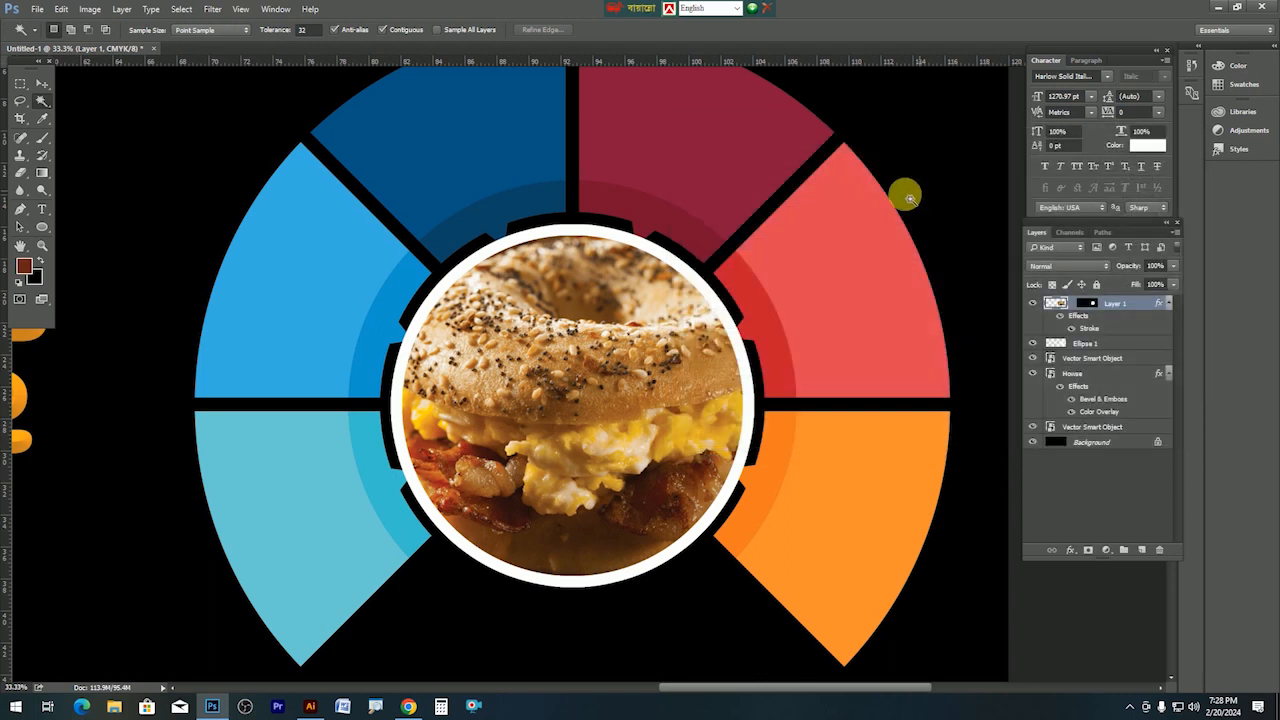
# Centre the colour wheel on the bagel circle and rasterize the wheel layer.
pyautogui.hotkey('ctrl', '0')
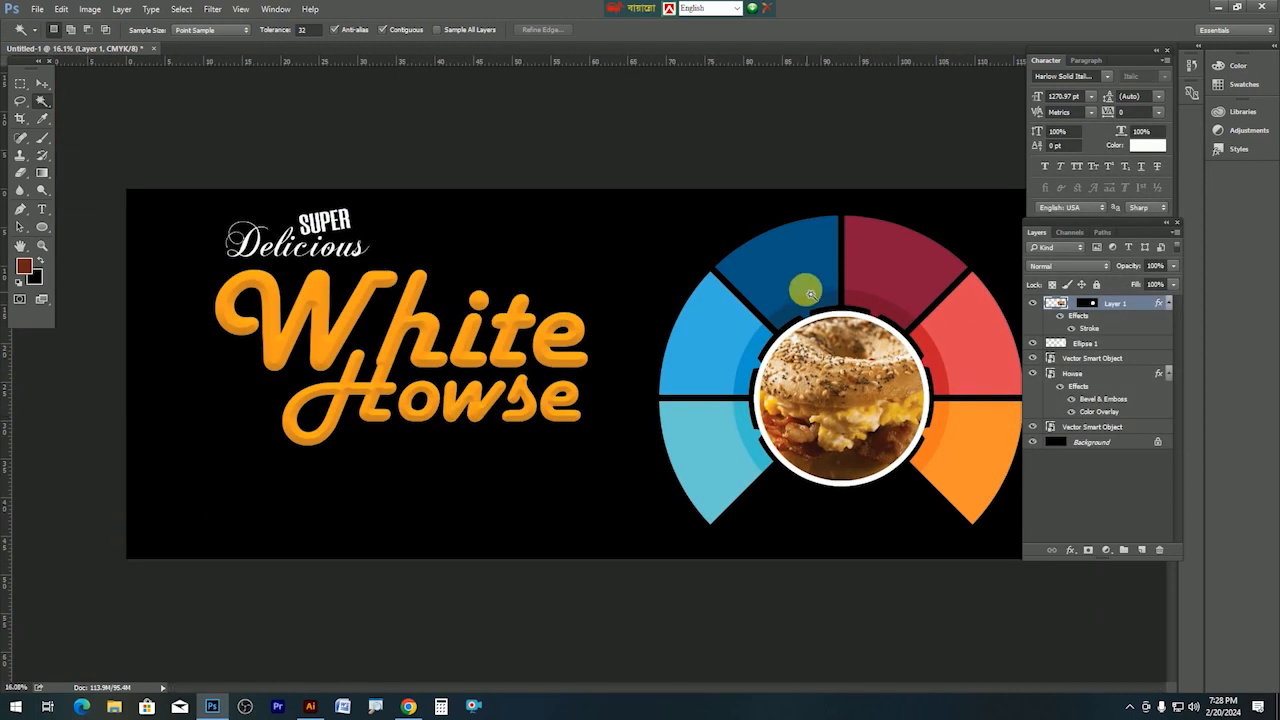
pyautogui.click(45, 88)
pyautogui.click(1058, 357)
pyautogui.moveTo(867, 280)
pyautogui.mouseDown()
pyautogui.moveTo(850, 215)
pyautogui.moveTo(849, 282)
pyautogui.mouseUp()
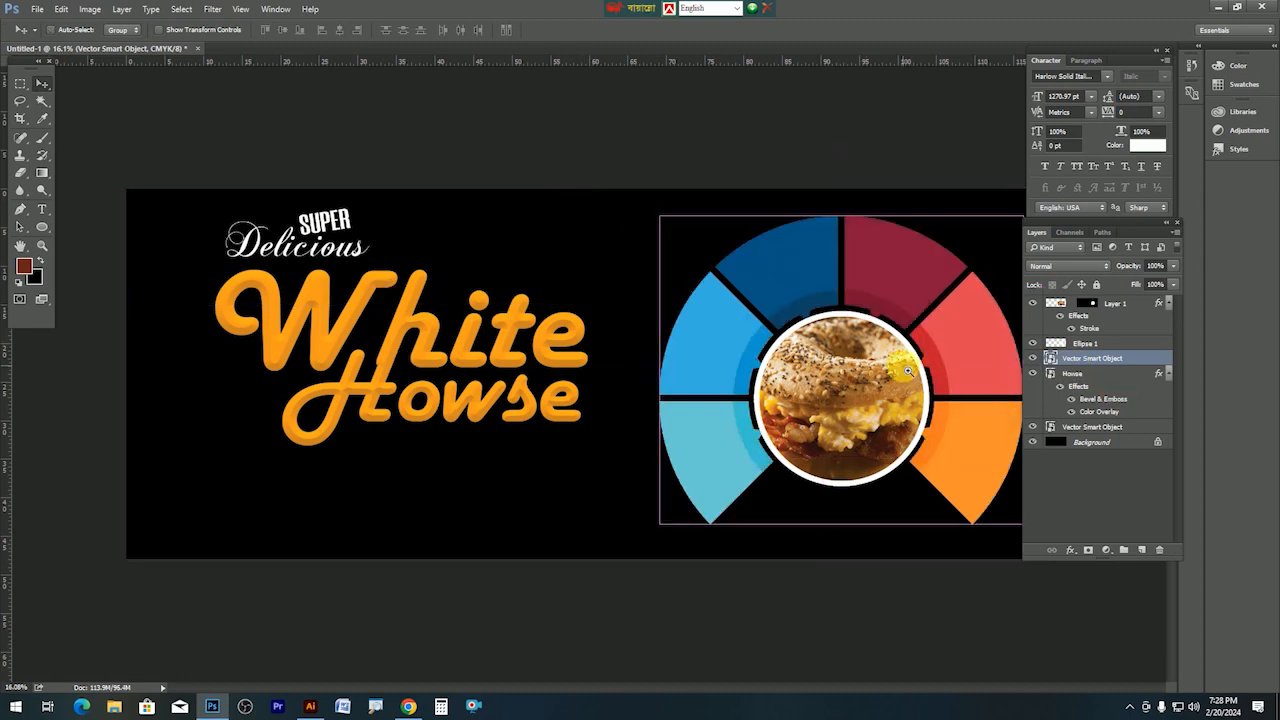
pyautogui.hotkey('ctrl', '+')
pyautogui.hotkey('ctrl', '+')
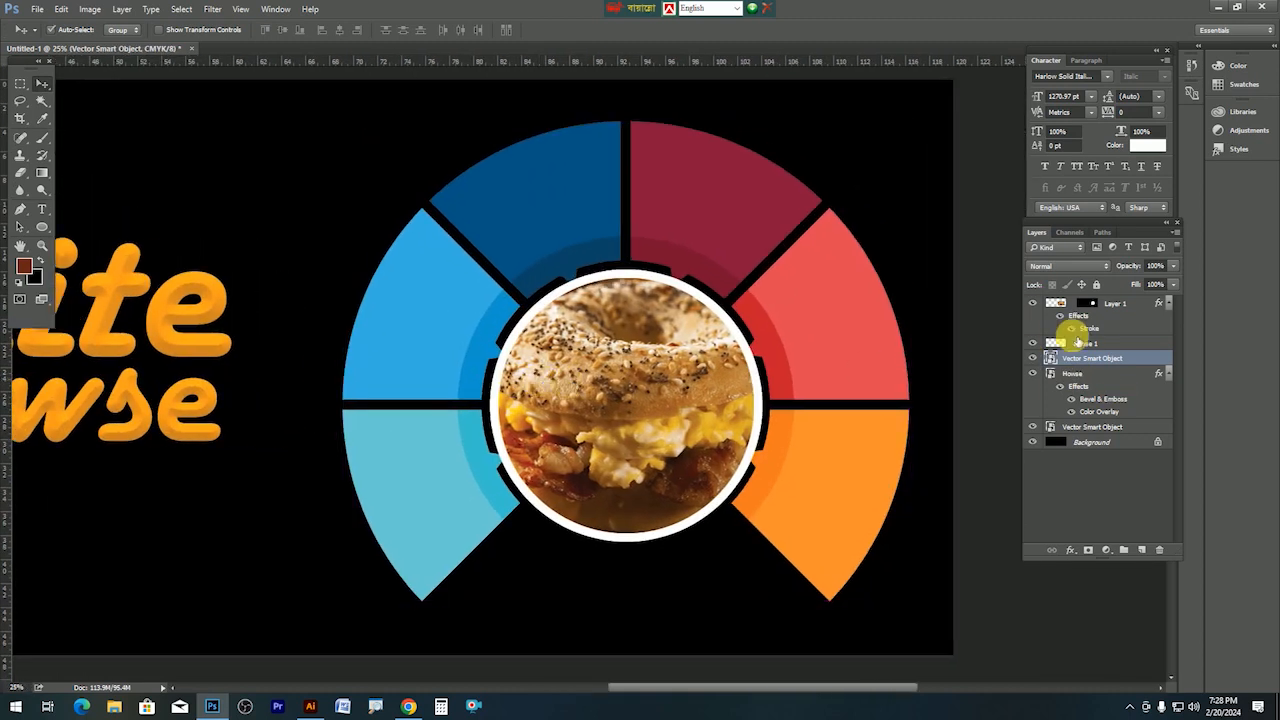
pyautogui.rightClick(1087, 362)
pyautogui.click(1080, 348)
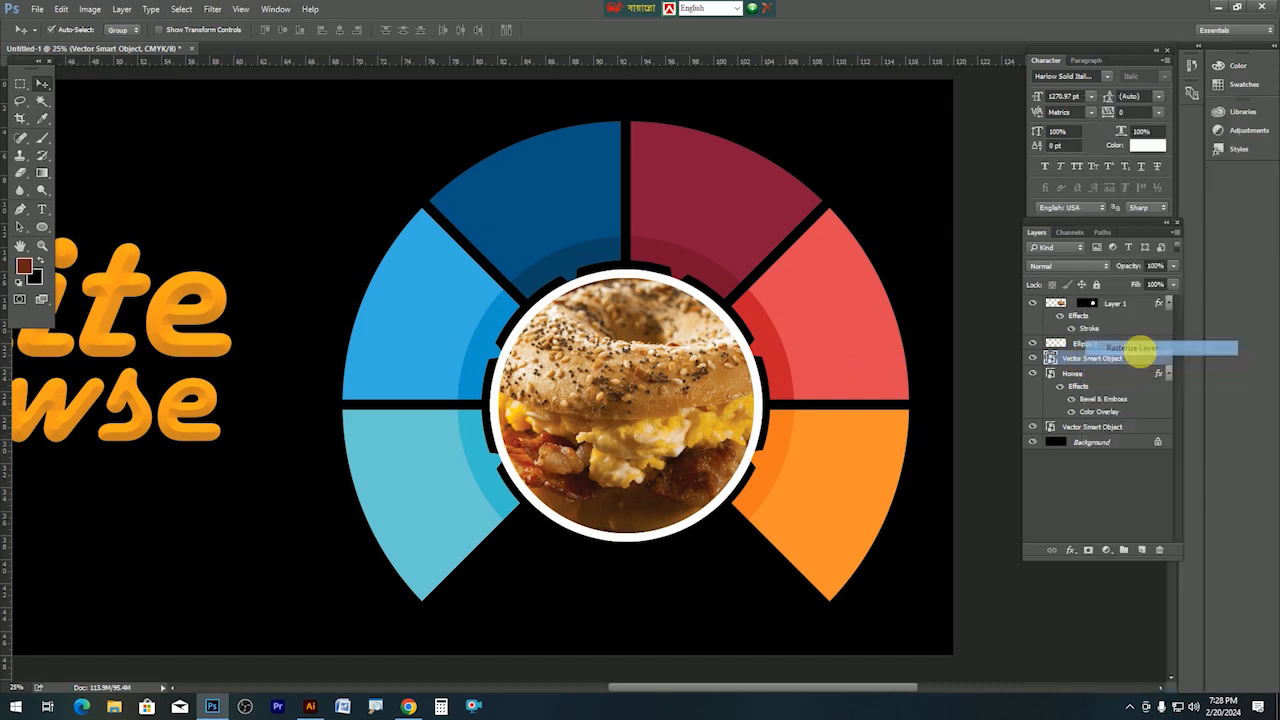
# Open the croissant breakfast sandwich photo and select the whole image.
pyautogui.click(39, 14)
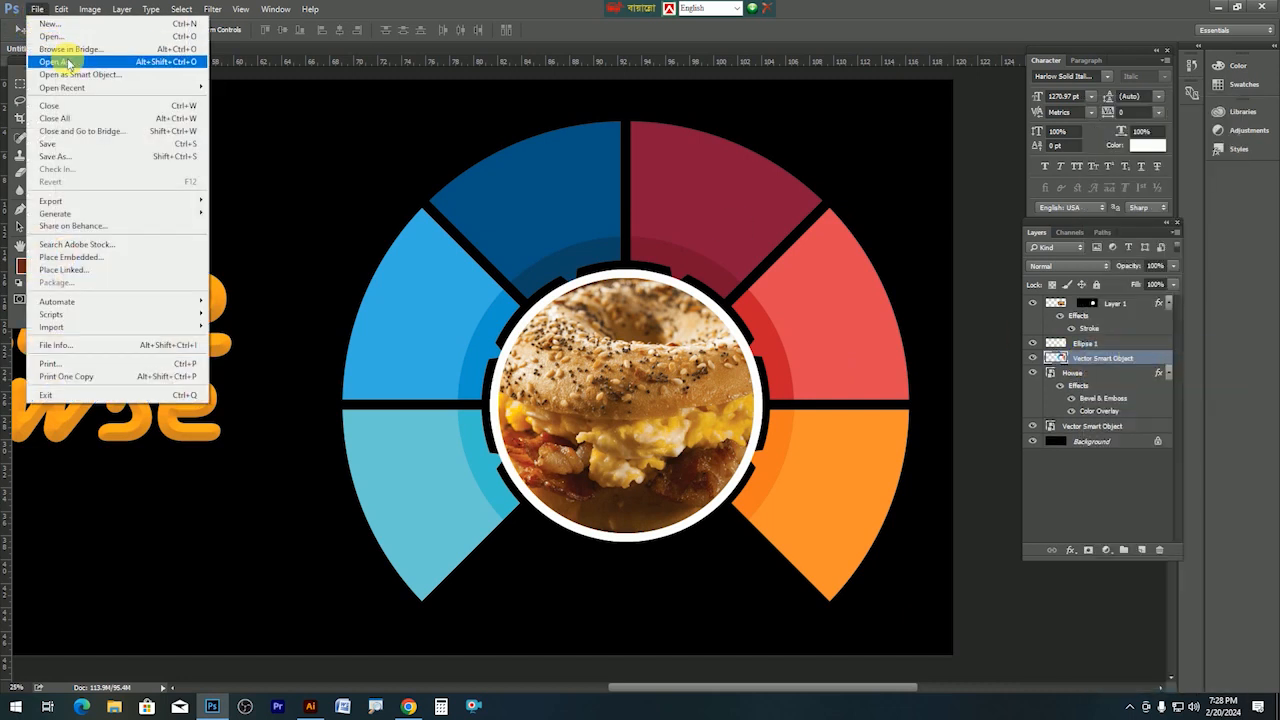
pyautogui.click(62, 38)
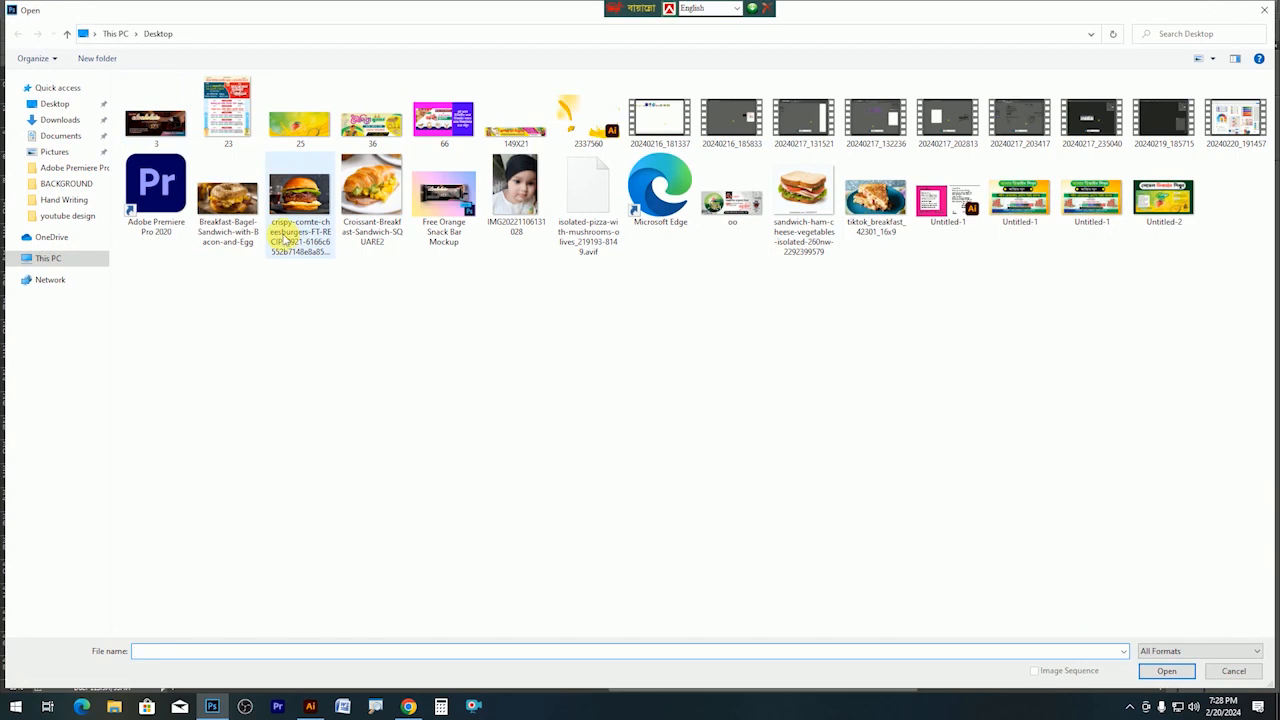
pyautogui.doubleClick(376, 208)
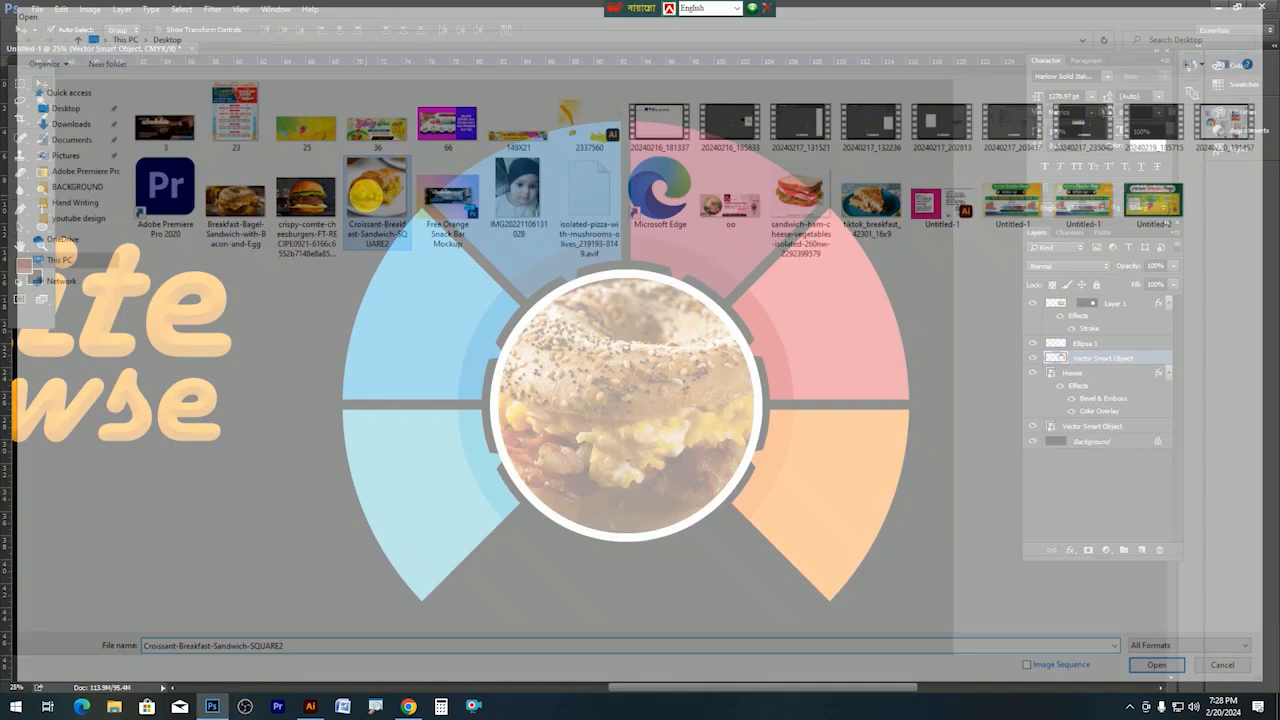
pyautogui.hotkey('ctrl', 'a')
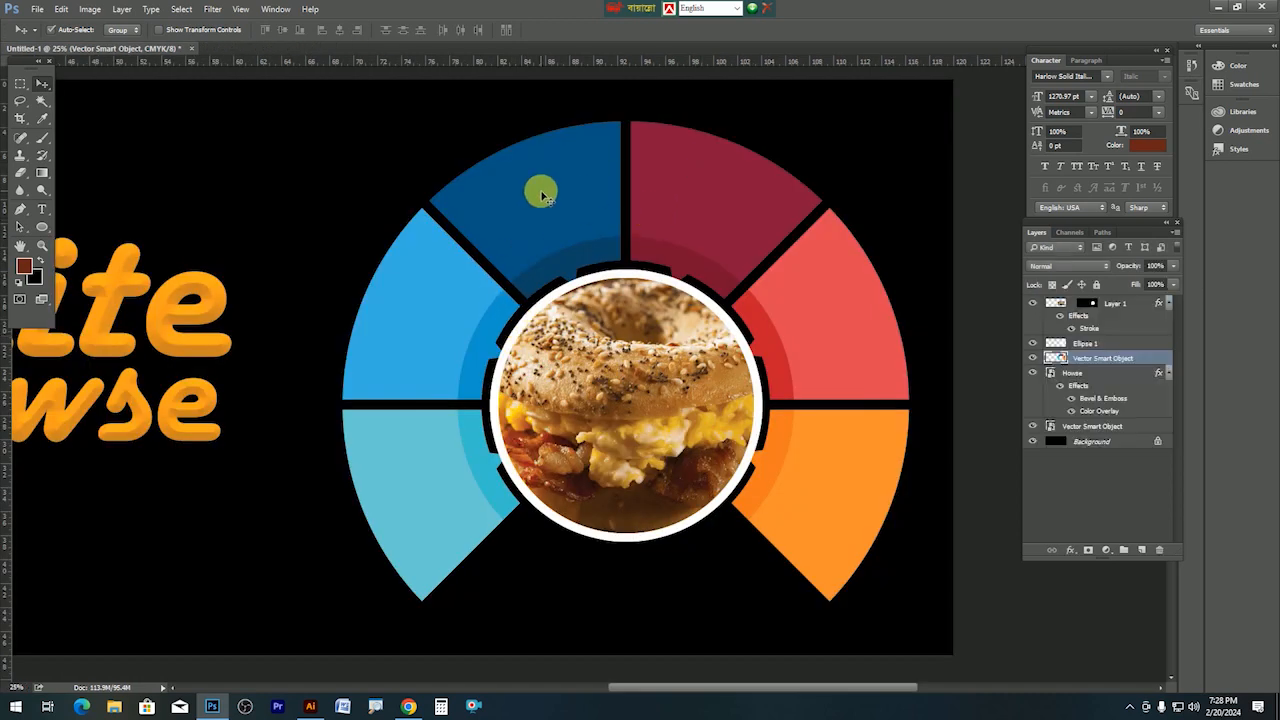
pyautogui.moveTo(542, 203); pyautogui.dragTo(541, 189)
pyautogui.hotkey('ctrl', 'z')
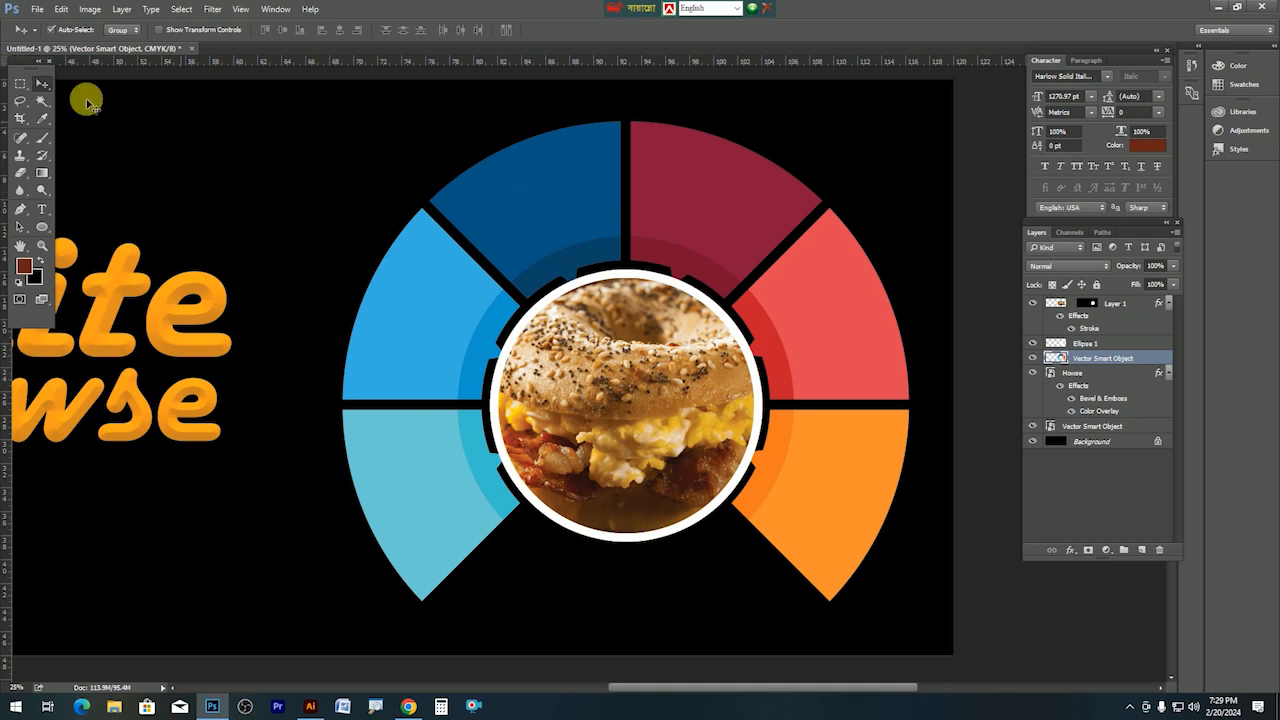
# Paste the croissant photo into the dark blue top-left wedge and position it.
pyautogui.click(44, 100)
pyautogui.click(580, 195)
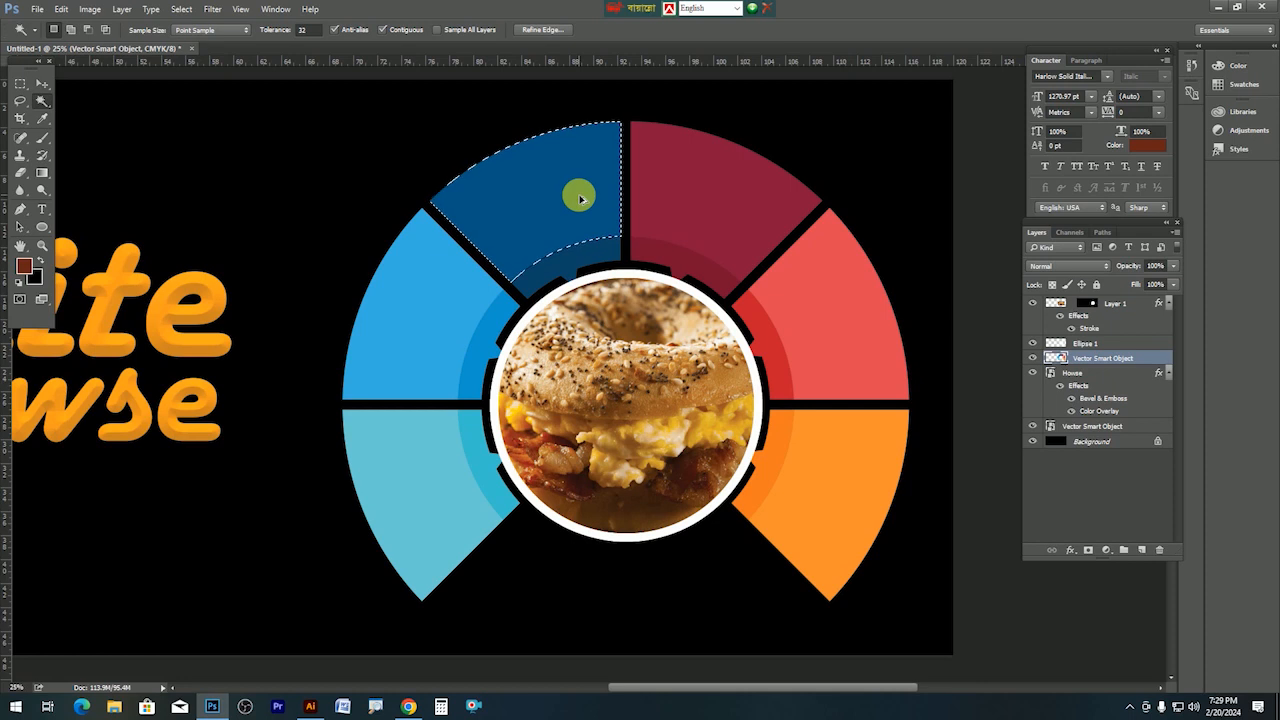
pyautogui.hotkey('ctrl', 'alt', 'shift', 'v')
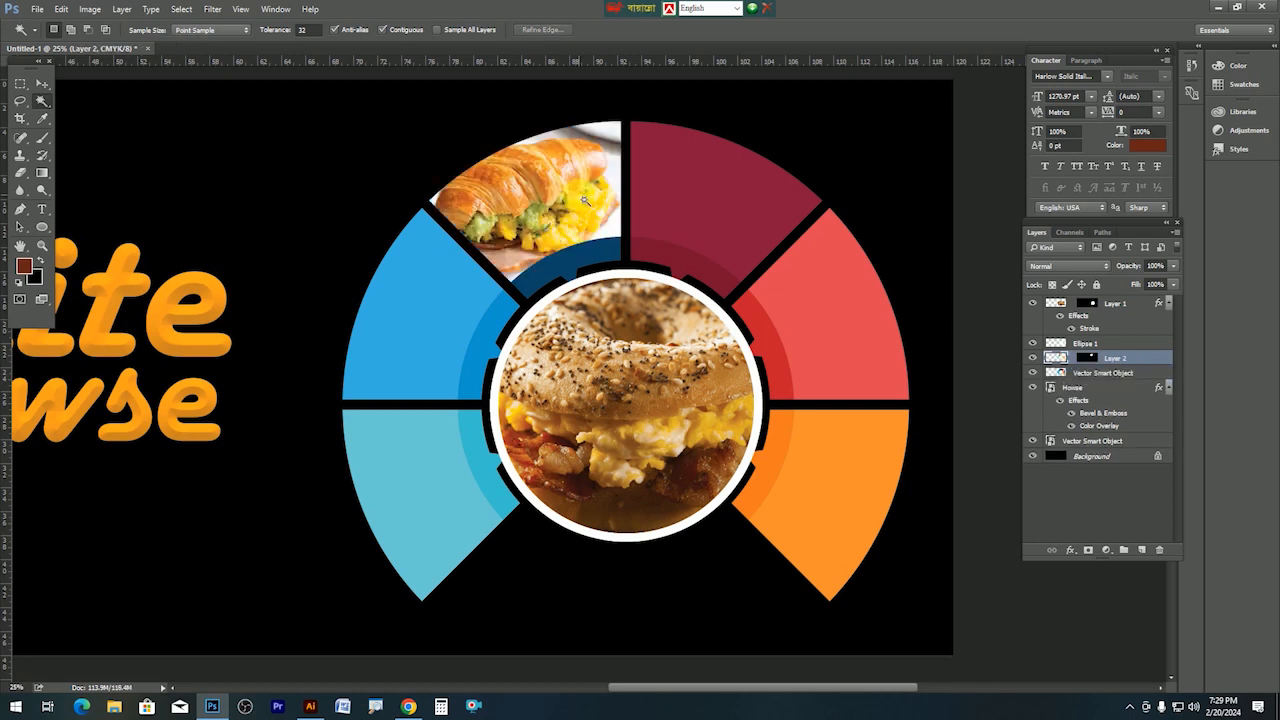
pyautogui.moveTo(553, 204); pyautogui.dragTo(546, 212)
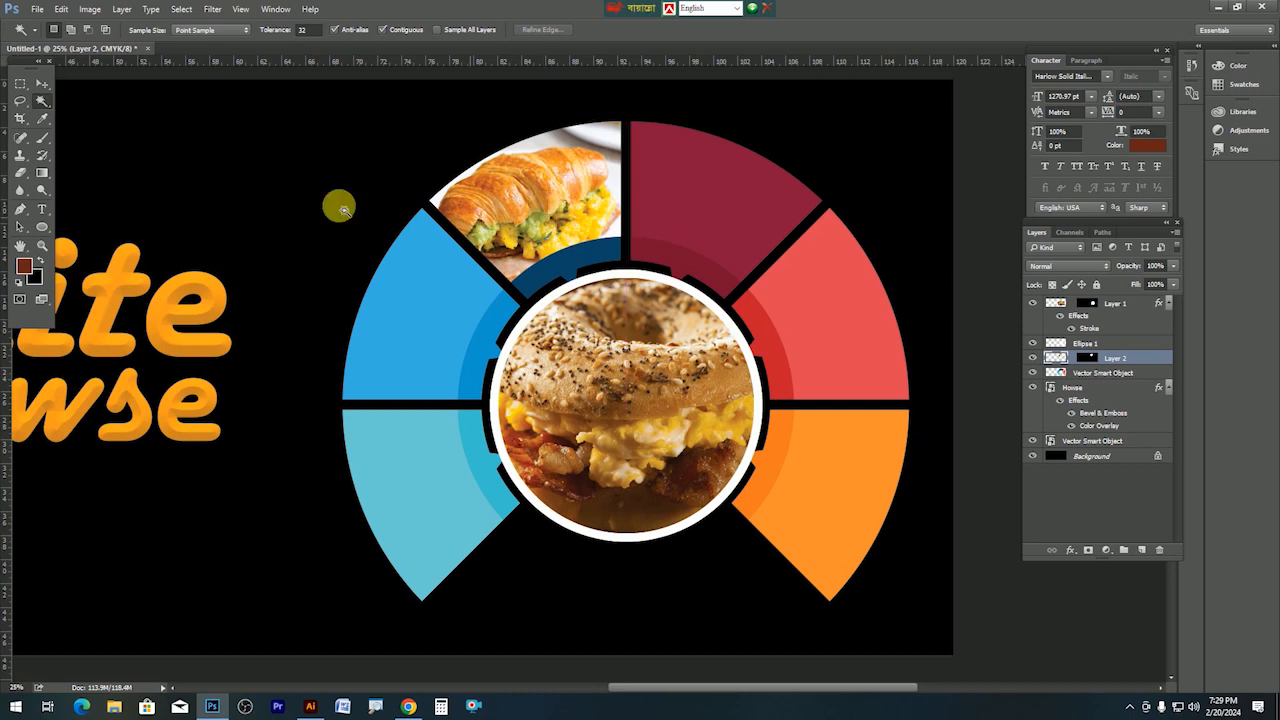
pyautogui.click(50, 9)
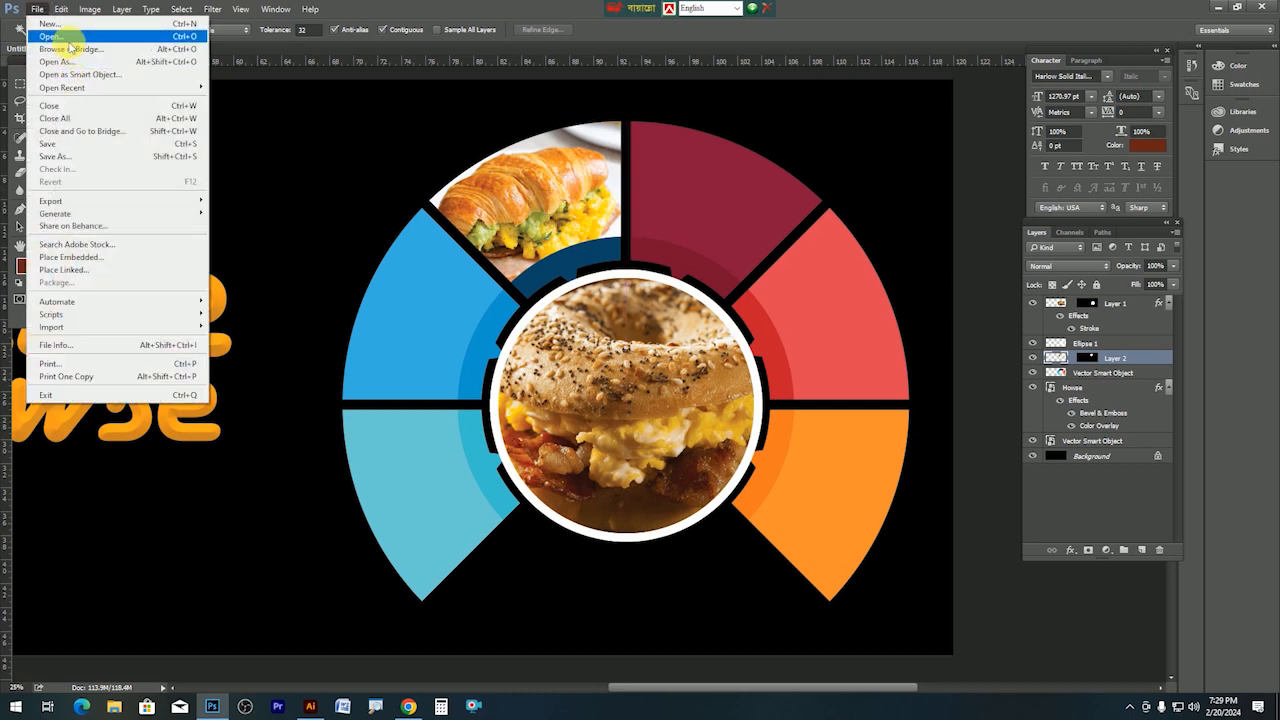
# Open the tiktok_breakfast sandwich photo, copy it, and close its document.
pyautogui.click(70, 35)
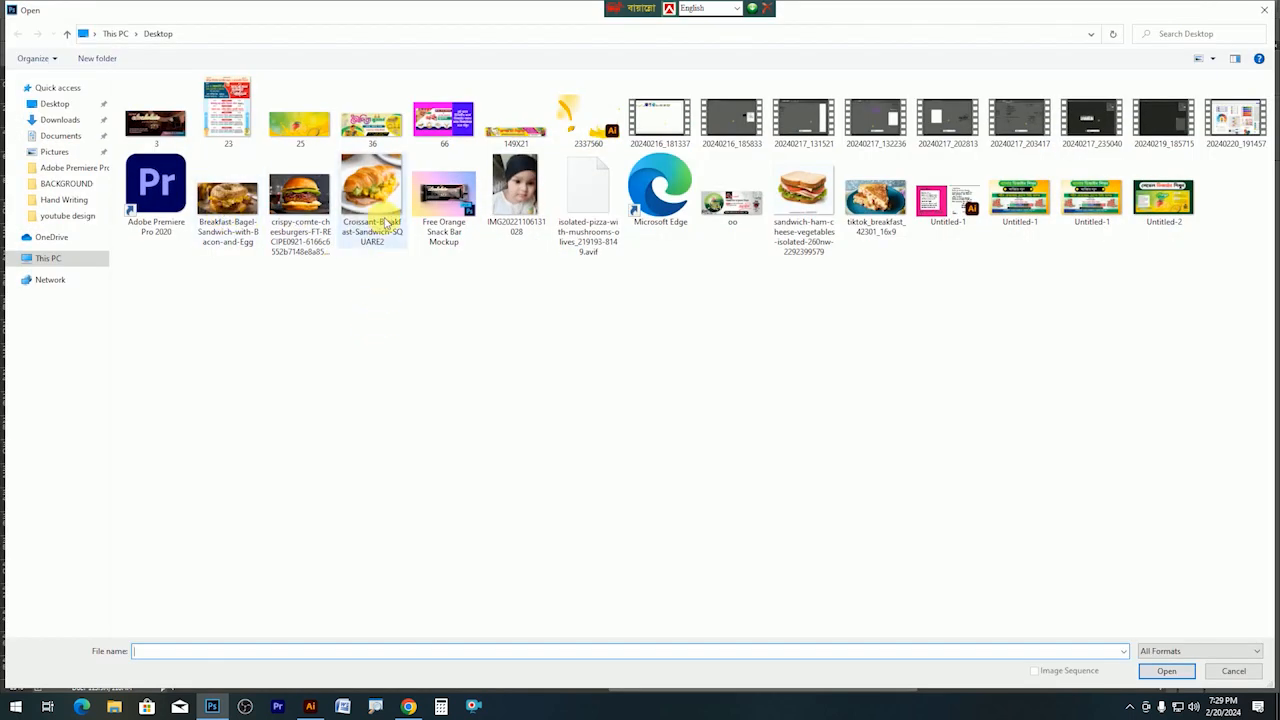
pyautogui.doubleClick(798, 200)
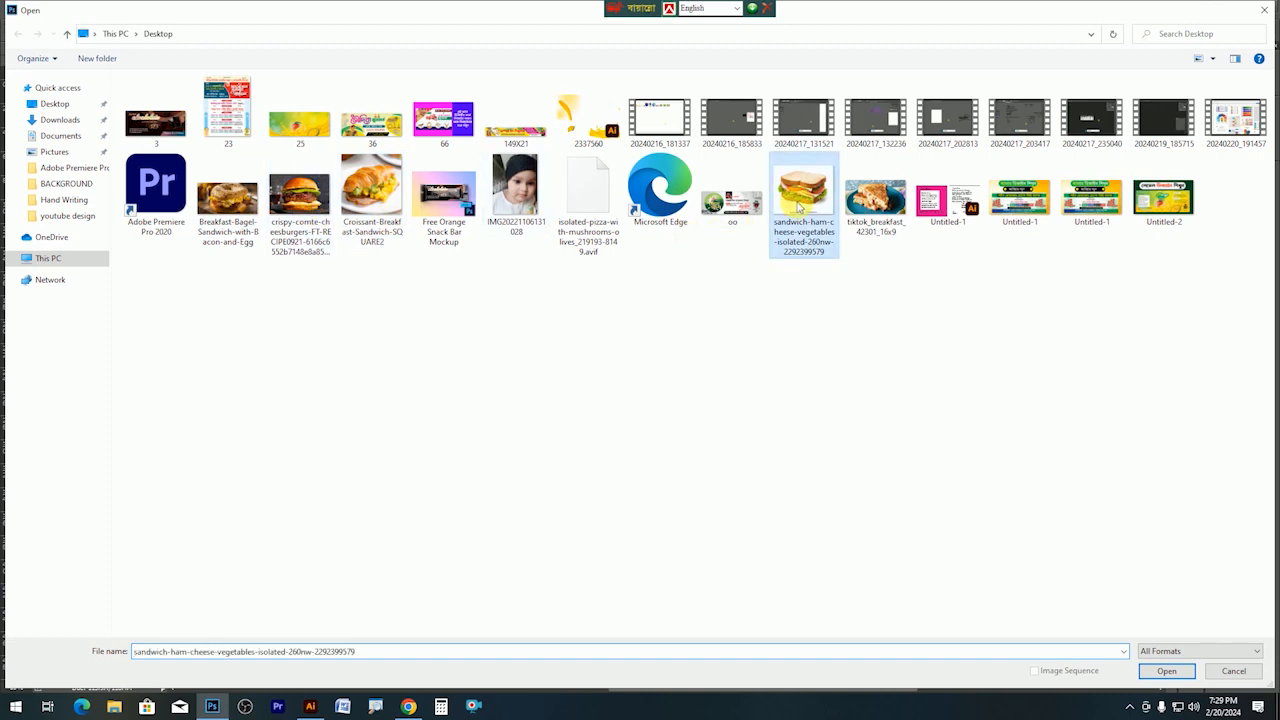
pyautogui.click(615, 262)
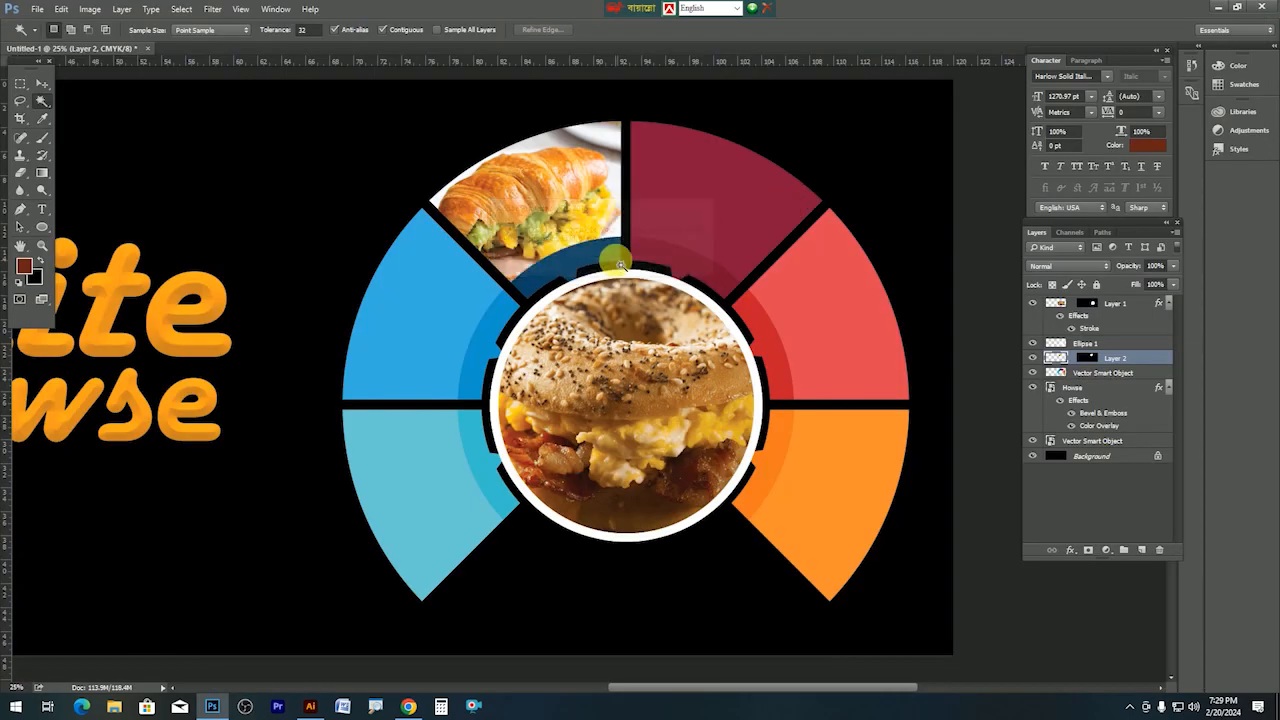
pyautogui.hotkey('ctrl', 'o')
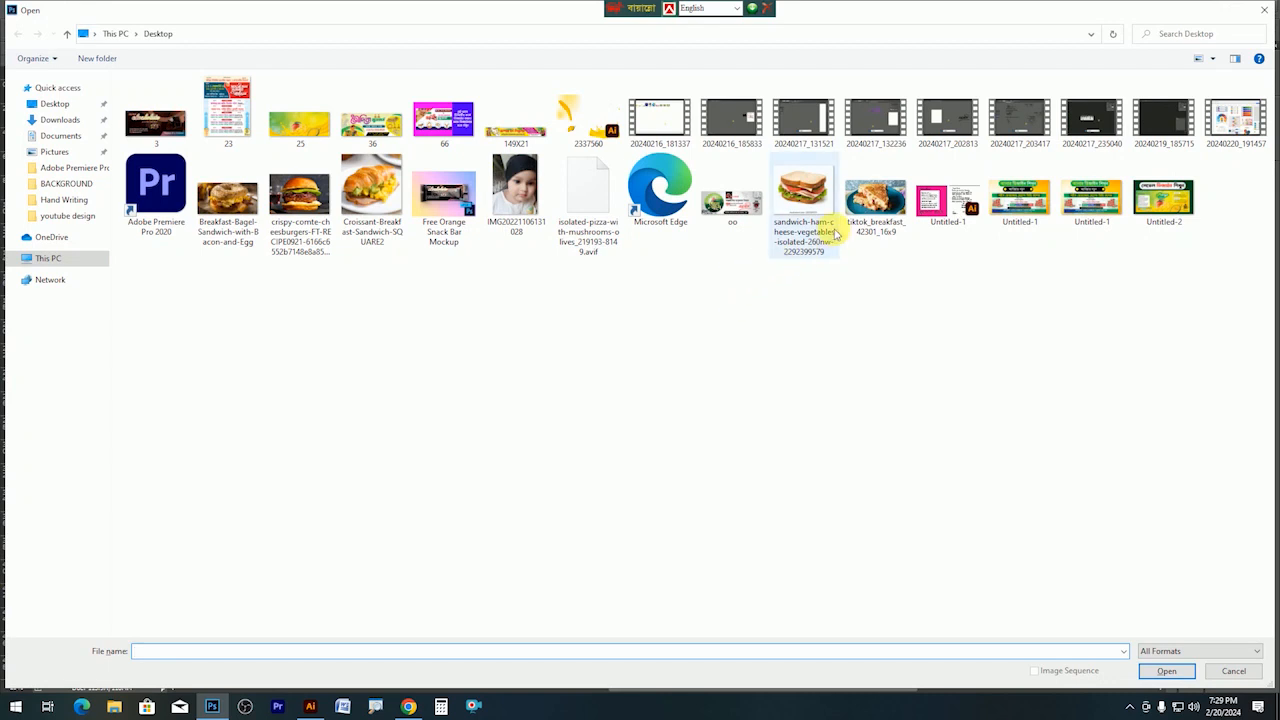
pyautogui.doubleClick(878, 212)
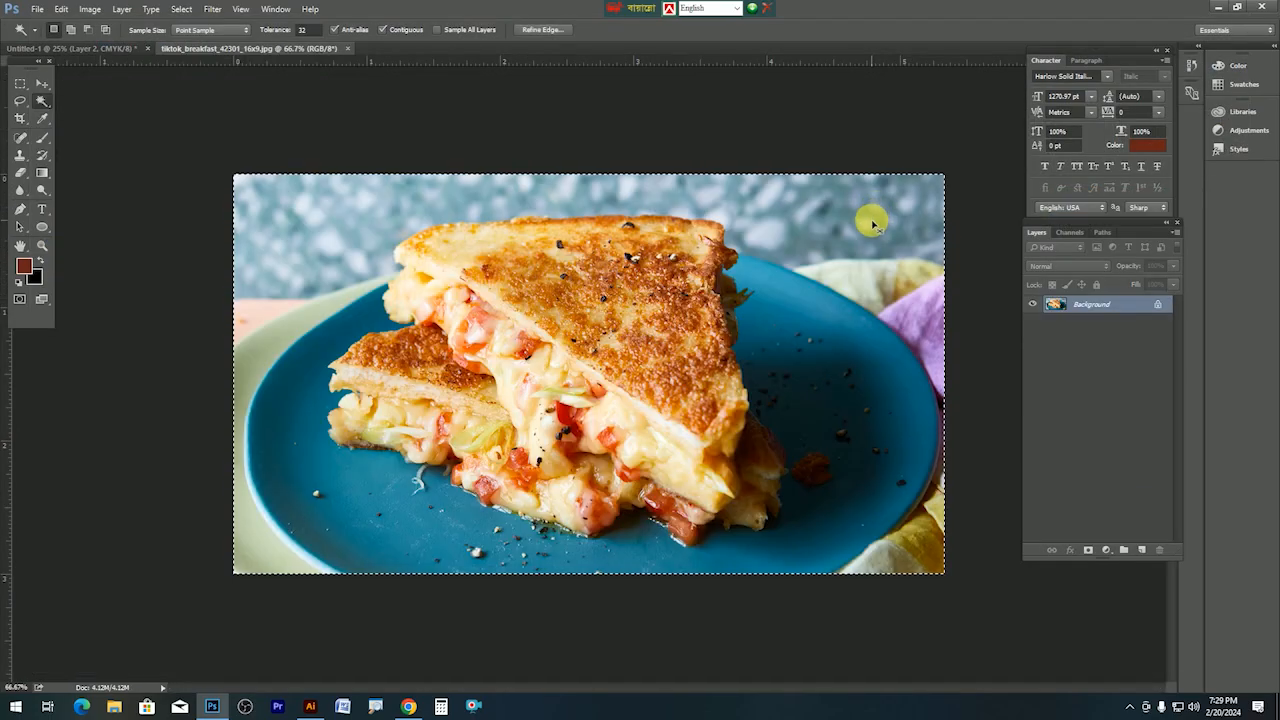
pyautogui.hotkey('ctrl', 'w')
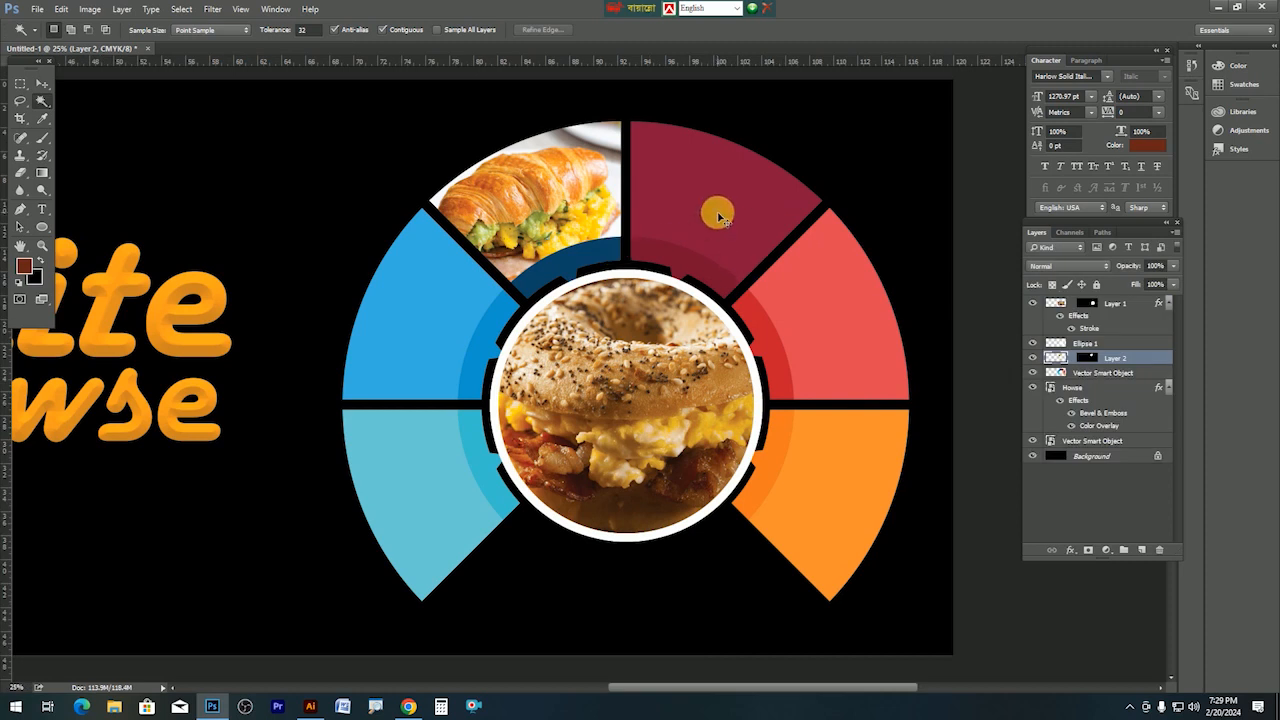
# Paste the sandwich into the dark red top wedge, scale to 117% and move it up.
pyautogui.keyDown('ctrl'); pyautogui.click(728, 222); pyautogui.keyUp('ctrl')
pyautogui.click(728, 216)
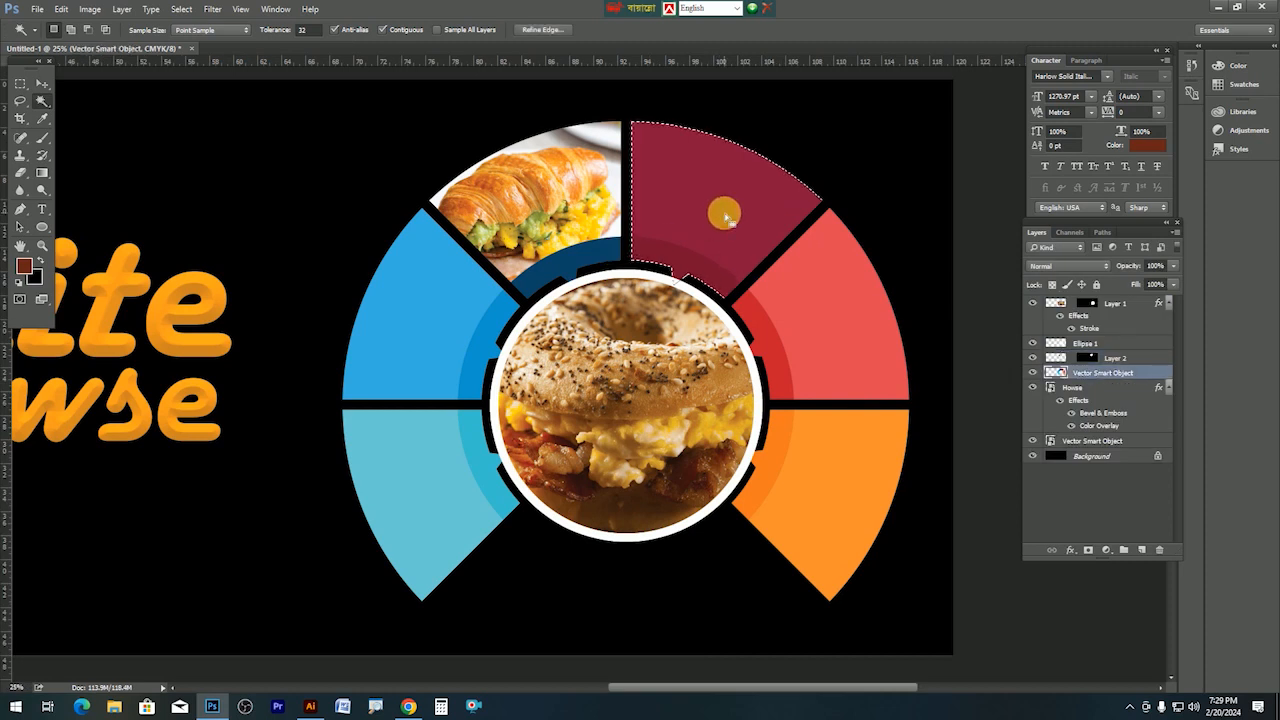
pyautogui.hotkey('ctrl', 'alt', 'shift', 'v')
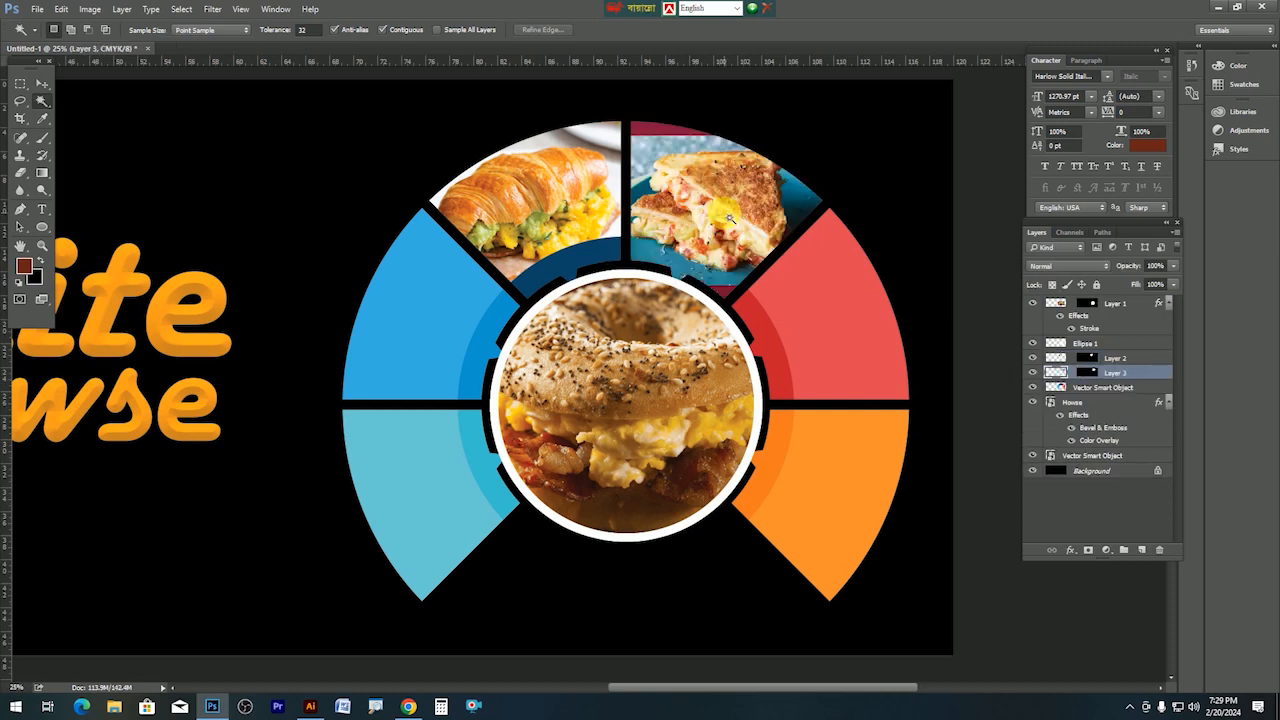
pyautogui.hotkey('ctrl', 't')
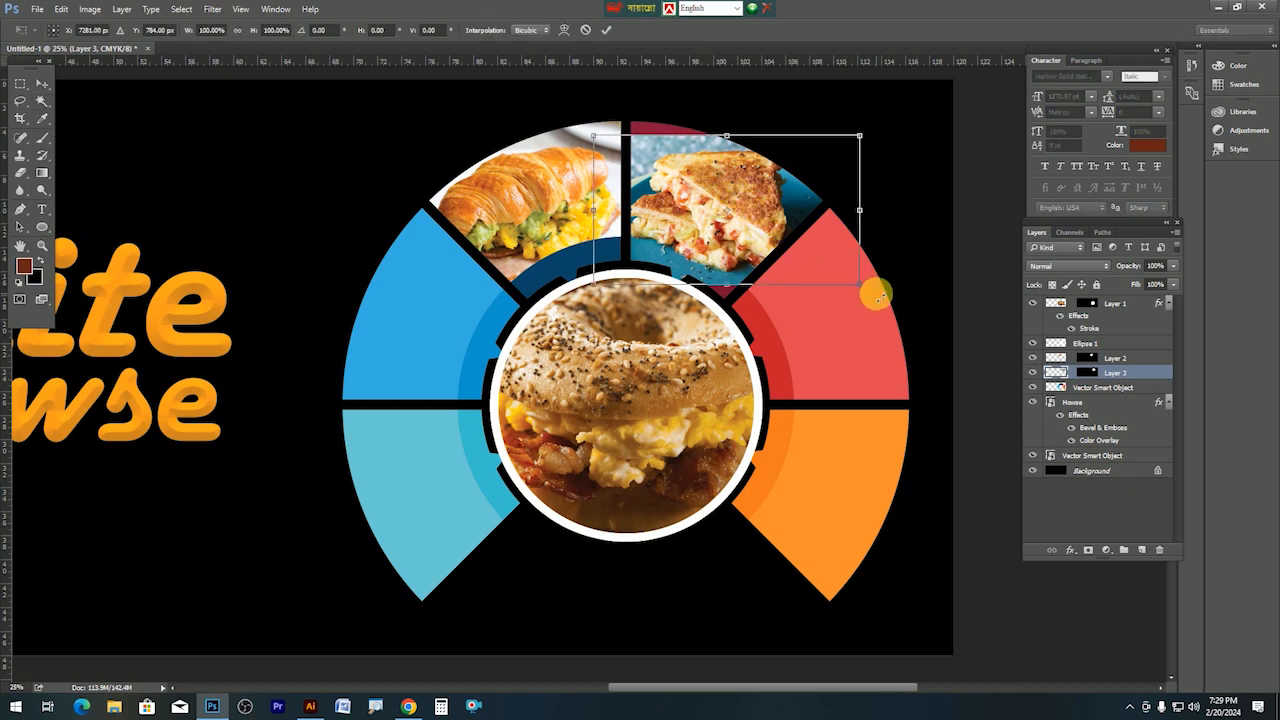
pyautogui.moveTo(872, 295); pyautogui.dragTo(882, 297)
pyautogui.moveTo(730, 262)
pyautogui.mouseDown()
pyautogui.moveTo(730, 208)
pyautogui.moveTo(770, 220)
pyautogui.moveTo(744, 265)
pyautogui.moveTo(718, 259)
pyautogui.moveTo(741, 241)
pyautogui.mouseUp()
pyautogui.press('Return')
pyautogui.press('w')
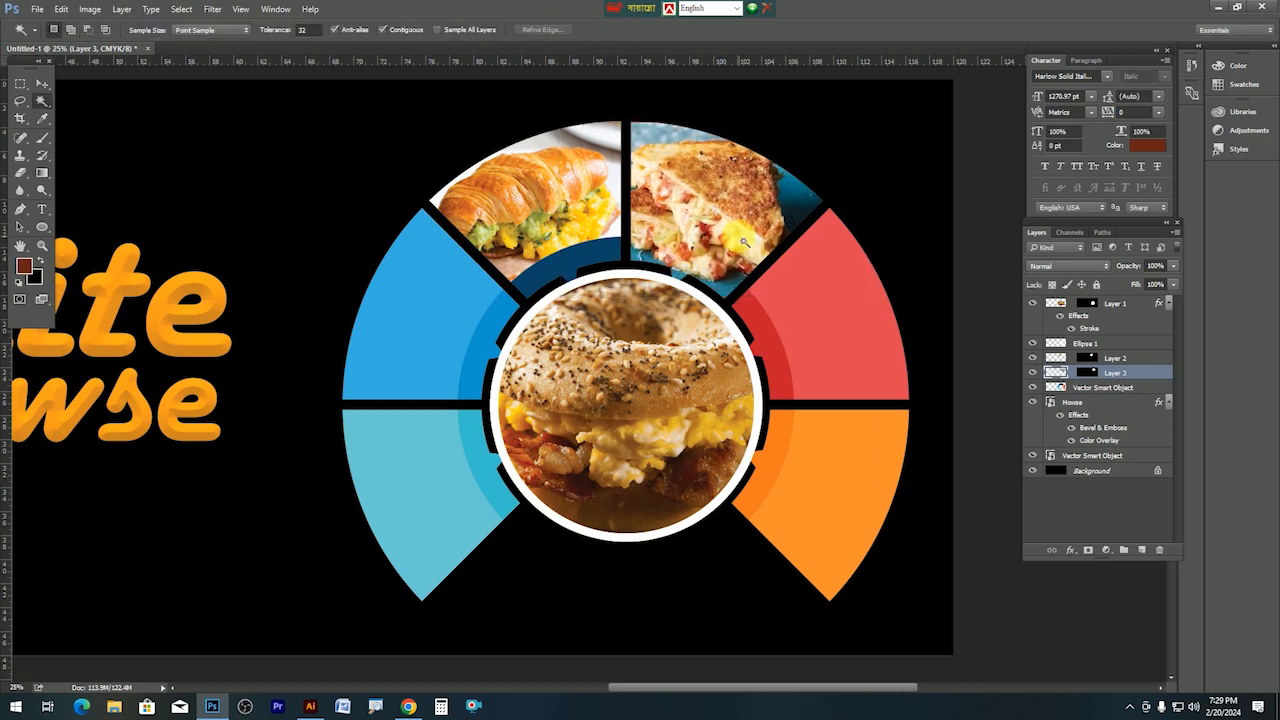
# Open the cheeseburger photo, copy the whole image, and close it.
pyautogui.click(38, 14)
pyautogui.click(80, 40)
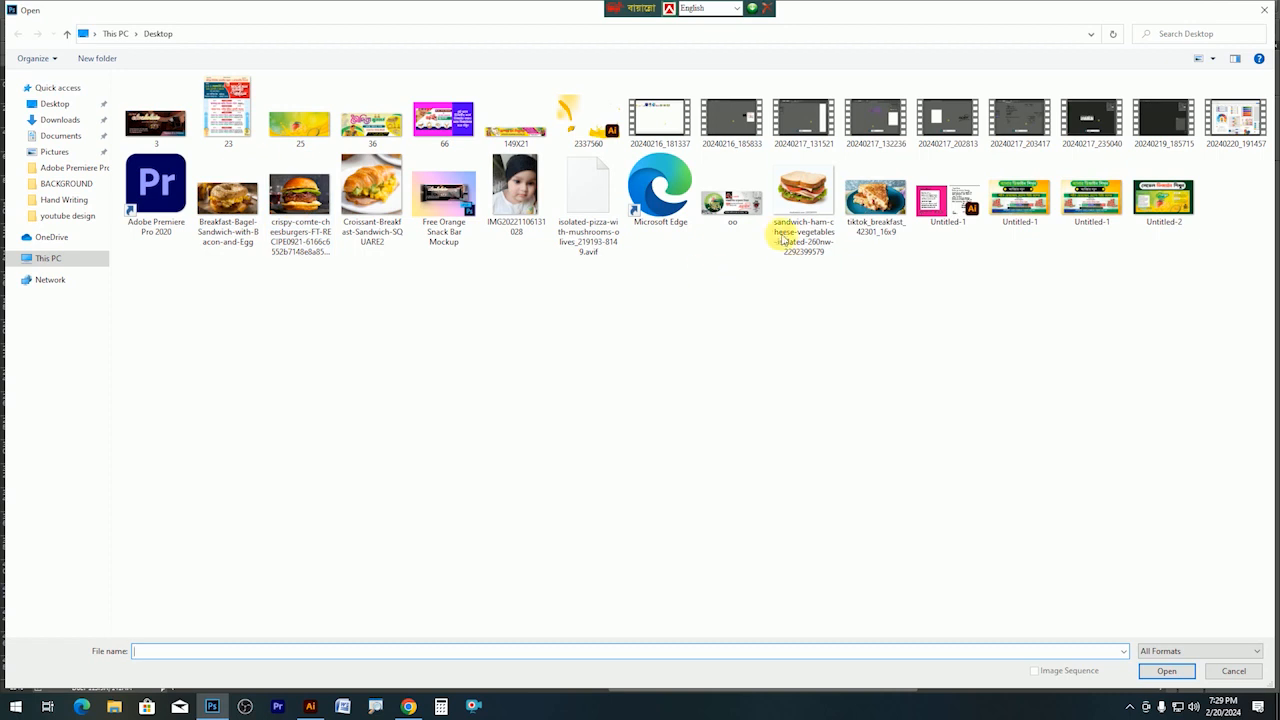
pyautogui.doubleClick(299, 208)
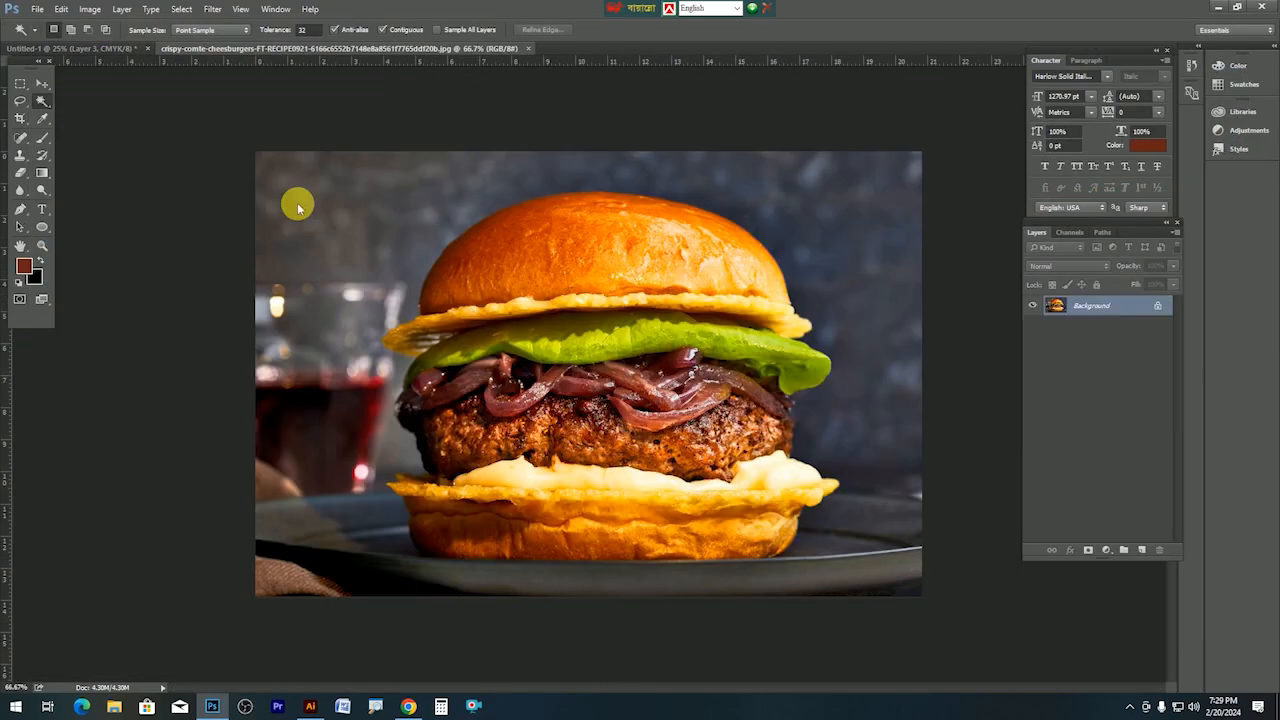
pyautogui.hotkey('ctrl', 'a')
pyautogui.hotkey('ctrl', 'c')
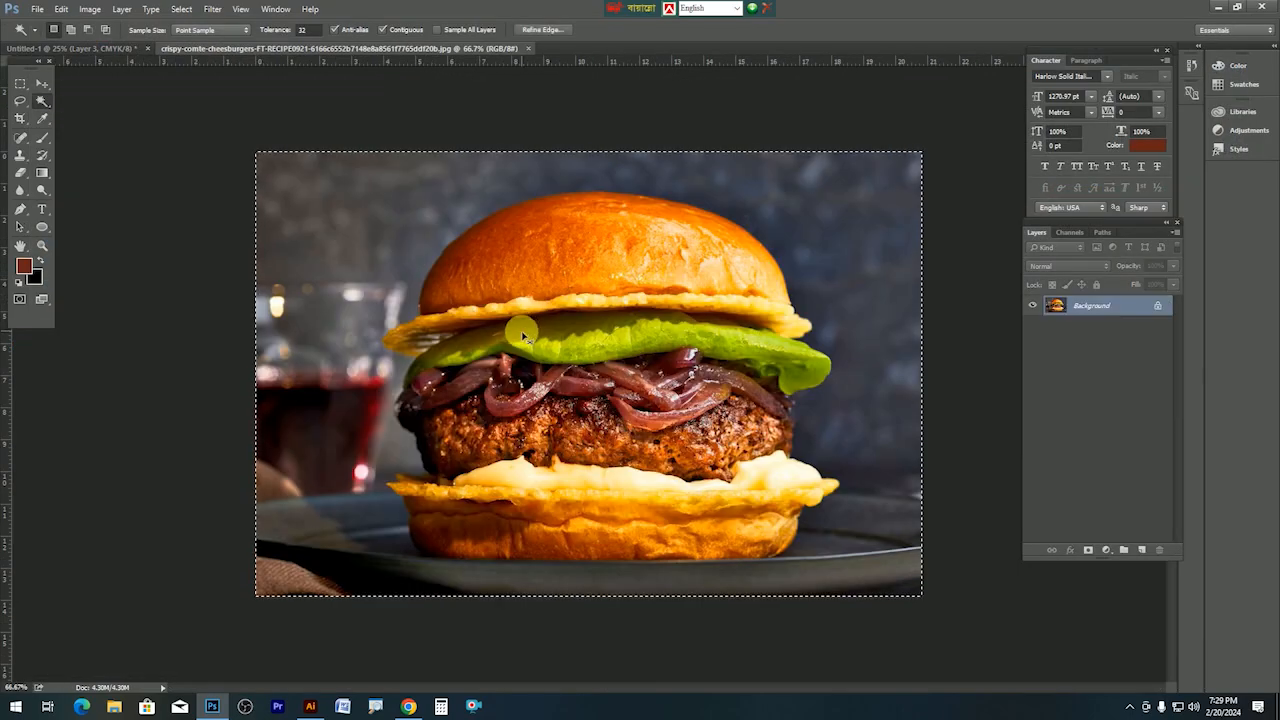
pyautogui.hotkey('ctrl', 'w')
# Paste the burger into the upper-left blue segment and enlarge it to fill.
pyautogui.keyDown('ctrl'); pyautogui.click(405, 340); pyautogui.keyUp('ctrl')
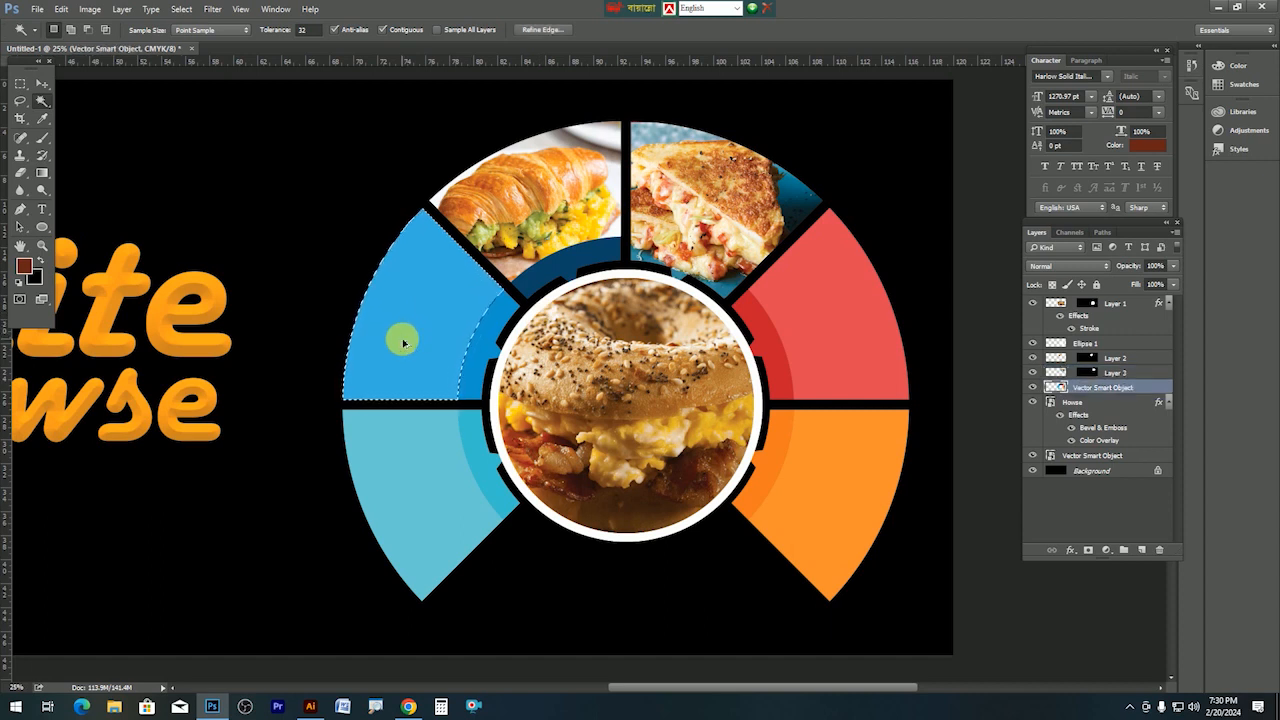
pyautogui.hotkey('ctrl', 'alt', 'shift', 'v')
pyautogui.hotkey('ctrl', 't')
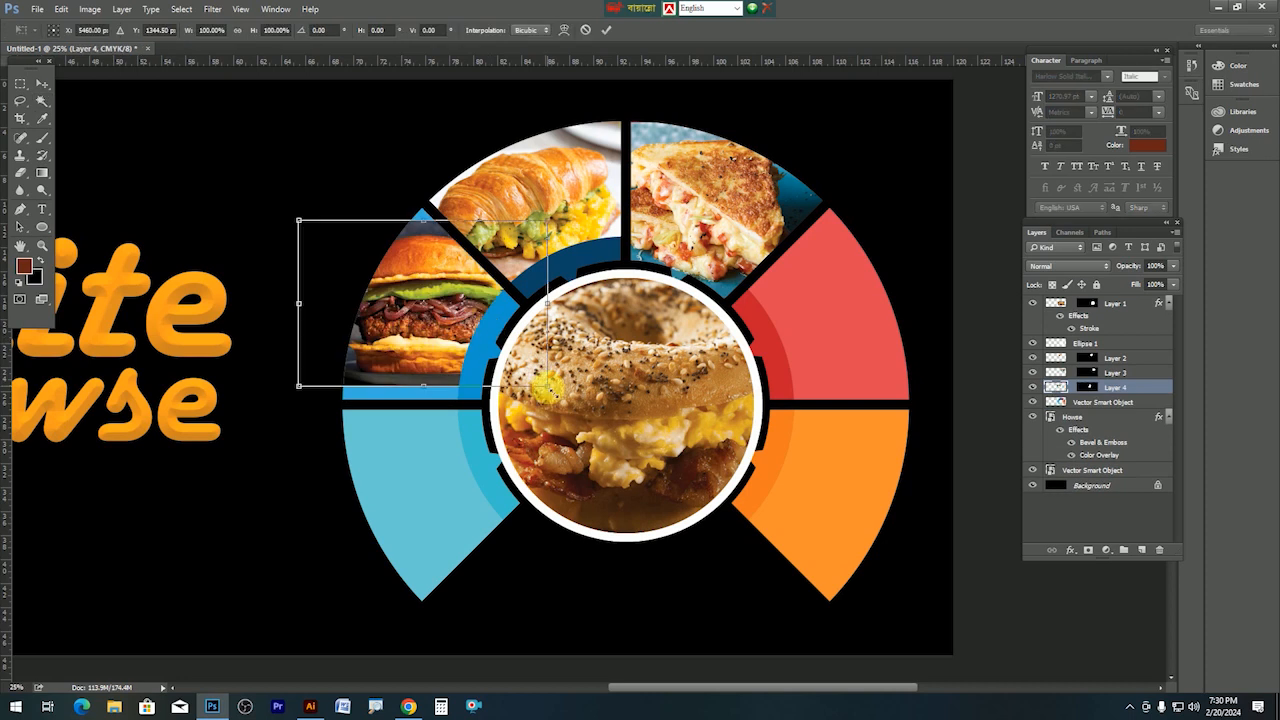
pyautogui.moveTo(545, 392); pyautogui.dragTo(412, 382)
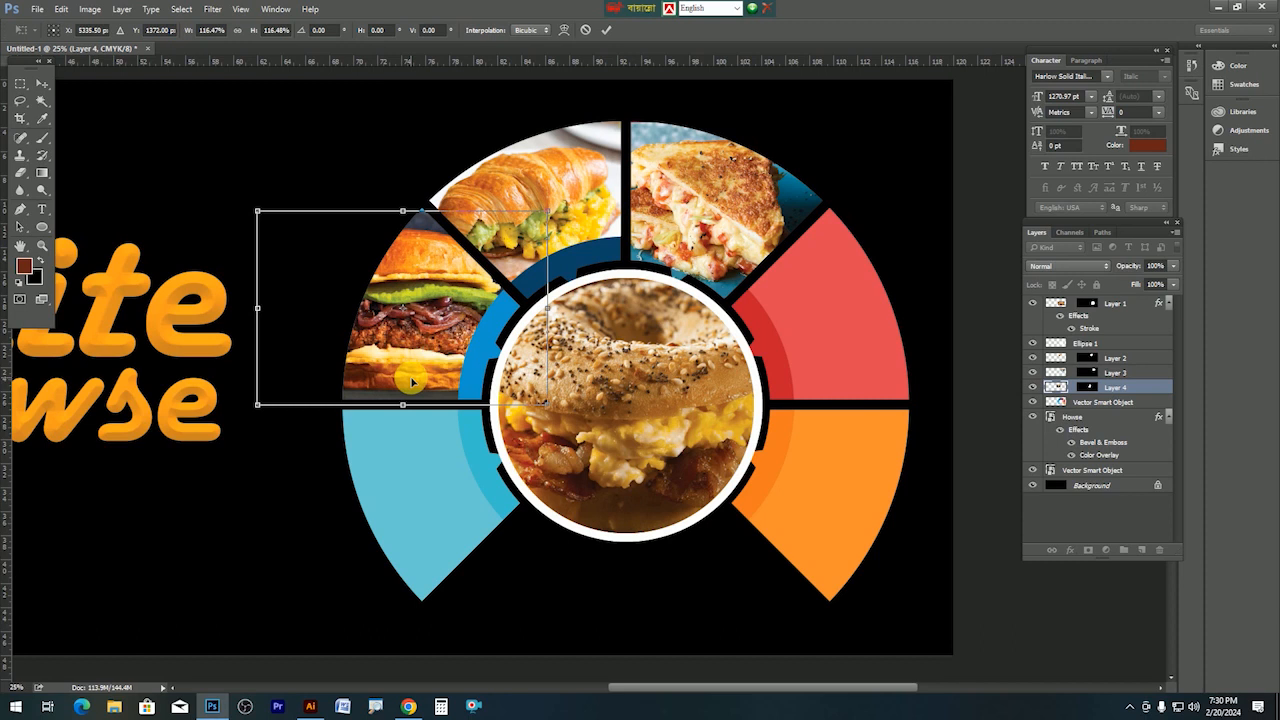
pyautogui.press('Return')
pyautogui.press('w')
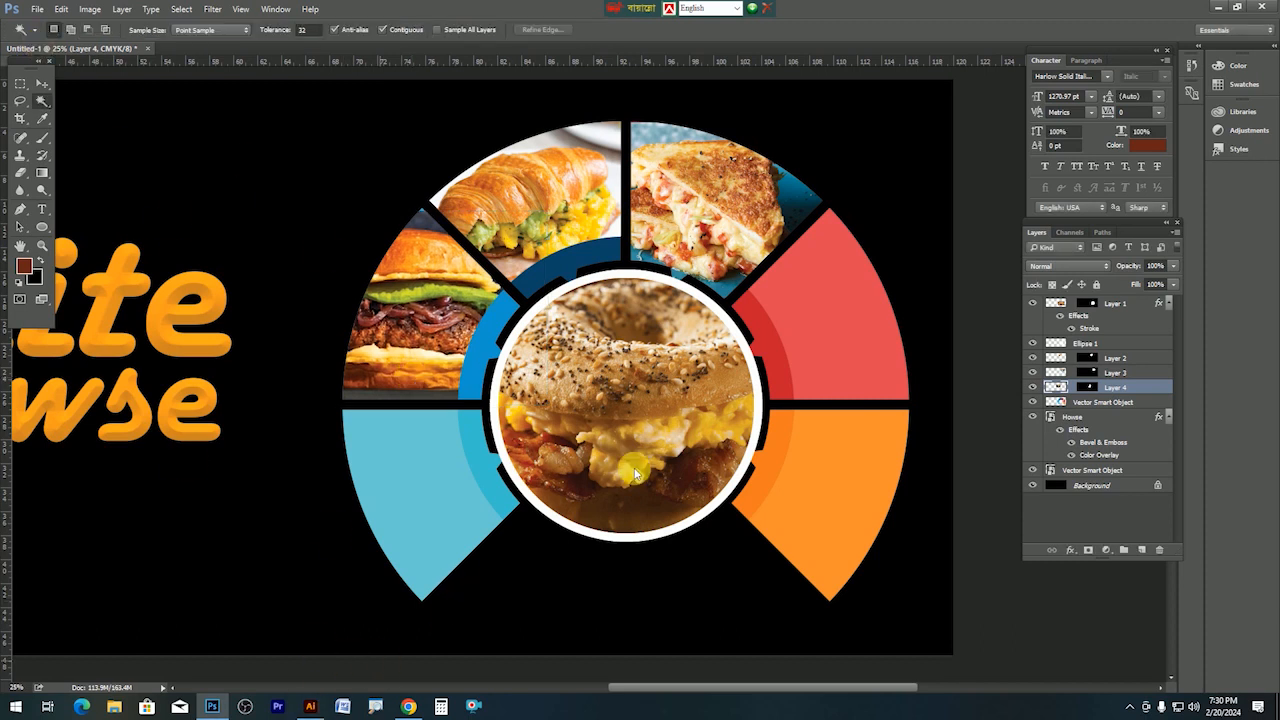
# Choose the ham sandwich image file and drag it into the browser.
pyautogui.hotkey('ctrl', 'o')
pyautogui.click(805, 195)
pyautogui.moveTo(809, 224); pyautogui.dragTo(823, 10)
# Copy the ham-and-cheese sandwich image from Chrome and cancel Photoshop's Open dialog.
pyautogui.rightClick(627, 370)
pyautogui.click(660, 424)
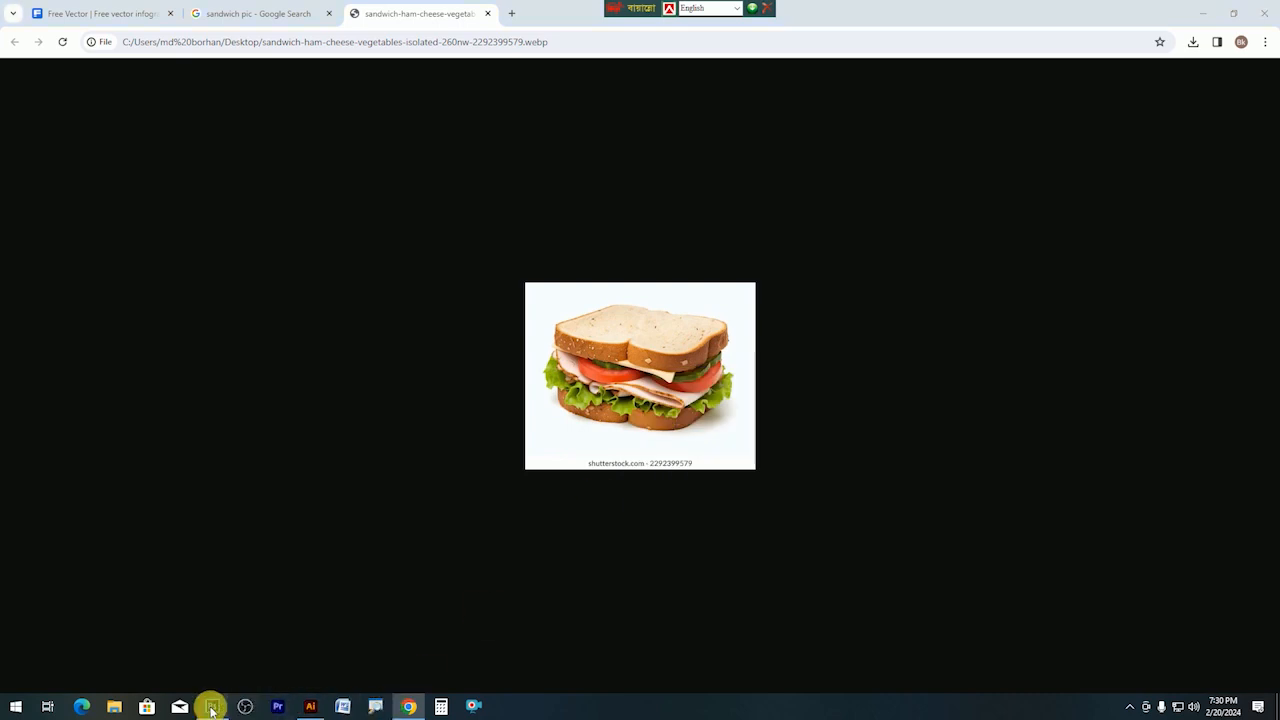
pyautogui.click(212, 706)
pyautogui.click(1268, 9)
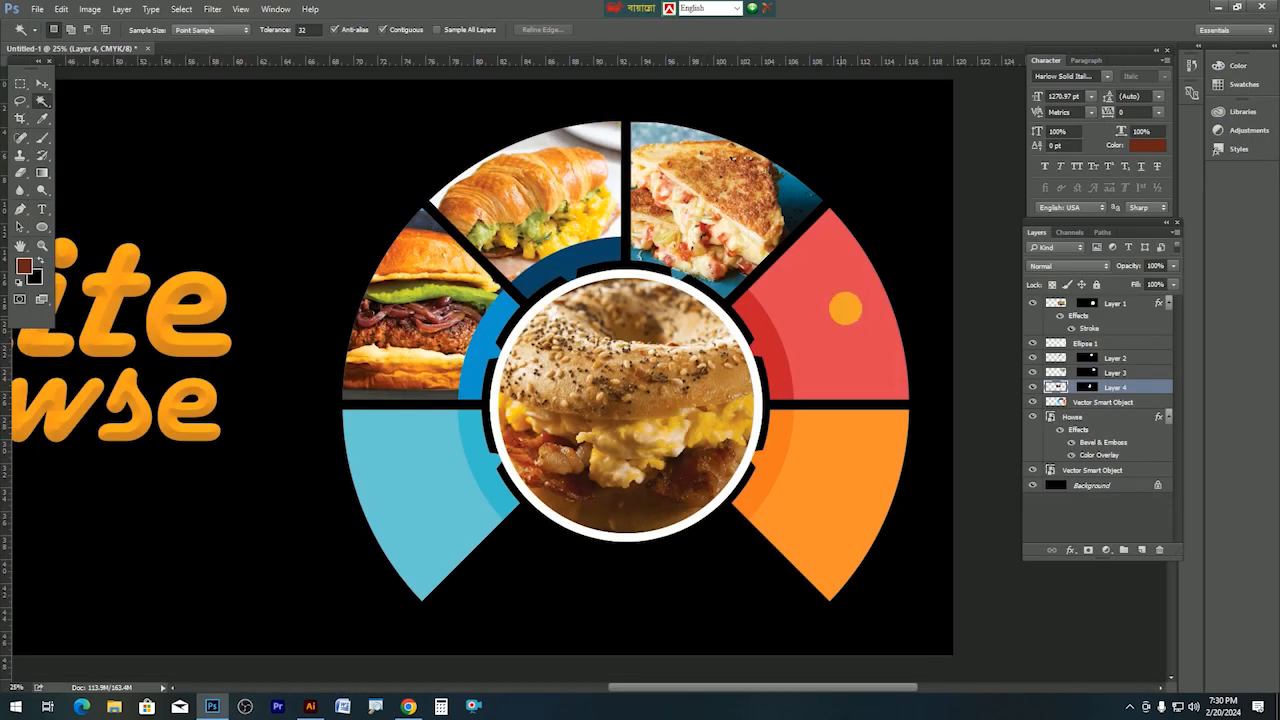
# Paste the sandwich into the upper-right red segment and enlarge it past 449% to cover it.
pyautogui.keyDown('ctrl'); pyautogui.click(826, 308); pyautogui.keyUp('ctrl')
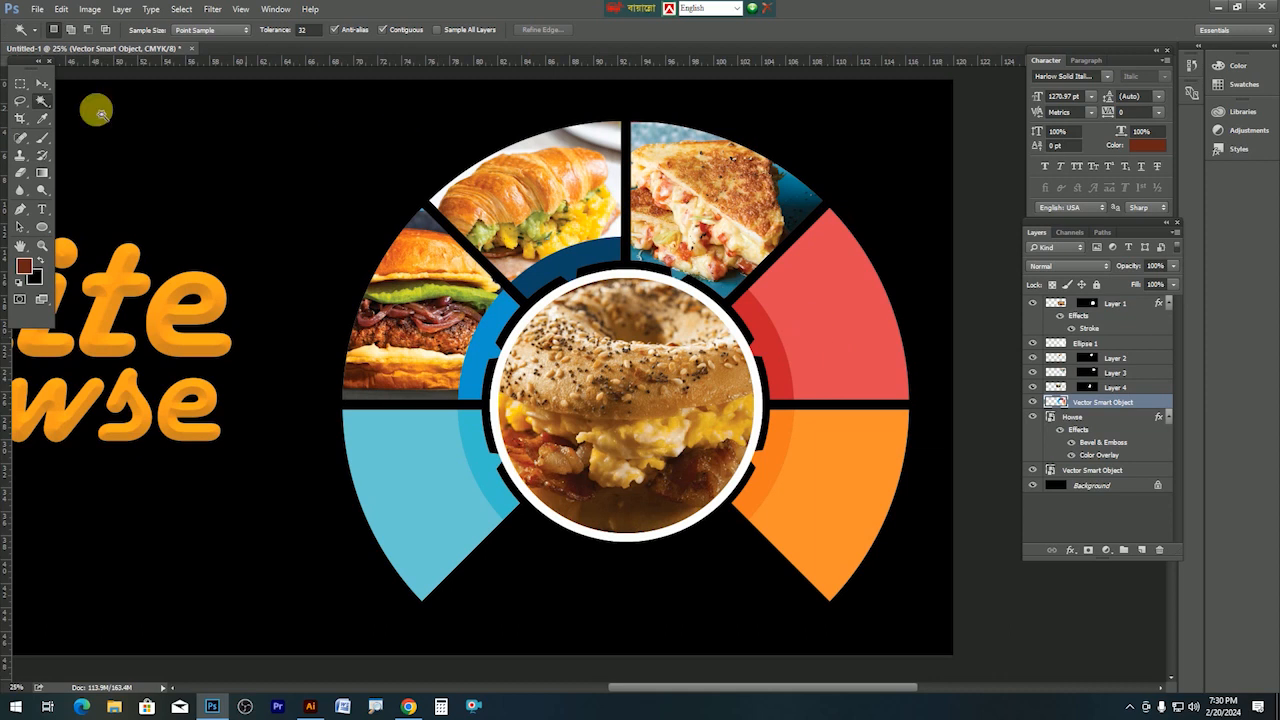
pyautogui.click(42, 83)
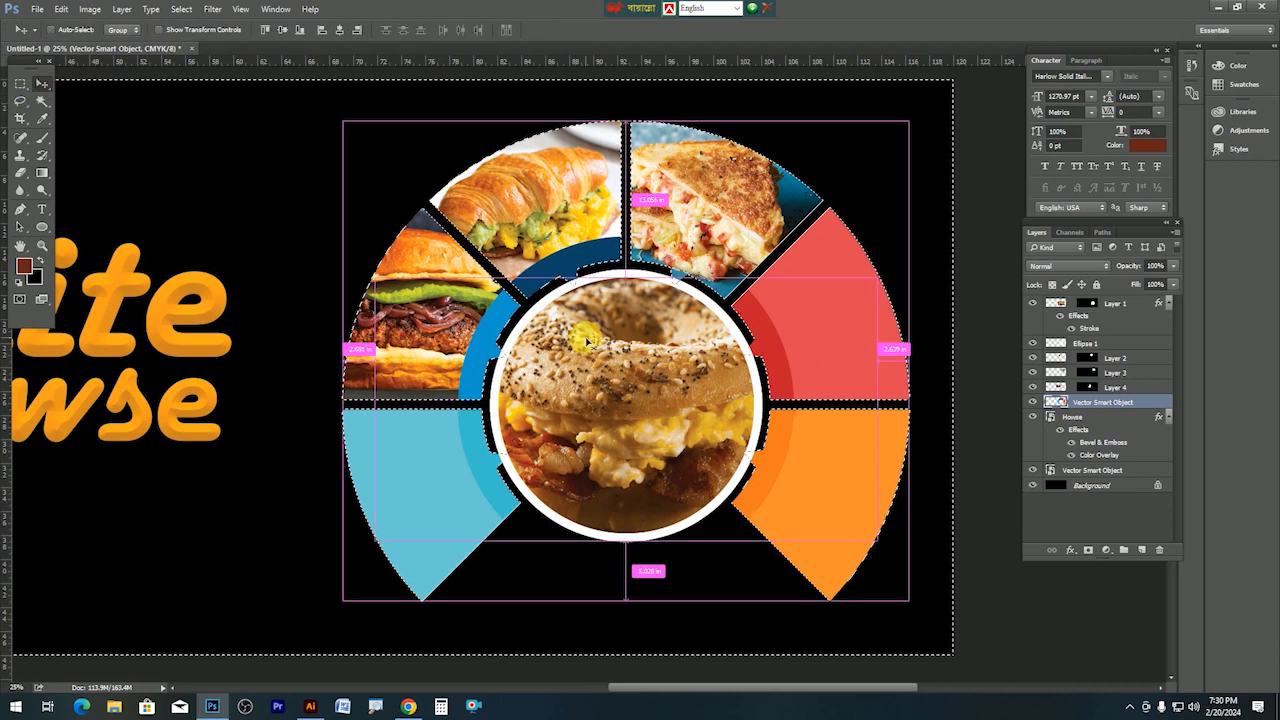
pyautogui.click(42, 100)
pyautogui.click(795, 310)
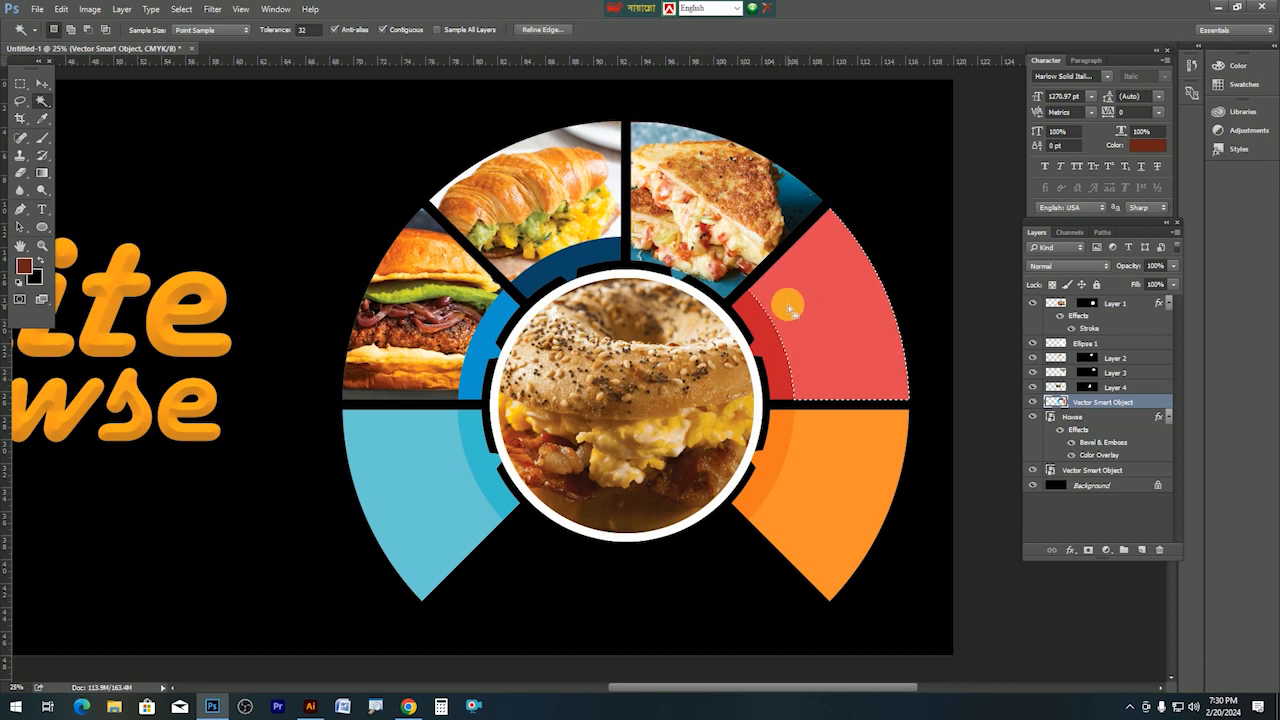
pyautogui.hotkey('ctrl', 'alt', 'shift', 'v')
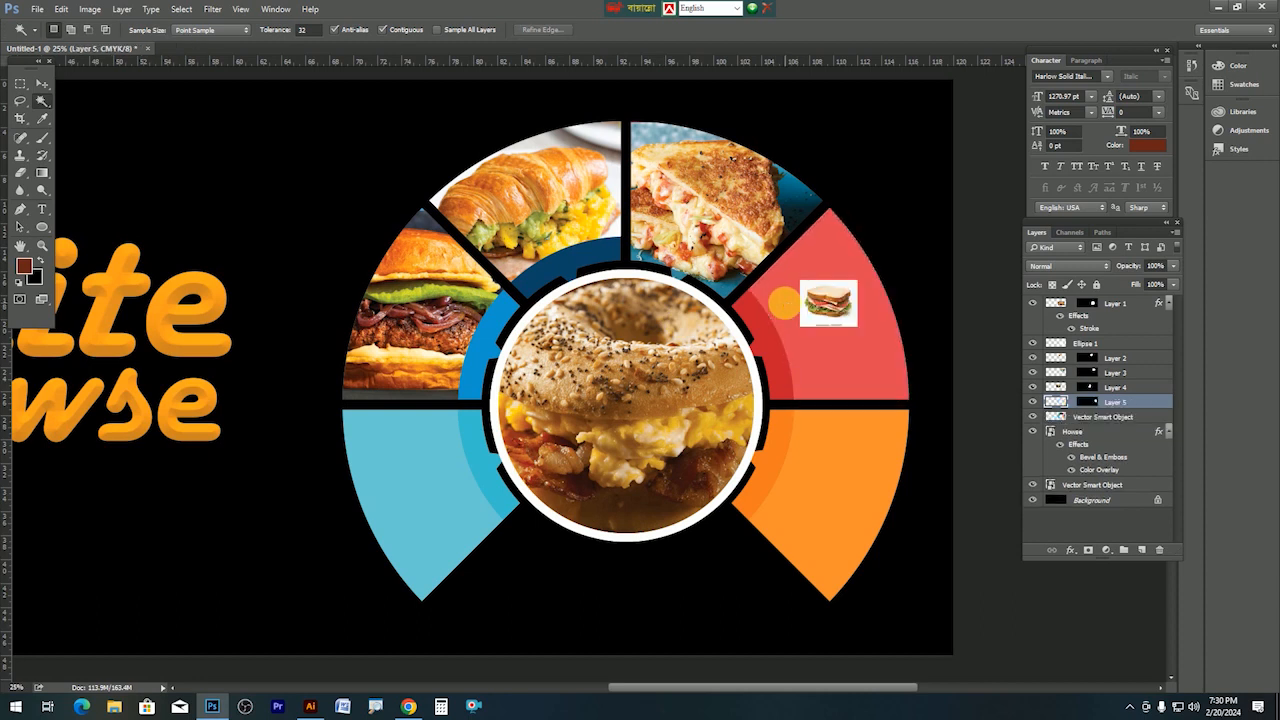
pyautogui.hotkey('ctrl', 't')
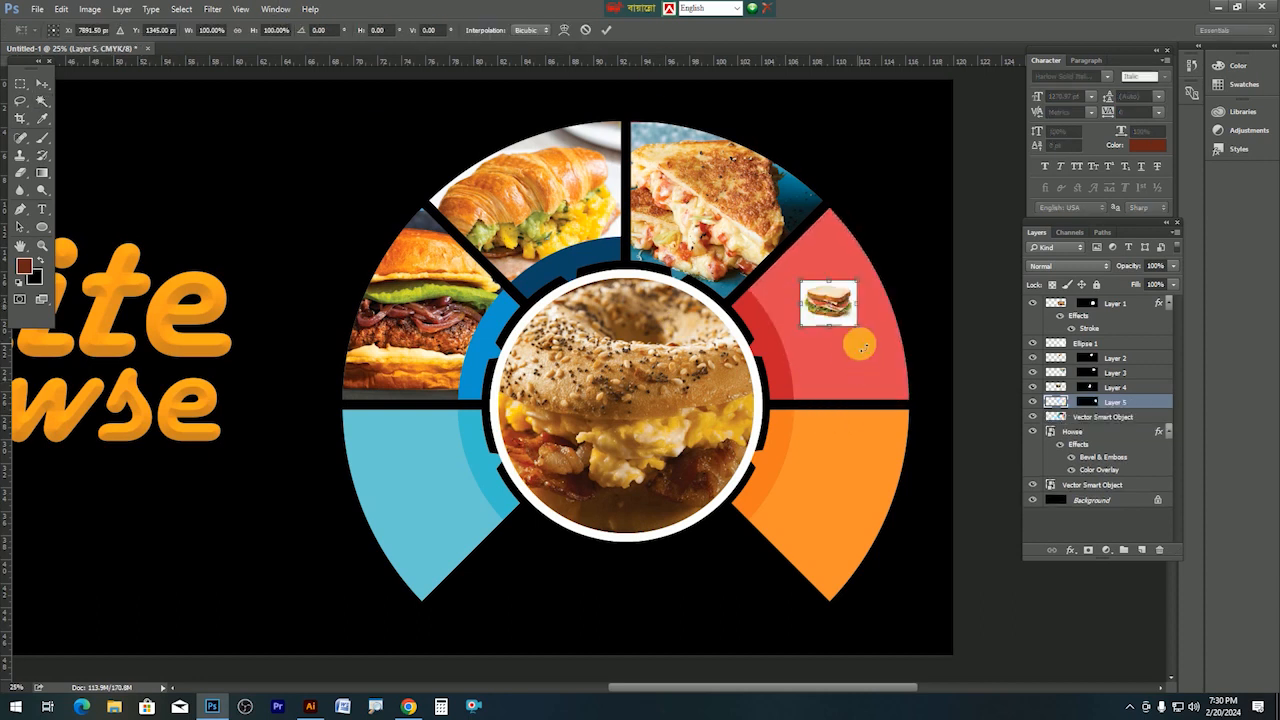
pyautogui.moveTo(862, 333); pyautogui.dragTo(934, 434)
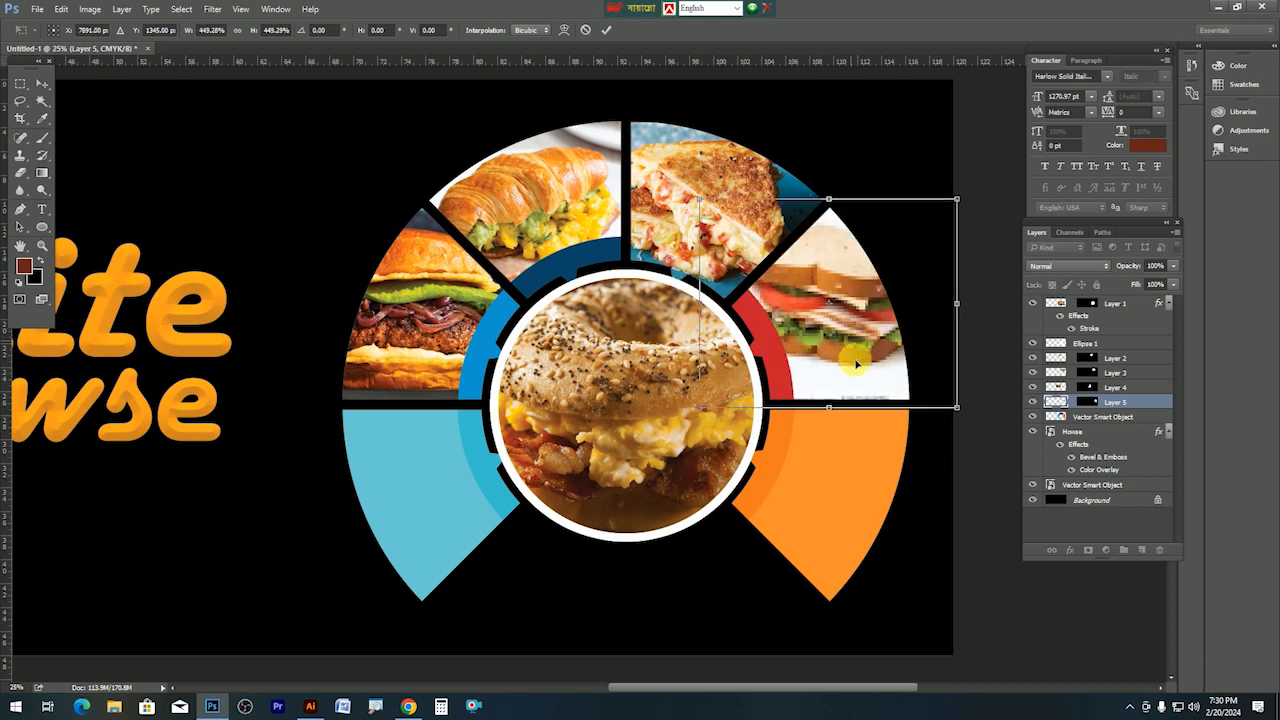
pyautogui.moveTo(849, 350); pyautogui.dragTo(857, 366)
pyautogui.moveTo(964, 224); pyautogui.dragTo(980, 208)
pyautogui.press('Return')
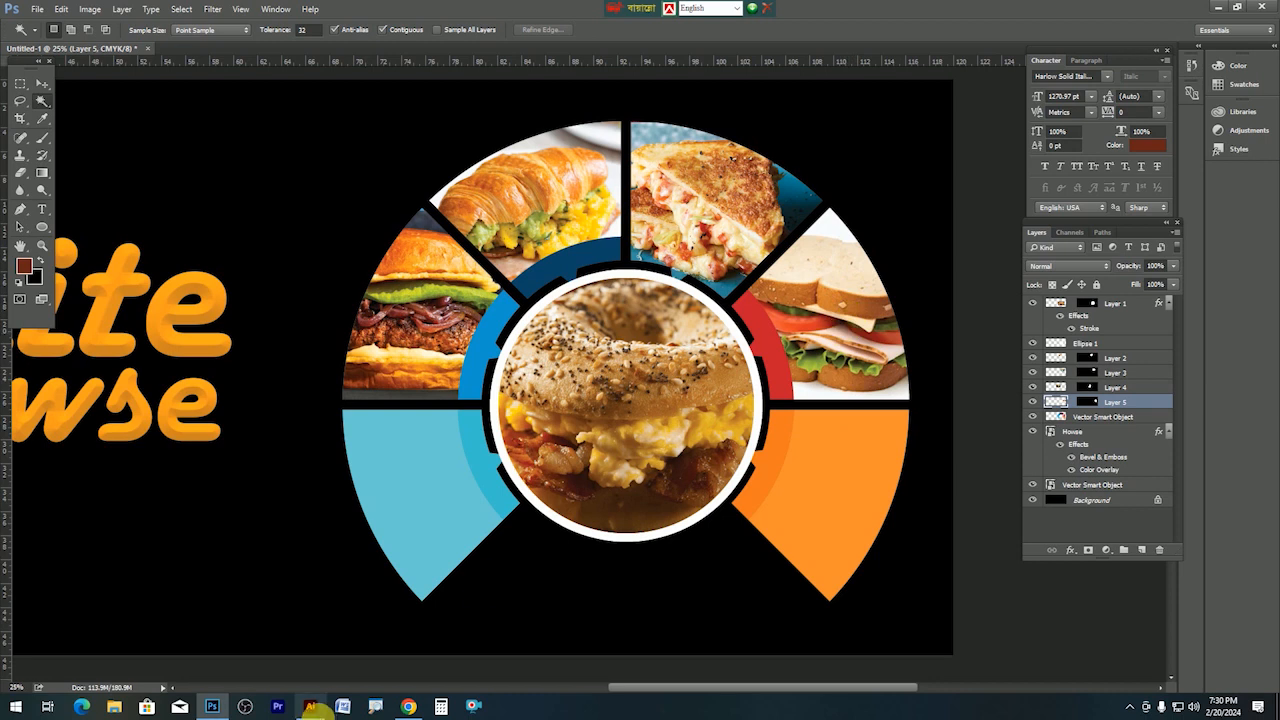
# In the 'sandwich pic' image results, preview The Takeout breakfast sandwich and copy the image.
pyautogui.click(403, 706)
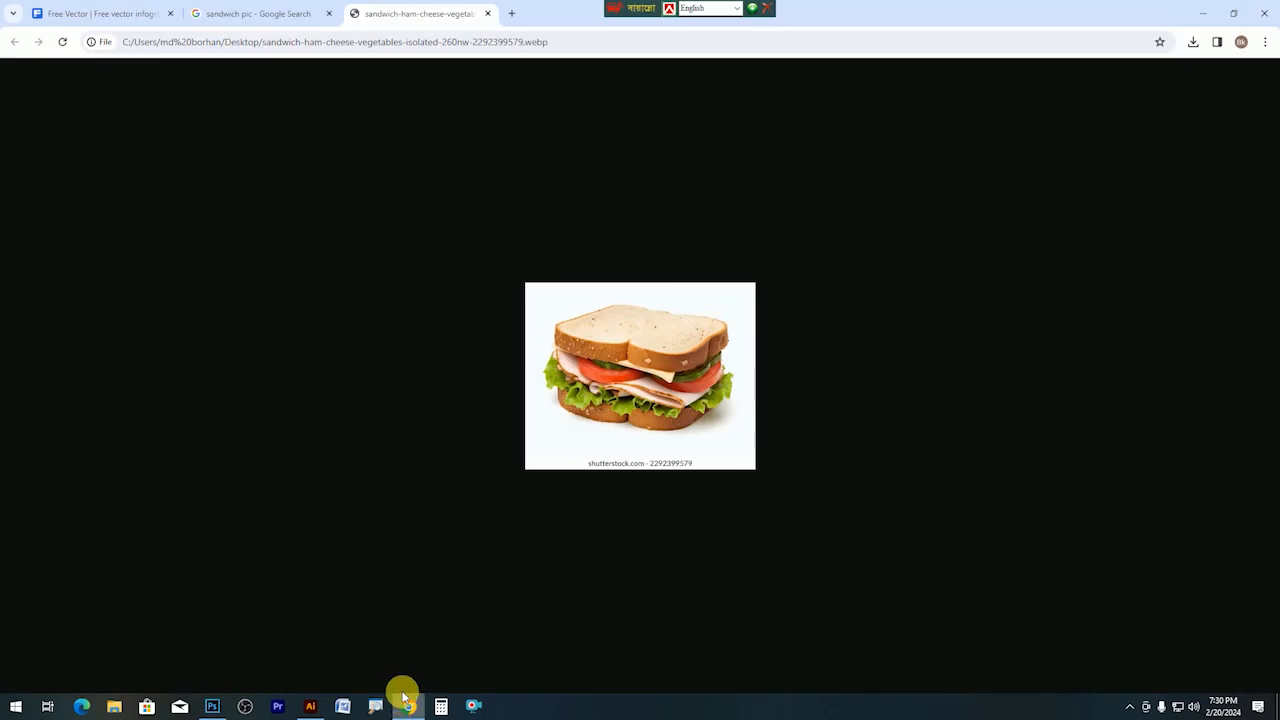
pyautogui.click(259, 22)
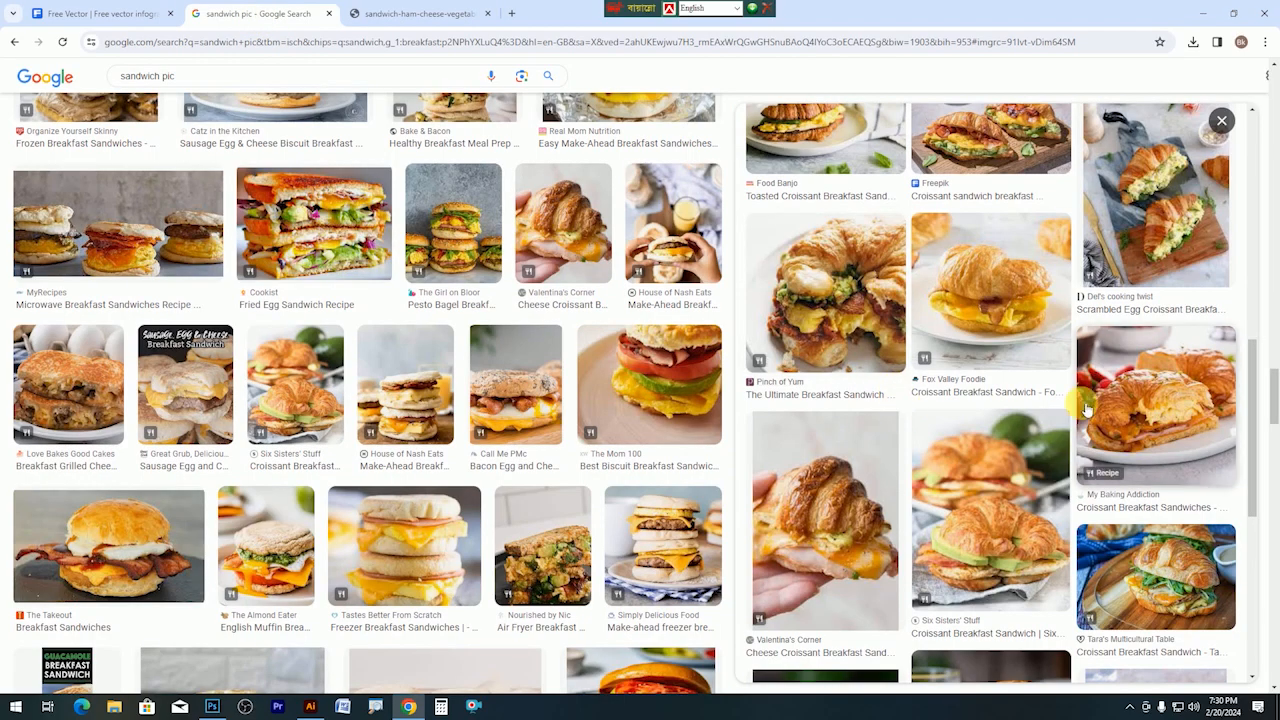
pyautogui.click(141, 535)
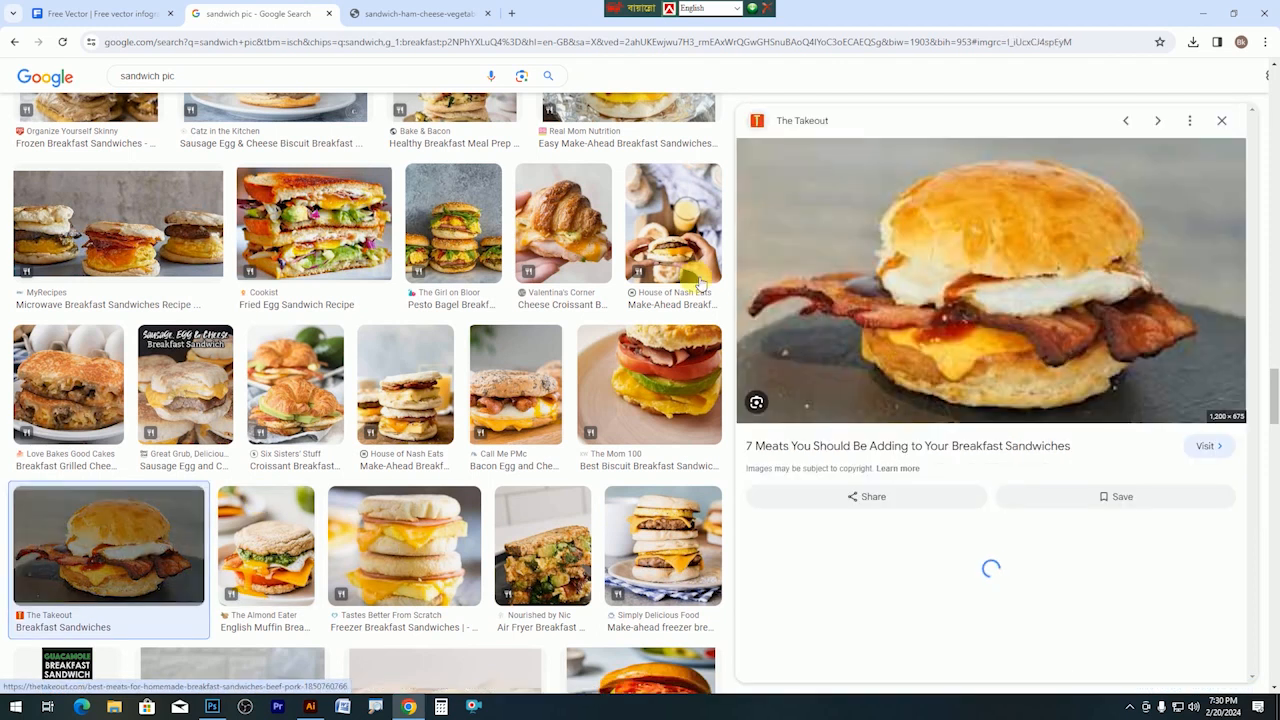
pyautogui.rightClick(991, 289)
pyautogui.click(1045, 482)
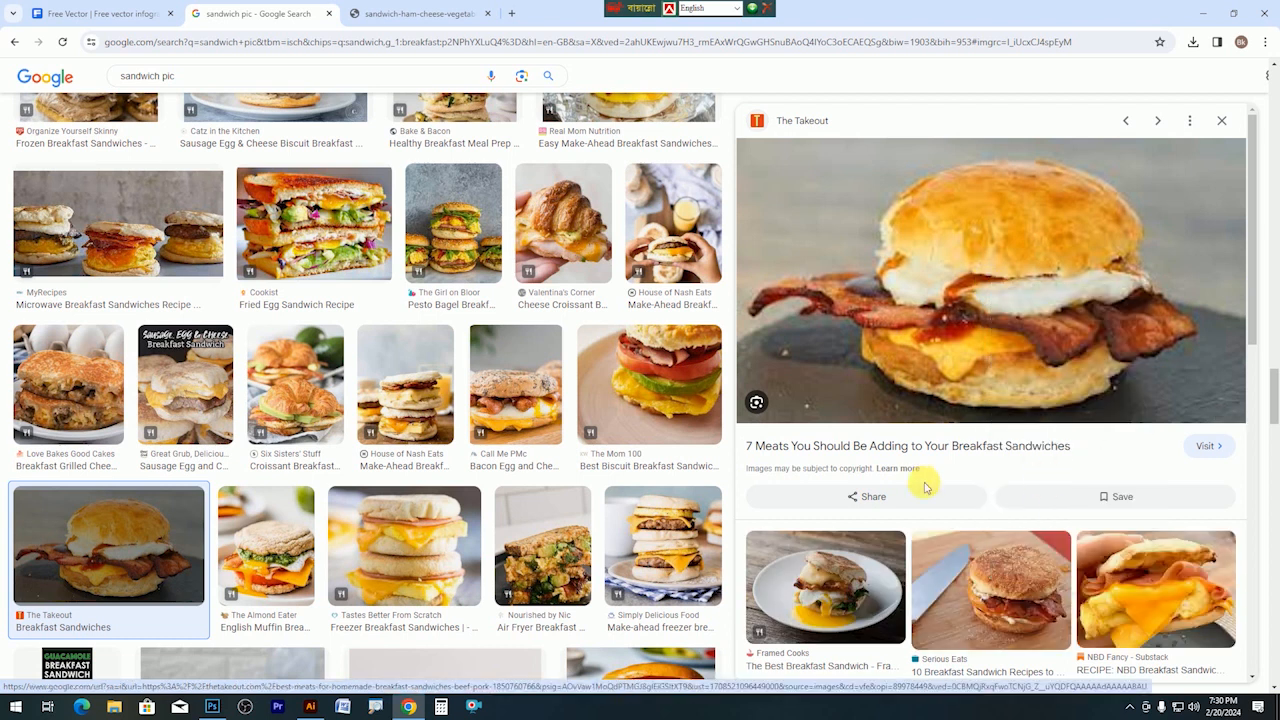
pyautogui.click(212, 706)
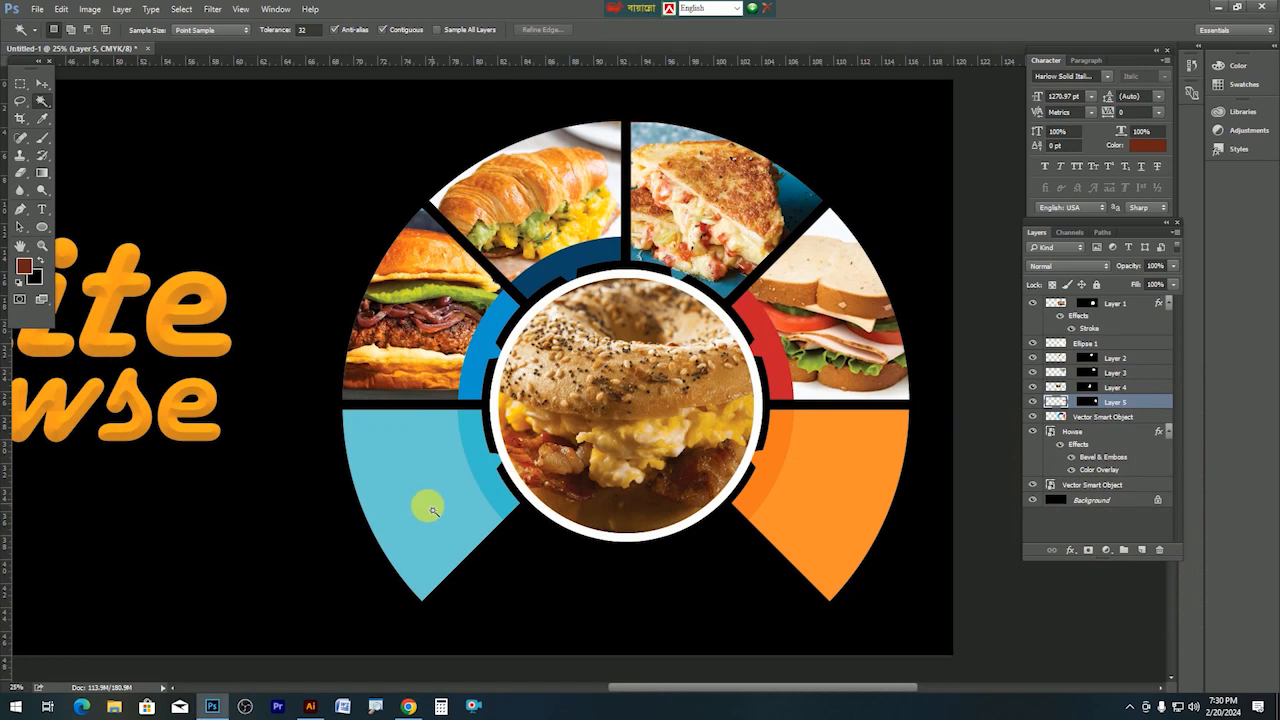
# Paste the bacon-and-egg sandwich into the lower-left light-blue segment, enlarged and repositioned to fill it.
pyautogui.click(41, 88)
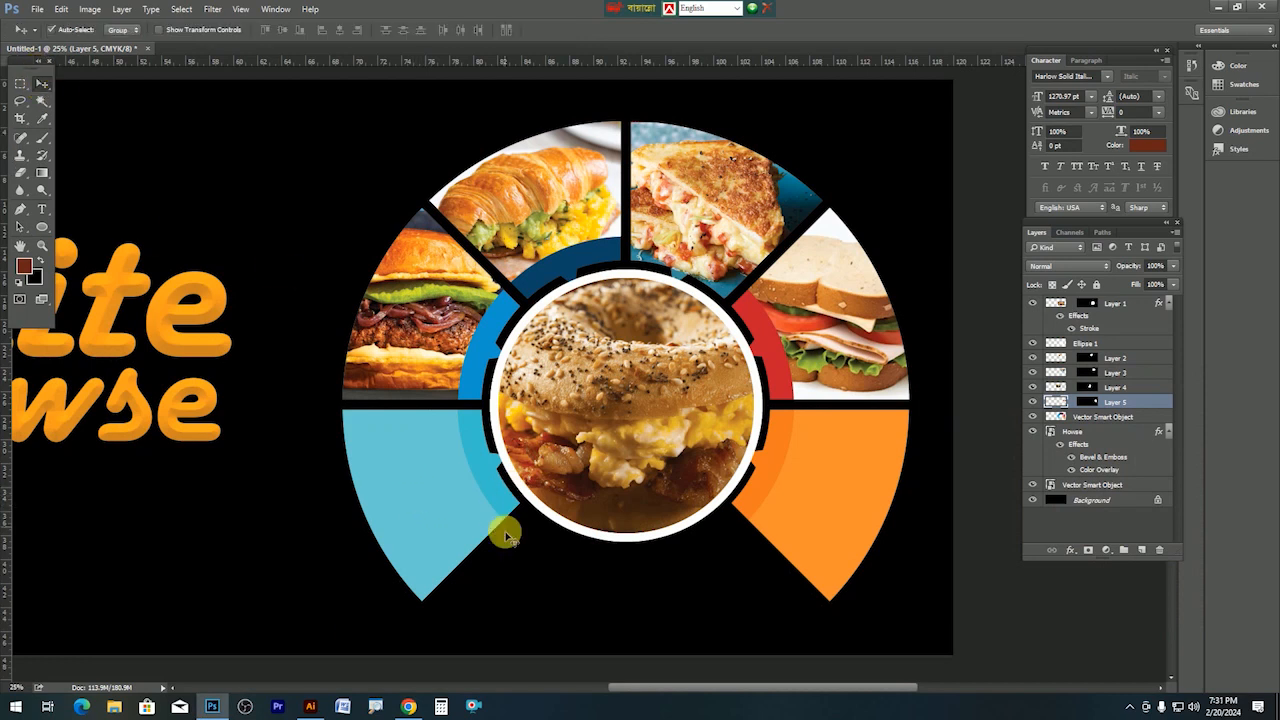
pyautogui.click(445, 494)
pyautogui.click(44, 103)
pyautogui.click(452, 524)
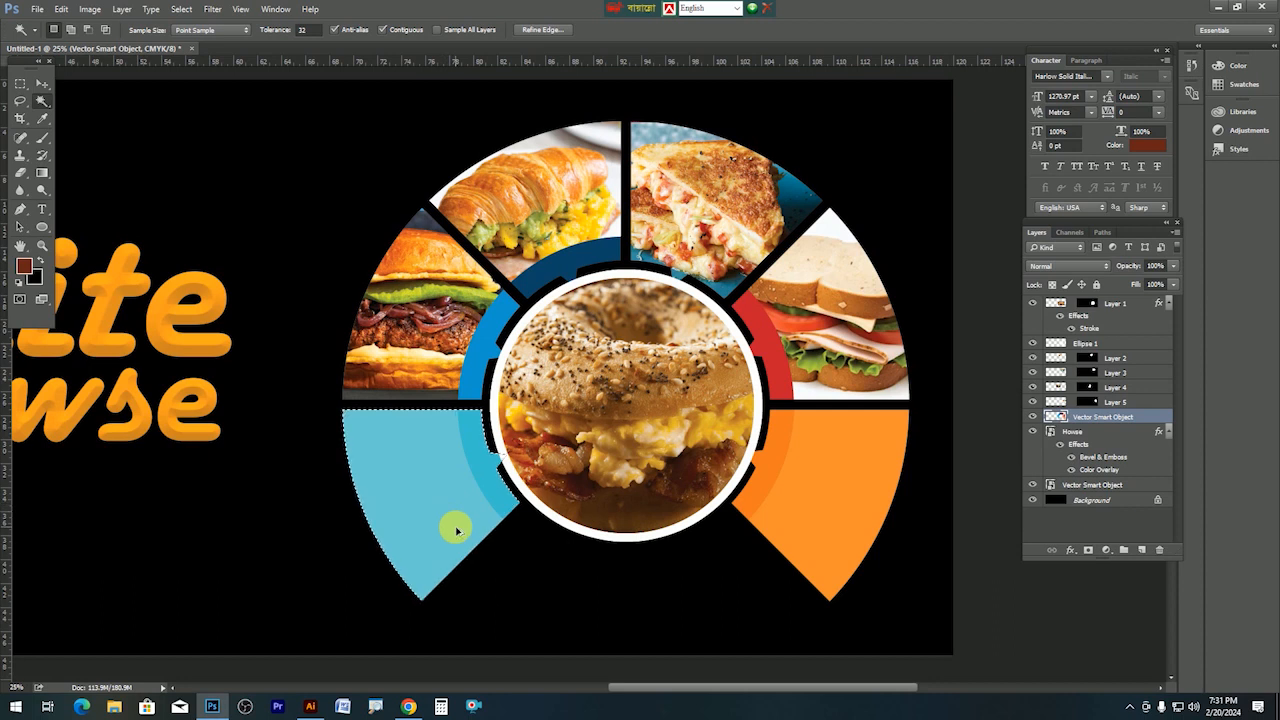
pyautogui.hotkey('ctrl', 'shift', 'alt', 'v')
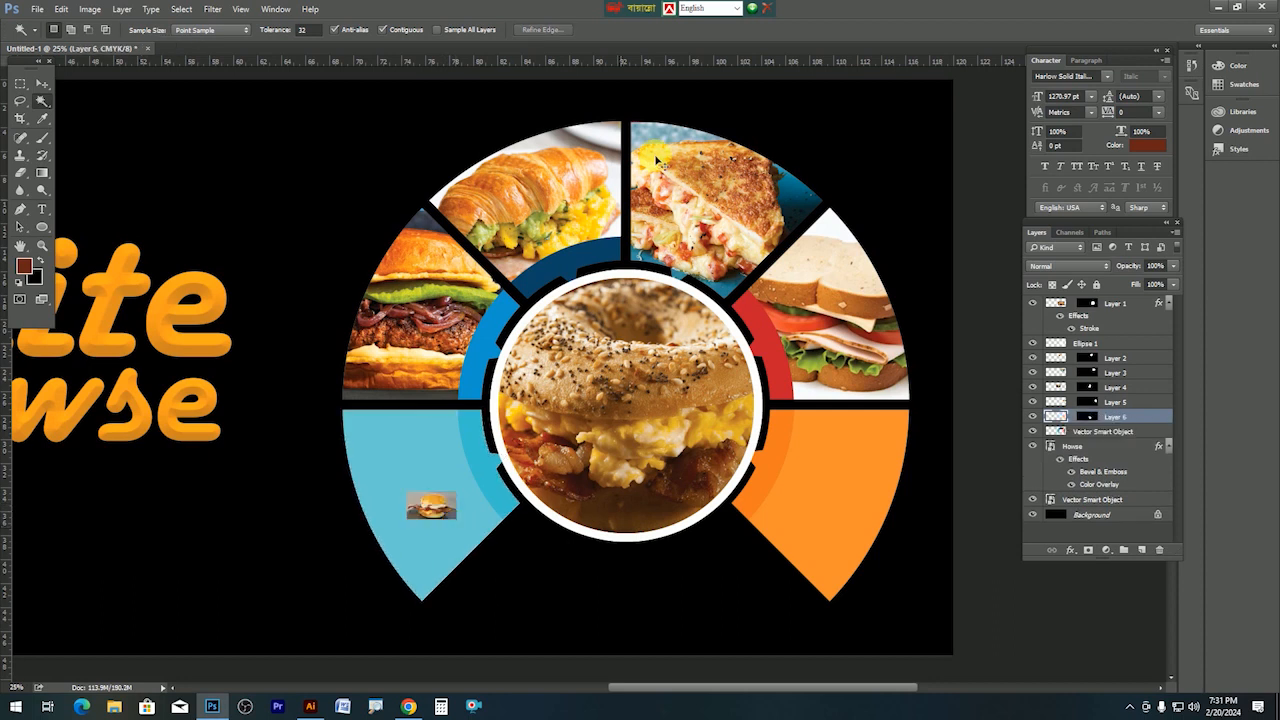
pyautogui.hotkey('ctrl', 't')
pyautogui.moveTo(457, 524); pyautogui.dragTo(622, 650)
pyautogui.moveTo(378, 494); pyautogui.dragTo(345, 491)
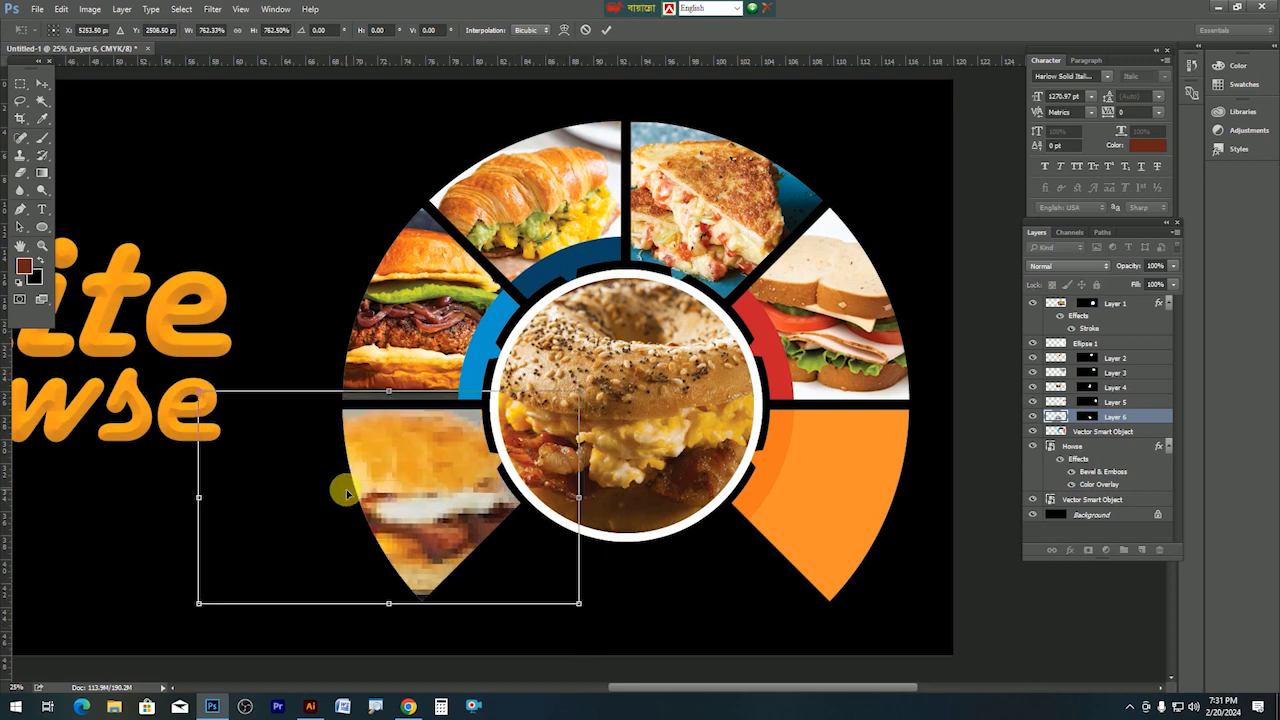
pyautogui.press('Return')
pyautogui.press('w')
pyautogui.moveTo(421, 538); pyautogui.dragTo(426, 510)
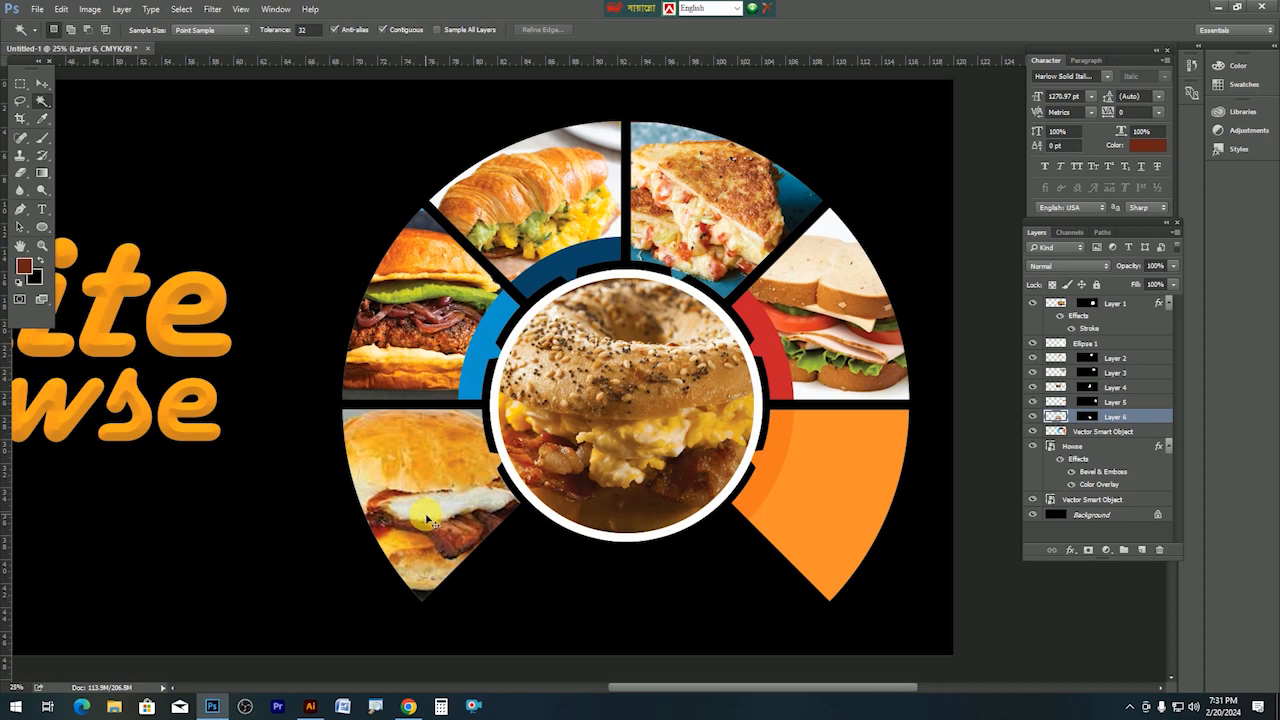
pyautogui.click(410, 707)
# Reopen The Takeout breakfast sandwich preview in the image results and copy its photo.
pyautogui.scroll(-5, 991, 517)
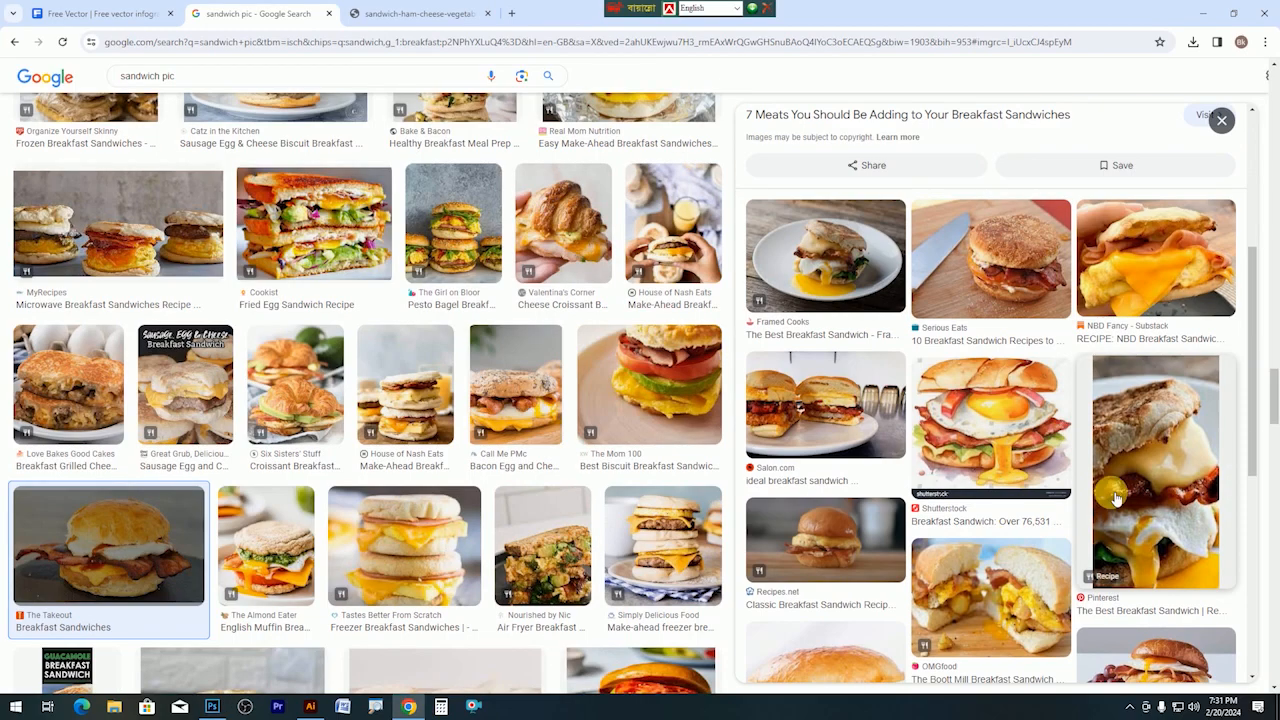
pyautogui.click(1016, 438)
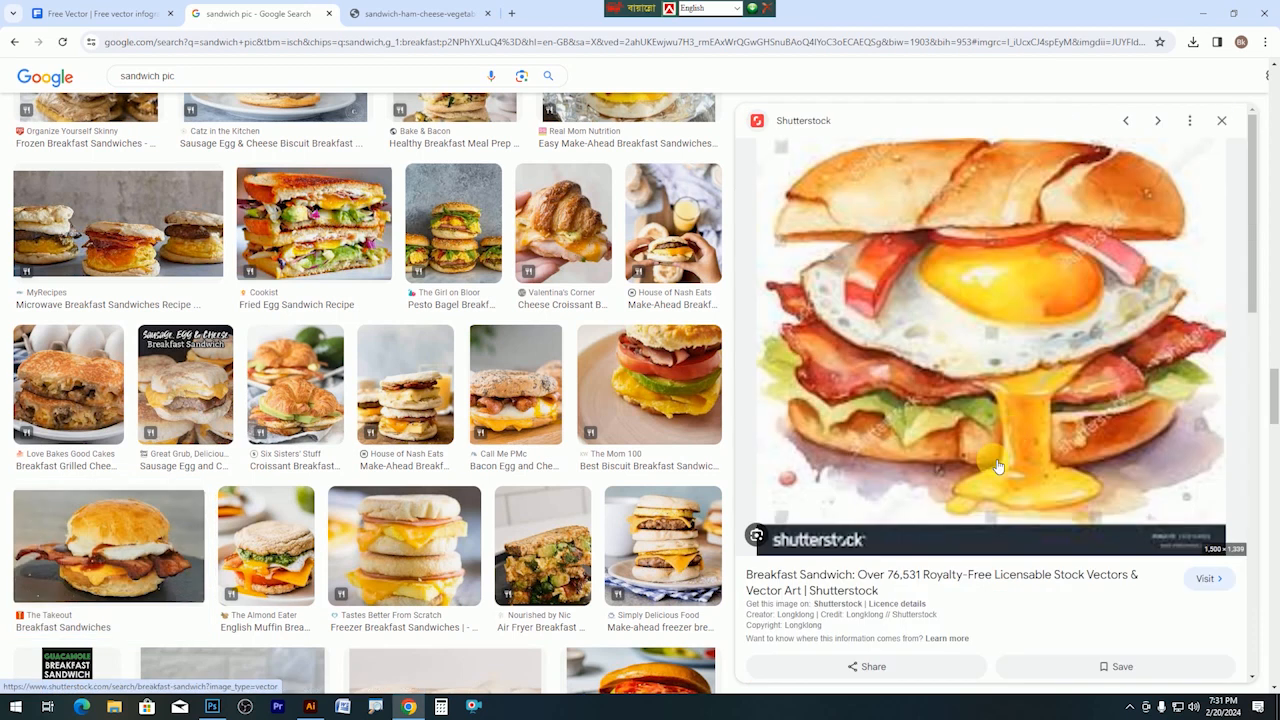
pyautogui.scroll(-3, 990, 500)
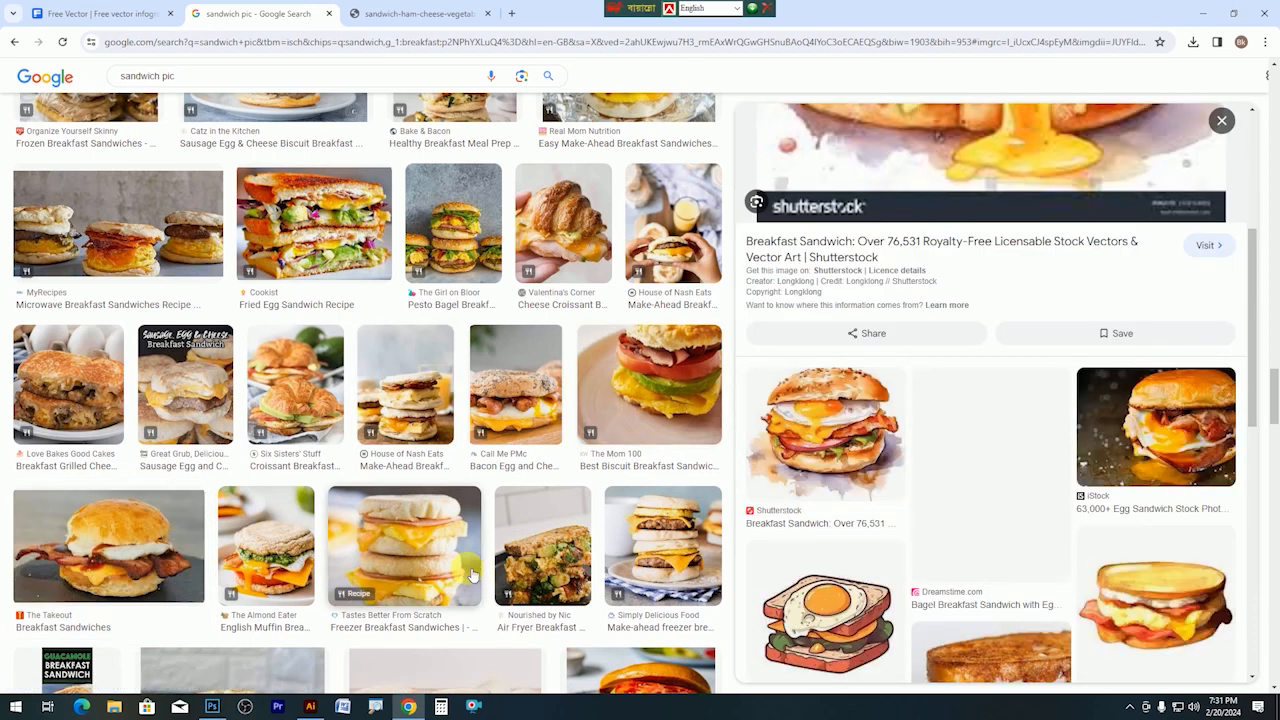
pyautogui.scroll(-1, 1197, 543)
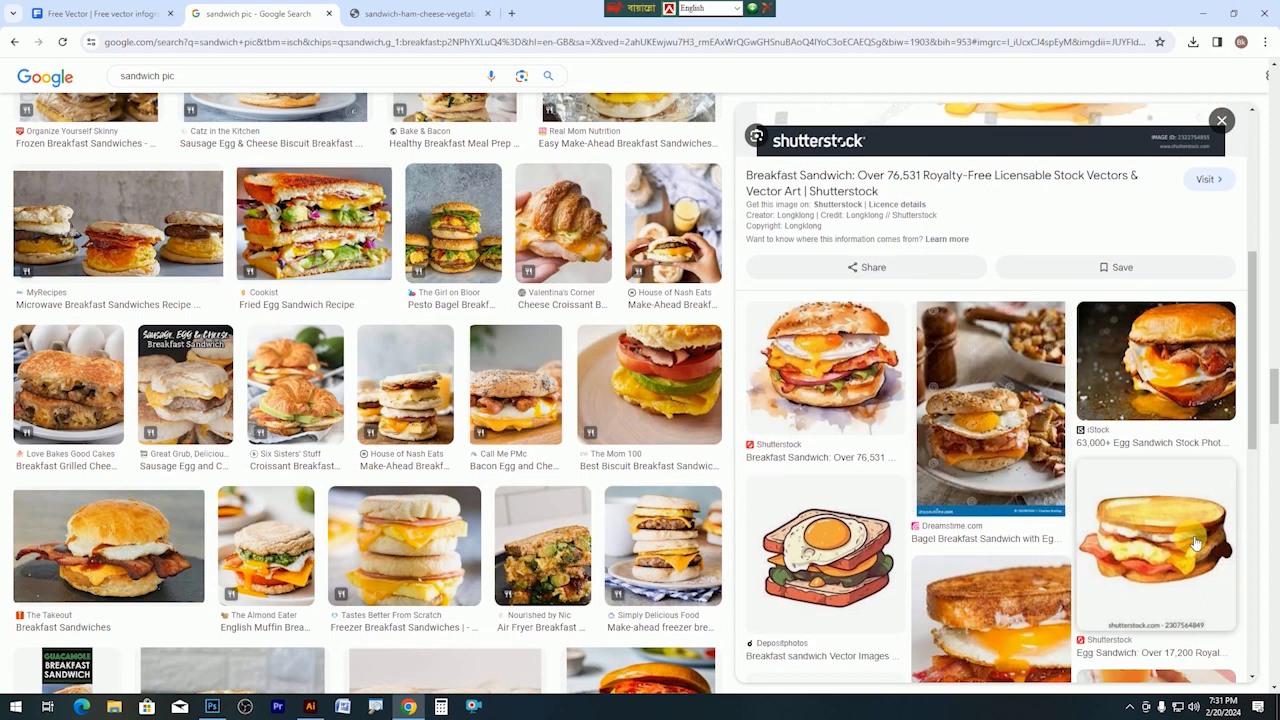
pyautogui.scroll(-5, 1190, 540)
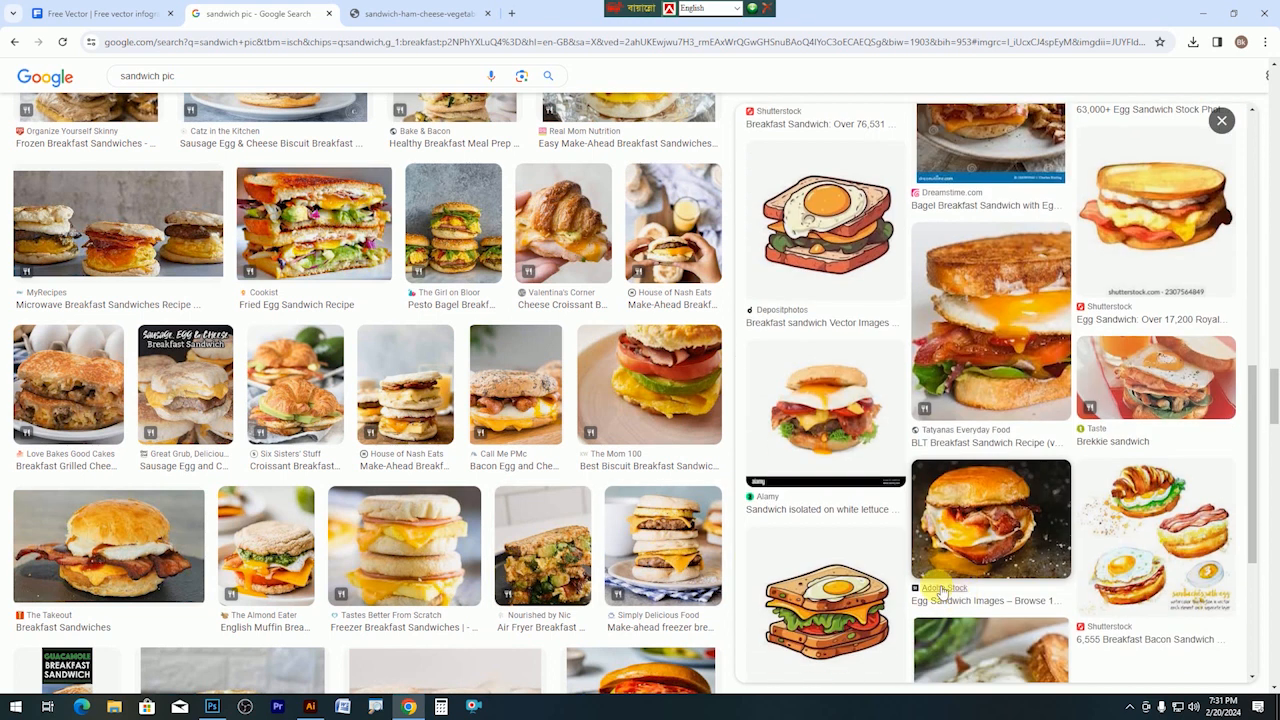
pyautogui.click(157, 553)
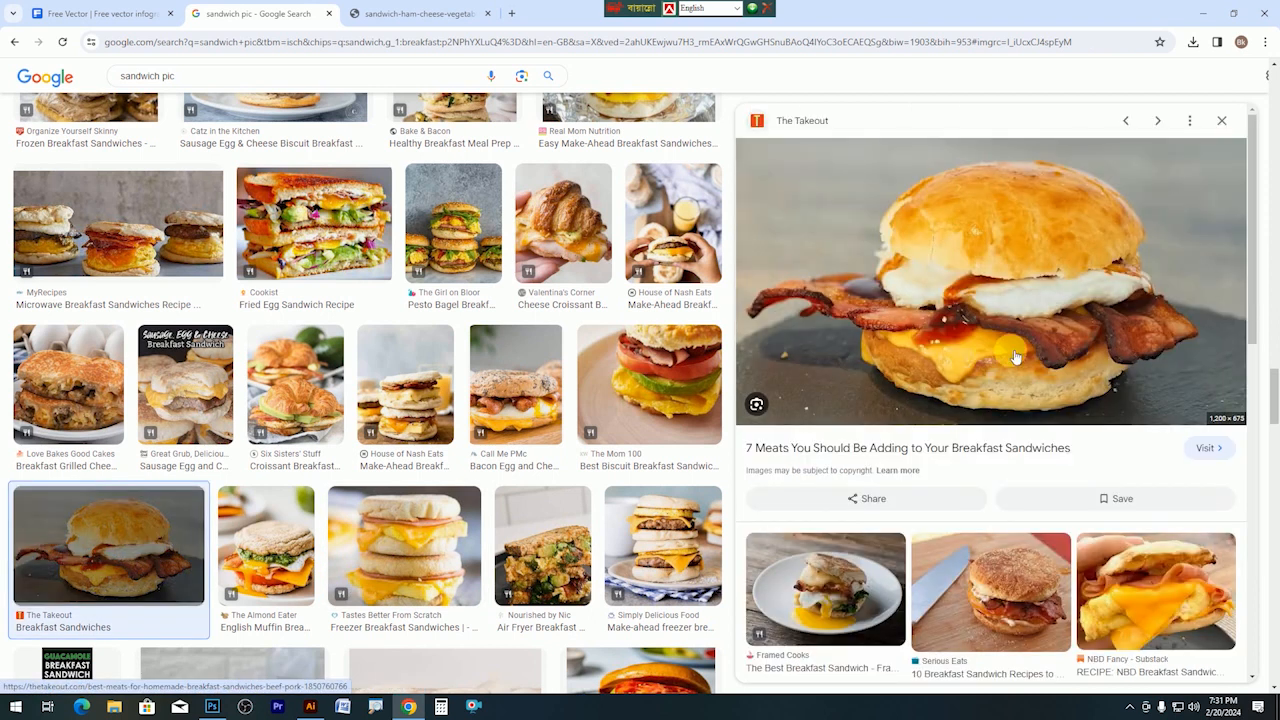
pyautogui.rightClick(1071, 265)
pyautogui.click(1106, 474)
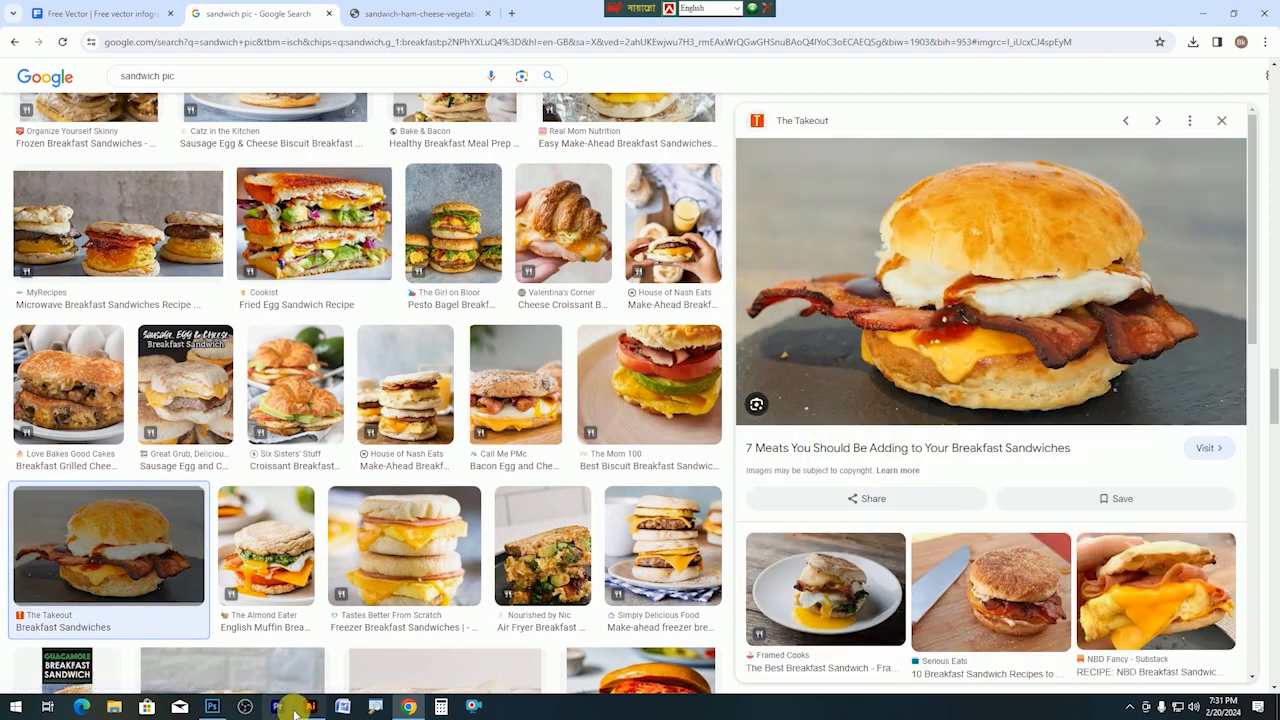
pyautogui.click(212, 706)
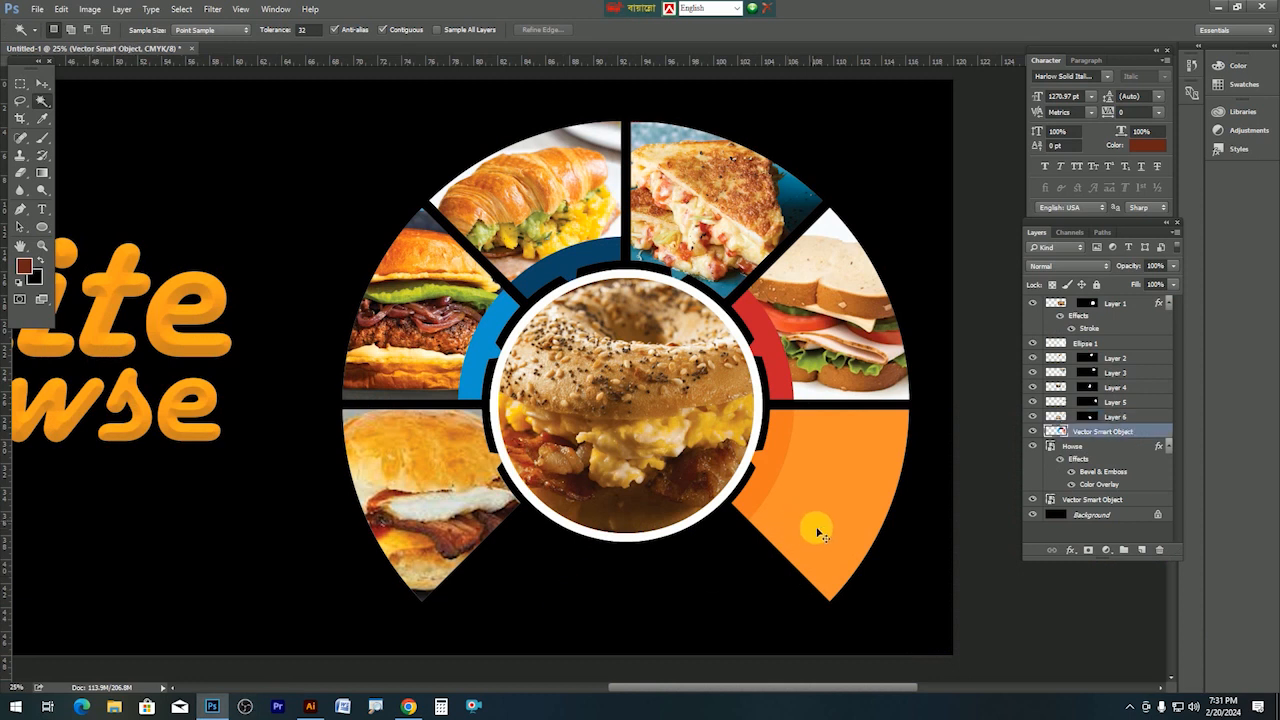
# Select the orange wedge at tolerance 5, paste the sandwich into it, and scale to about 178%.
pyautogui.click(818, 533)
pyautogui.click(310, 30)
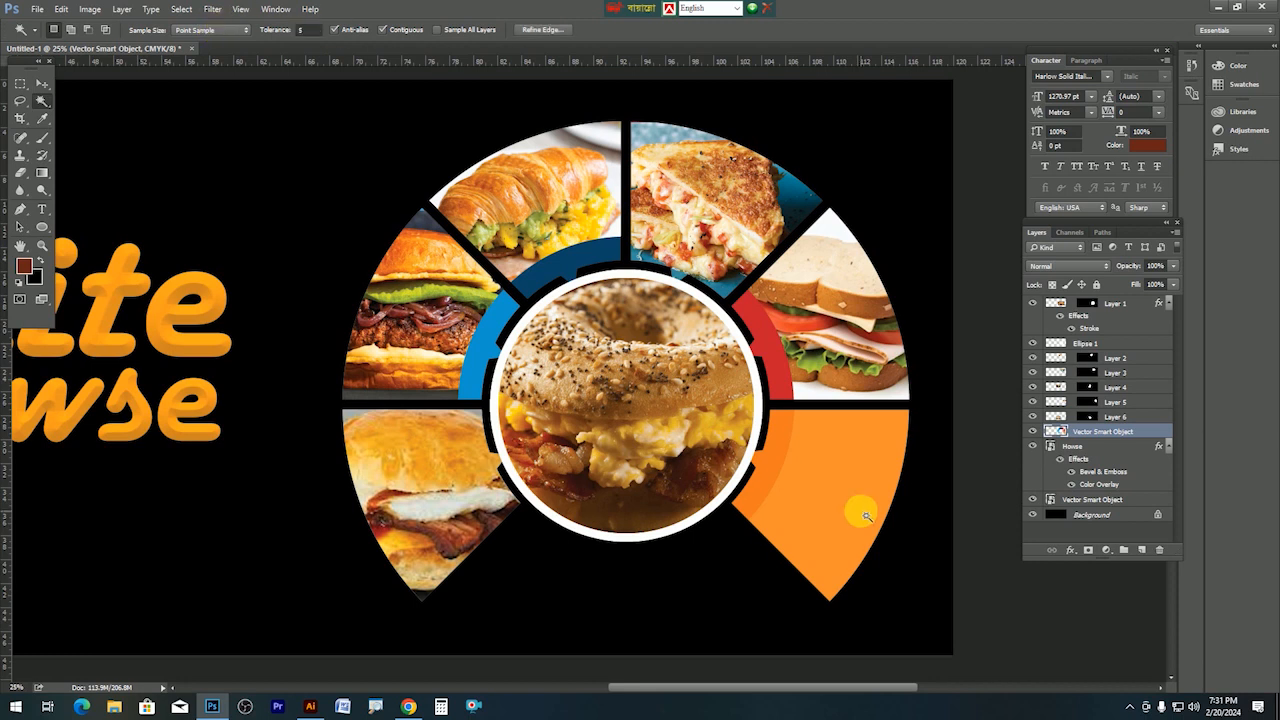
pyautogui.hotkey('ctrl', 'shift', 'alt', 'v')
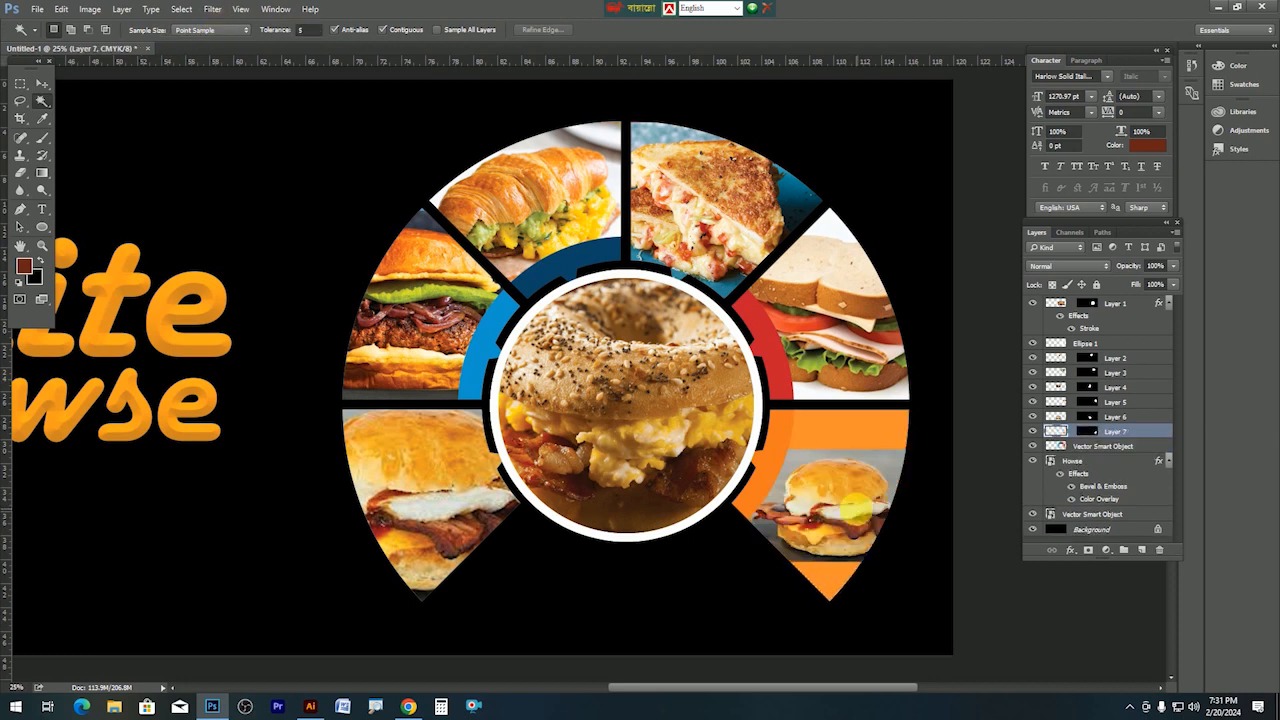
pyautogui.hotkey('ctrl', 't')
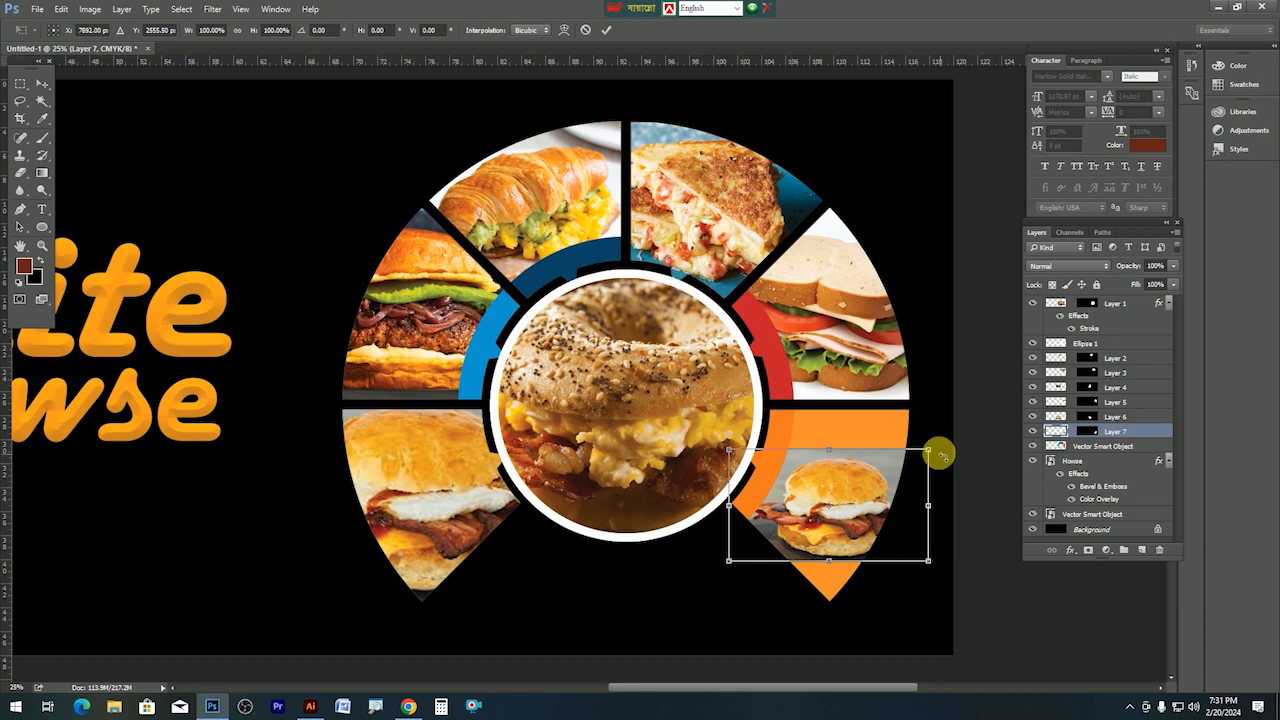
pyautogui.moveTo(931, 451); pyautogui.dragTo(1009, 406)
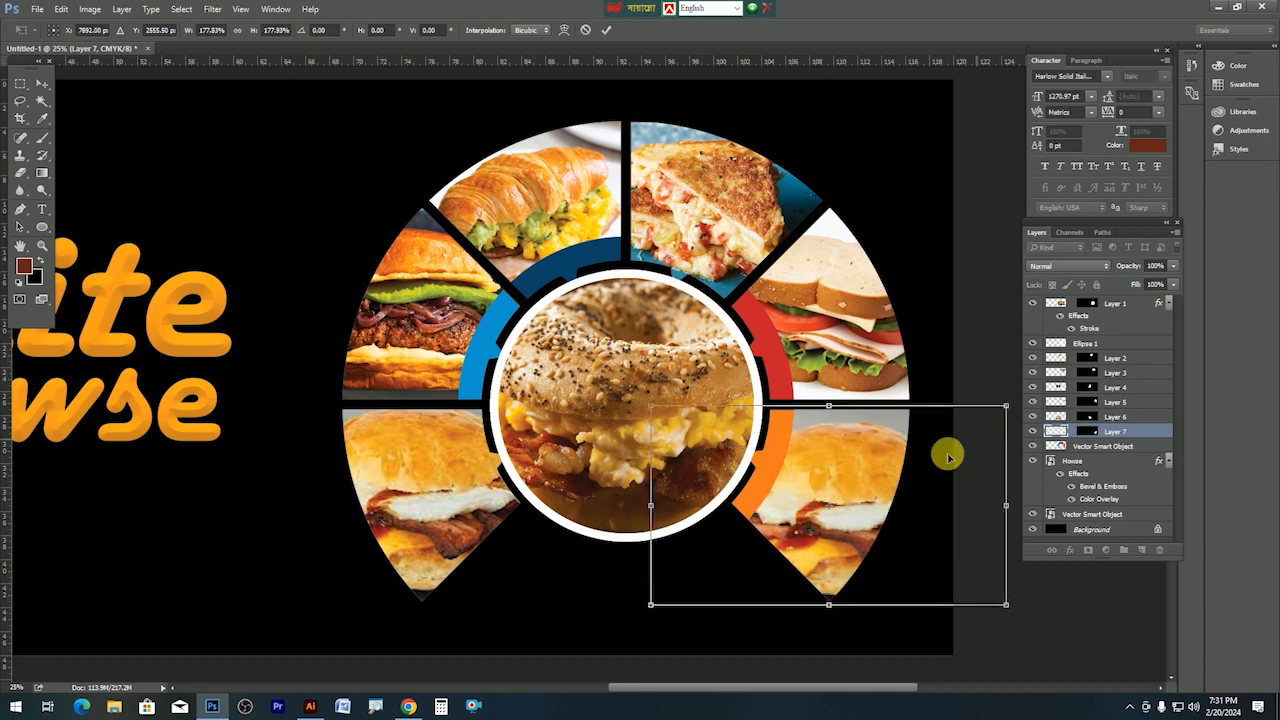
pyautogui.press('Return')
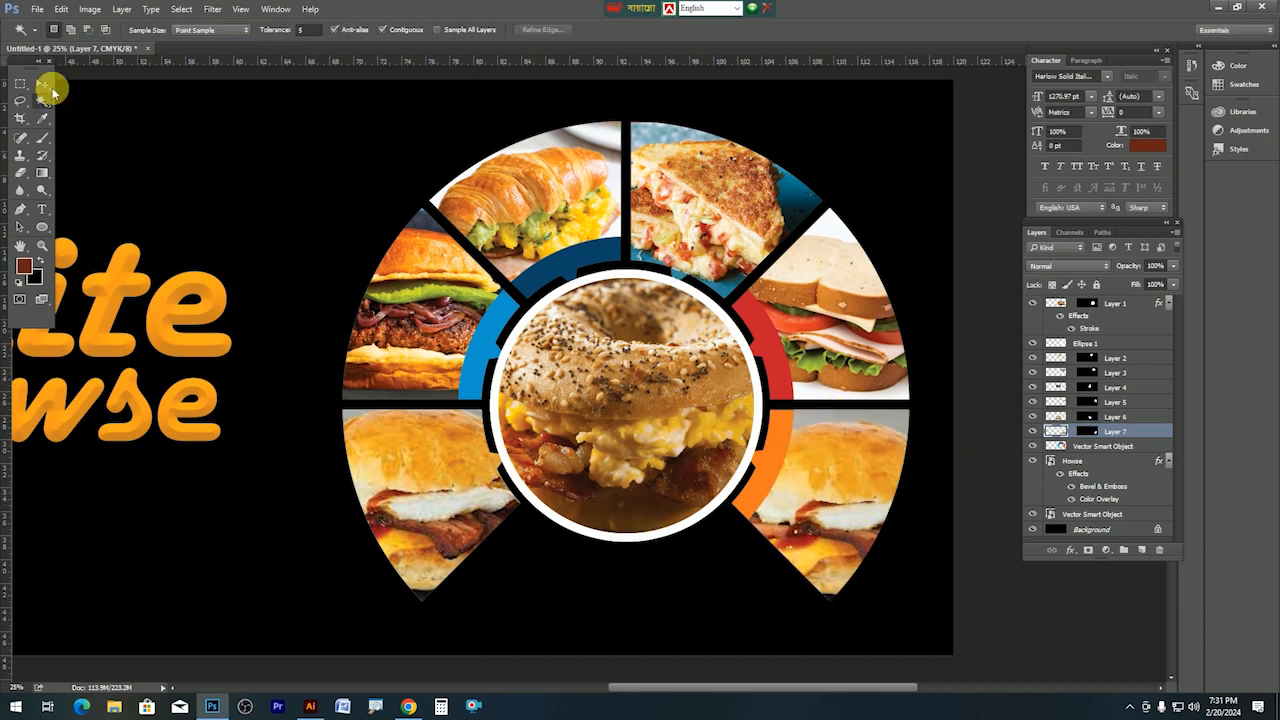
# Give Layer 2, the croissant wedge, a 7 px white Stroke positioned Outside.
pyautogui.click(42, 85)
pyautogui.click(555, 215)
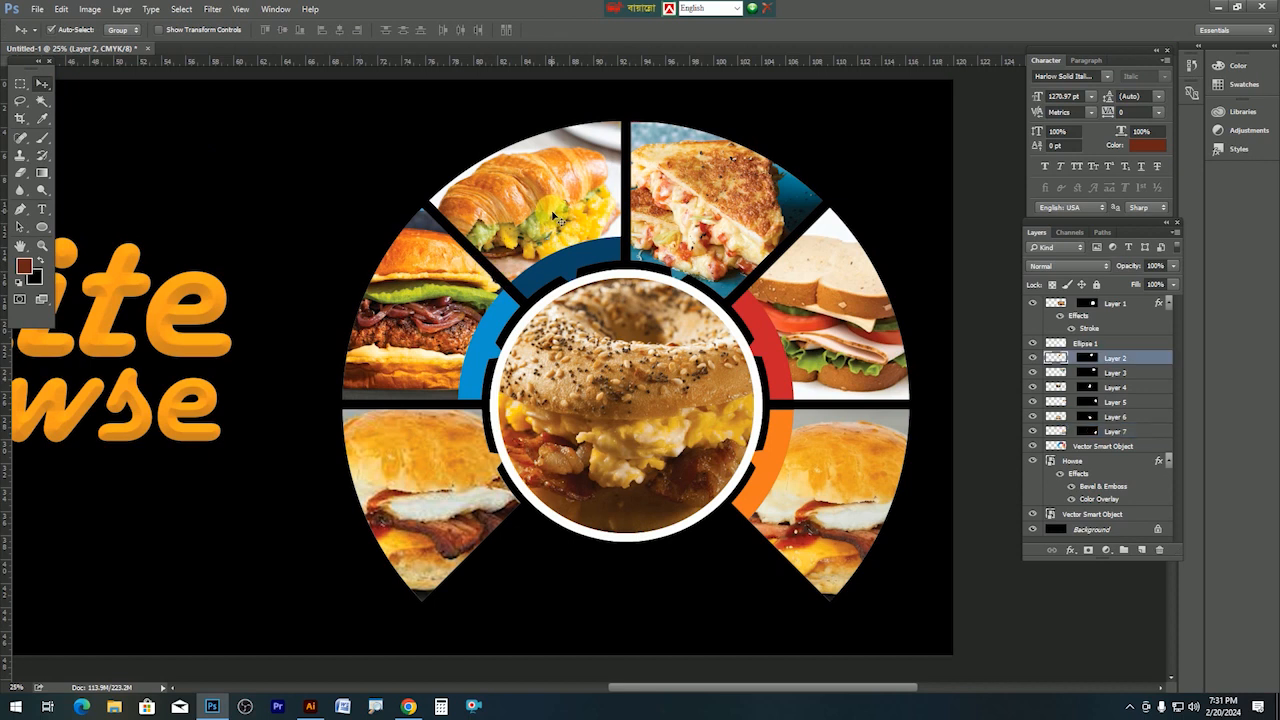
pyautogui.click(1072, 550)
pyautogui.click(540, 244)
pyautogui.click(1072, 550)
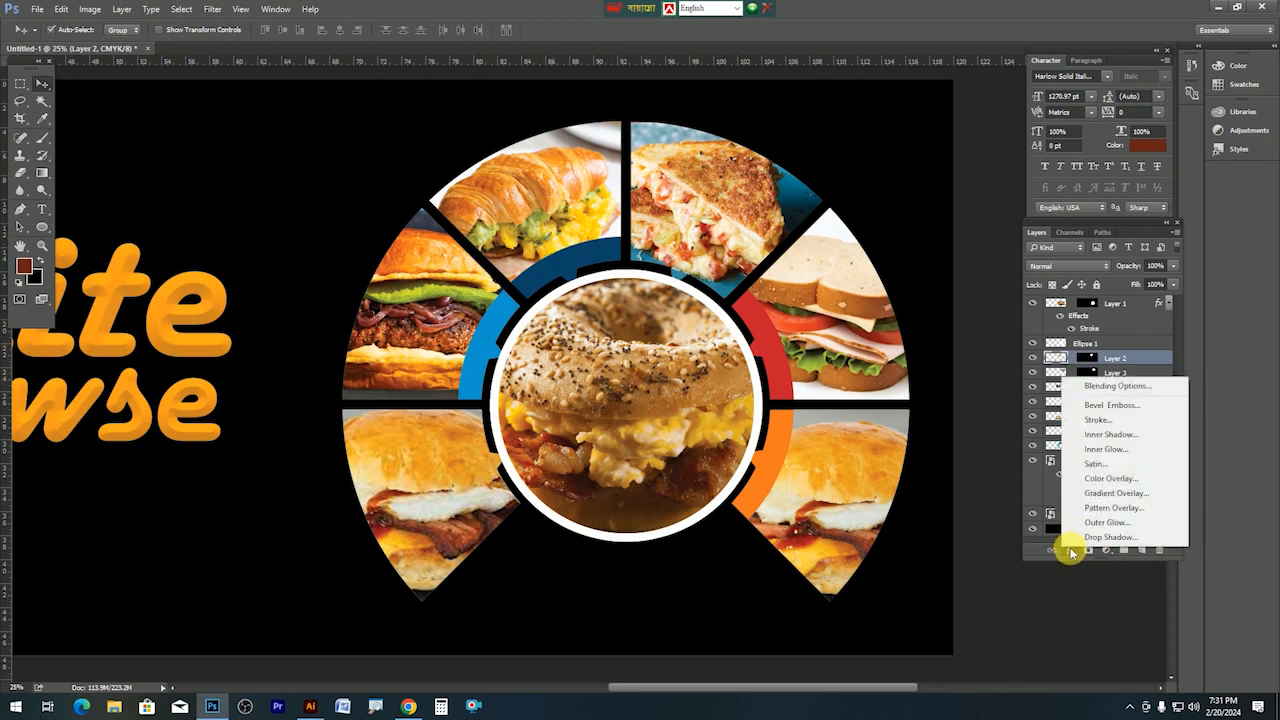
pyautogui.click(1097, 422)
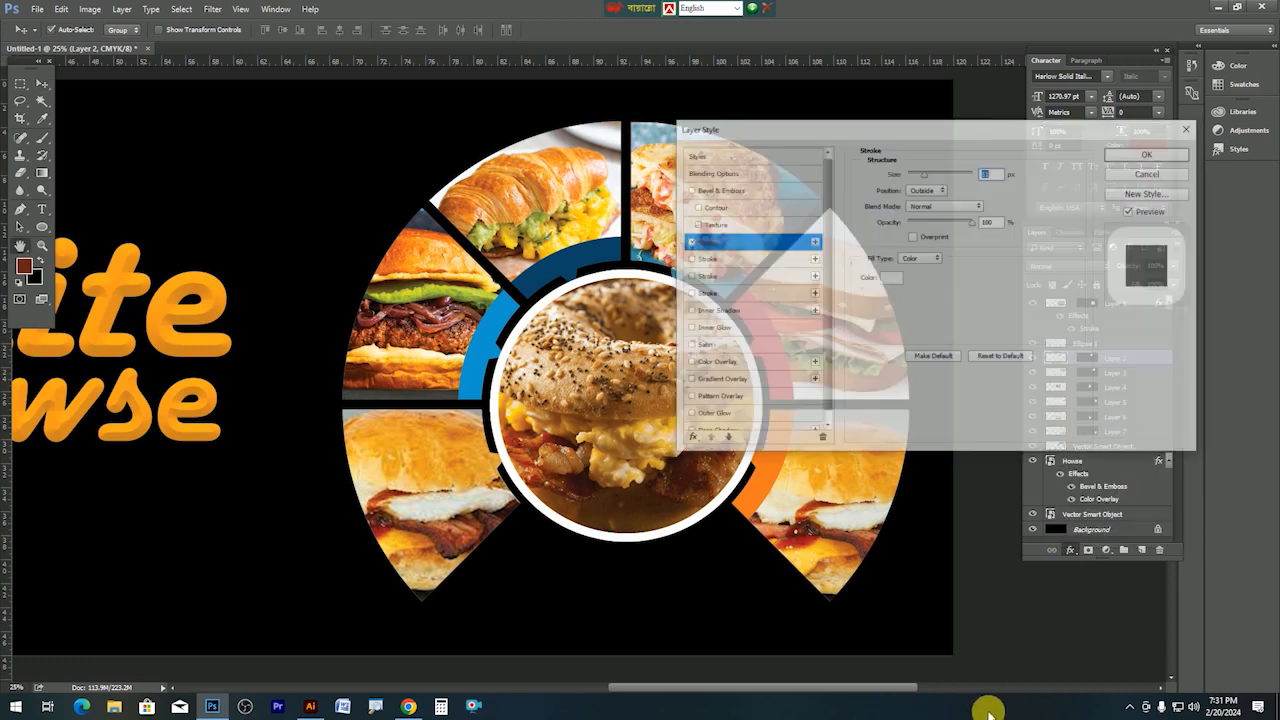
pyautogui.moveTo(918, 180); pyautogui.dragTo(916, 176)
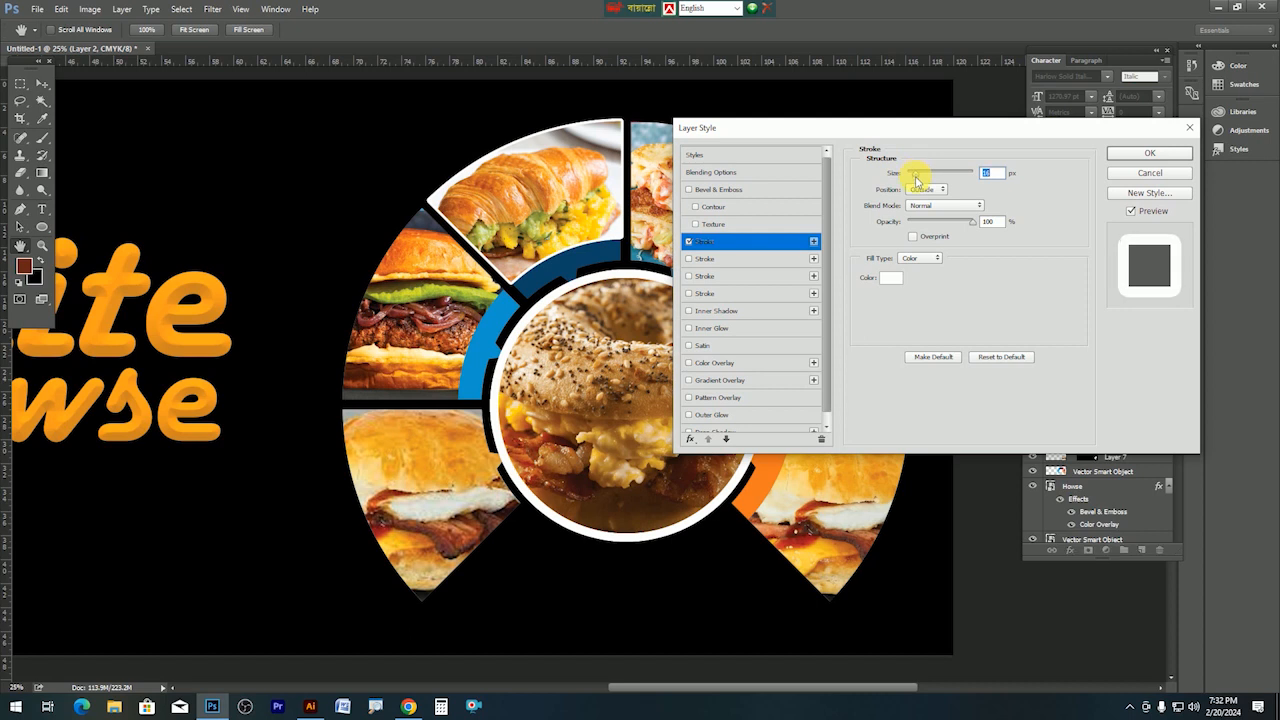
pyautogui.click(925, 208)
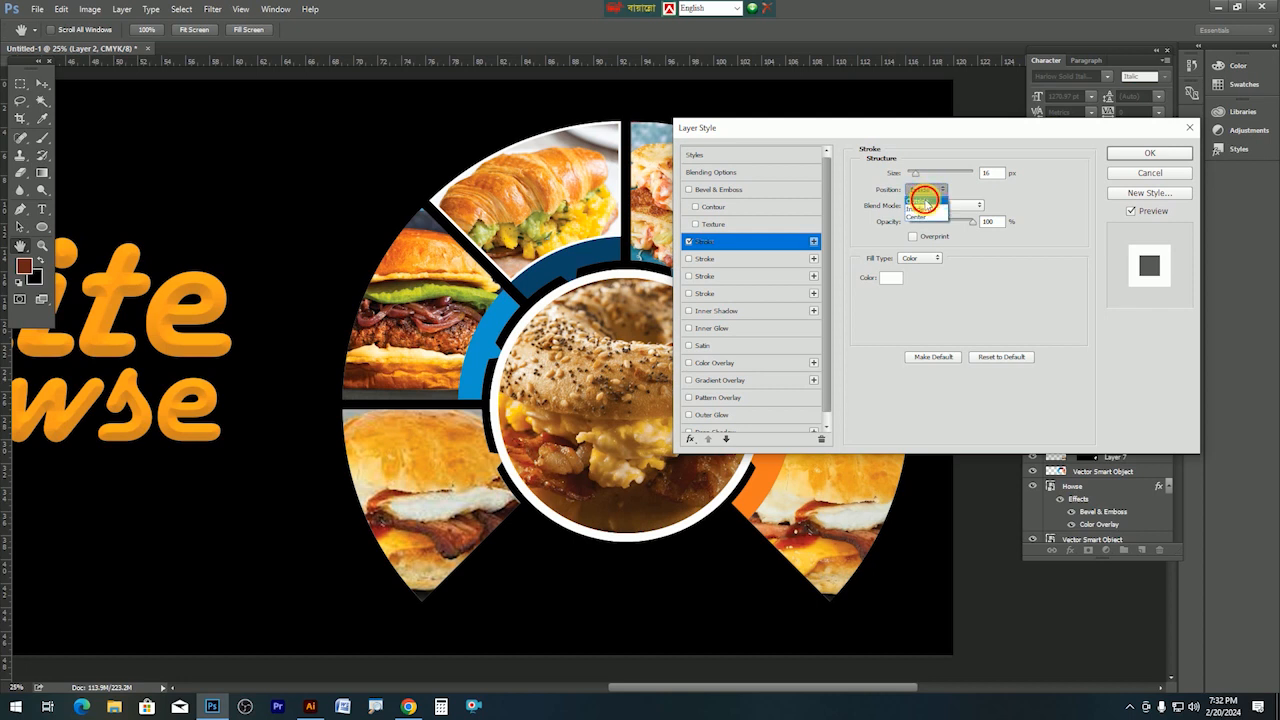
pyautogui.click(925, 202)
pyautogui.moveTo(912, 174); pyautogui.dragTo(913, 177)
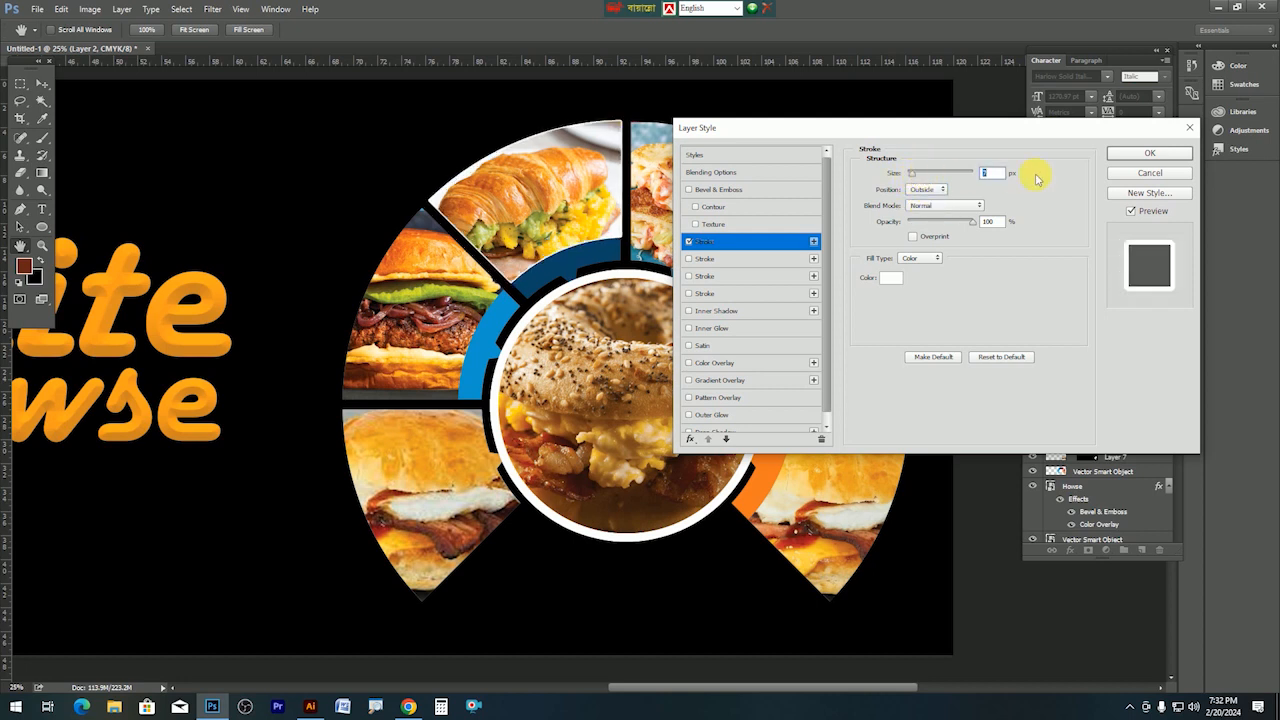
pyautogui.click(1147, 156)
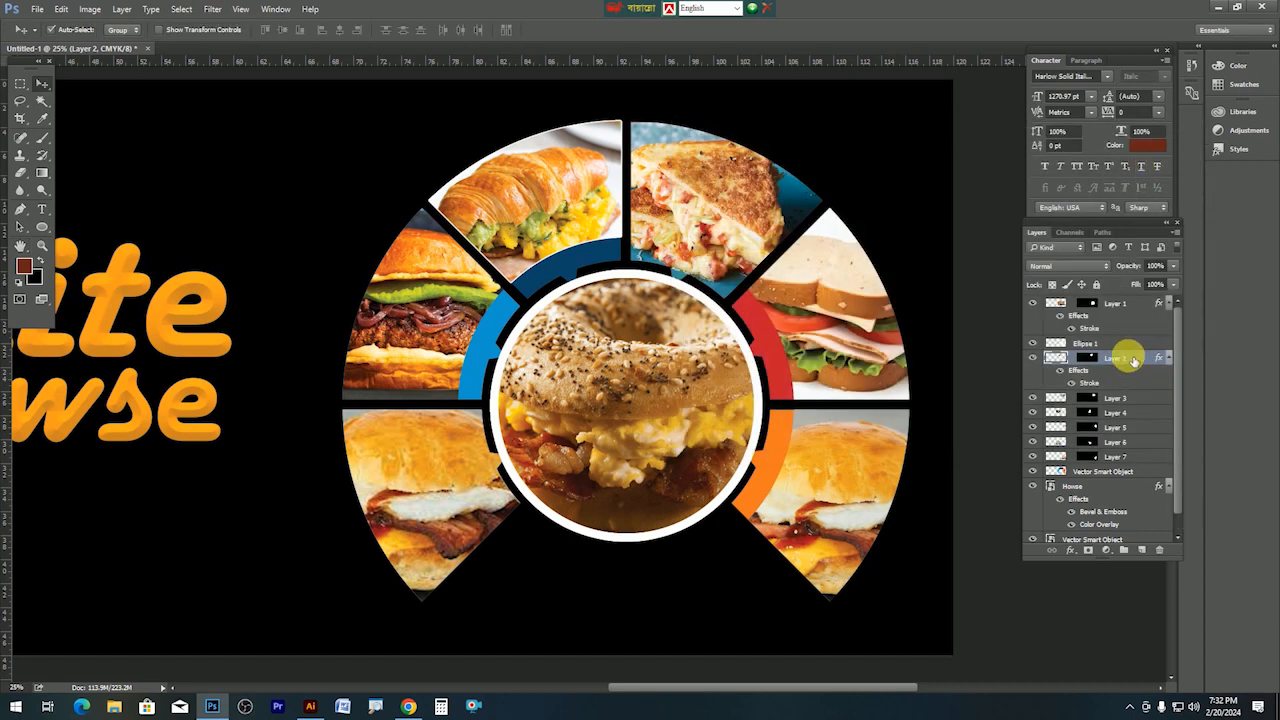
# Copy the croissant wedge's white Stroke style from Layer 2 and paste it onto Layers 3 and 5.
pyautogui.rightClick(1133, 361)
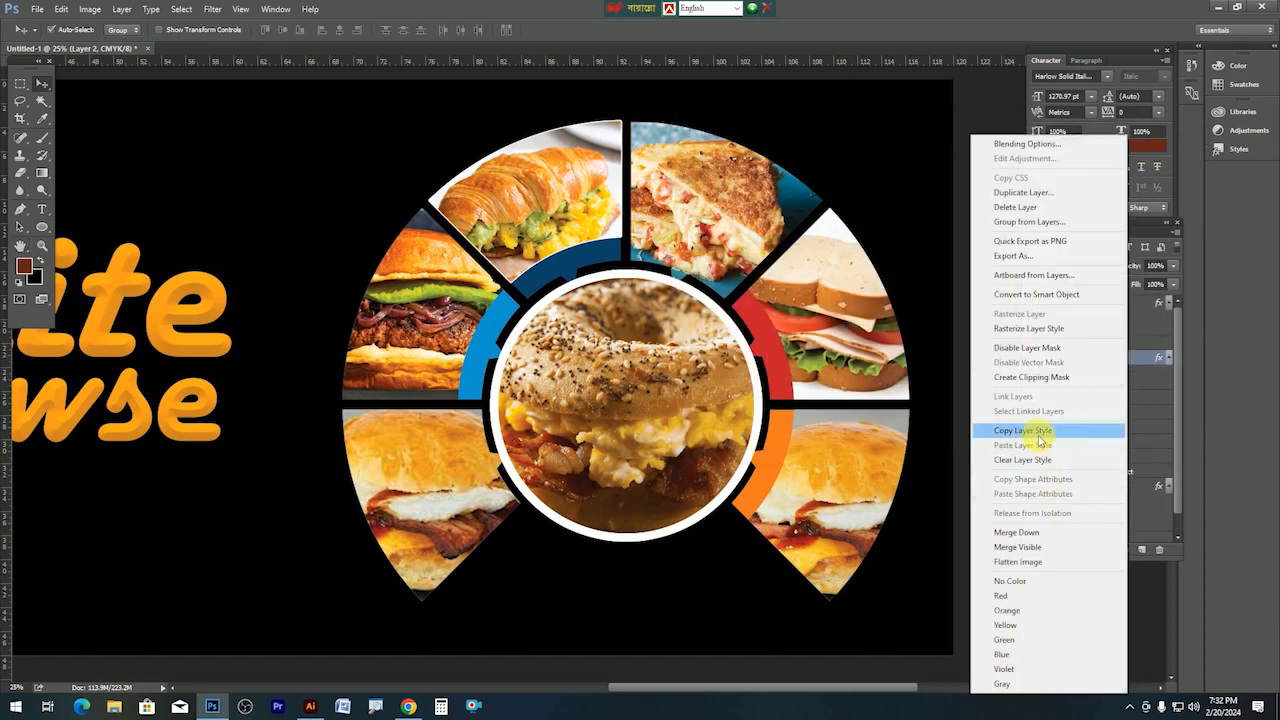
pyautogui.click(1040, 440)
pyautogui.click(1115, 398)
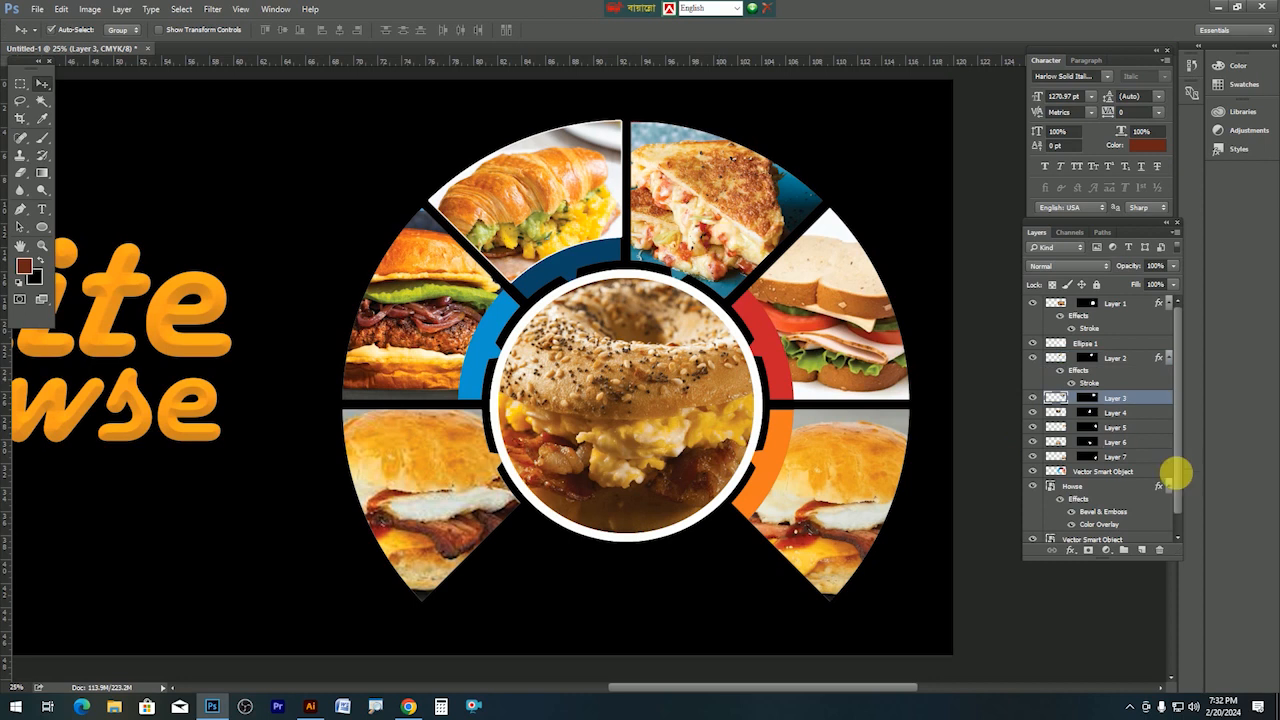
pyautogui.rightClick(1147, 404)
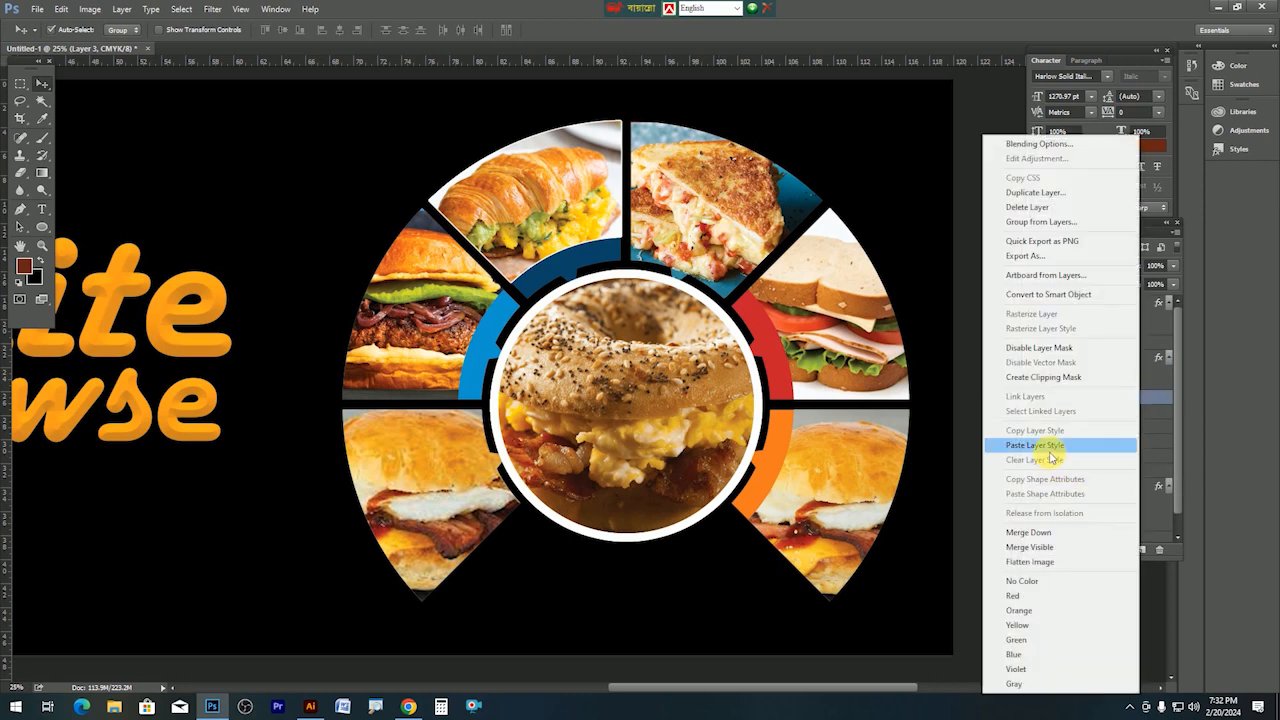
pyautogui.click(1035, 445)
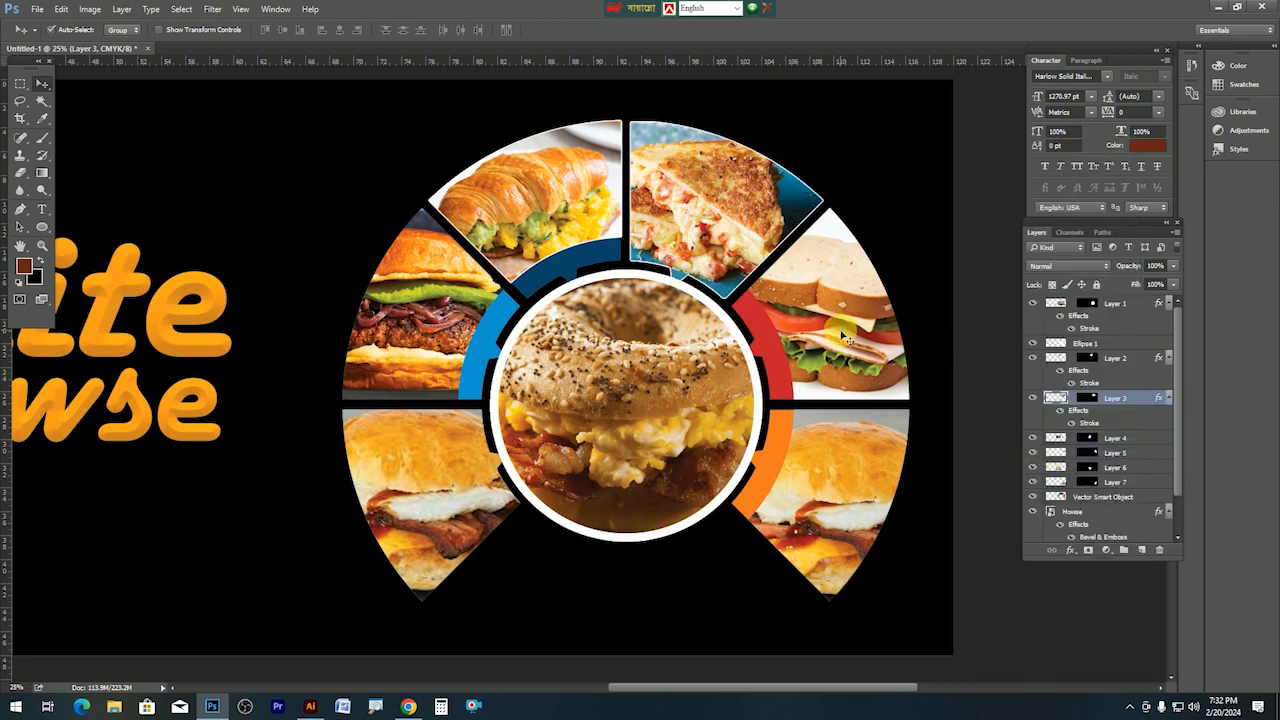
pyautogui.click(1122, 410)
pyautogui.rightClick(1131, 413)
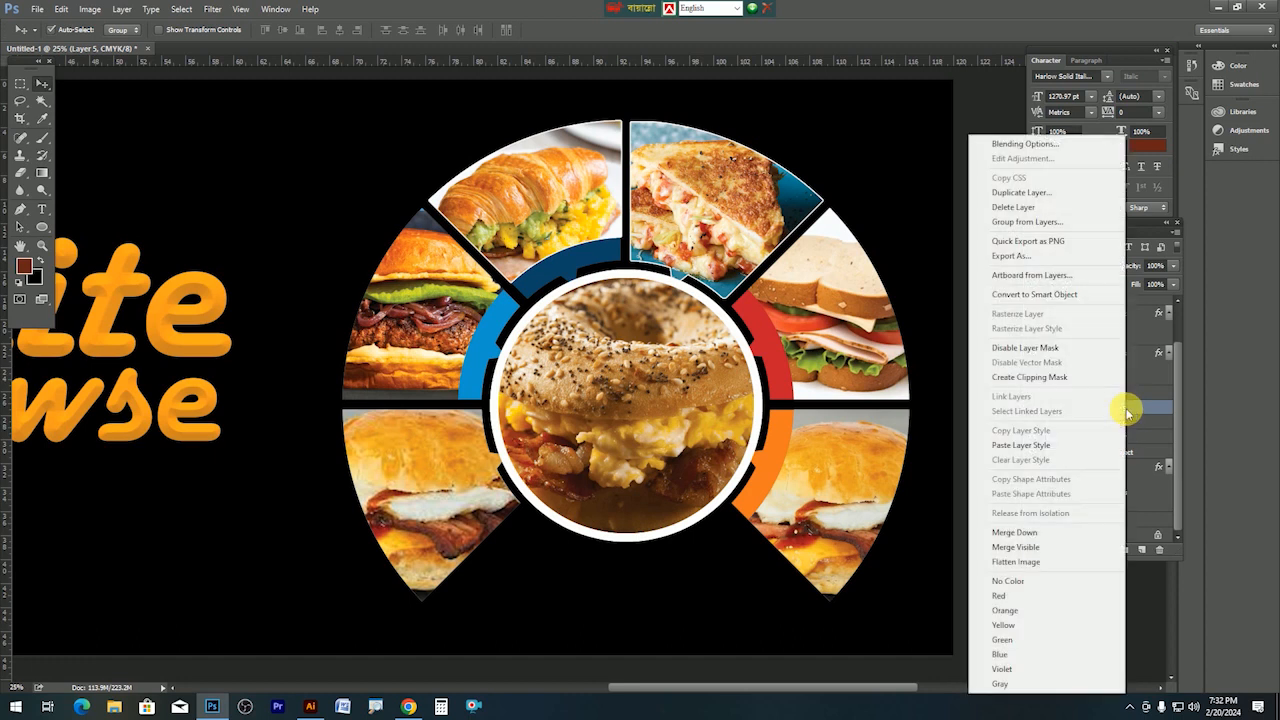
pyautogui.click(1045, 445)
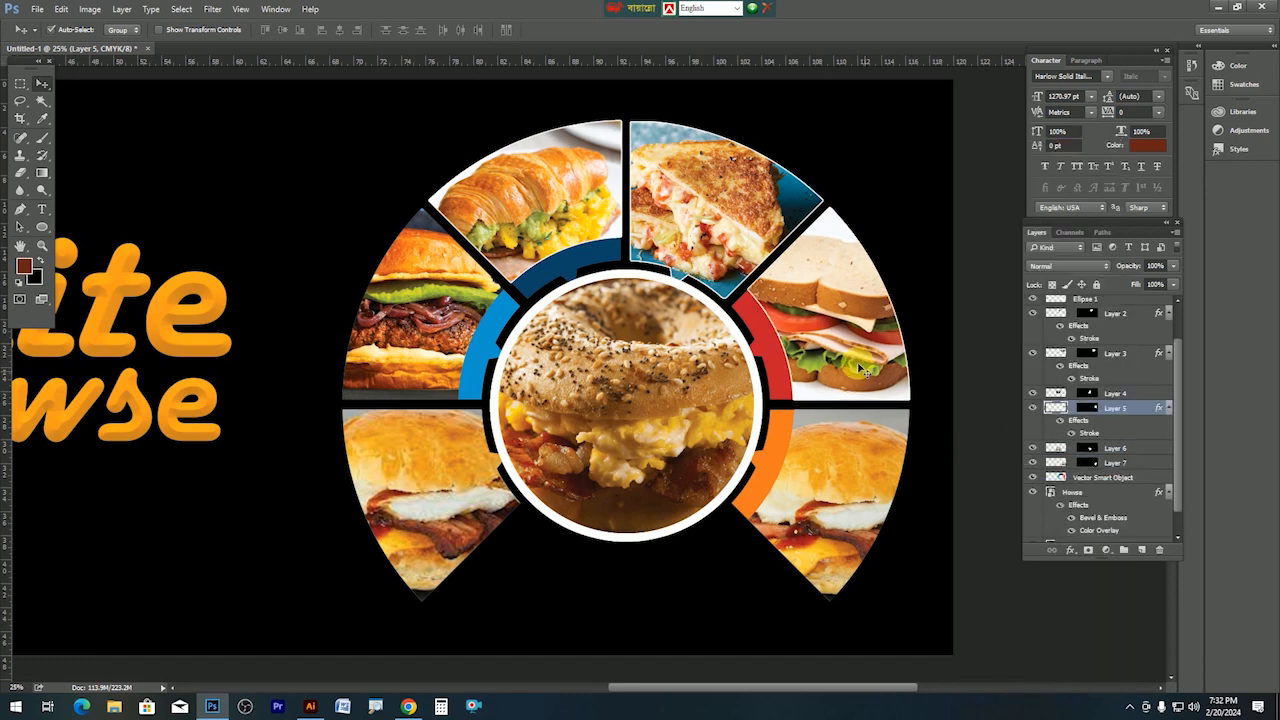
# Paste the same white Stroke style onto the wedges on Layers 7, 6 and 4.
pyautogui.click(862, 468)
pyautogui.rightClick(1132, 434)
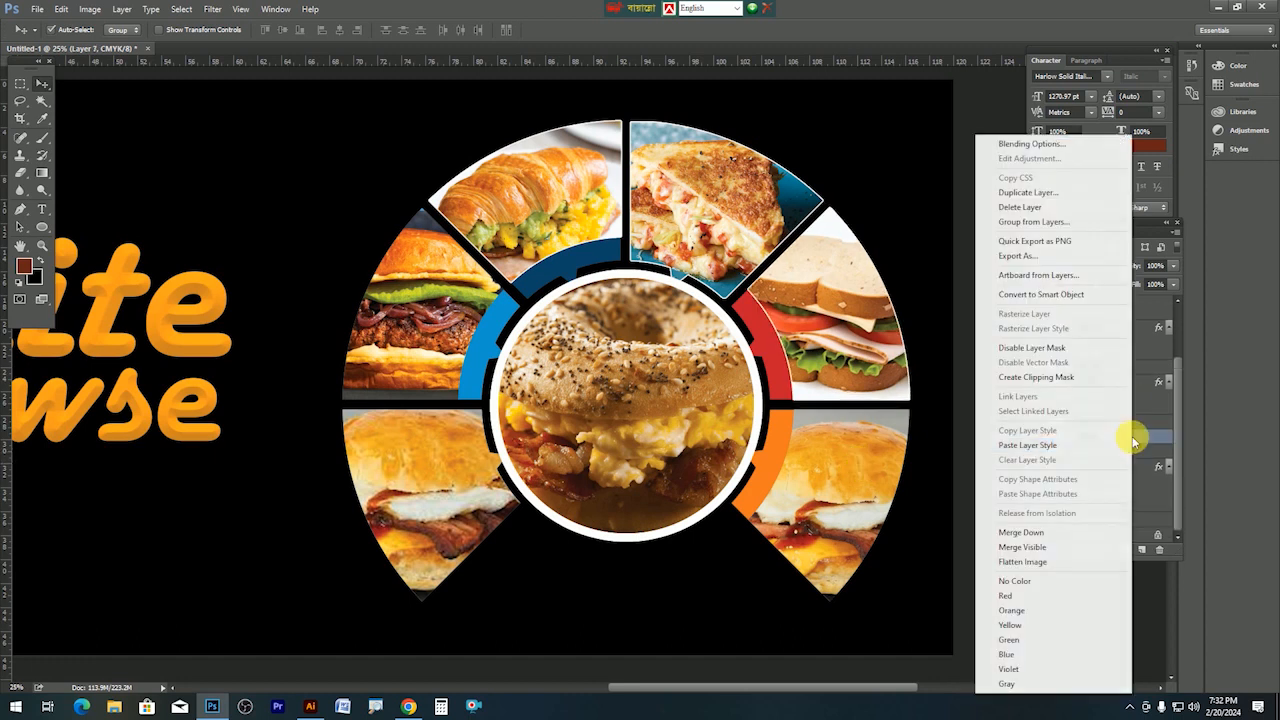
pyautogui.click(1043, 445)
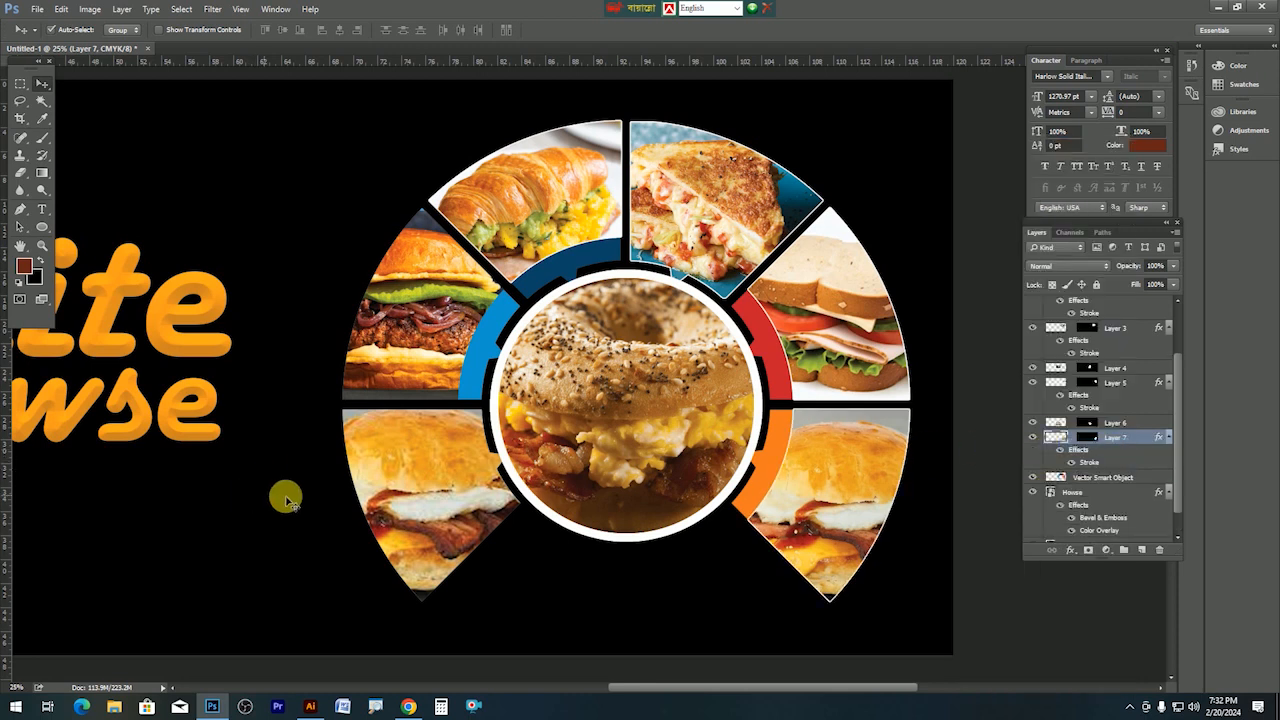
pyautogui.click(481, 489)
pyautogui.rightClick(1127, 398)
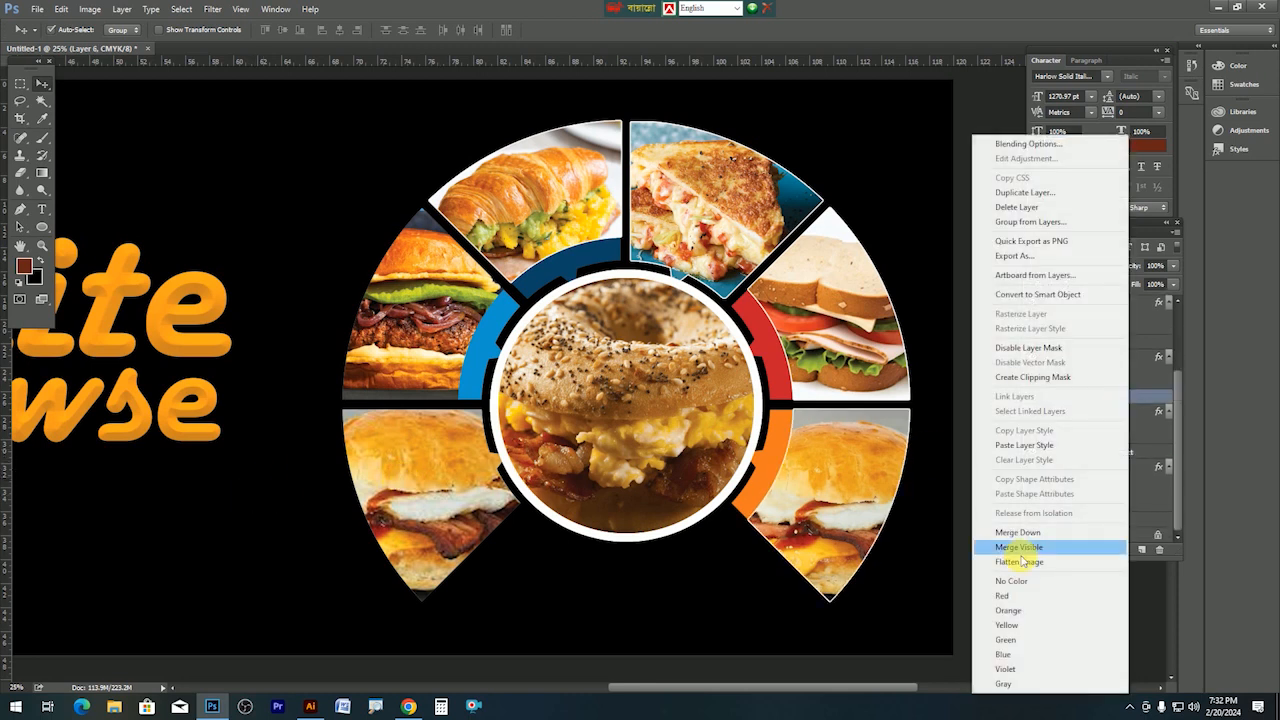
pyautogui.click(1024, 445)
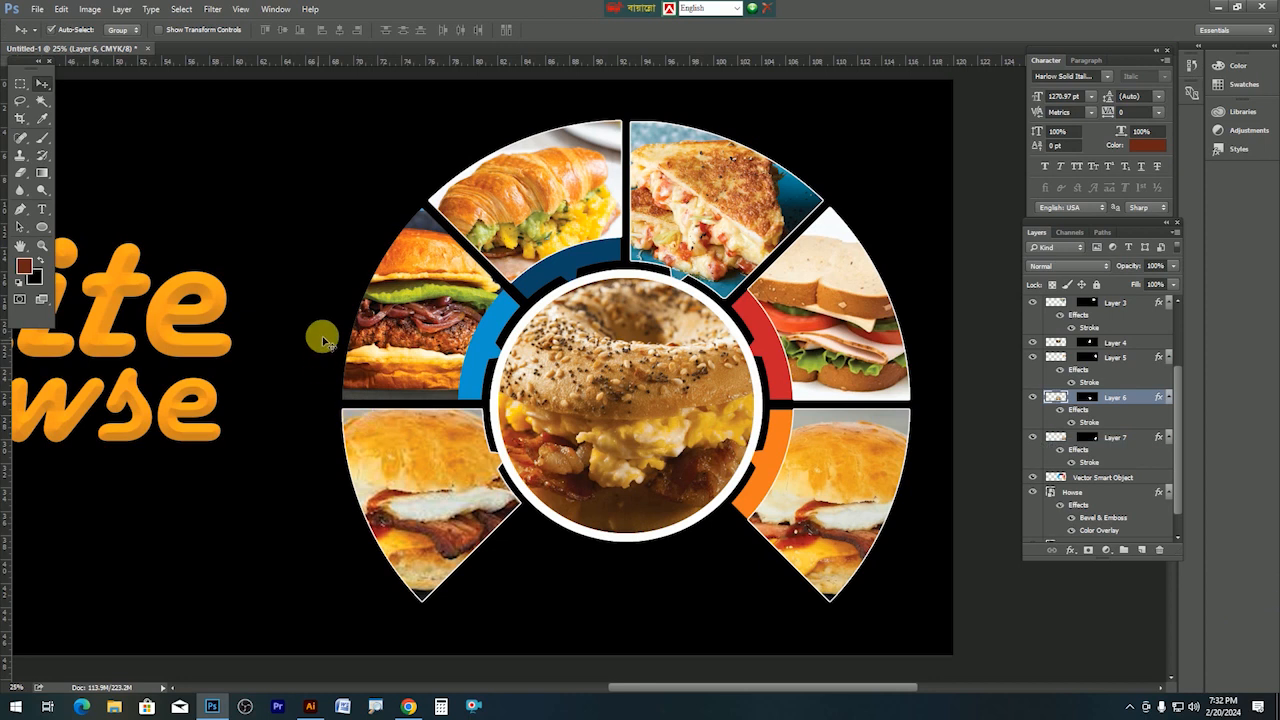
pyautogui.click(570, 352)
pyautogui.rightClick(1135, 404)
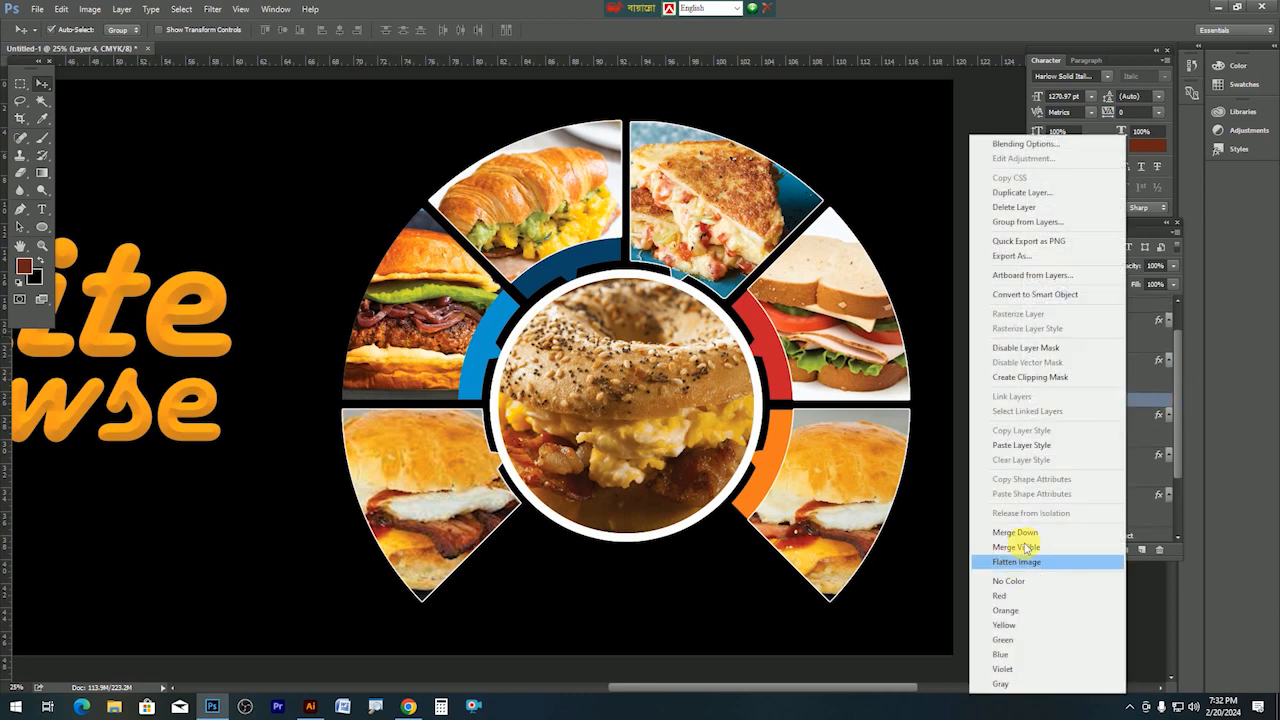
pyautogui.click(1021, 445)
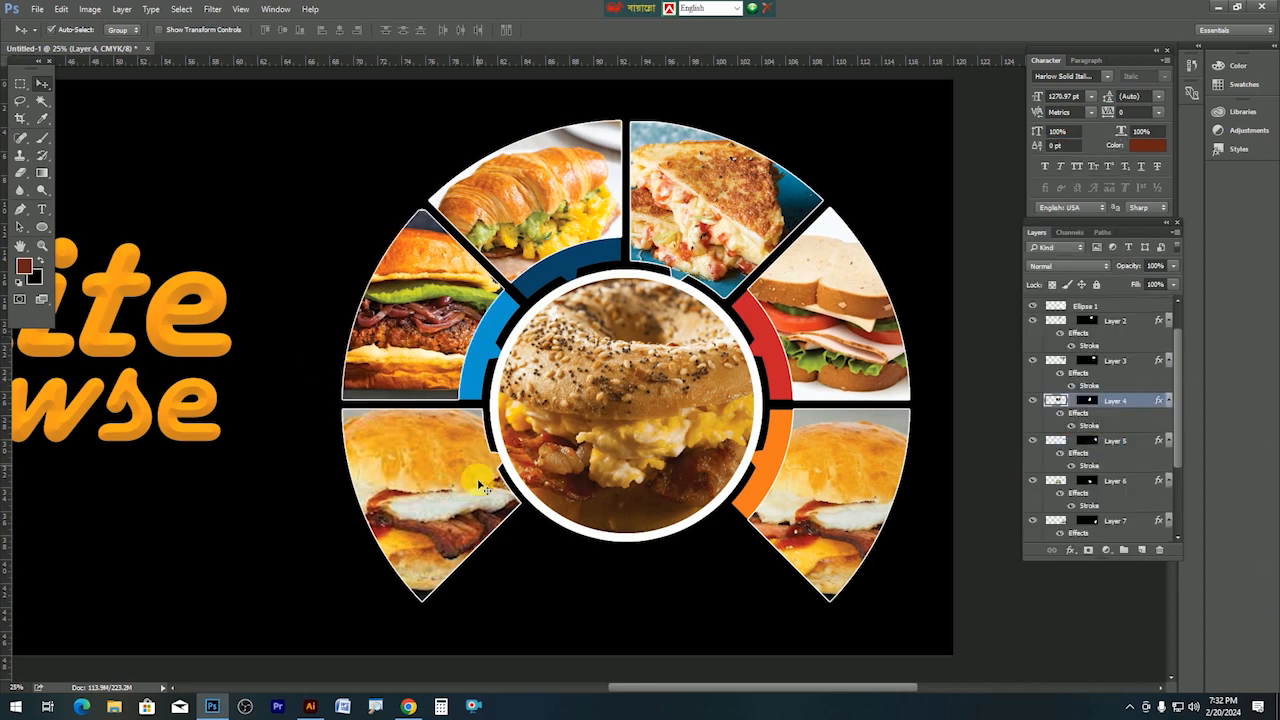
# Enlarge the orange White Howse title and shift it slightly right toward the photo ring.
pyautogui.hotkey('ctrl', '0')
pyautogui.press('Tab')
pyautogui.hotkey('ctrl', '0')
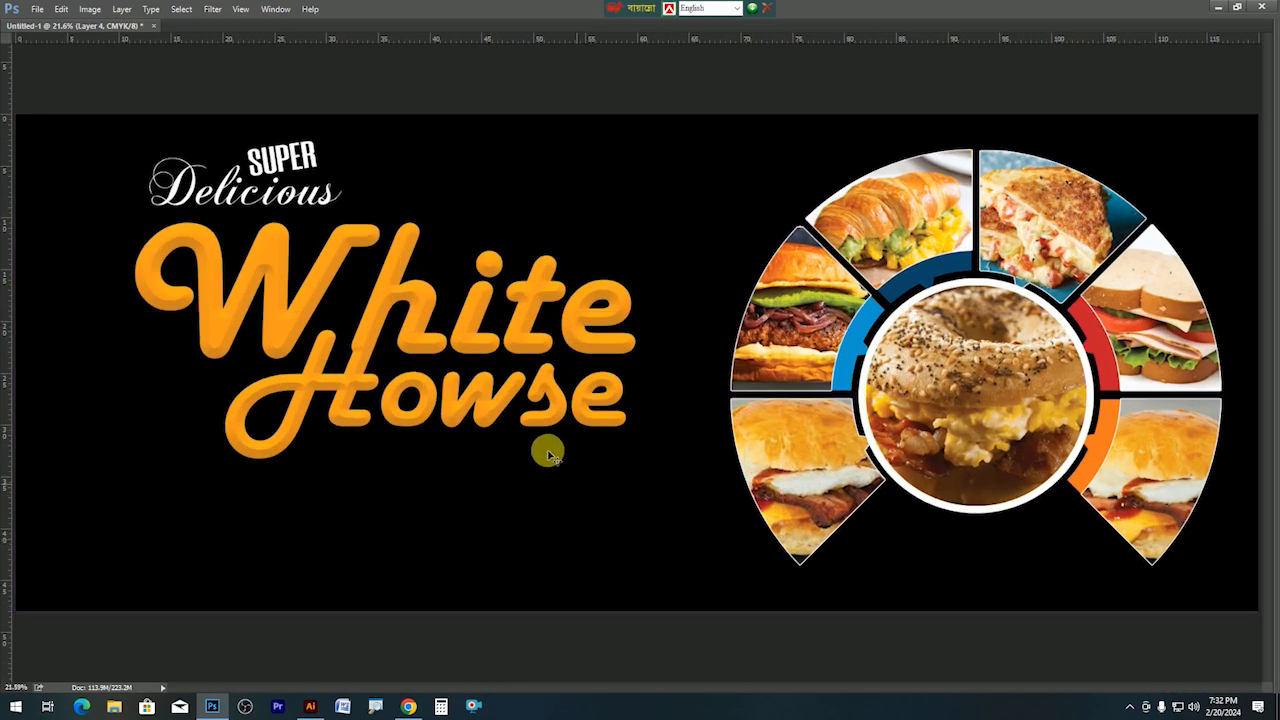
pyautogui.moveTo(480, 332); pyautogui.dragTo(464, 335)
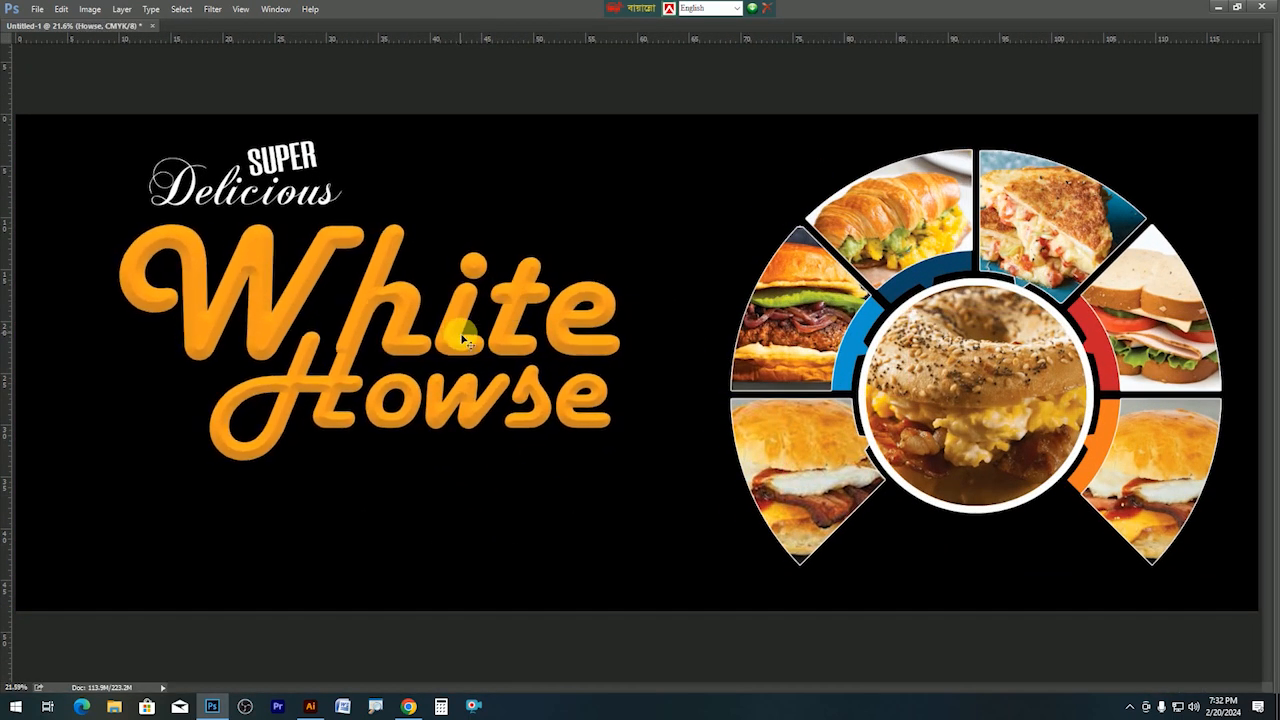
pyautogui.hotkey('ctrl', 't')
pyautogui.moveTo(619, 459); pyautogui.dragTo(663, 479)
pyautogui.press('Return')
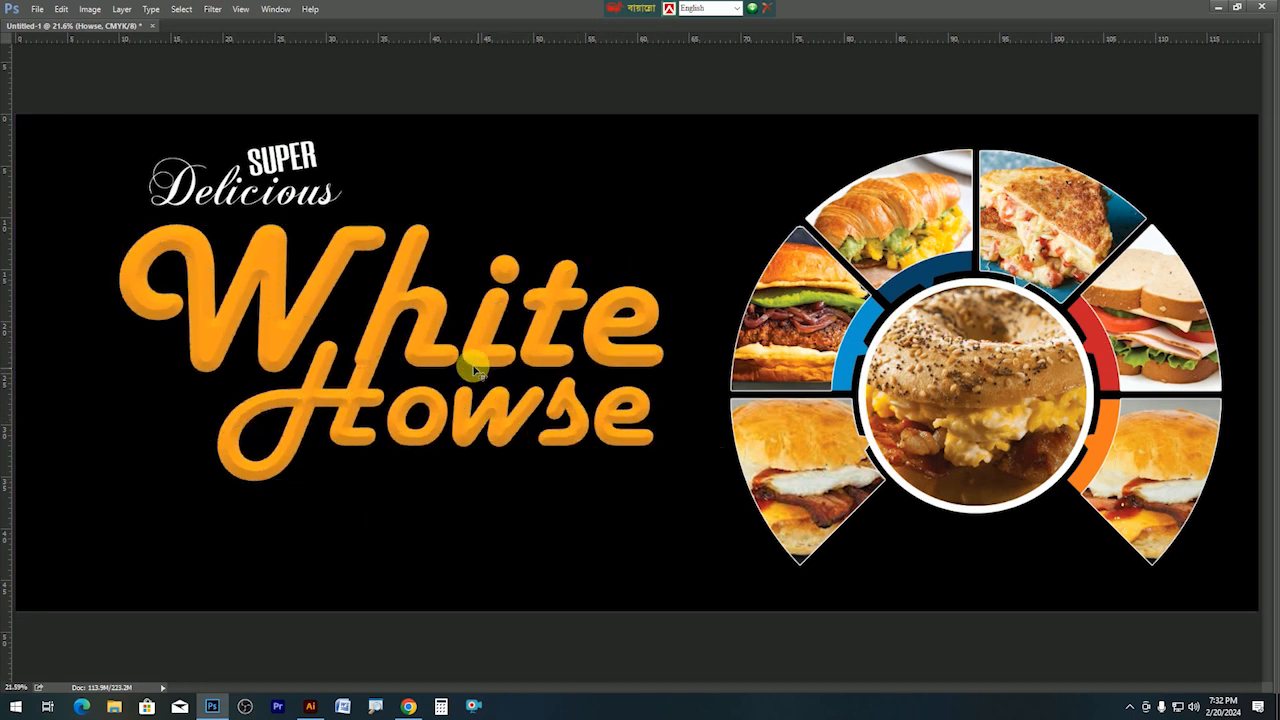
pyautogui.moveTo(478, 362); pyautogui.dragTo(486, 362)
# Zoom out, restore the panels, and select the Background layer.
pyautogui.keyDown('alt'); pyautogui.click(536, 373); pyautogui.keyUp('alt')
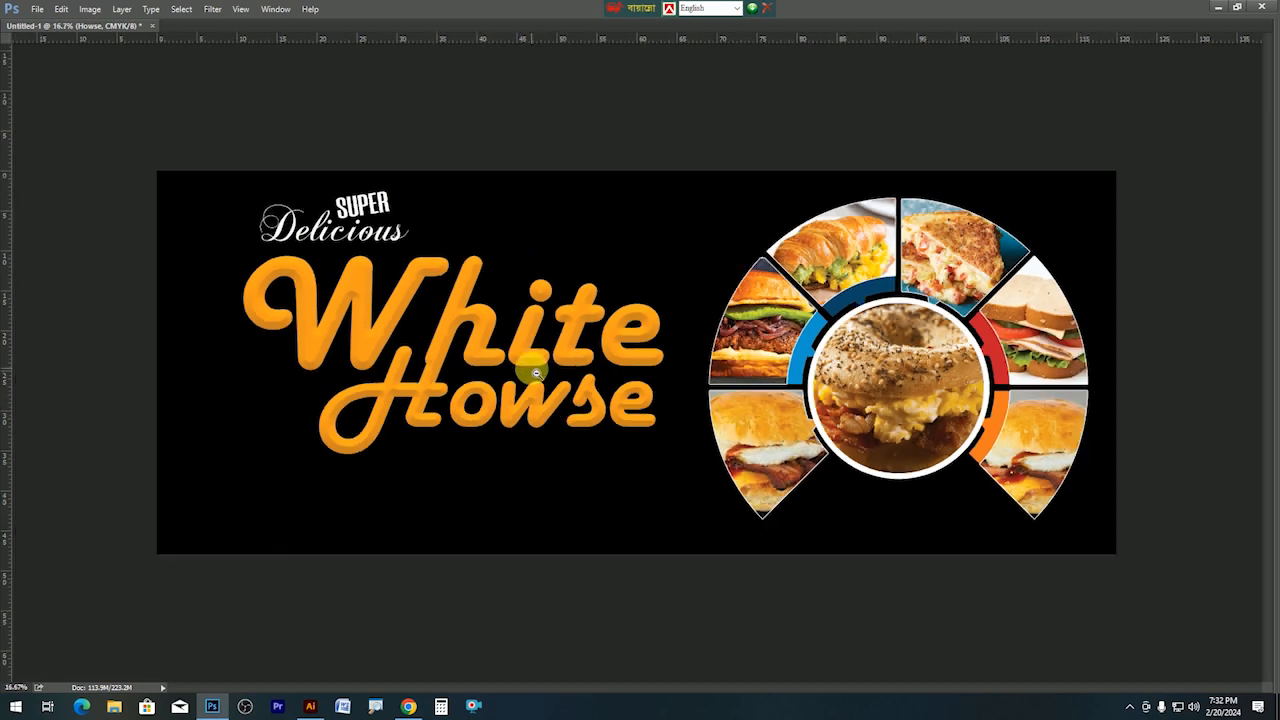
pyautogui.press('Tab')
pyautogui.rightClick(681, 229)
pyautogui.click(683, 230)
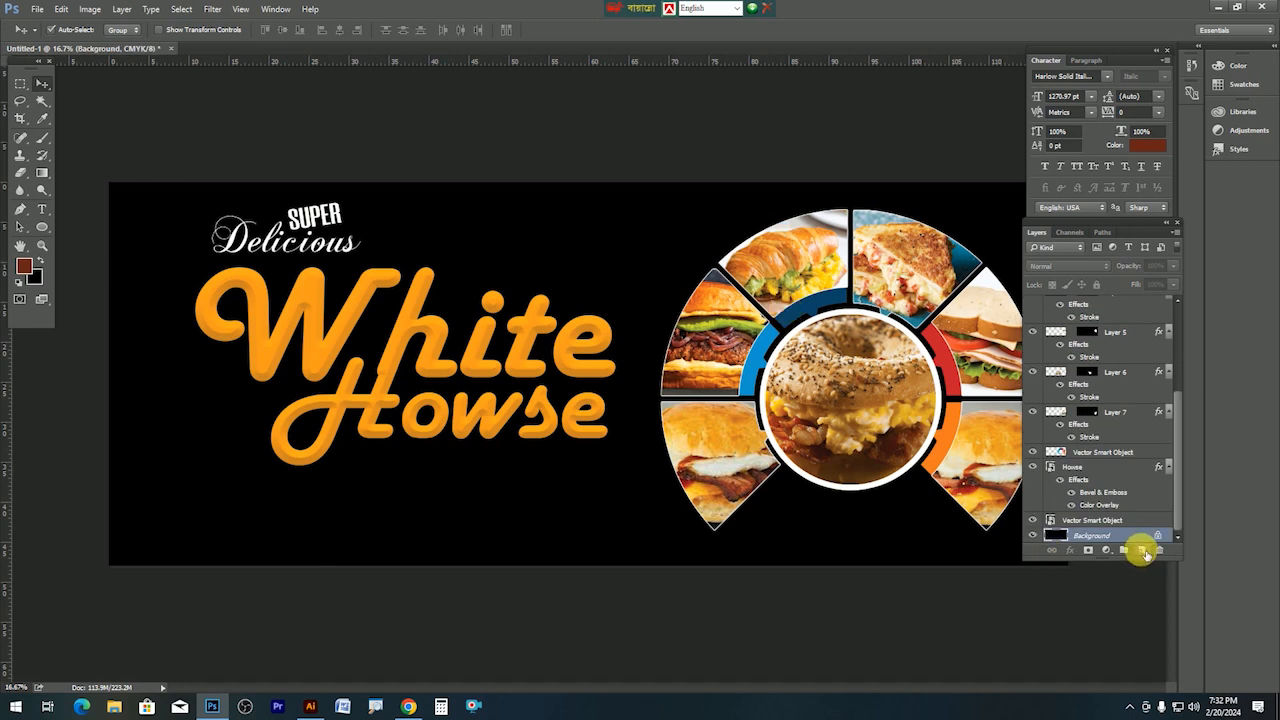
# On a new layer above Background, paint a soft brown glow behind the food semicircle.
pyautogui.click(1142, 550)
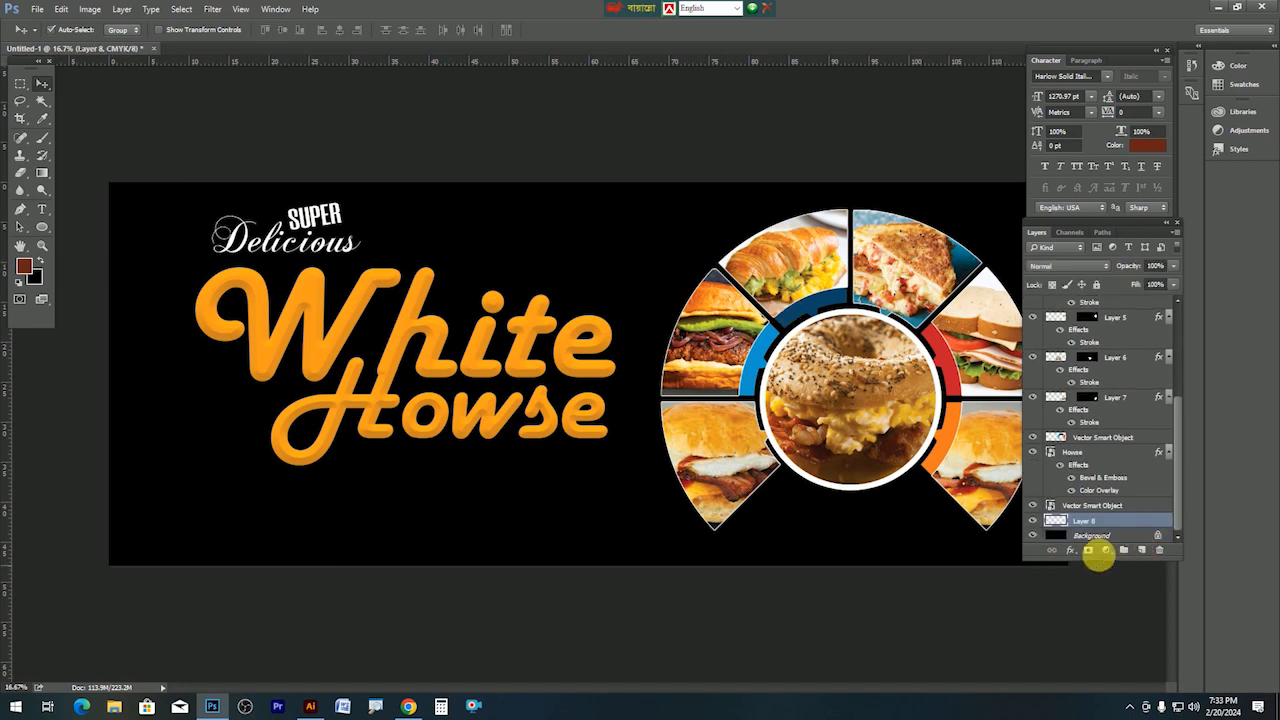
pyautogui.click(41, 176)
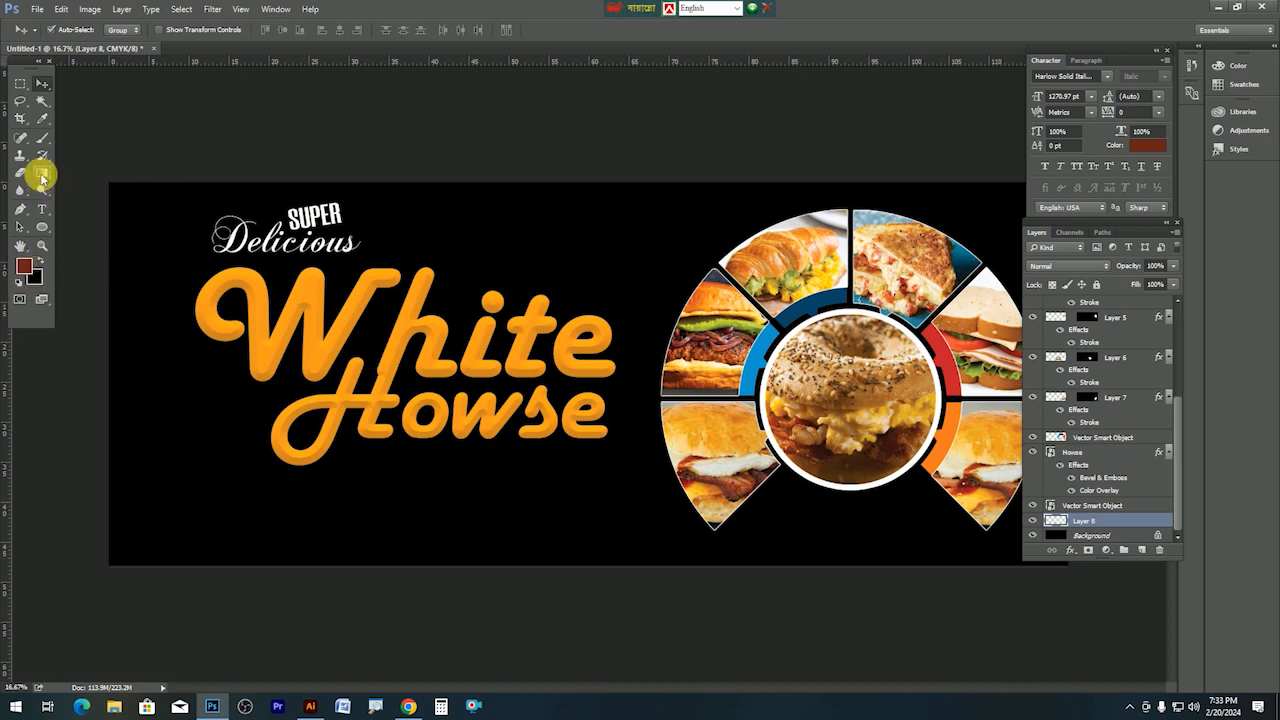
pyautogui.click(41, 145)
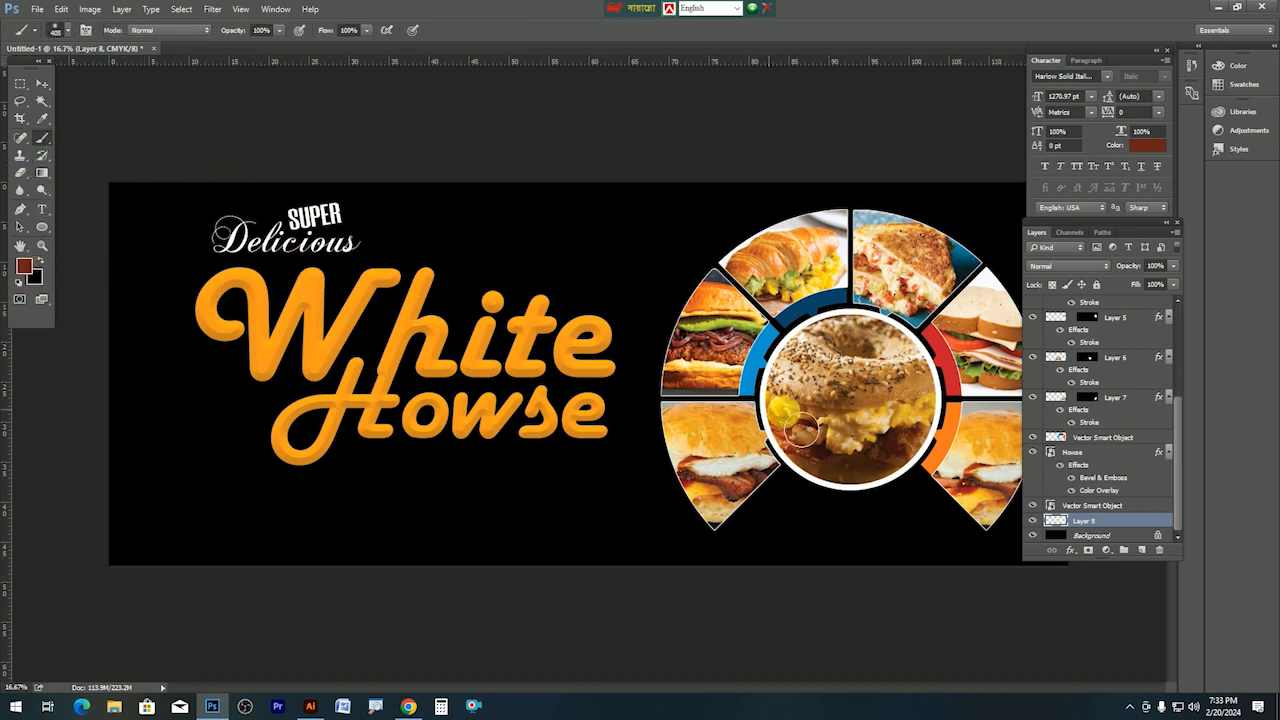
pyautogui.press('Tab')
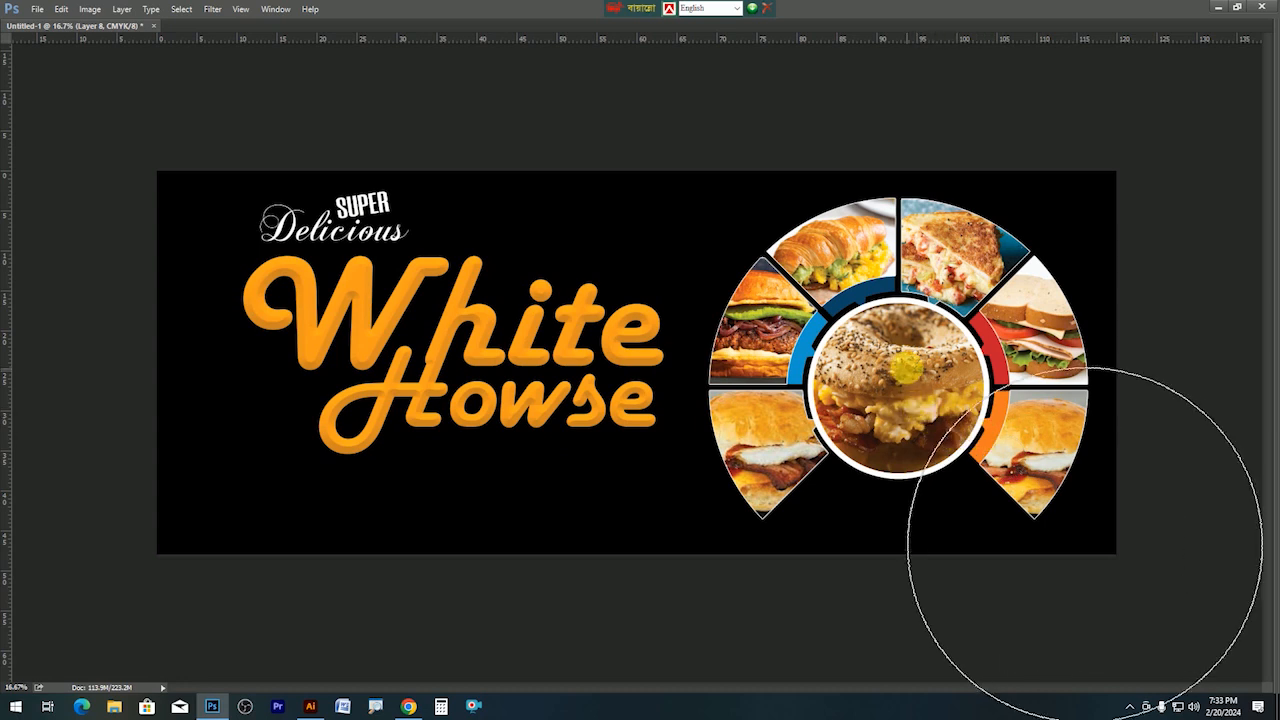
pyautogui.click(905, 370)
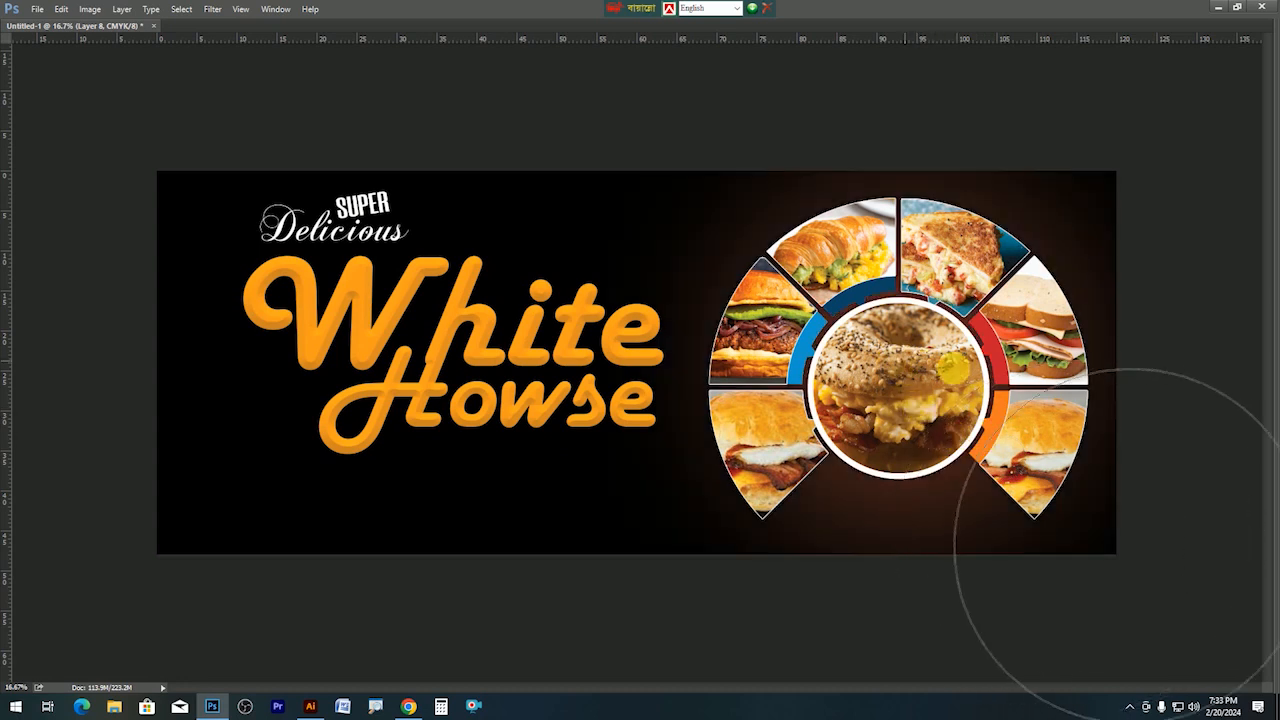
pyautogui.click(1100, 585)
pyautogui.click(1055, 527)
pyautogui.click(1172, 555)
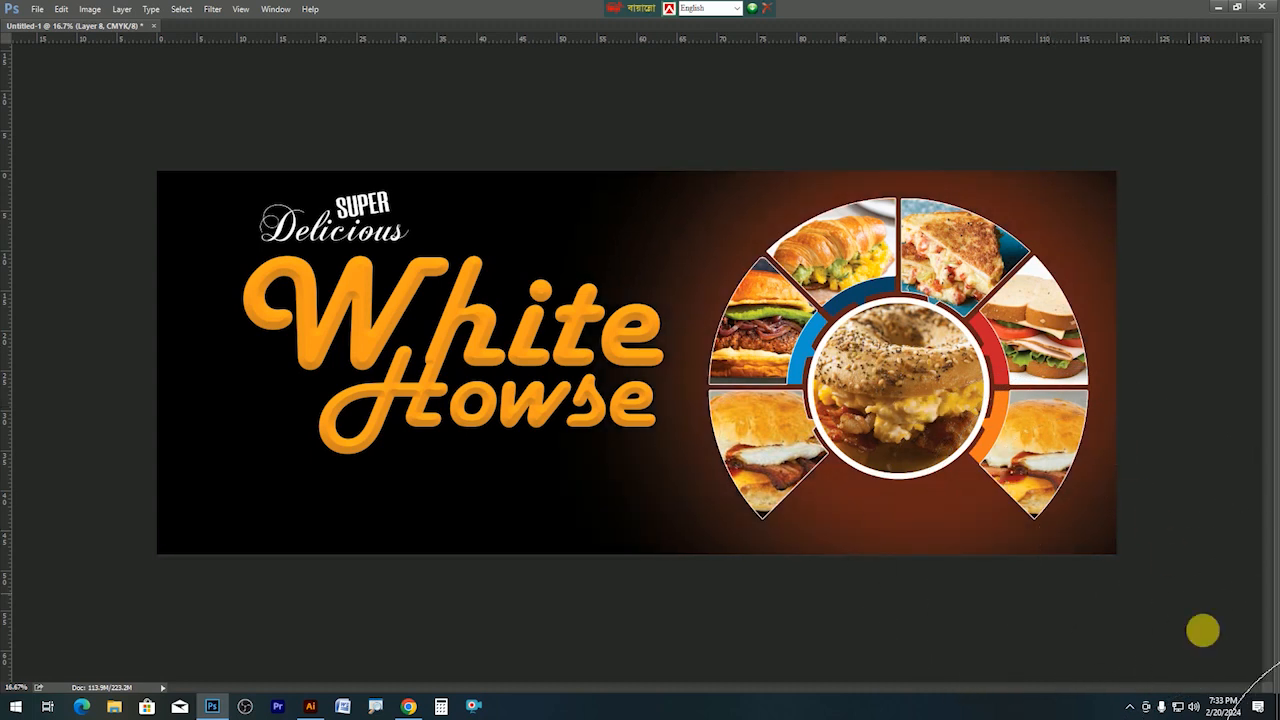
pyautogui.press('Tab')
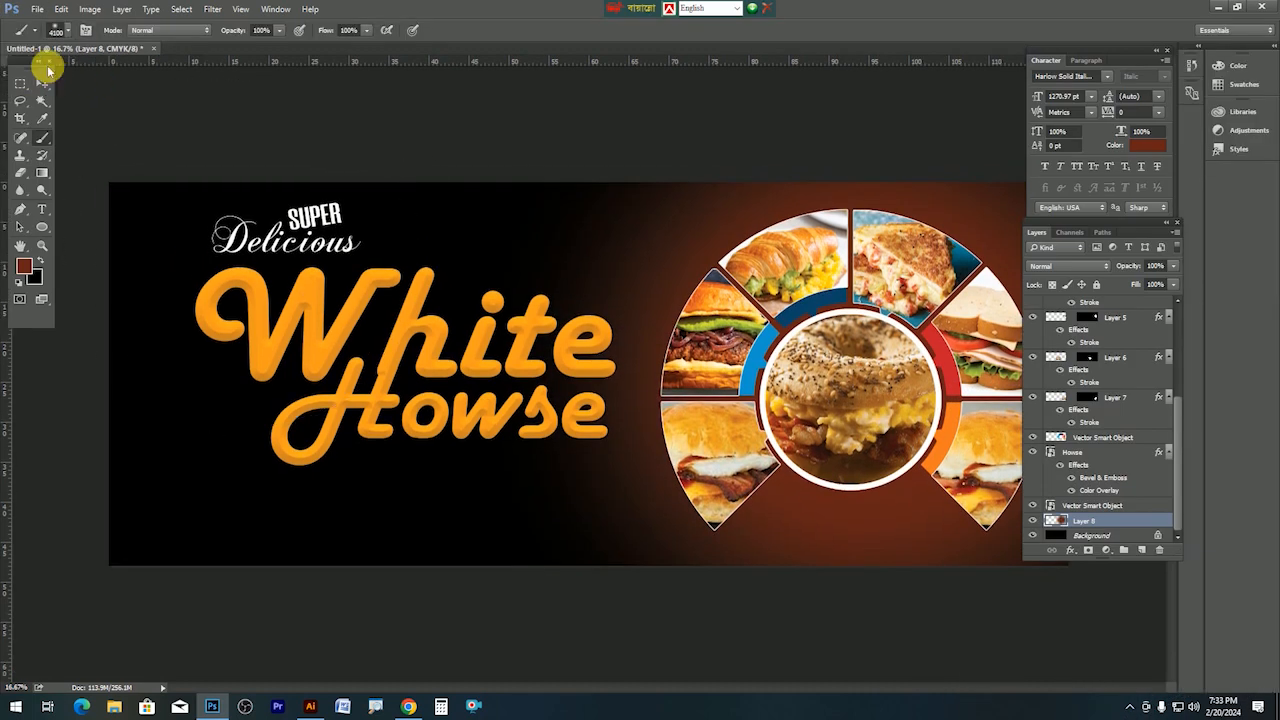
# Try Multiply and Darker Color on the glow layer, revert to Normal, then dismiss Illustrator's crash report.
pyautogui.click(37, 83)
pyautogui.click(1080, 267)
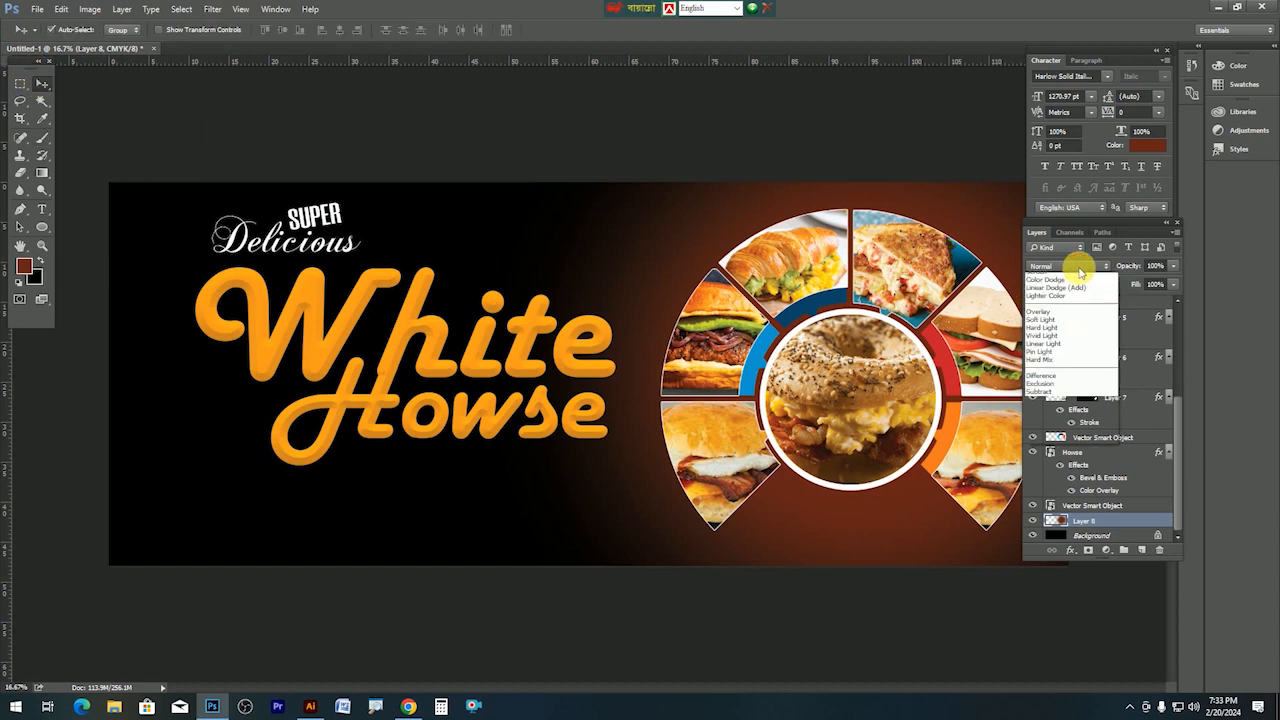
pyautogui.click(1058, 312)
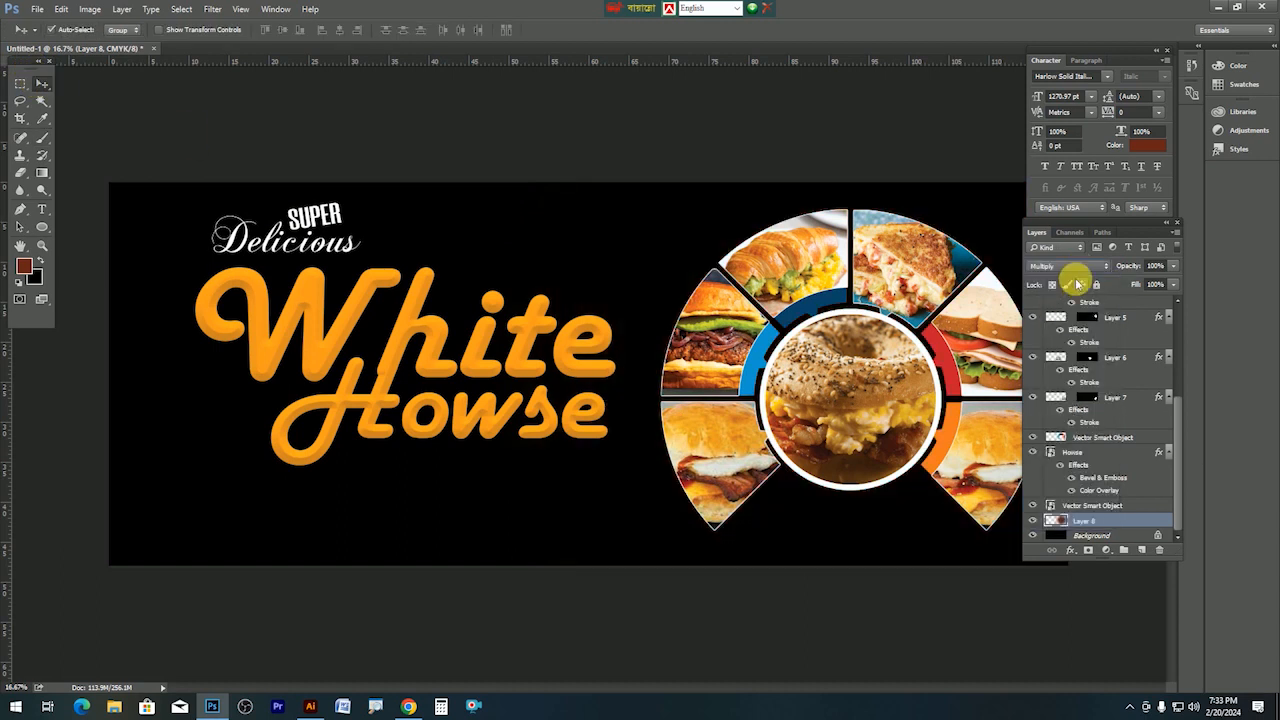
pyautogui.click(1072, 266)
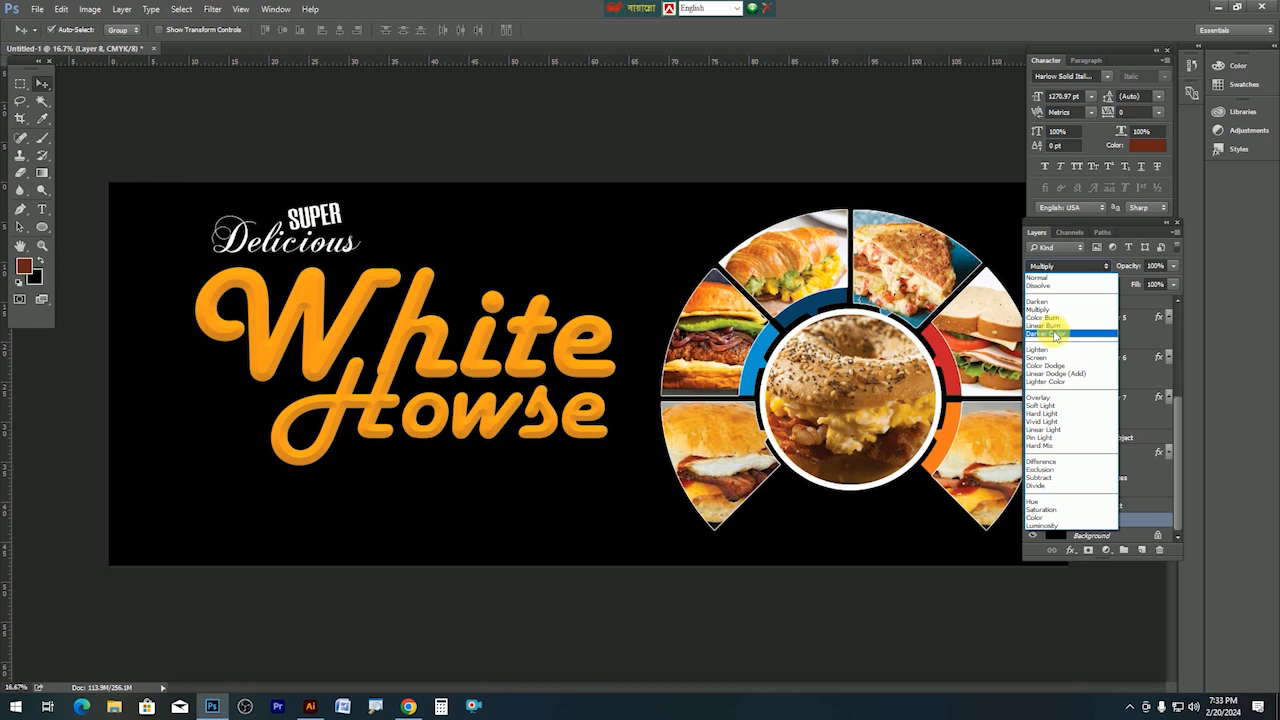
pyautogui.click(1054, 334)
pyautogui.click(1060, 266)
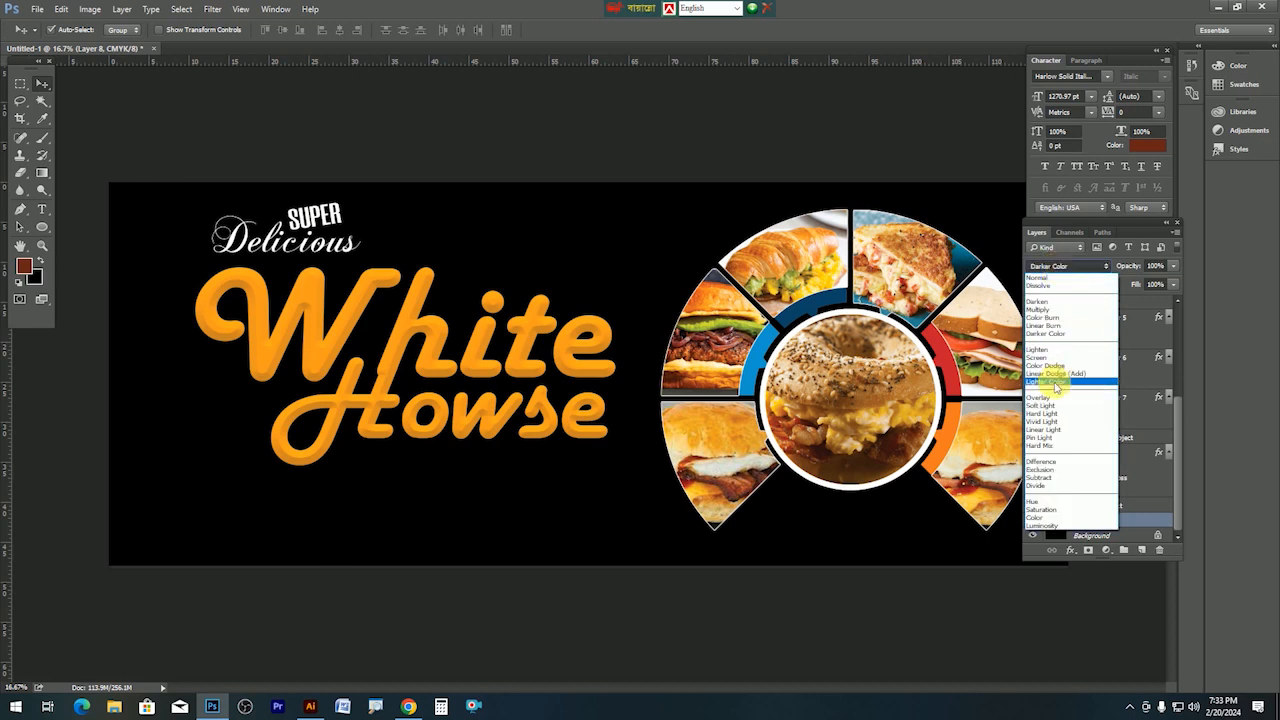
pyautogui.click(1040, 277)
pyautogui.hotkey('alt', 'Tab')
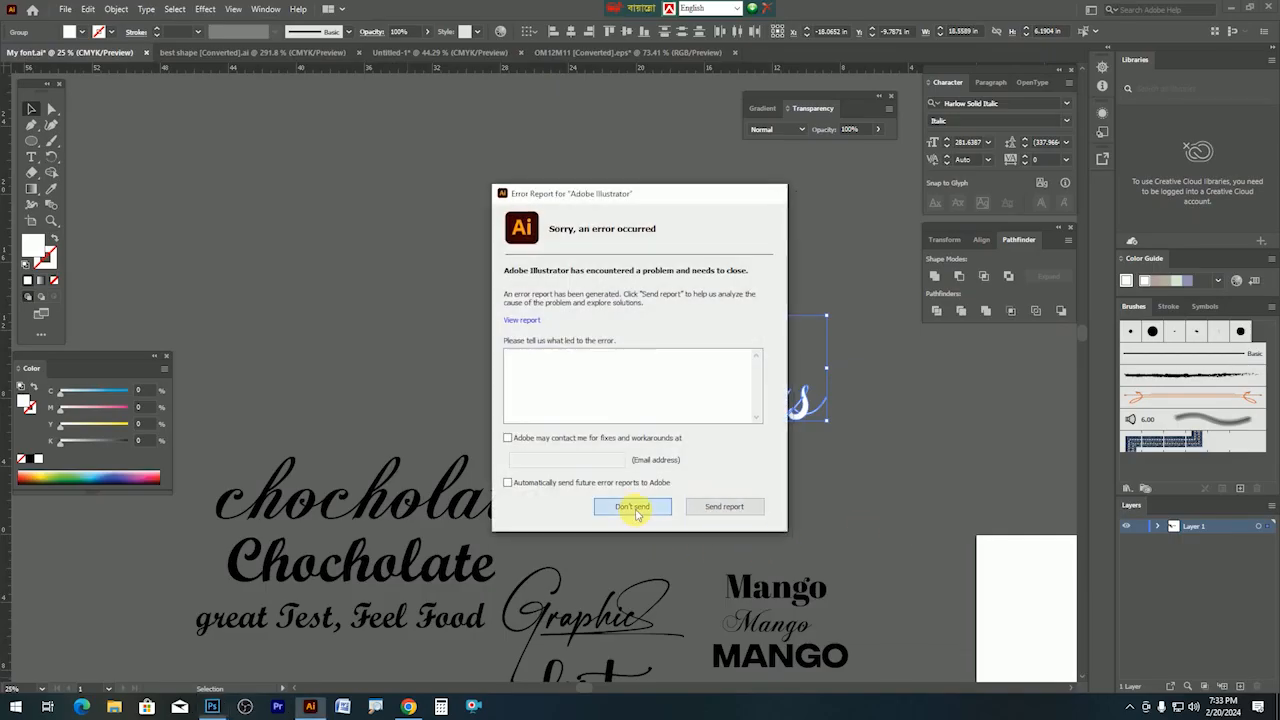
pyautogui.click(638, 508)
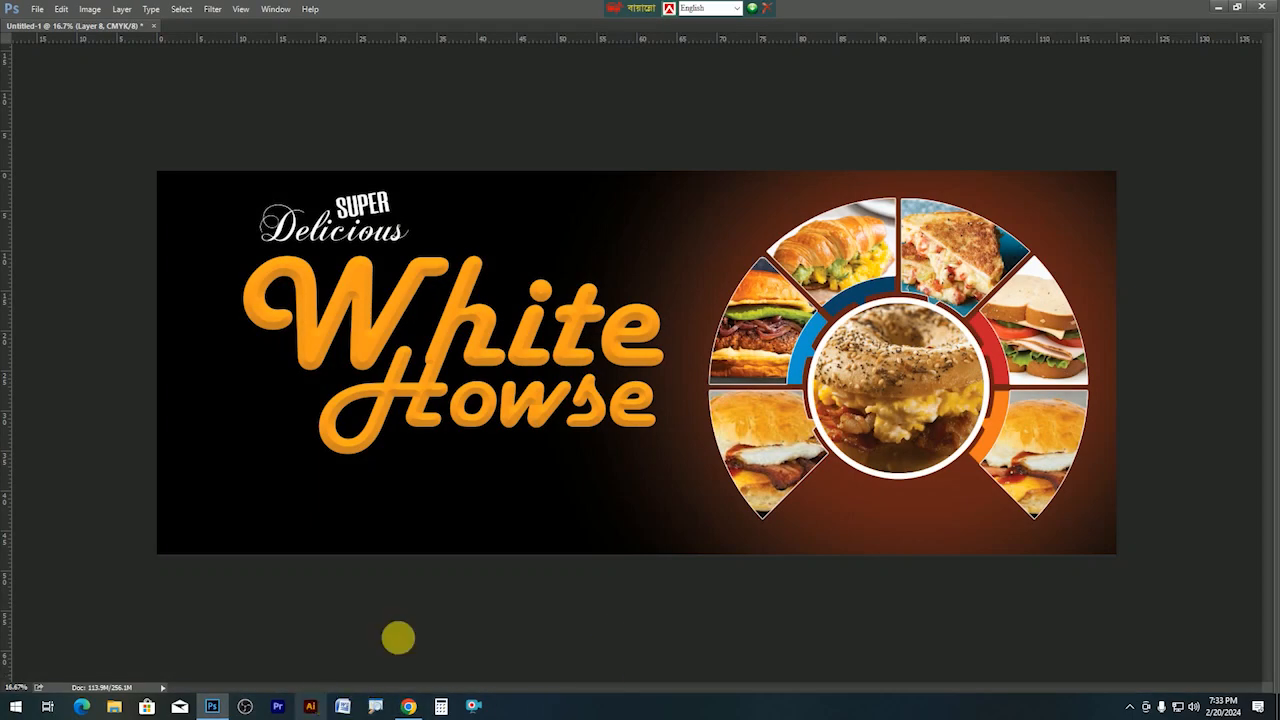
# Scale up the brown glow on Layer 8 and move it right, spreading behind the food ring.
pyautogui.hotkey('ctrl', 't')
pyautogui.moveTo(1117, 554); pyautogui.dragTo(1156, 588)
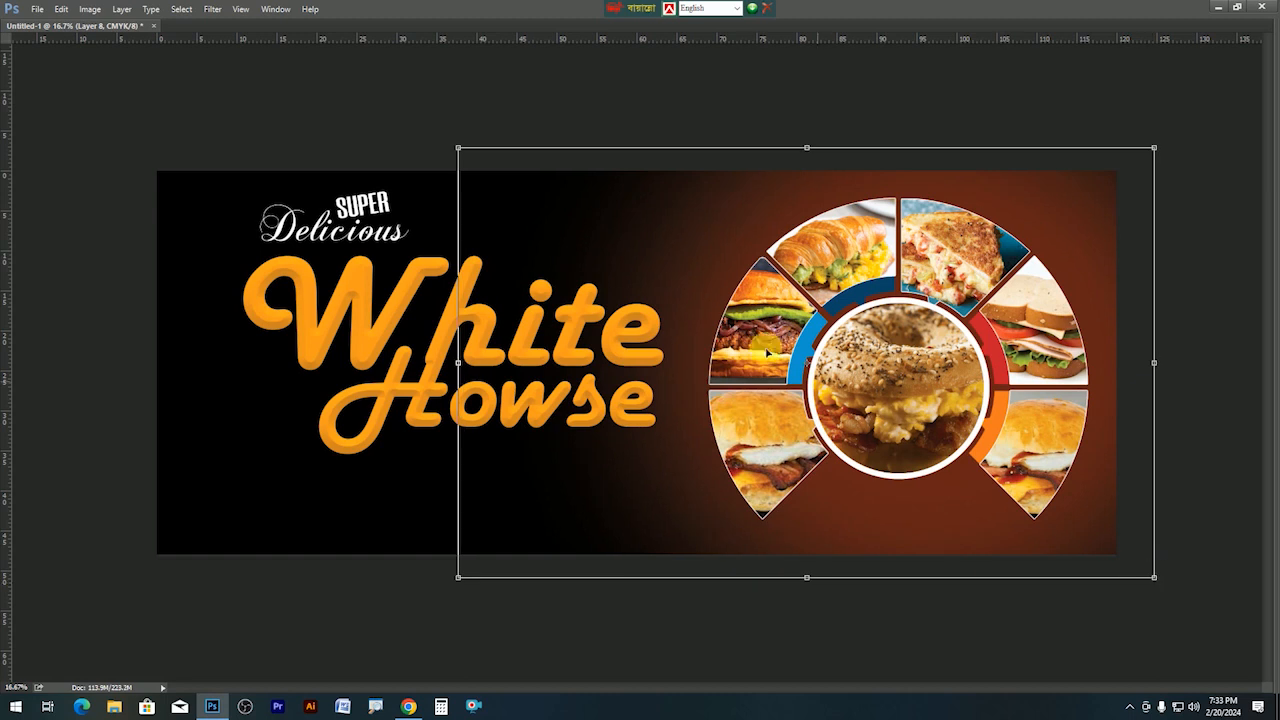
pyautogui.press('Return')
pyautogui.moveTo(715, 277); pyautogui.dragTo(825, 282)
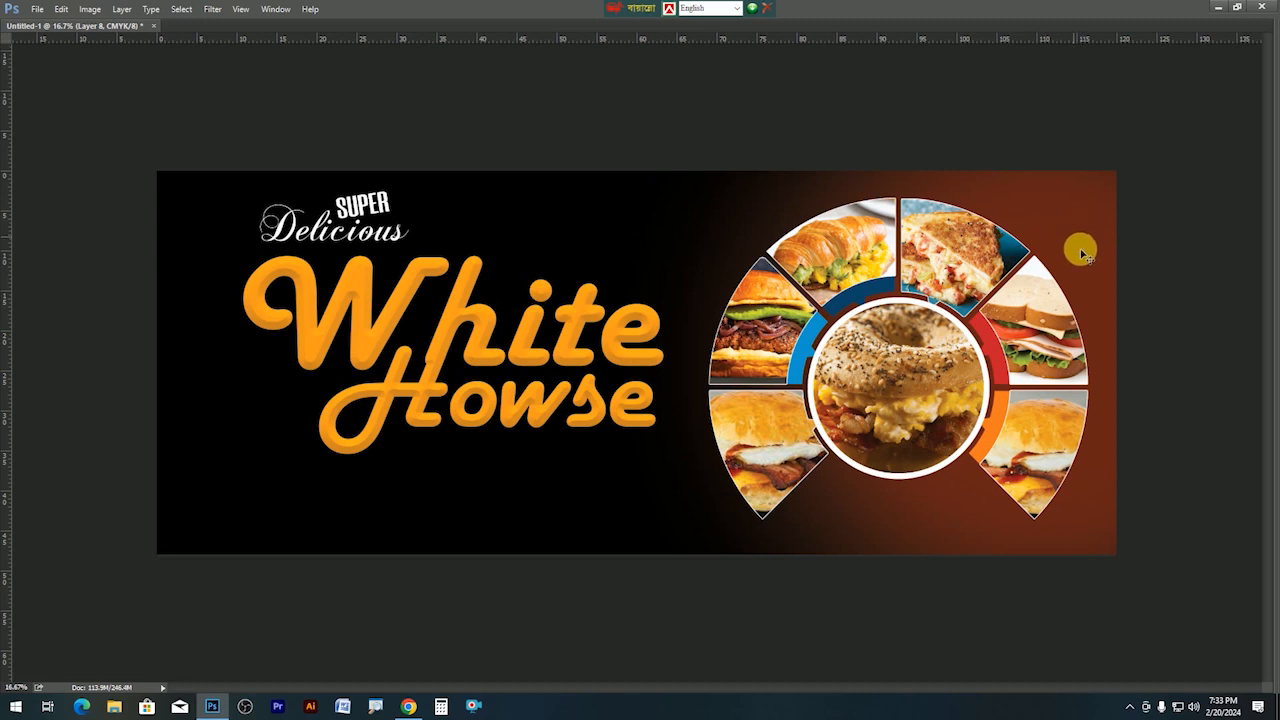
pyautogui.press('Tab')
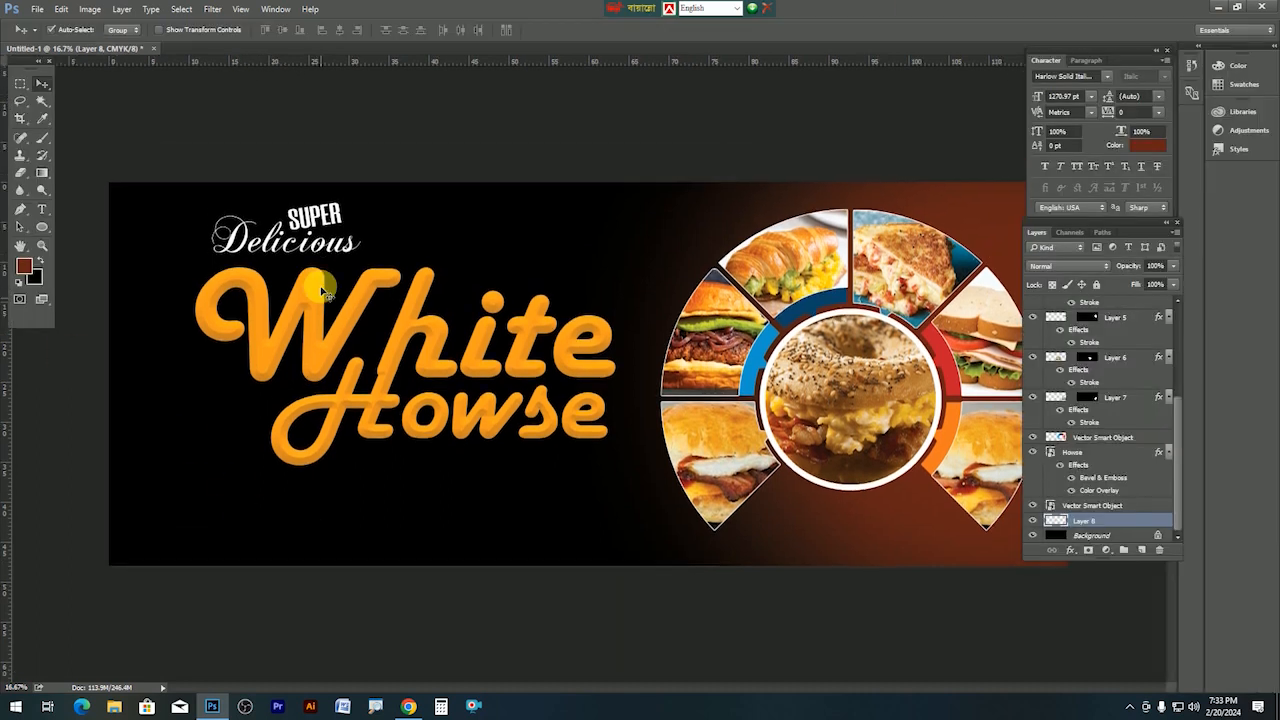
# Set the foreground to white and add a placeholder text line below the title, shrunk to about 62%.
pyautogui.click(22, 264)
pyautogui.moveTo(626, 232); pyautogui.dragTo(514, 114)
pyautogui.press('Return')
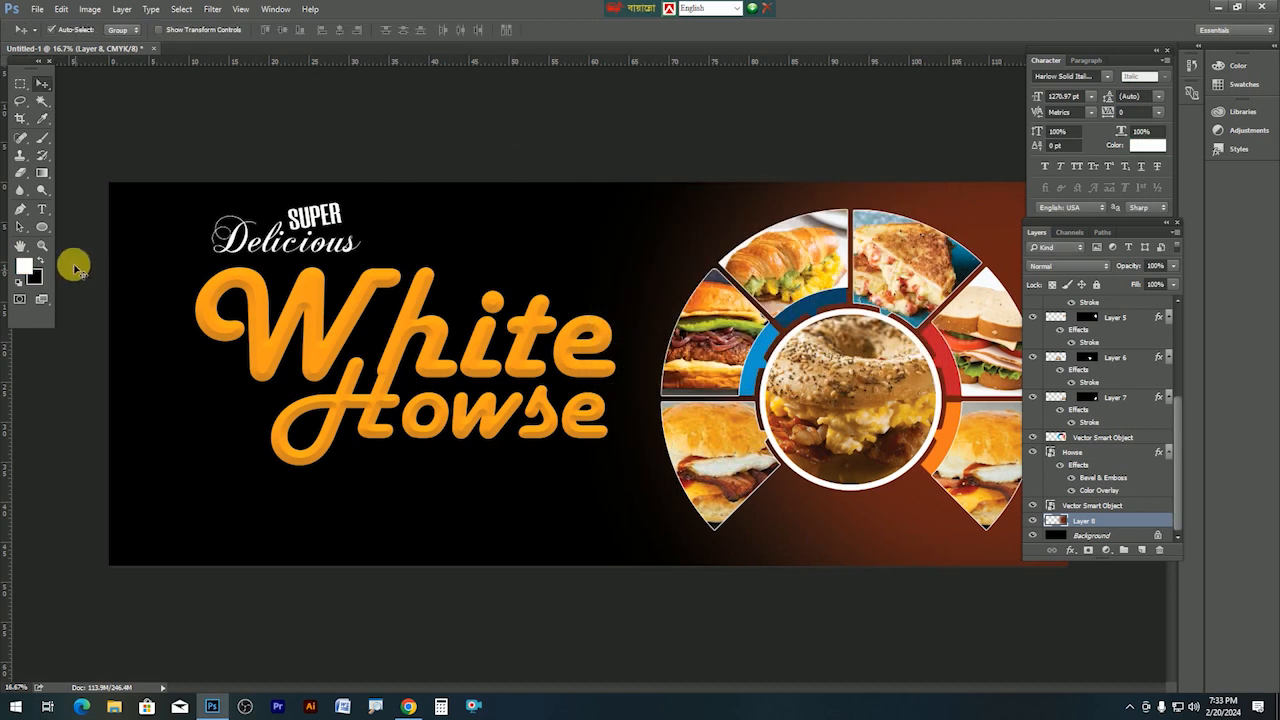
pyautogui.click(41, 208)
pyautogui.click(304, 528)
pyautogui.write('asdsadasd')
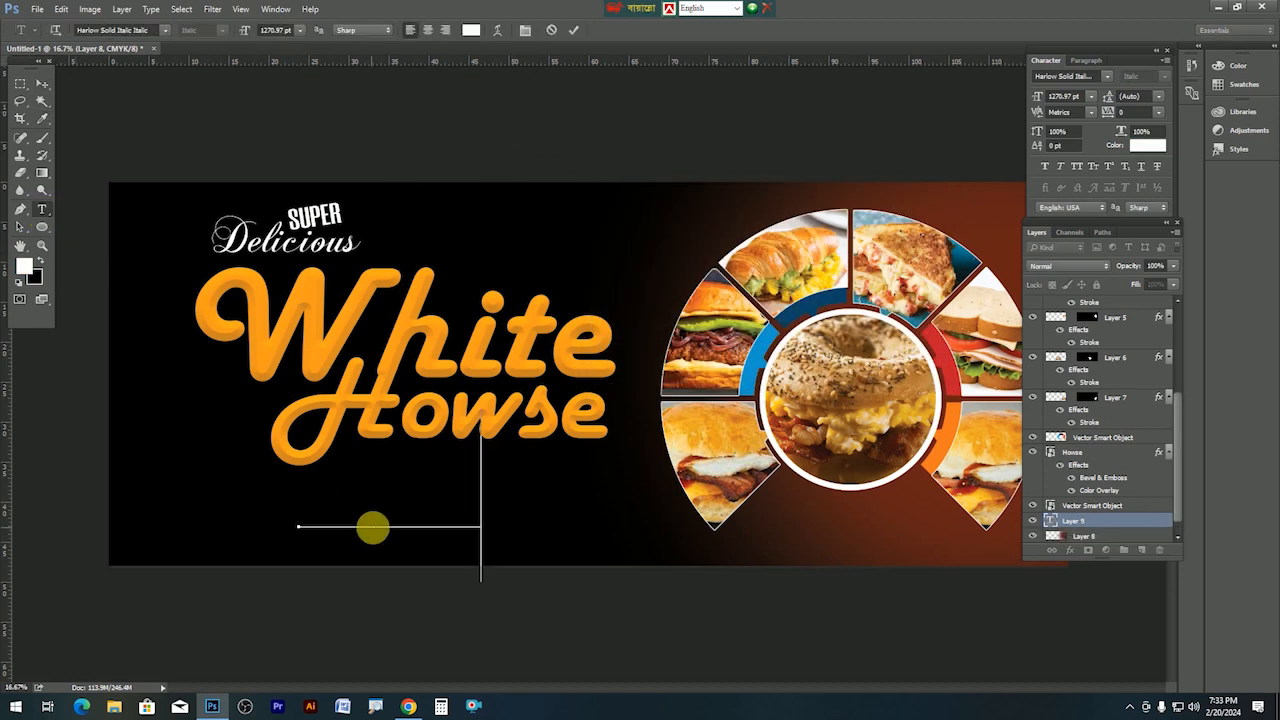
pyautogui.moveTo(511, 517); pyautogui.dragTo(346, 543)
pyautogui.hotkey('ctrl', 't')
pyautogui.moveTo(704, 438); pyautogui.dragTo(522, 489)
pyautogui.press('Return')
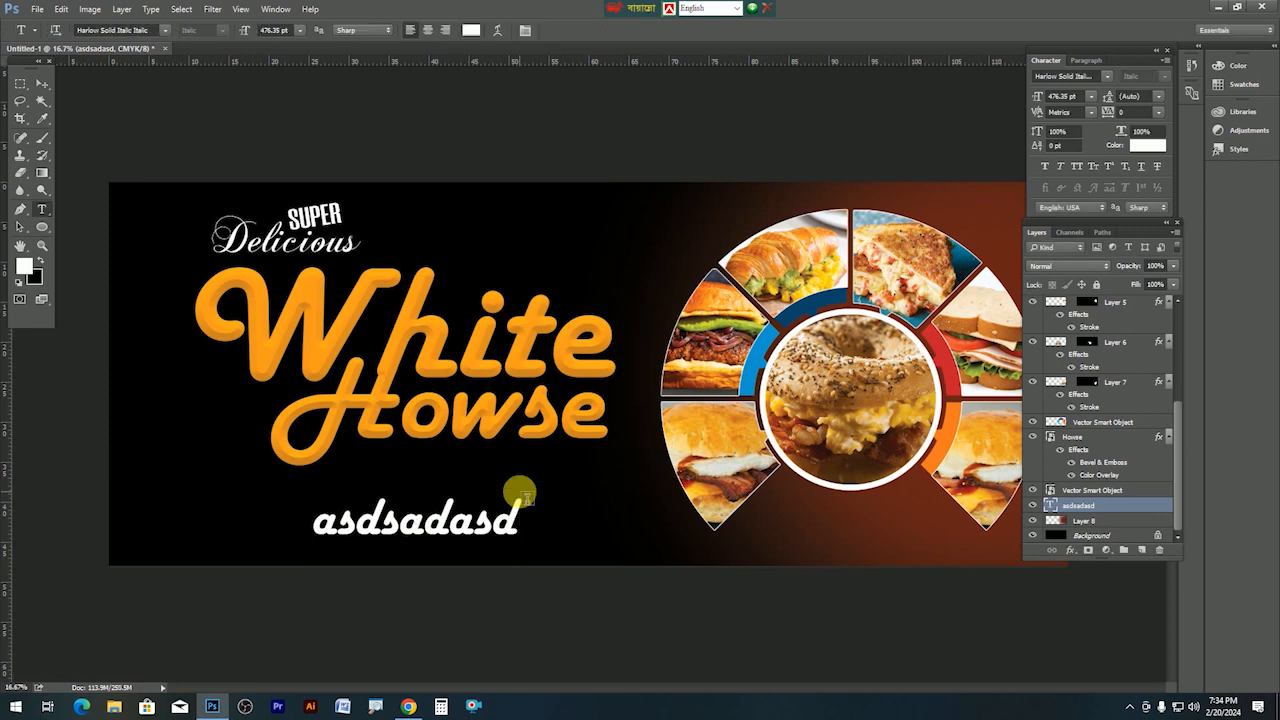
# Replace the placeholder with the Cell phone-number text, move it under the title and shrink it to about 80%.
pyautogui.doubleClick(430, 535)
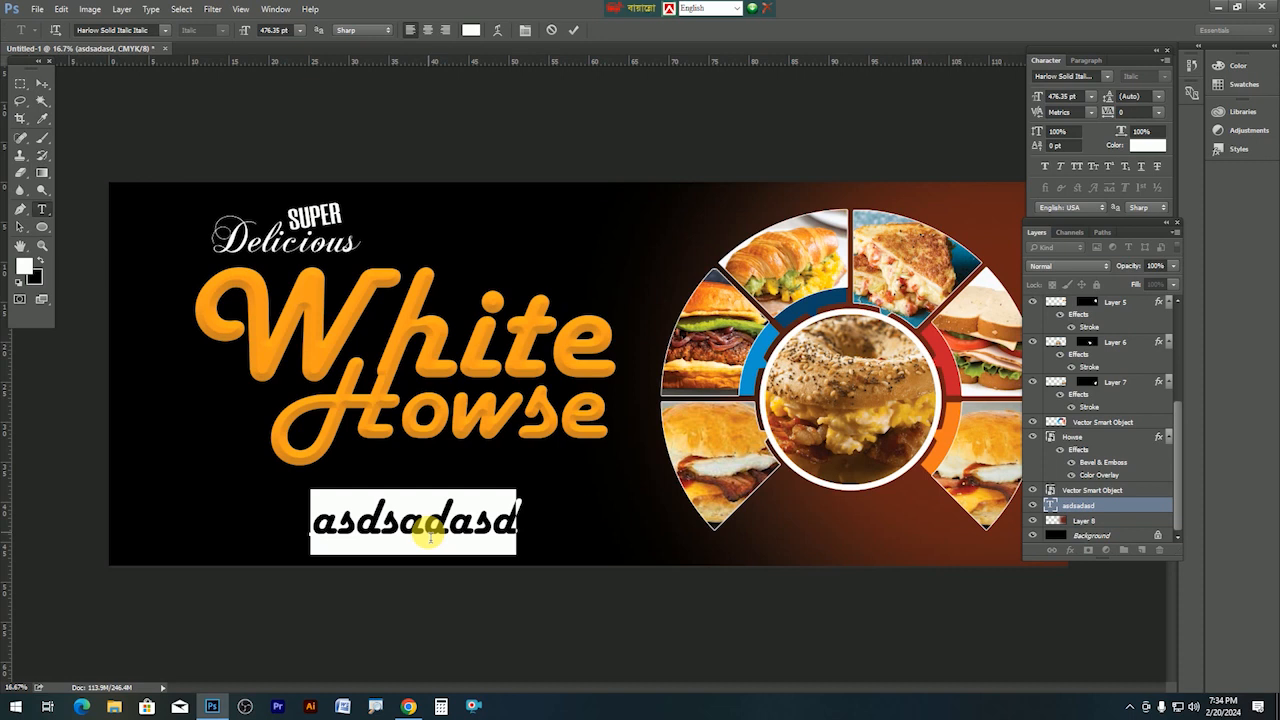
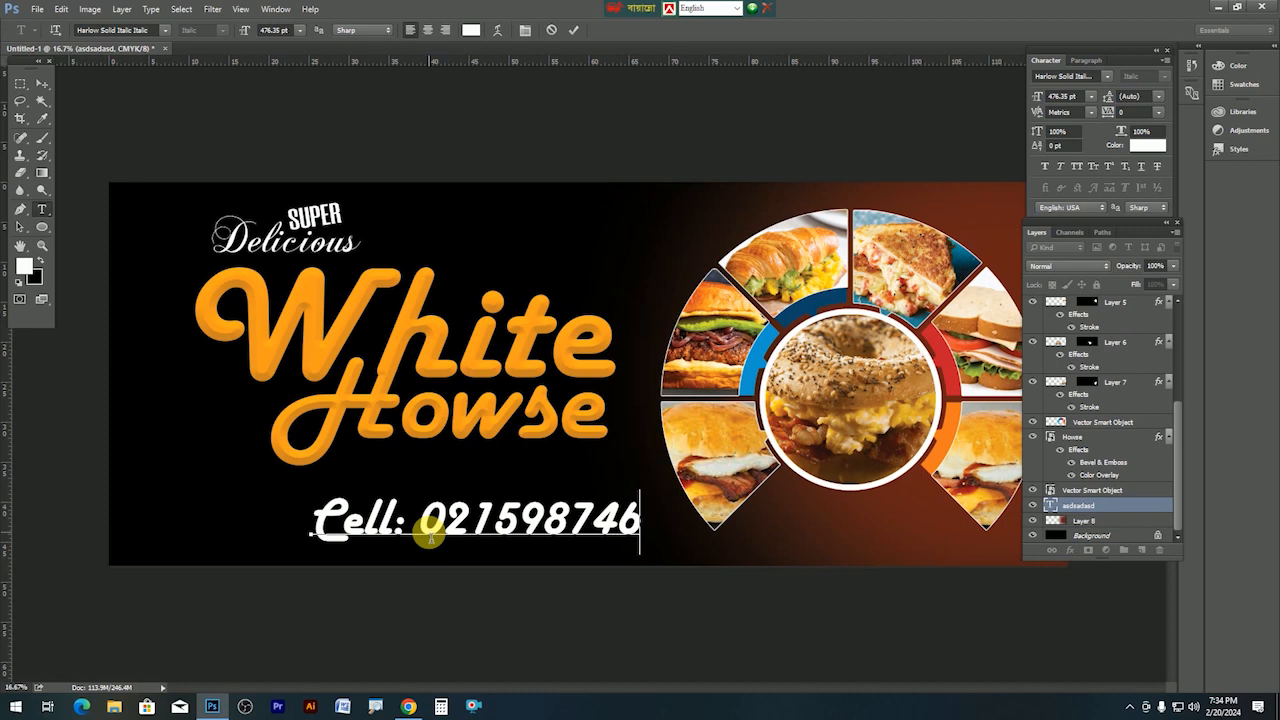
pyautogui.hotkey('ctrl', 'Return')
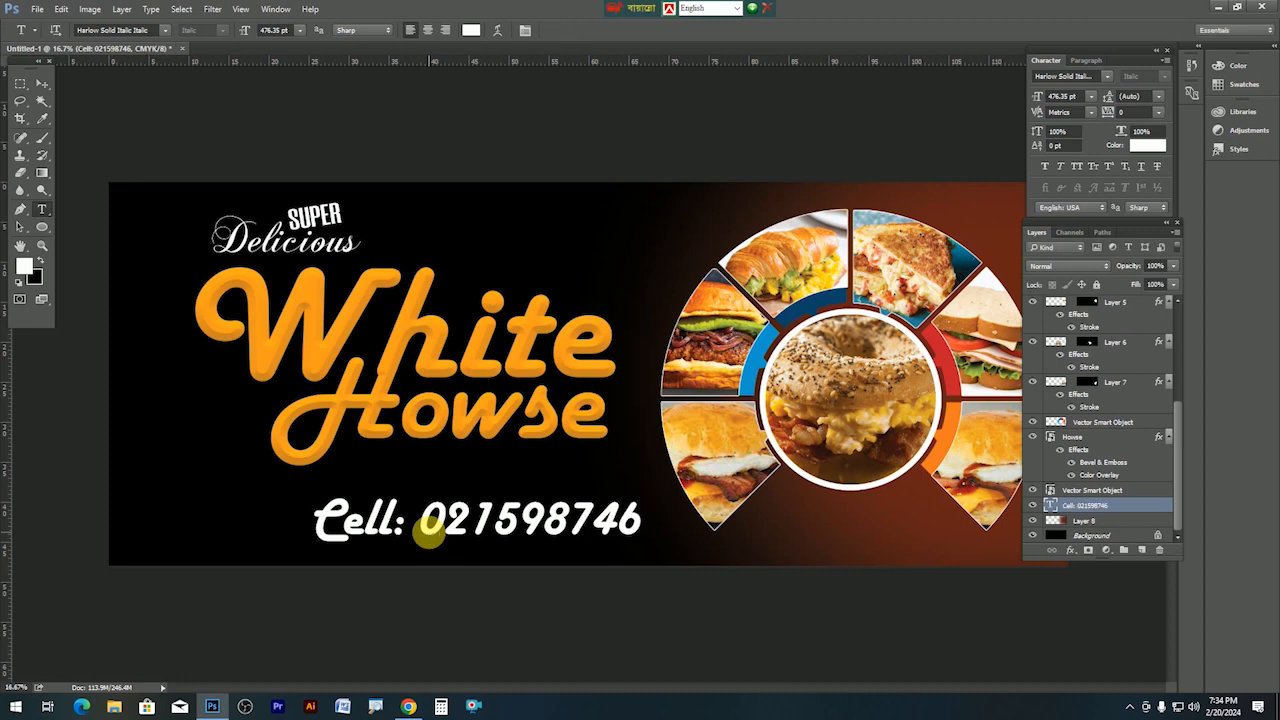
pyautogui.moveTo(420, 527); pyautogui.dragTo(373, 521)
pyautogui.hotkey('ctrl', 't')
pyautogui.moveTo(579, 549); pyautogui.dragTo(495, 512)
pyautogui.press('Return')
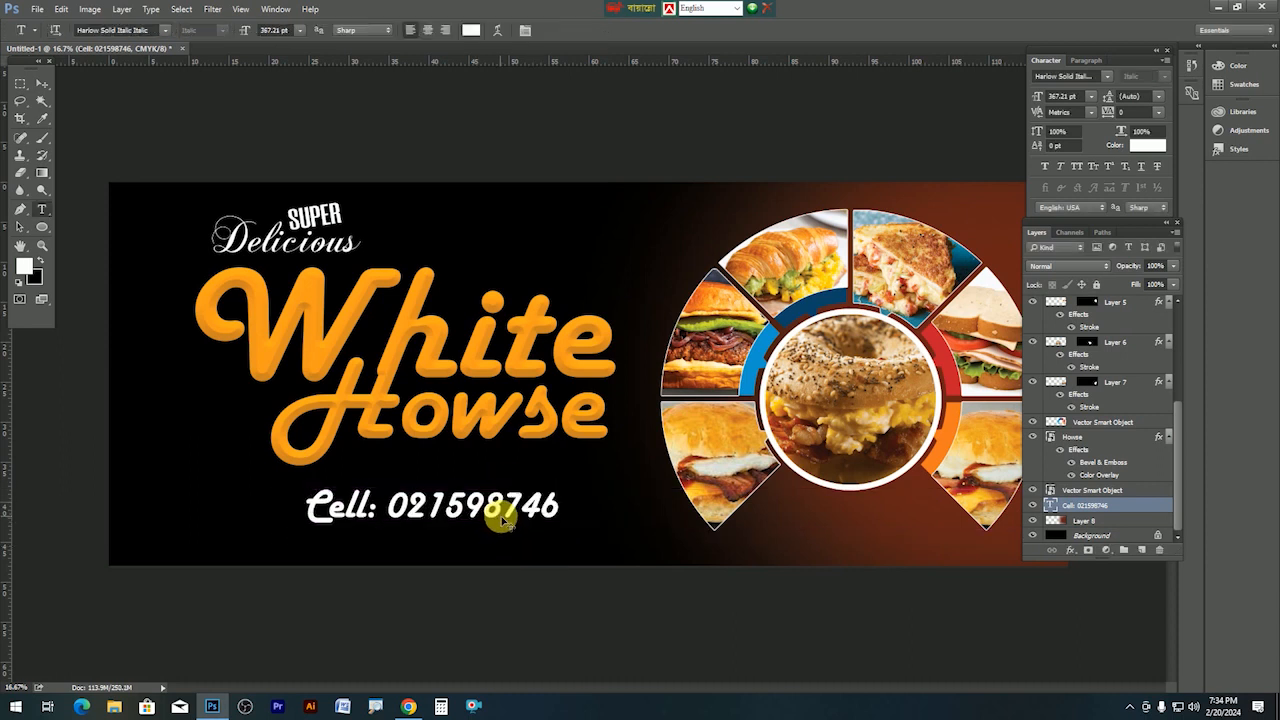
pyautogui.click(48, 82)
# With the Background layer selected, draw a tall white rectangle over the banner's left edge.
pyautogui.rightClick(220, 455)
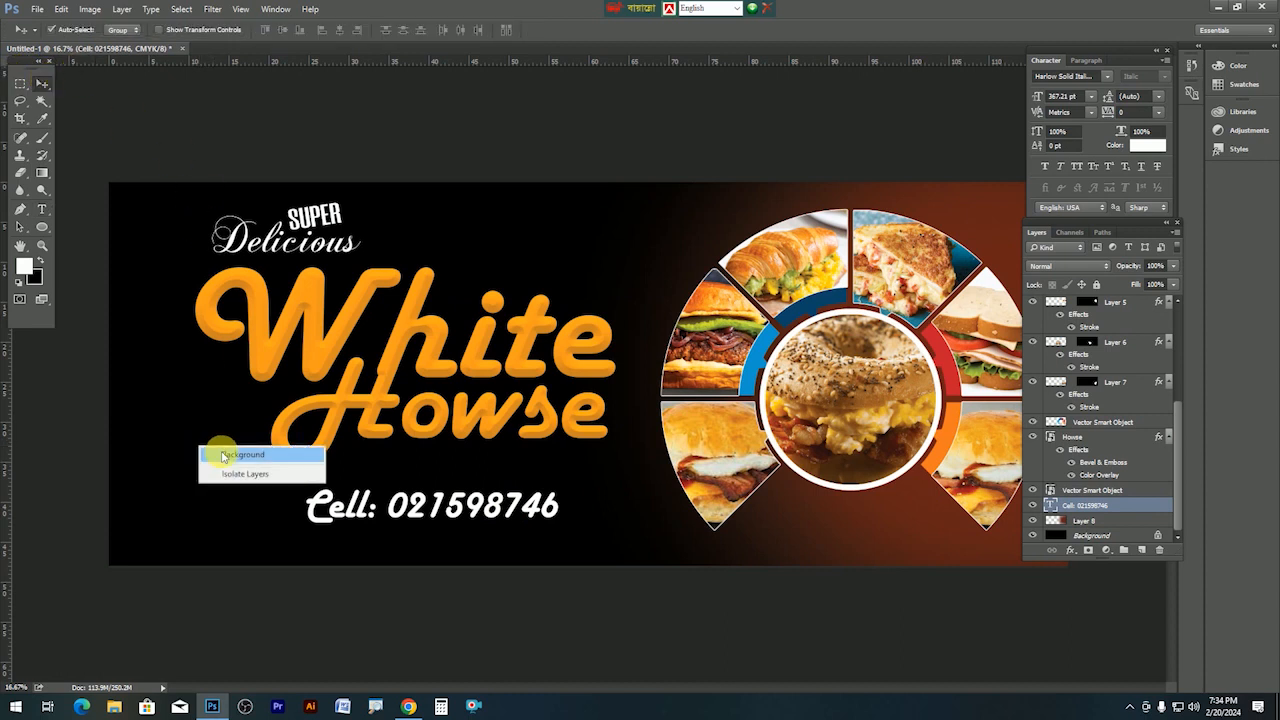
pyautogui.click(222, 455)
pyautogui.click(43, 229)
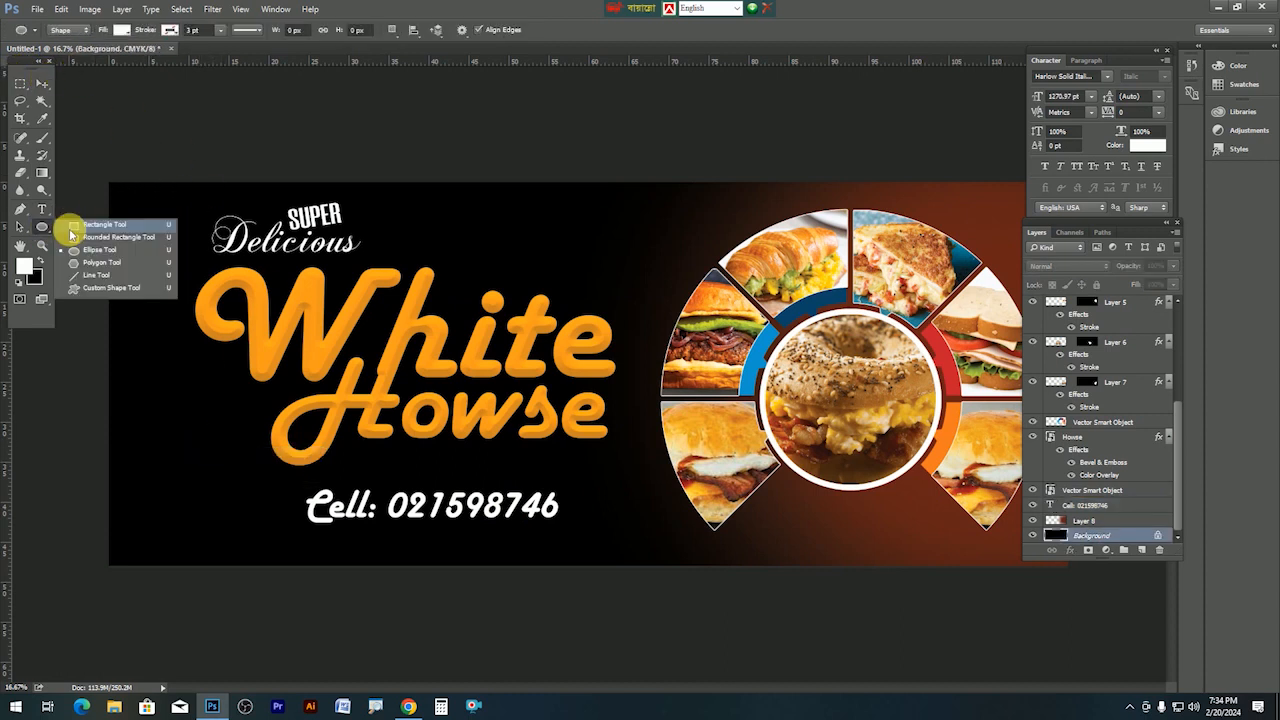
pyautogui.click(84, 226)
pyautogui.press('Tab')
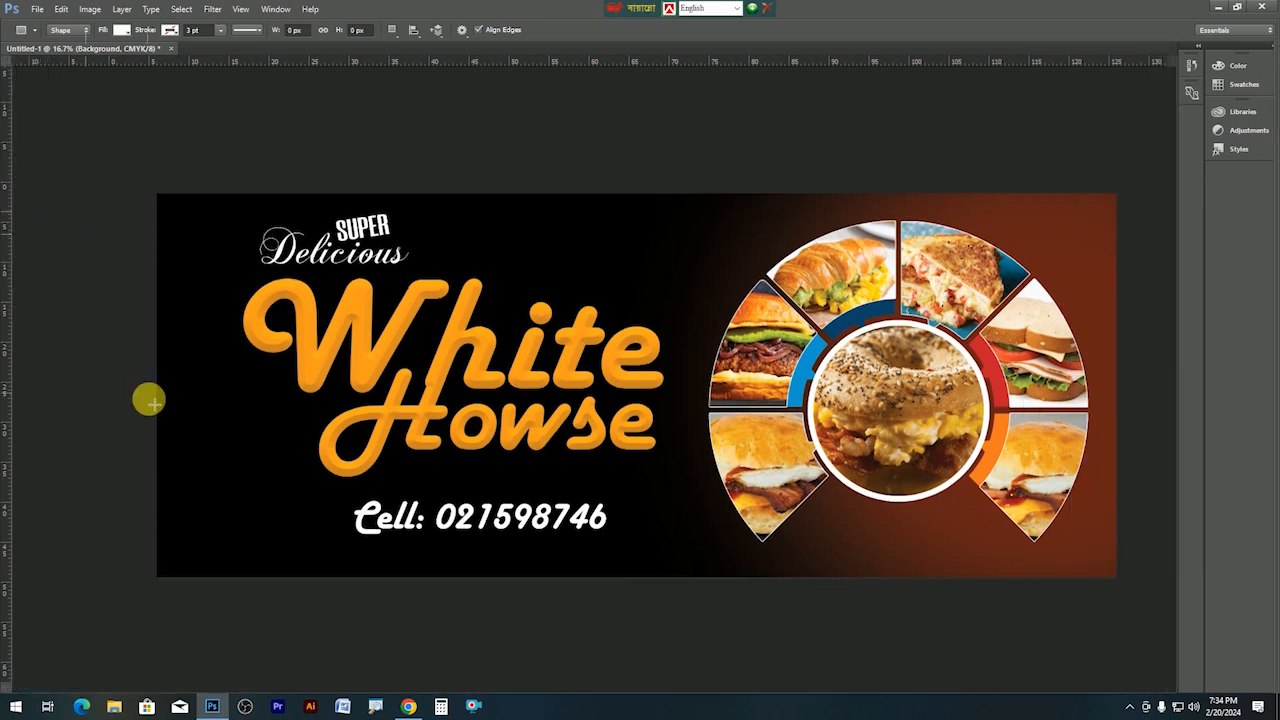
pyautogui.moveTo(166, 148); pyautogui.dragTo(347, 597)
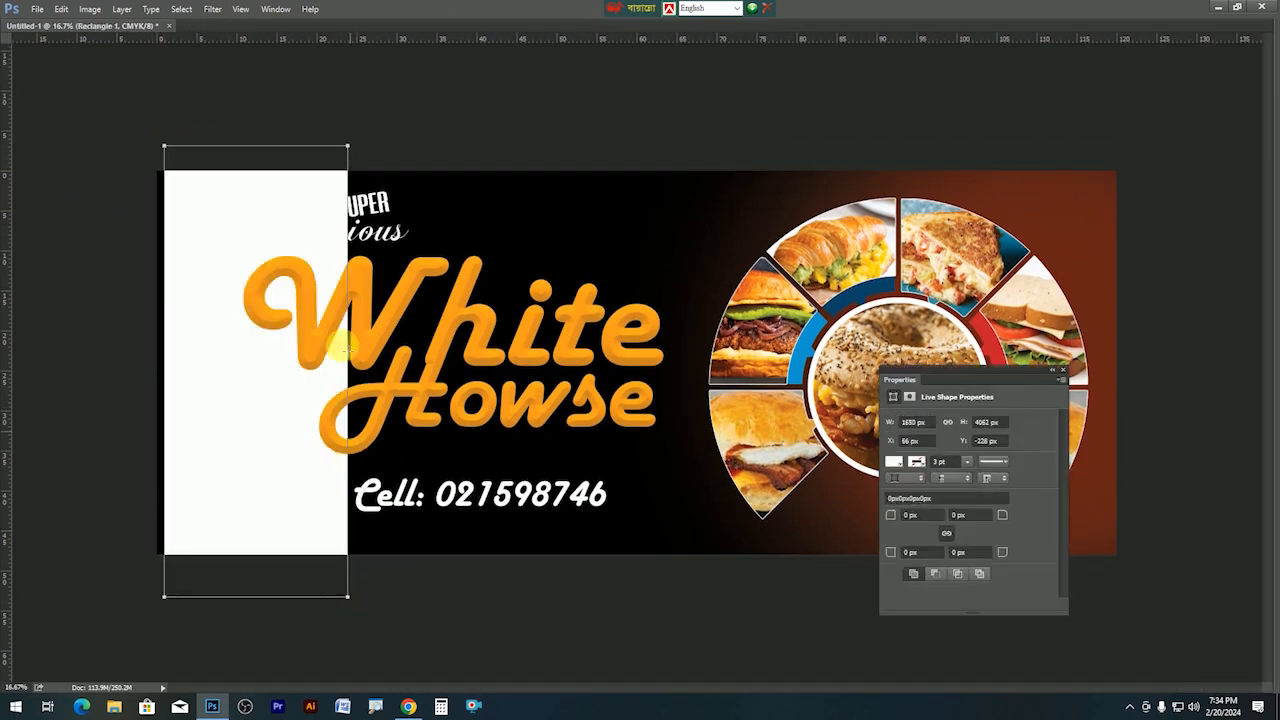
pyautogui.press('Tab')
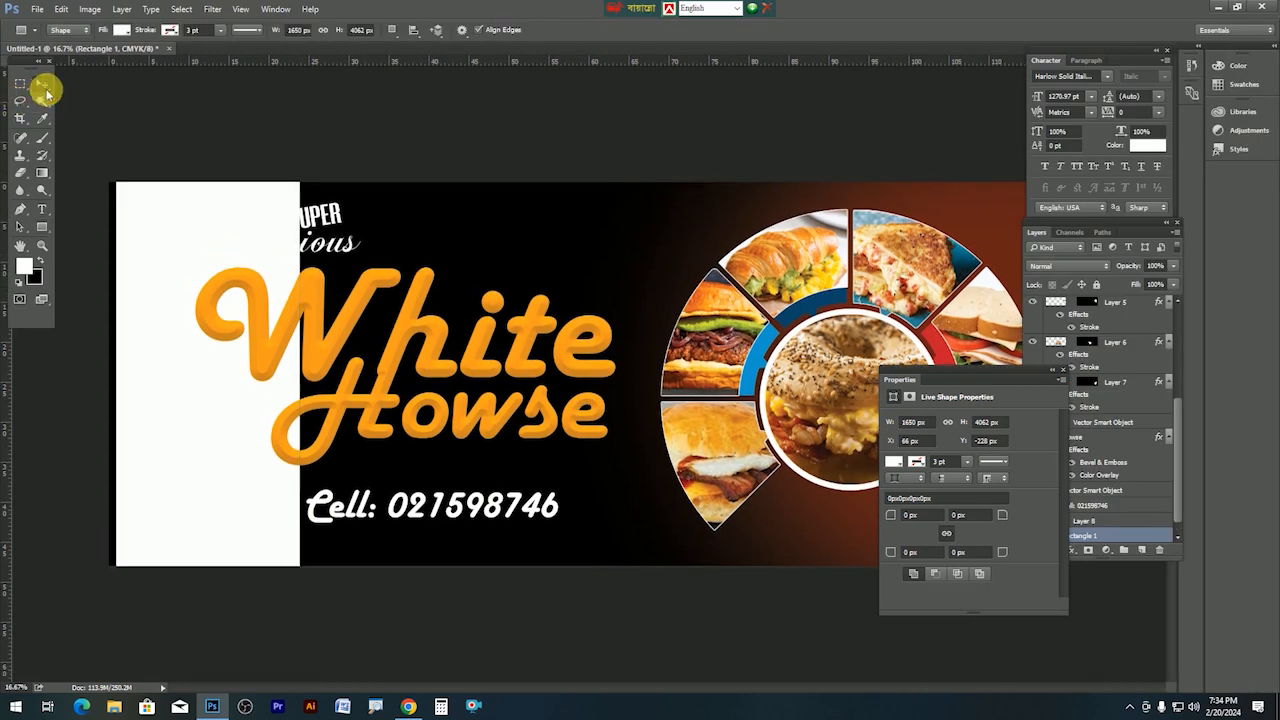
# Rotate the white rectangle about -33° and move it into the bottom-left corner.
pyautogui.press('Tab')
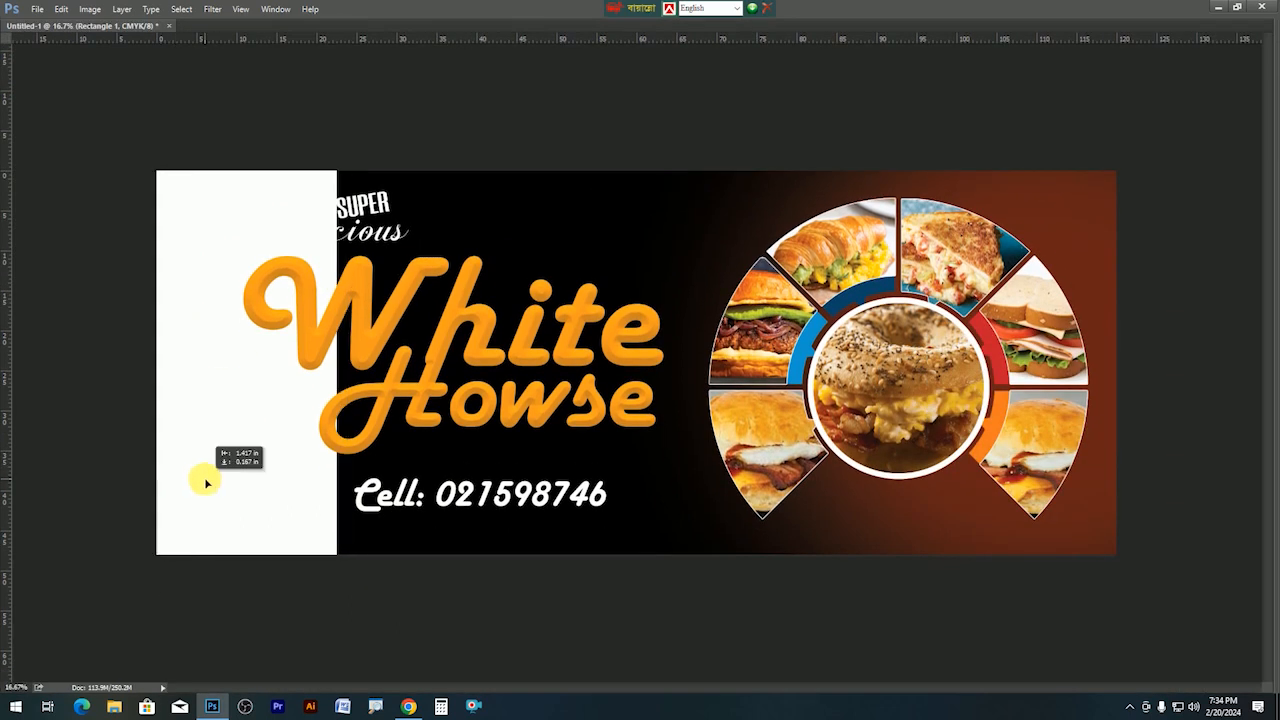
pyautogui.hotkey('ctrl', 't')
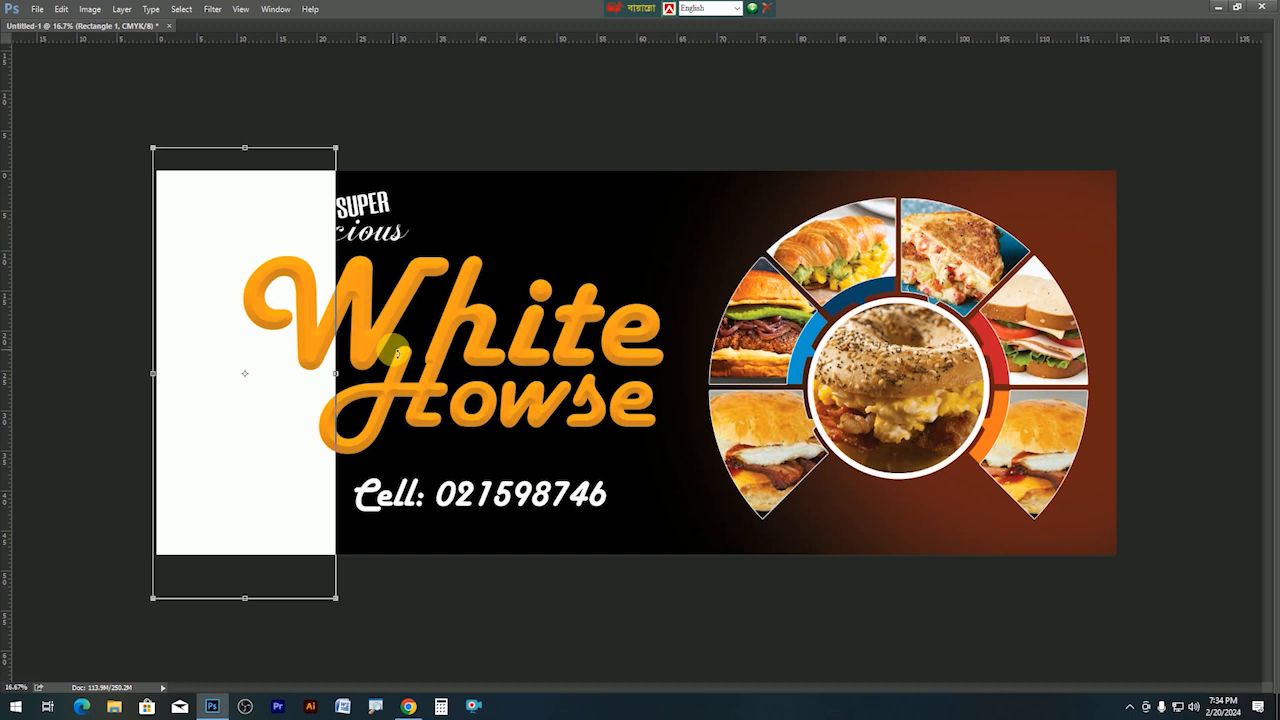
pyautogui.moveTo(379, 303); pyautogui.dragTo(305, 218)
pyautogui.moveTo(214, 300); pyautogui.dragTo(248, 508)
pyautogui.doubleClick(201, 444)
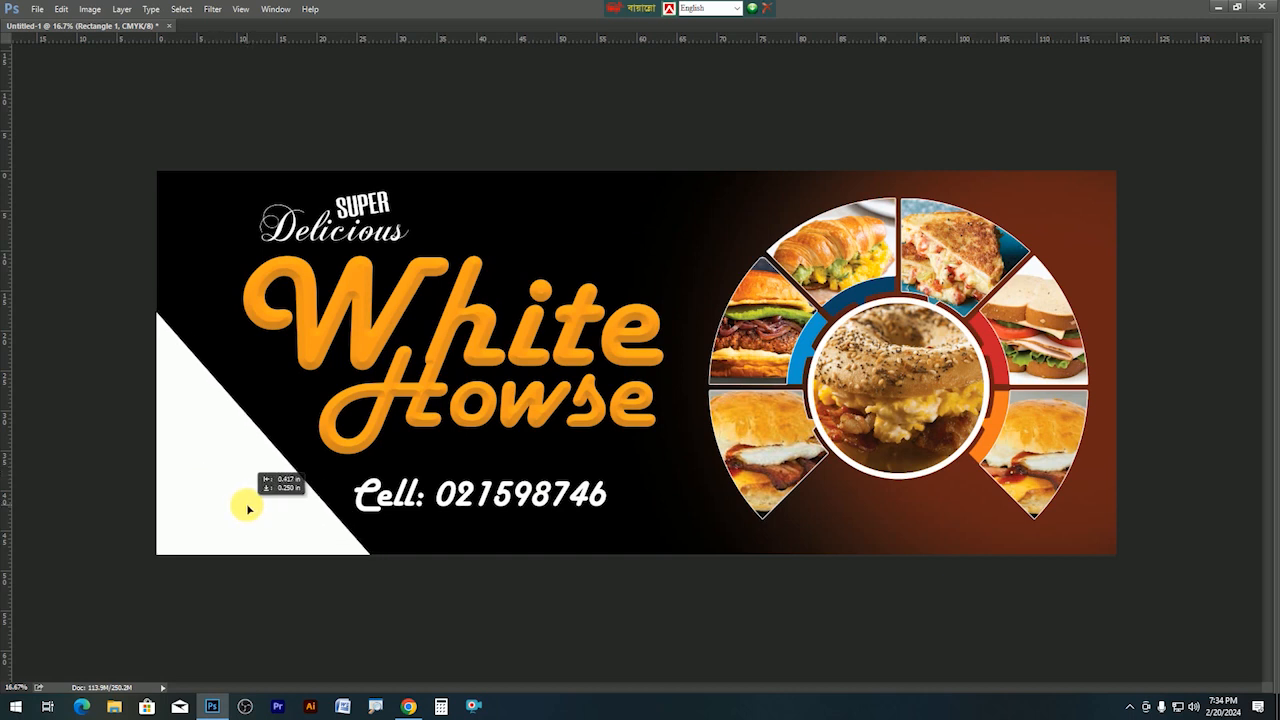
# Search Google Images for 'pizza pic' and copy the Simply Recipes pepperoni pizza photo.
pyautogui.click(401, 706)
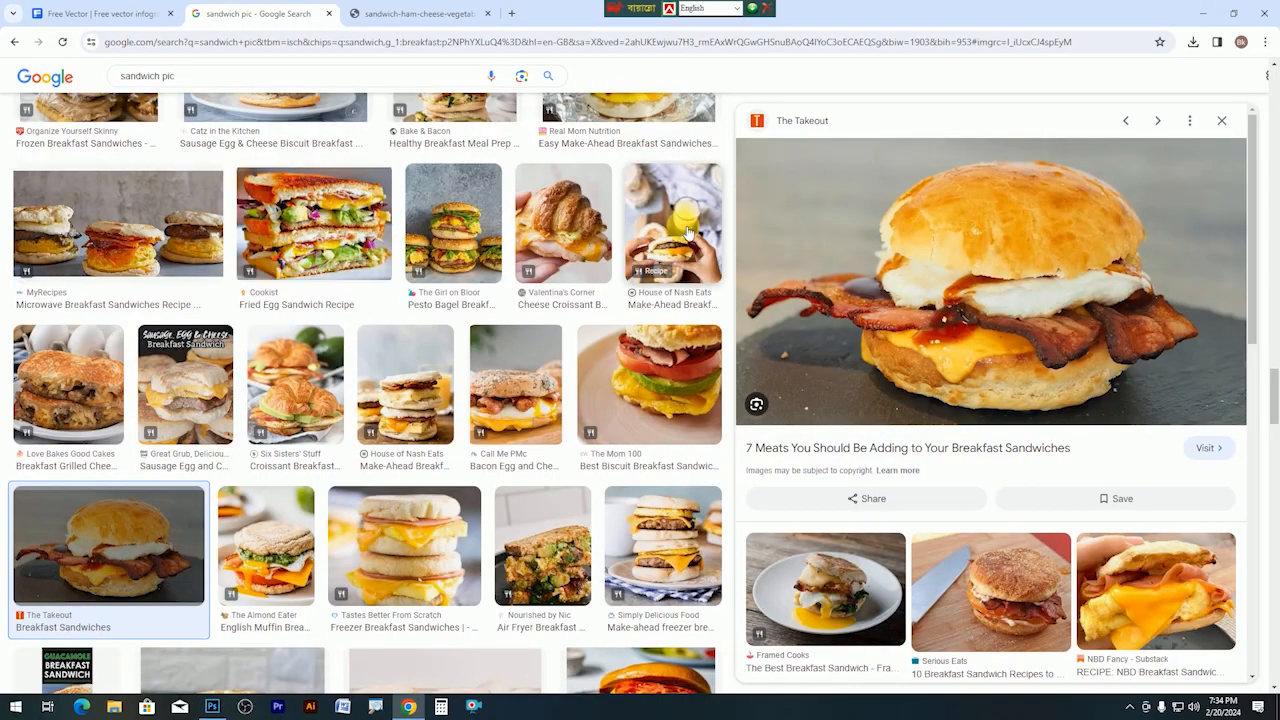
pyautogui.tripleClick(172, 80)
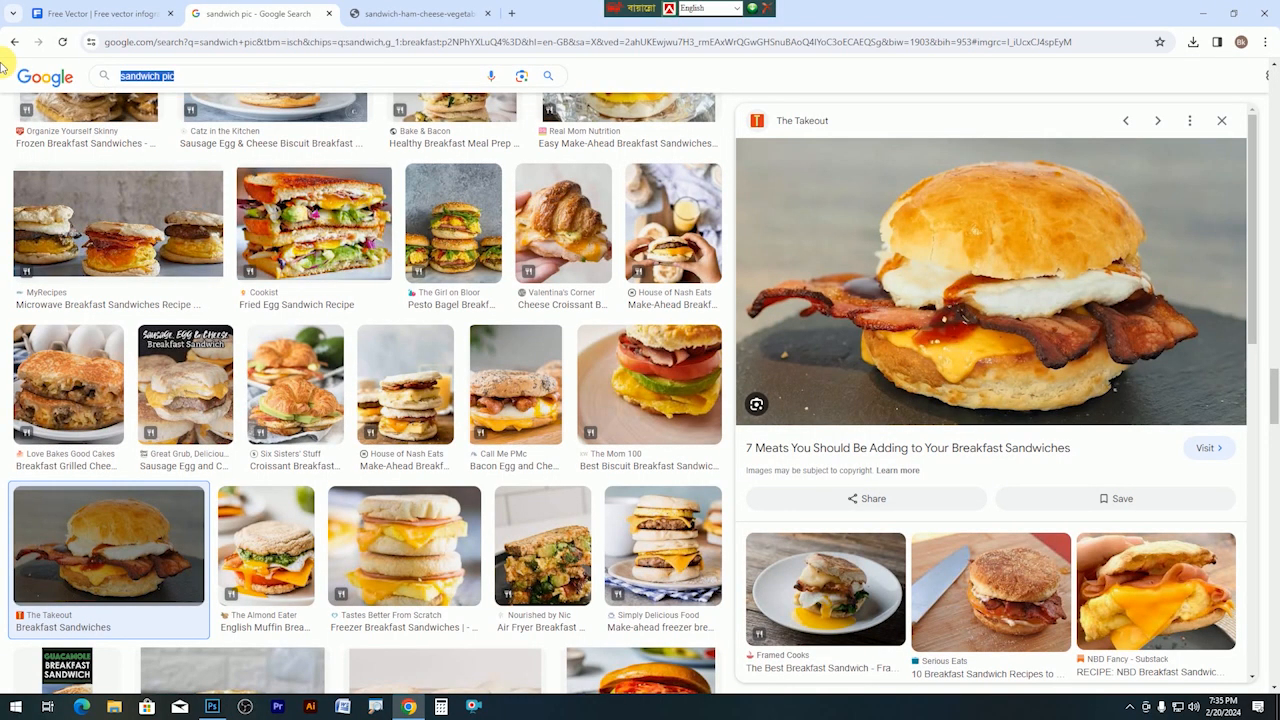
pyautogui.write('pozz')
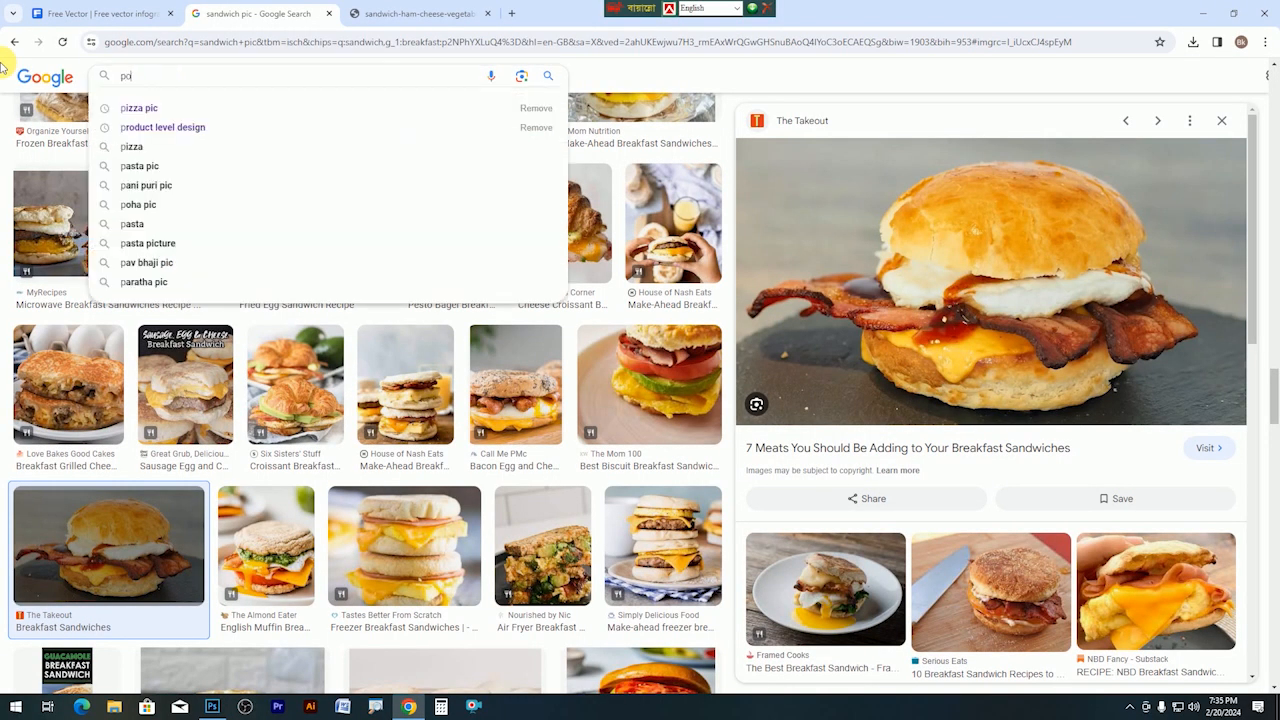
pyautogui.press('BackSpace')
pyautogui.press('BackSpace')
pyautogui.press('BackSpace')
pyautogui.press('Down')
pyautogui.press('Return')
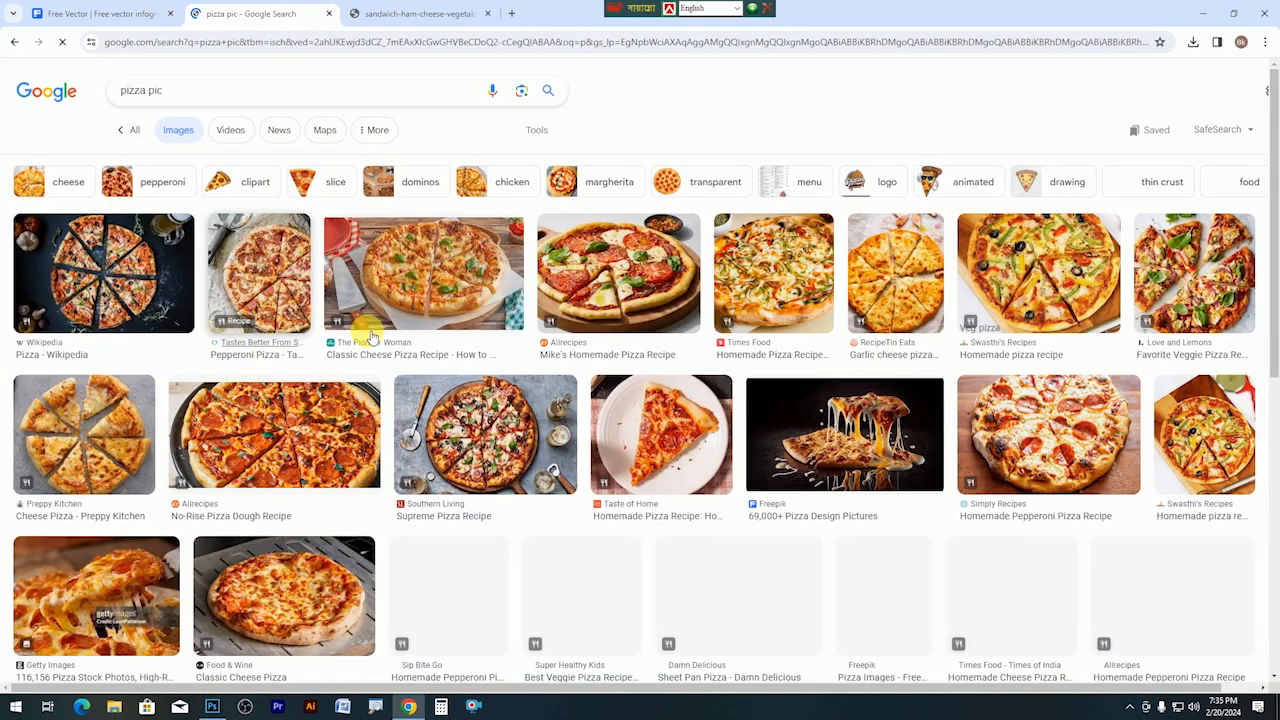
pyautogui.click(1060, 434)
pyautogui.scroll(1, 1056, 434)
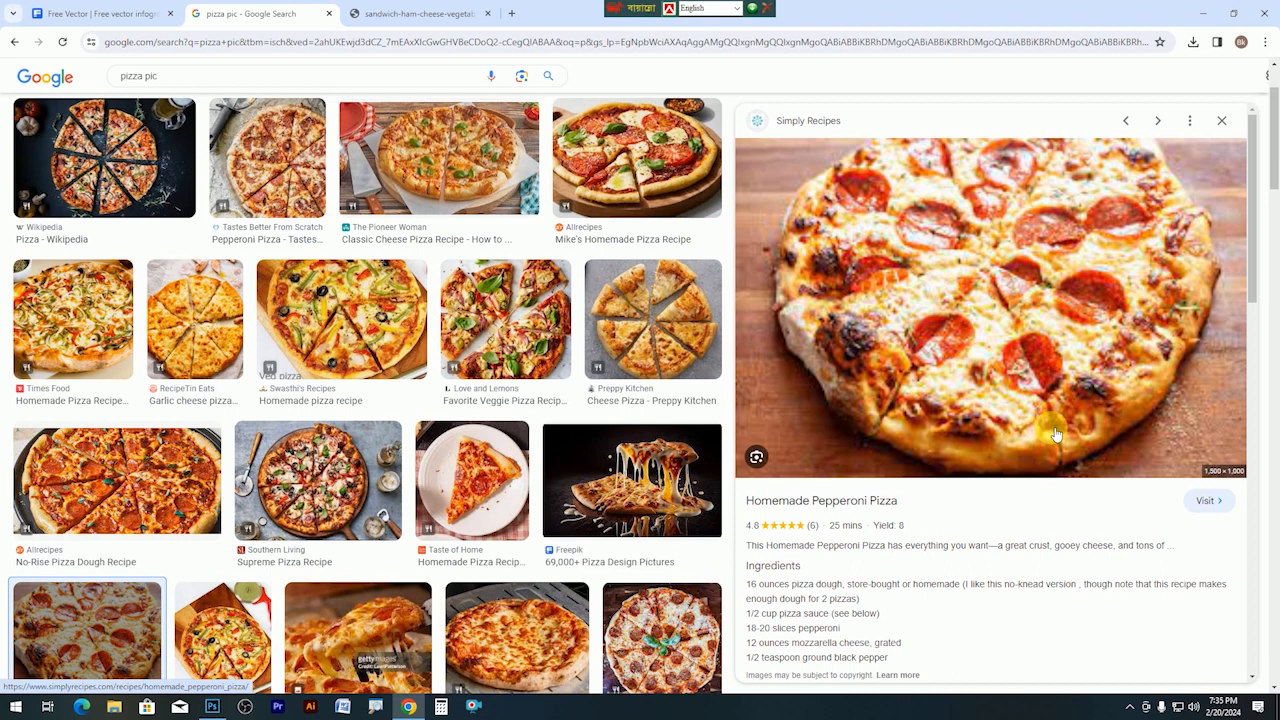
pyautogui.rightClick(966, 284)
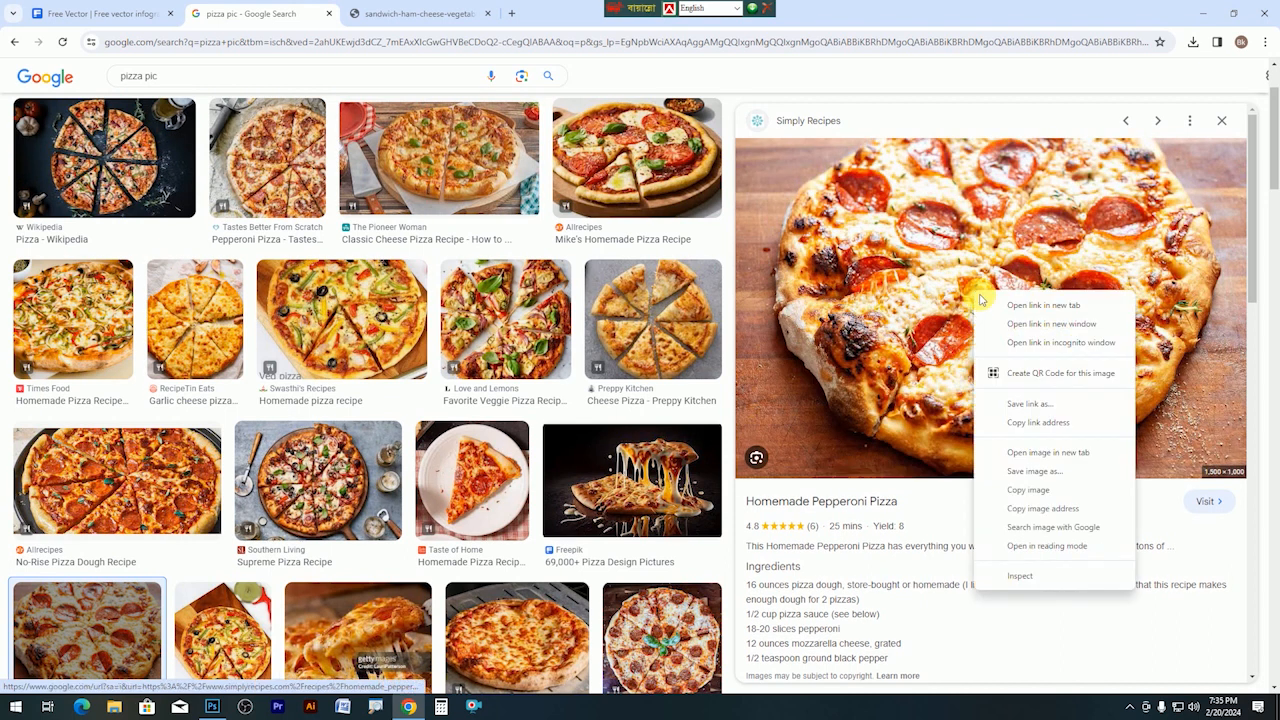
pyautogui.click(1023, 489)
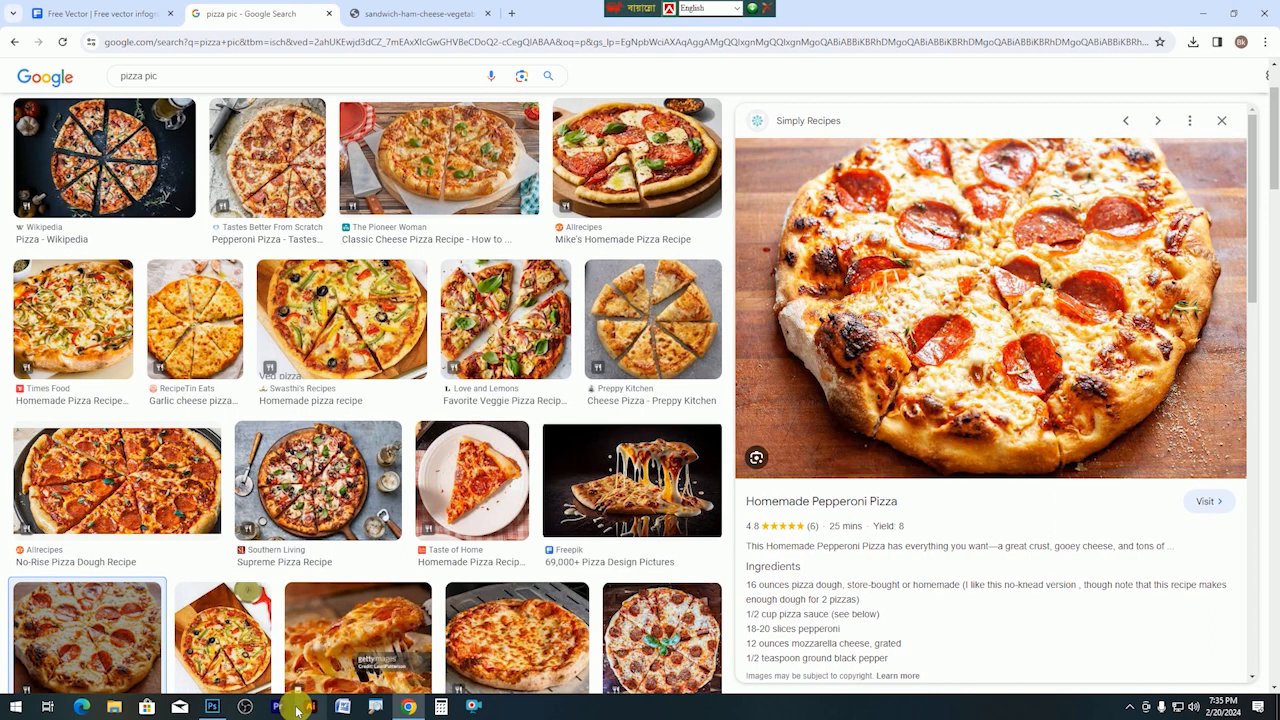
pyautogui.click(212, 706)
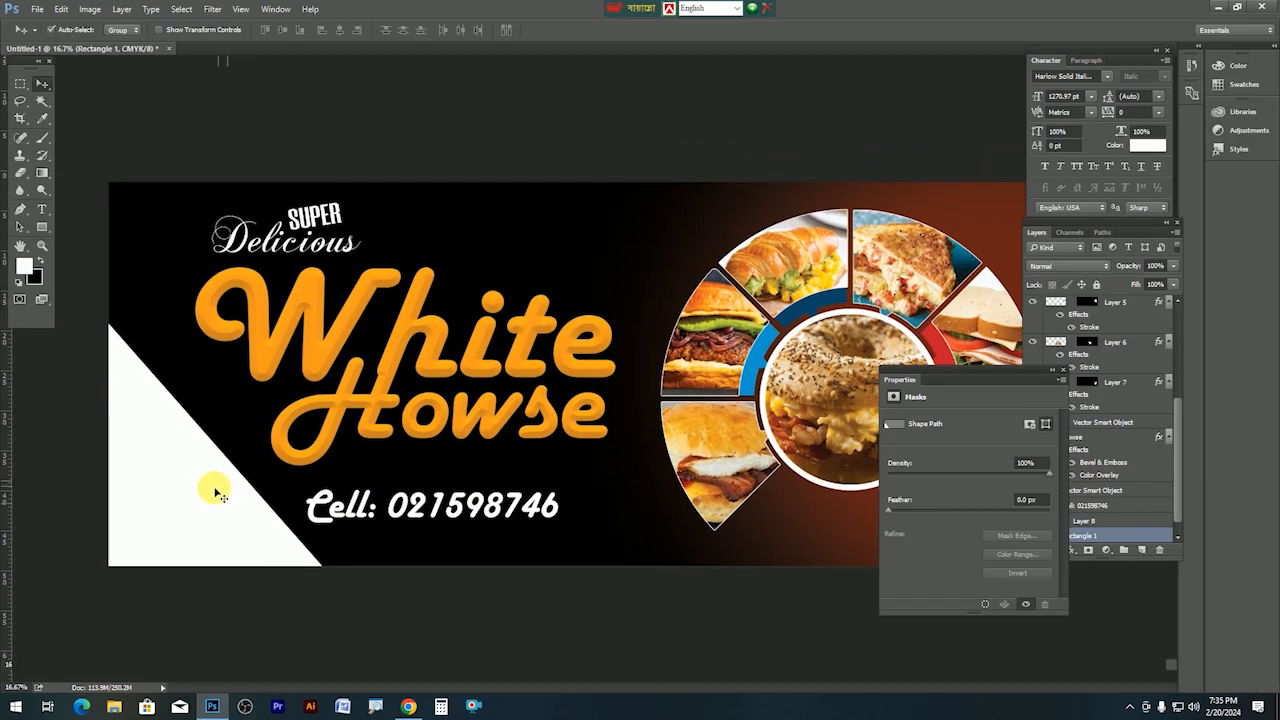
# Rasterize Rectangle 1, paste the pizza photo into the white triangle and scale it to fill.
pyautogui.click(1062, 373)
pyautogui.rightClick(1125, 538)
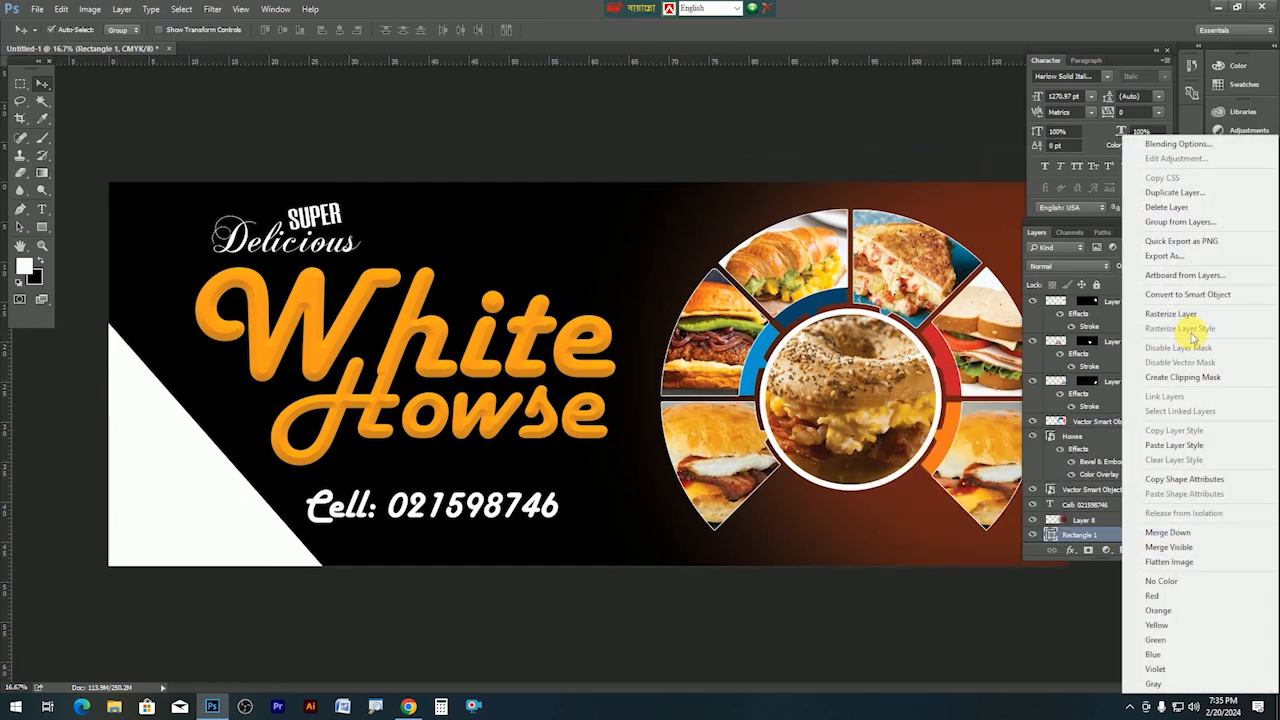
pyautogui.click(1170, 314)
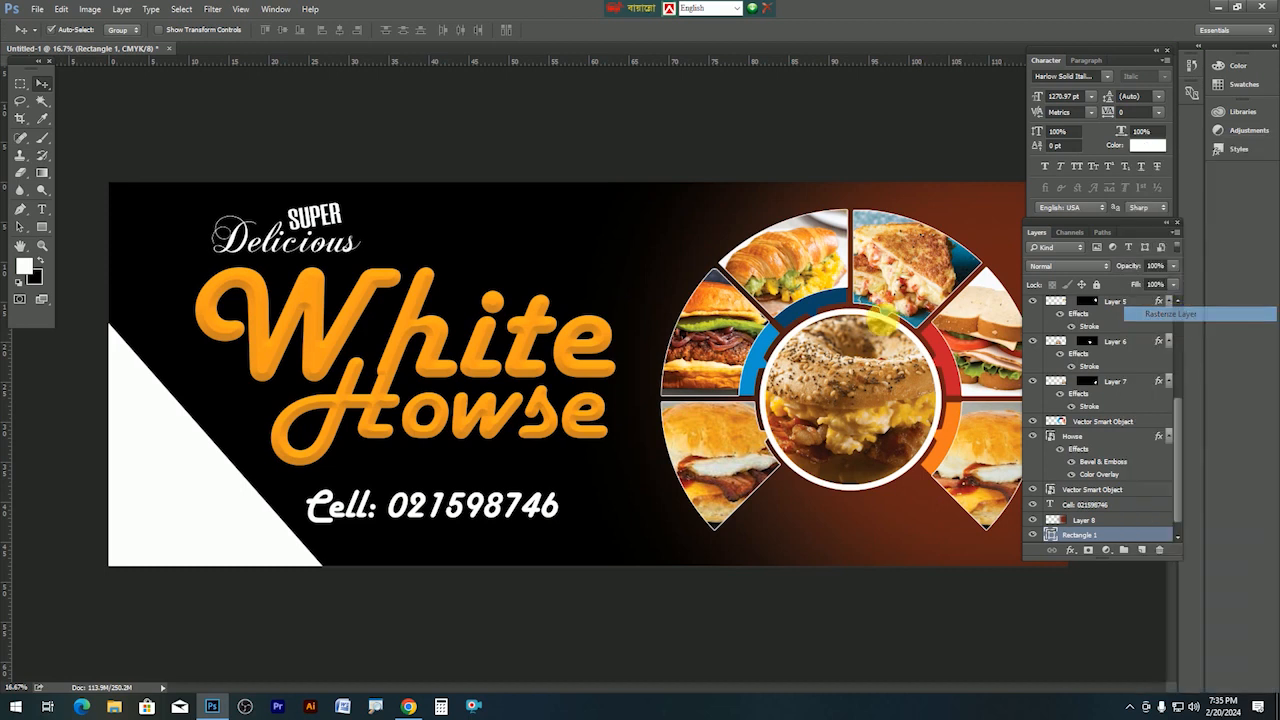
pyautogui.click(38, 104)
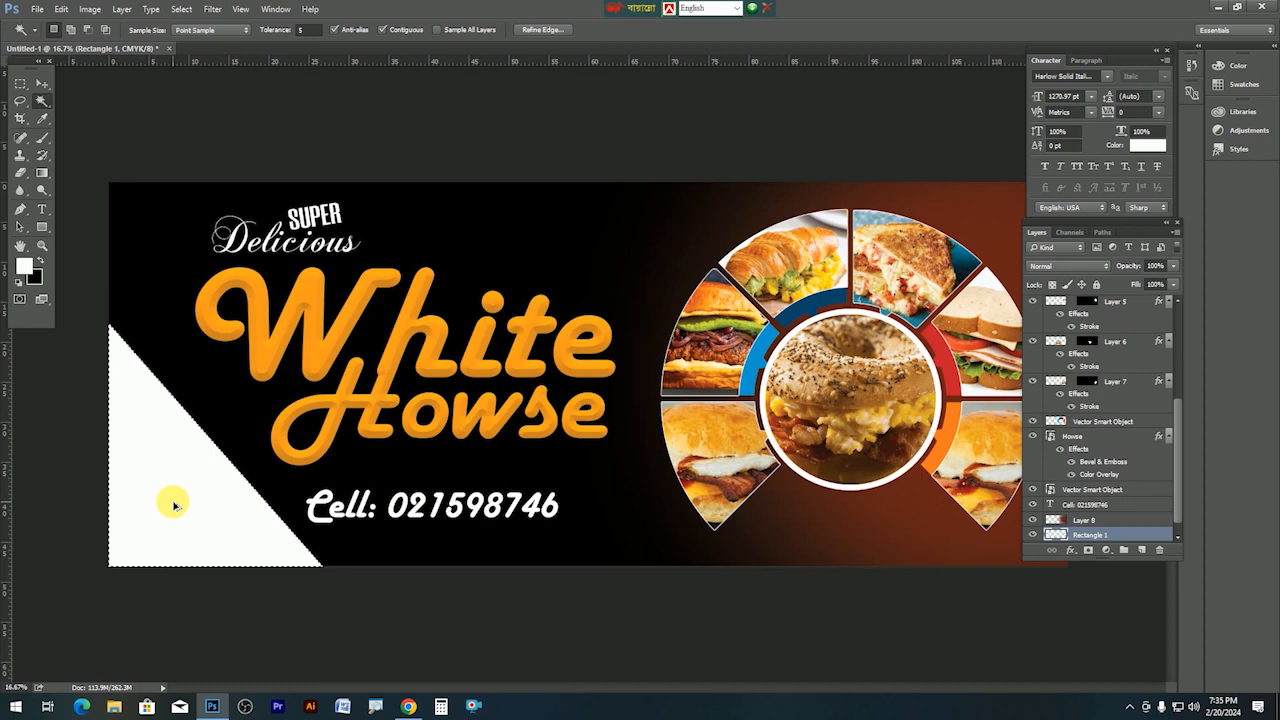
pyautogui.hotkey('ctrl', 'alt', 'shift', 'v')
pyautogui.hotkey('ctrl', 't')
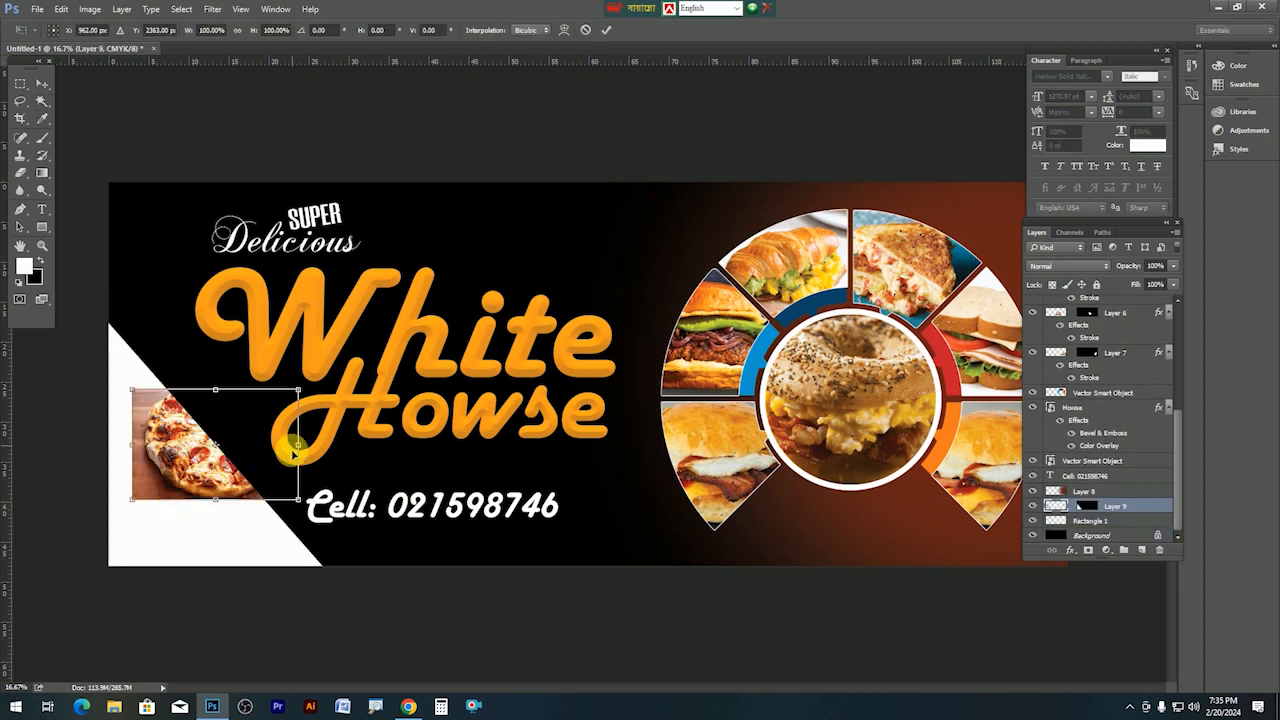
pyautogui.moveTo(298, 500); pyautogui.dragTo(380, 580)
pyautogui.moveTo(200, 503)
pyautogui.mouseDown()
pyautogui.moveTo(175, 523)
pyautogui.moveTo(198, 517)
pyautogui.mouseUp()
pyautogui.press('Return')
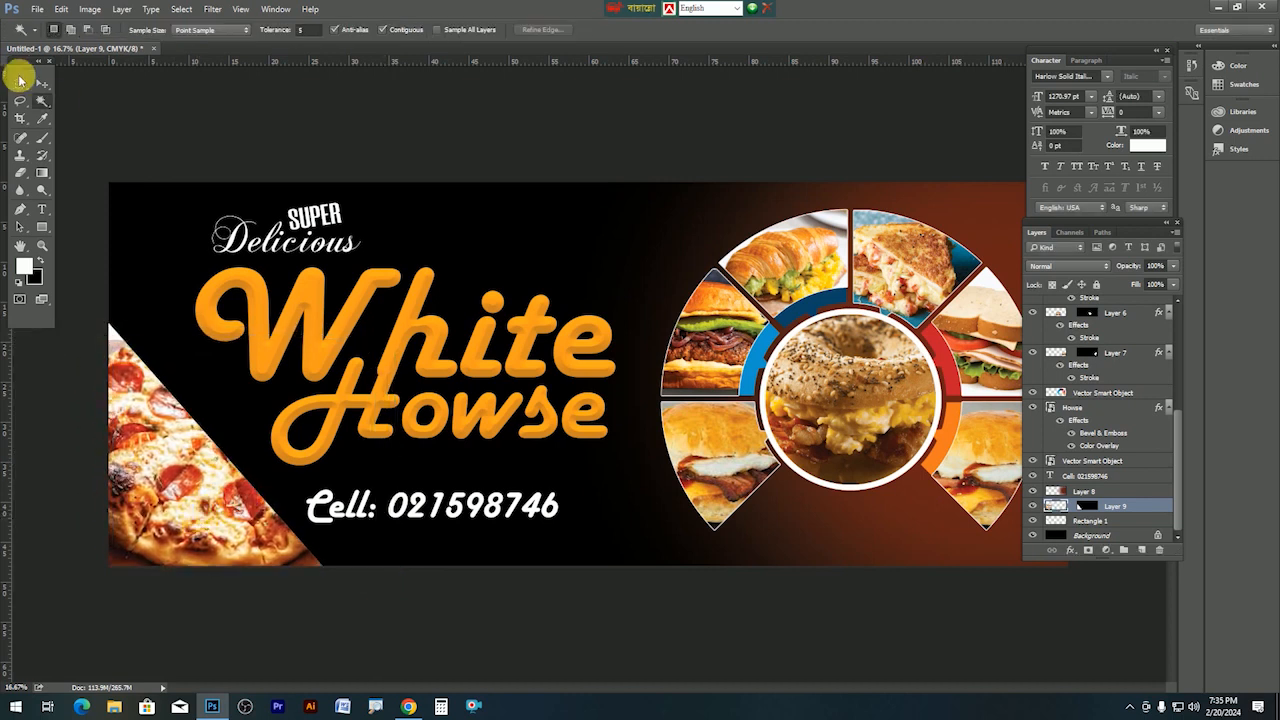
pyautogui.click(41, 86)
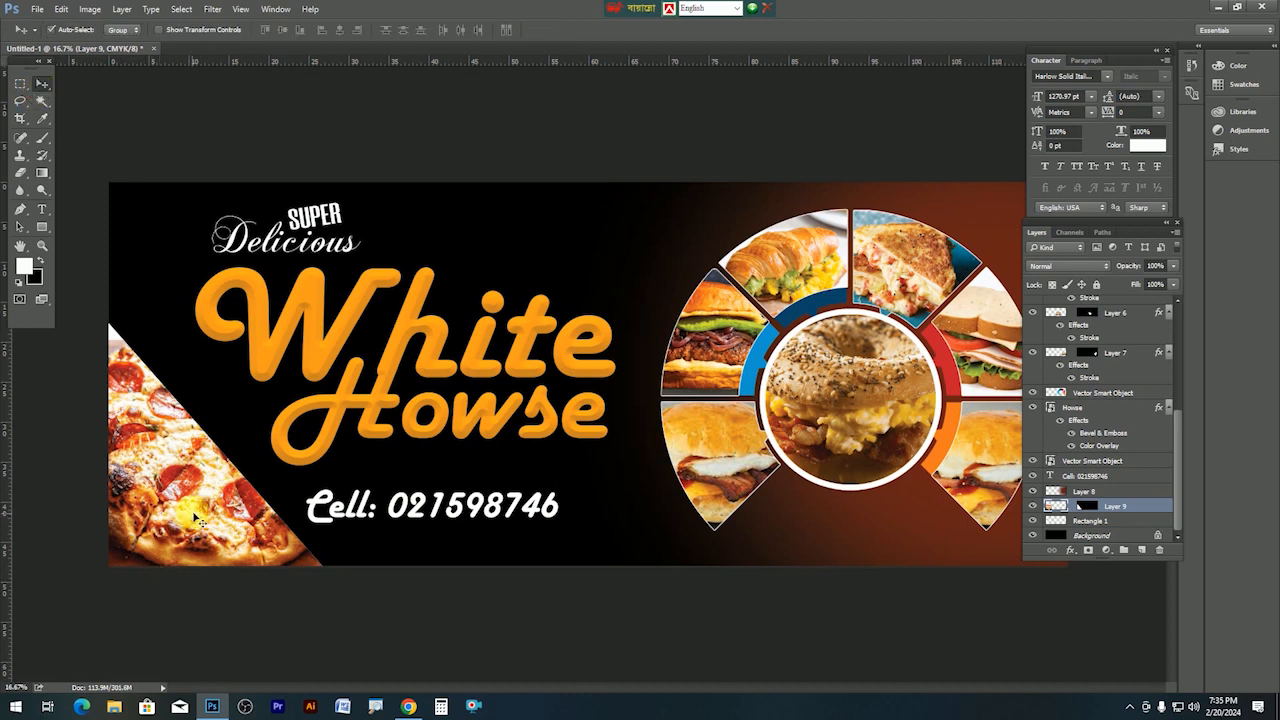
# Duplicate the Rectangle 1 triangle slightly offset and load the copy as a selection.
pyautogui.rightClick(197, 508)
pyautogui.click(226, 531)
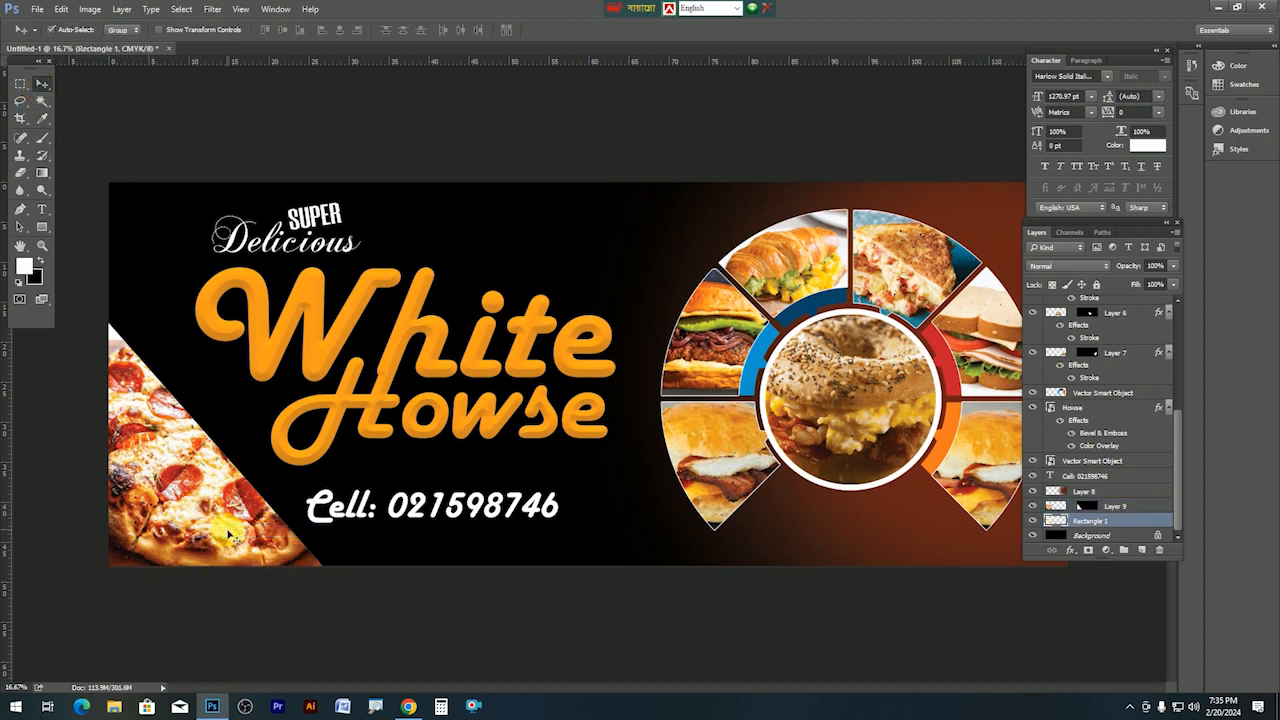
pyautogui.moveTo(228, 534); pyautogui.dragTo(234, 539)
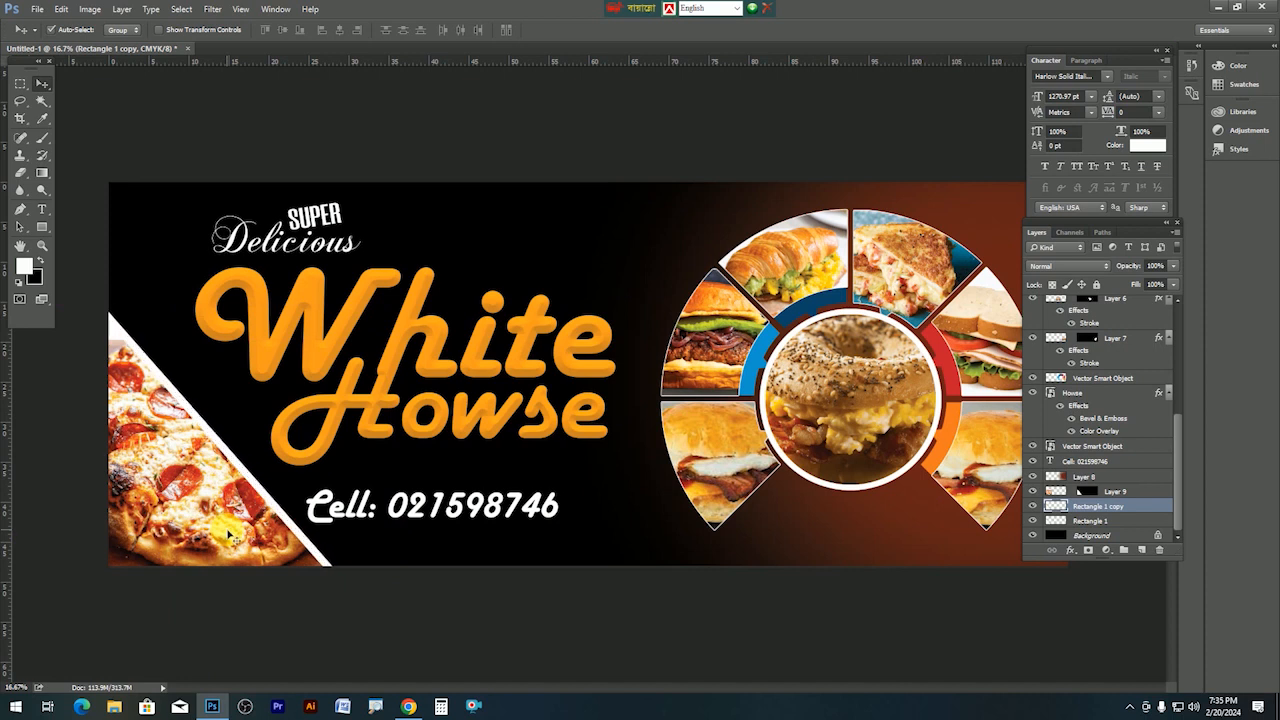
pyautogui.keyDown('ctrl'); pyautogui.click(1053, 516); pyautogui.keyUp('ctrl')
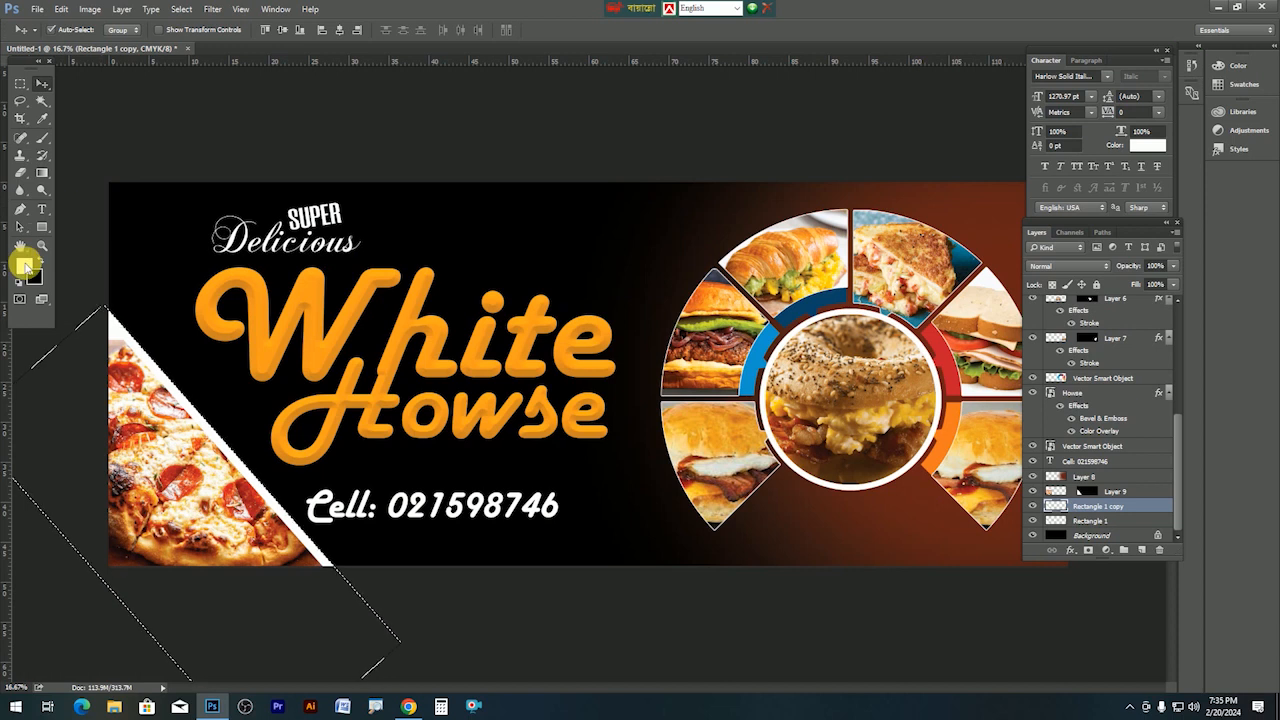
# Fill the selected triangle copy with the orange sampled from the White title.
pyautogui.click(22, 270)
pyautogui.click(1007, 212)
pyautogui.press('Return')
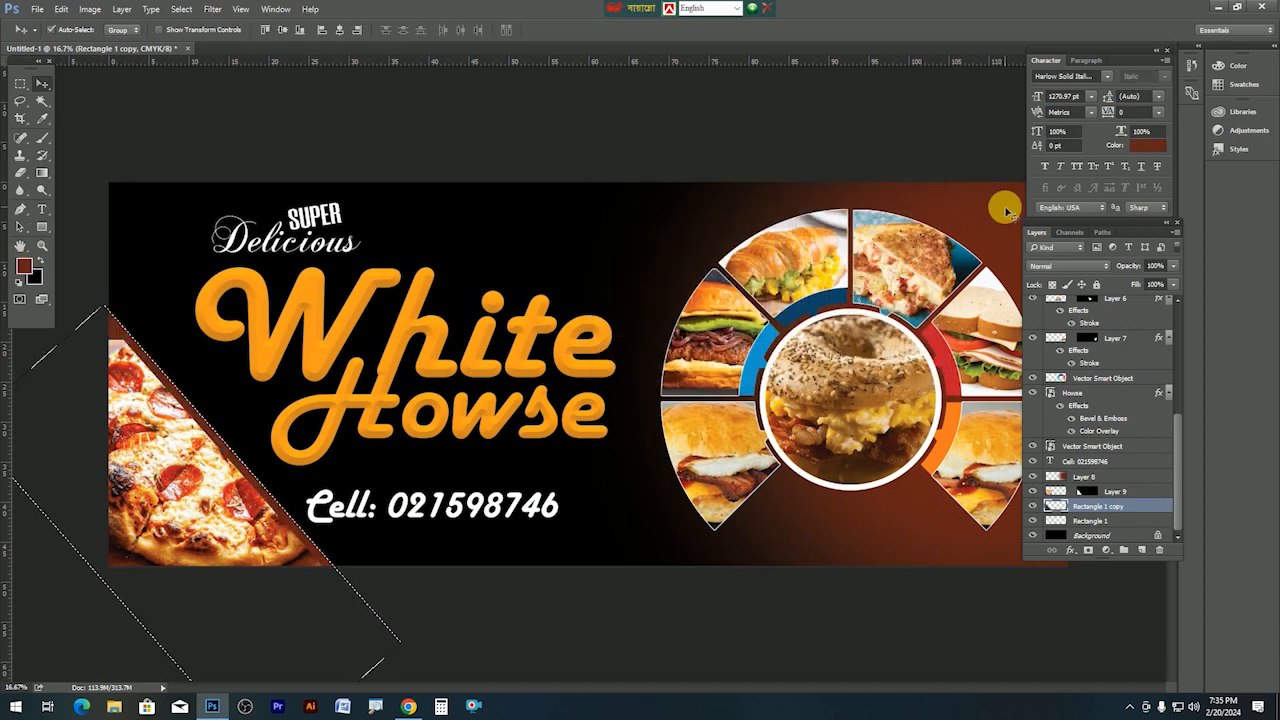
pyautogui.click(23, 267)
pyautogui.click(232, 318)
pyautogui.press('Return')
pyautogui.press('v')
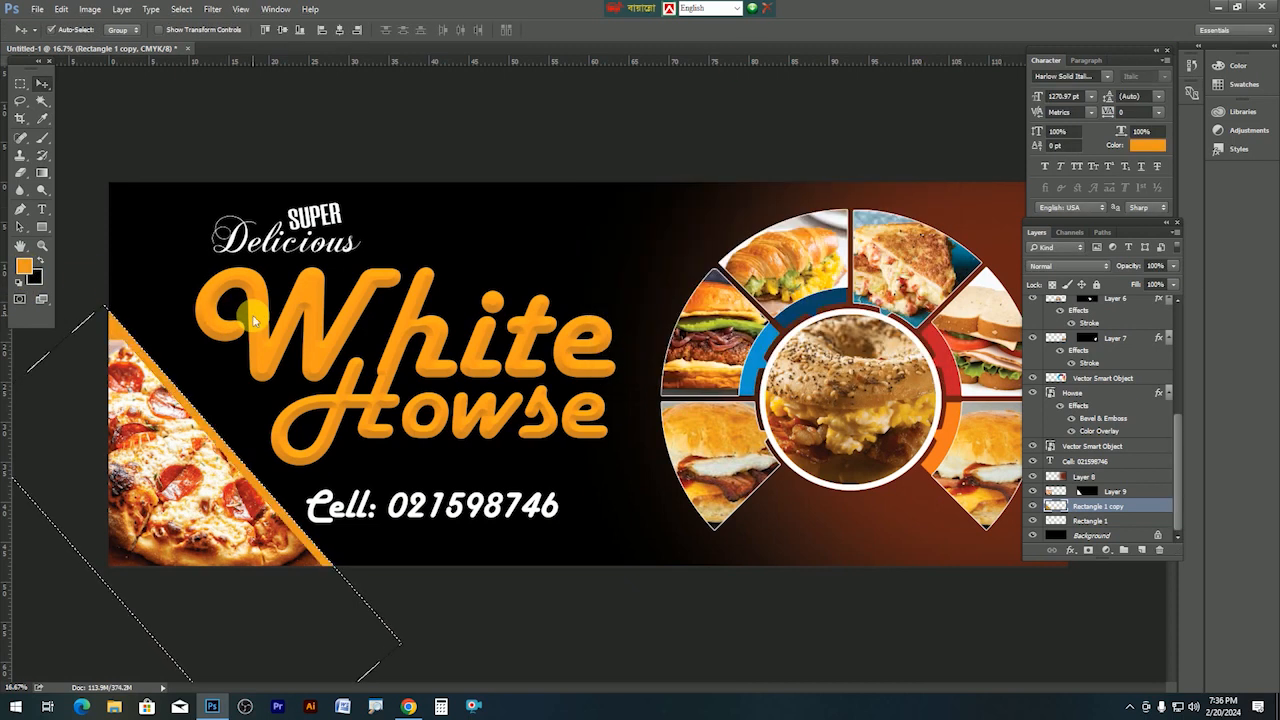
pyautogui.hotkey('alt', 'BackSpace')
pyautogui.hotkey('ctrl', 'd')
pyautogui.press('Tab')
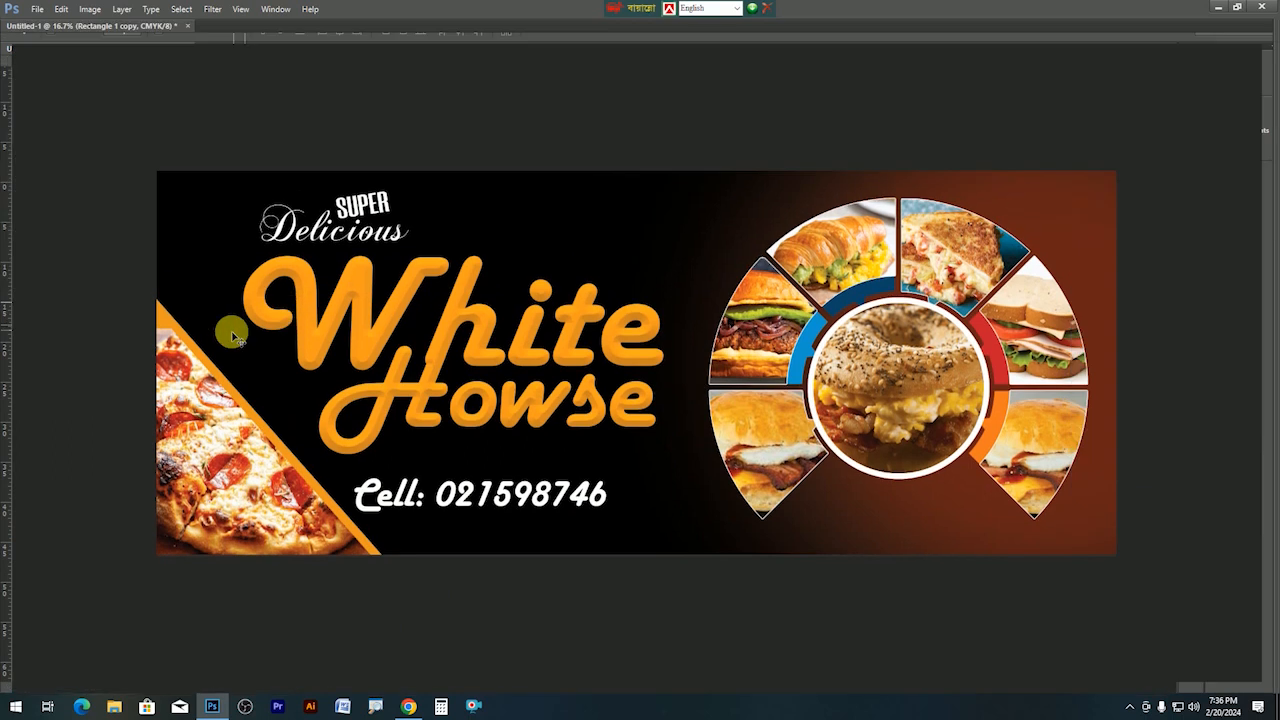
# Remove the pizza photo and reposition the orange triangle, leaving a thin white diagonal strip.
pyautogui.moveTo(268, 494); pyautogui.dragTo(215, 402)
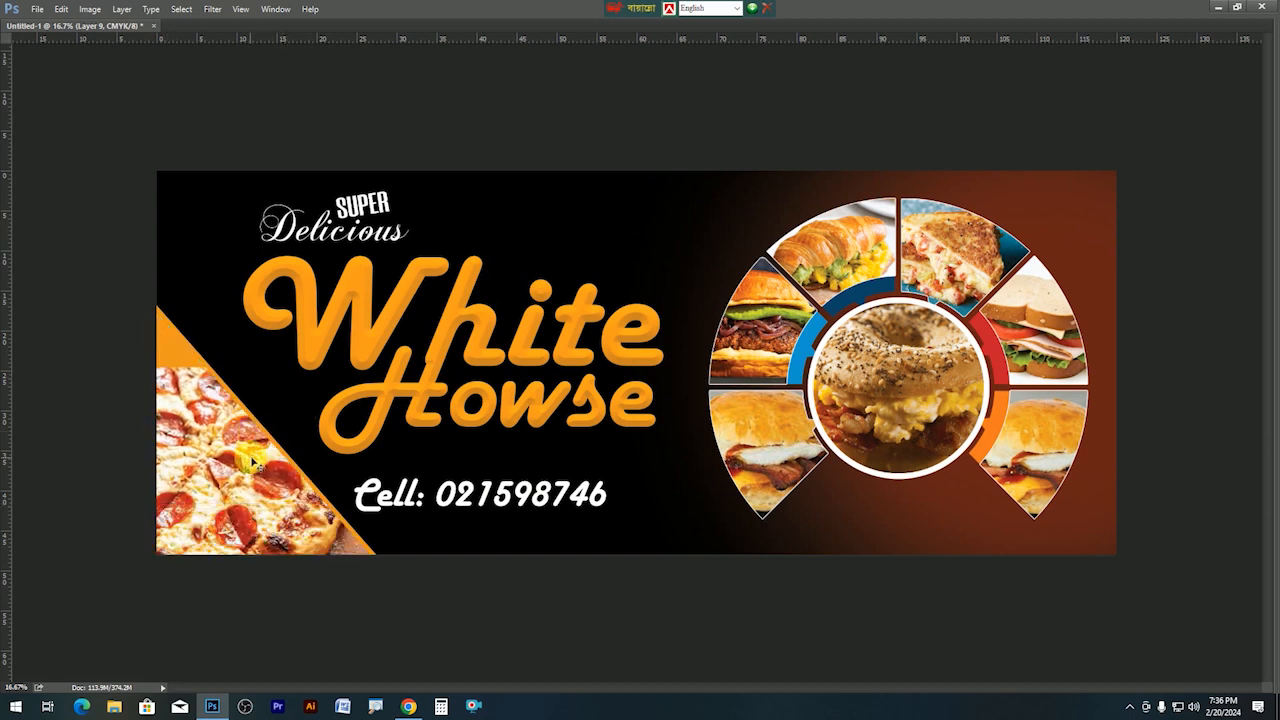
pyautogui.press('Delete')
pyautogui.moveTo(247, 475); pyautogui.dragTo(160, 517)
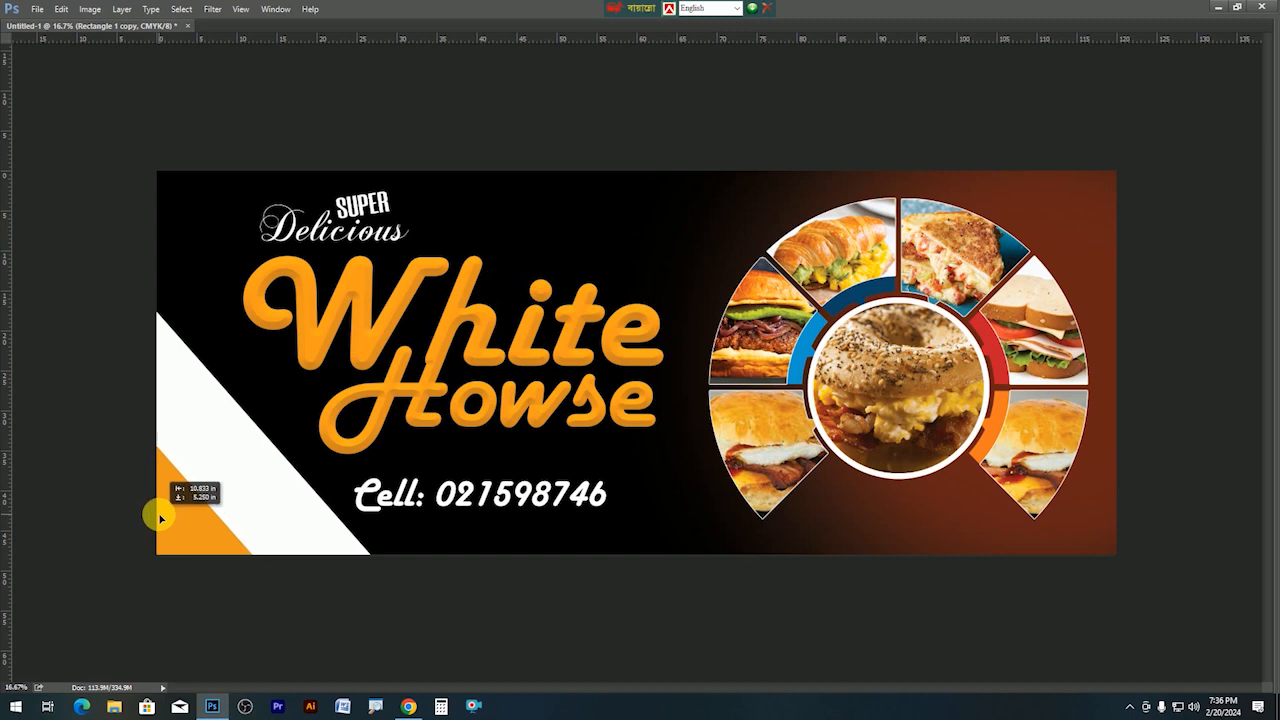
pyautogui.moveTo(235, 490); pyautogui.dragTo(226, 530)
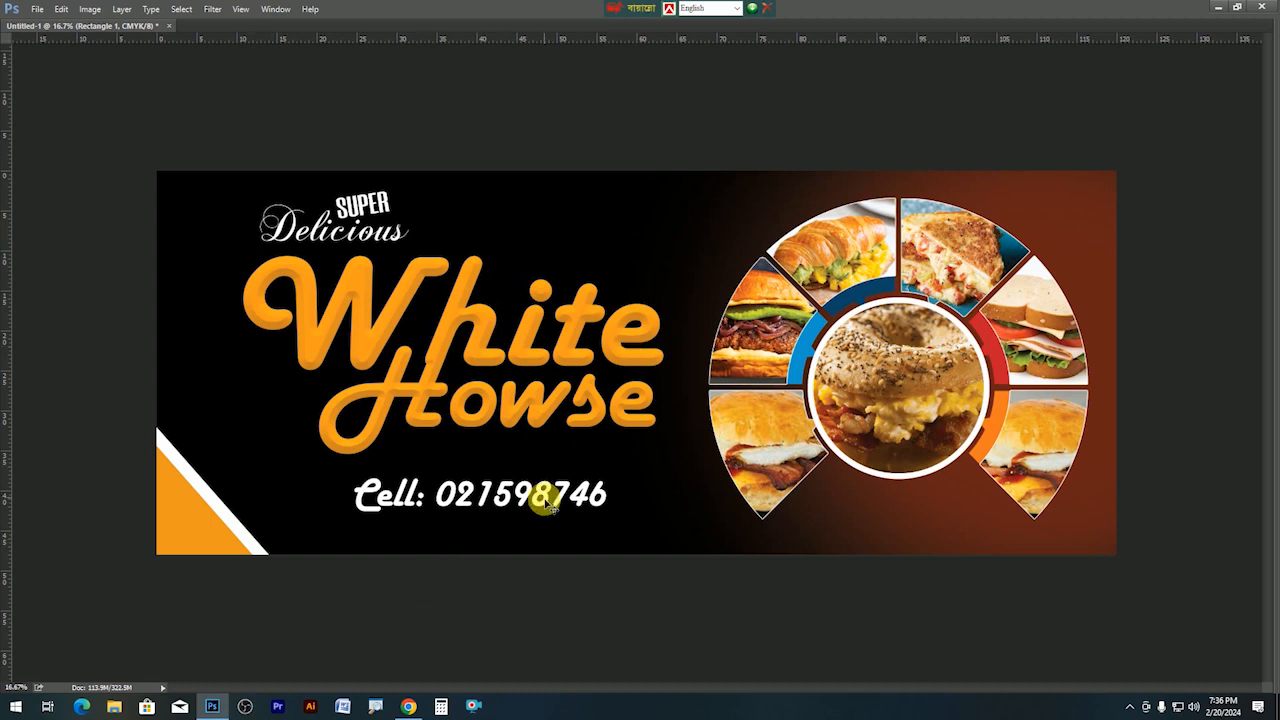
# Enlarge the Cell number text slightly and slide it right.
pyautogui.moveTo(532, 492); pyautogui.dragTo(538, 497)
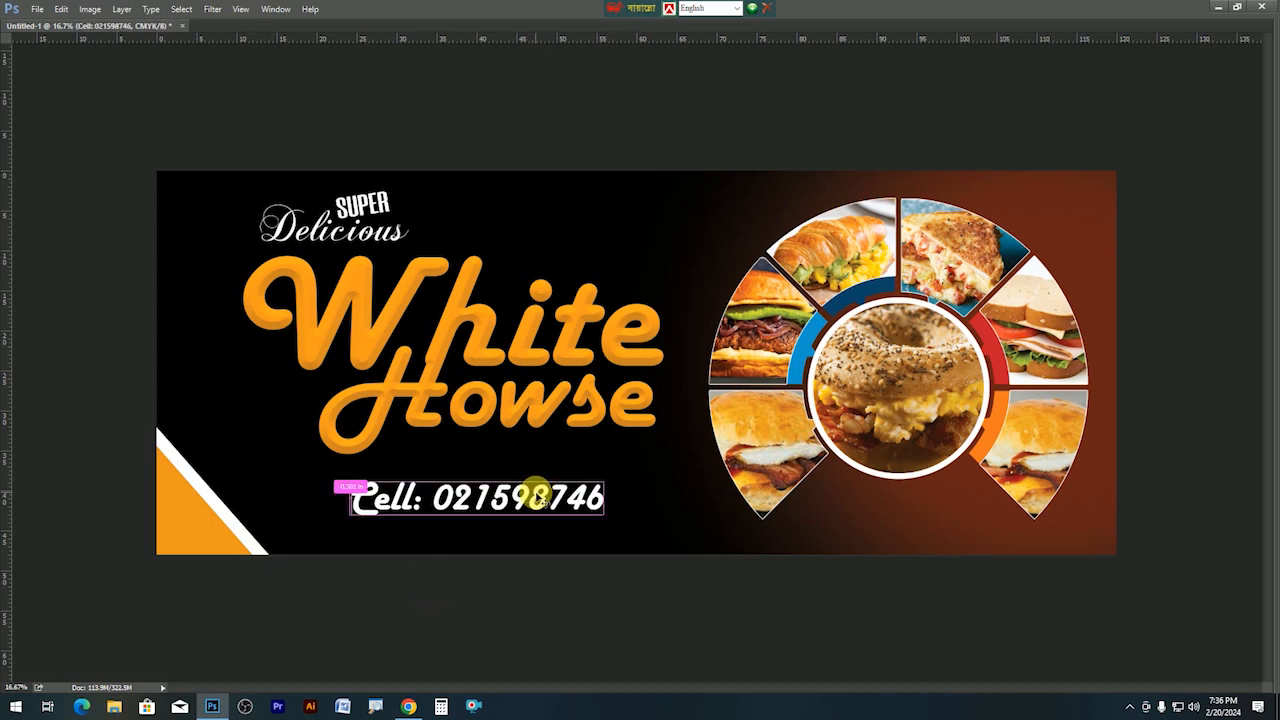
pyautogui.moveTo(604, 524)
pyautogui.mouseDown()
pyautogui.moveTo(614, 534)
pyautogui.moveTo(606, 527)
pyautogui.mouseUp()
pyautogui.doubleClick(564, 516)
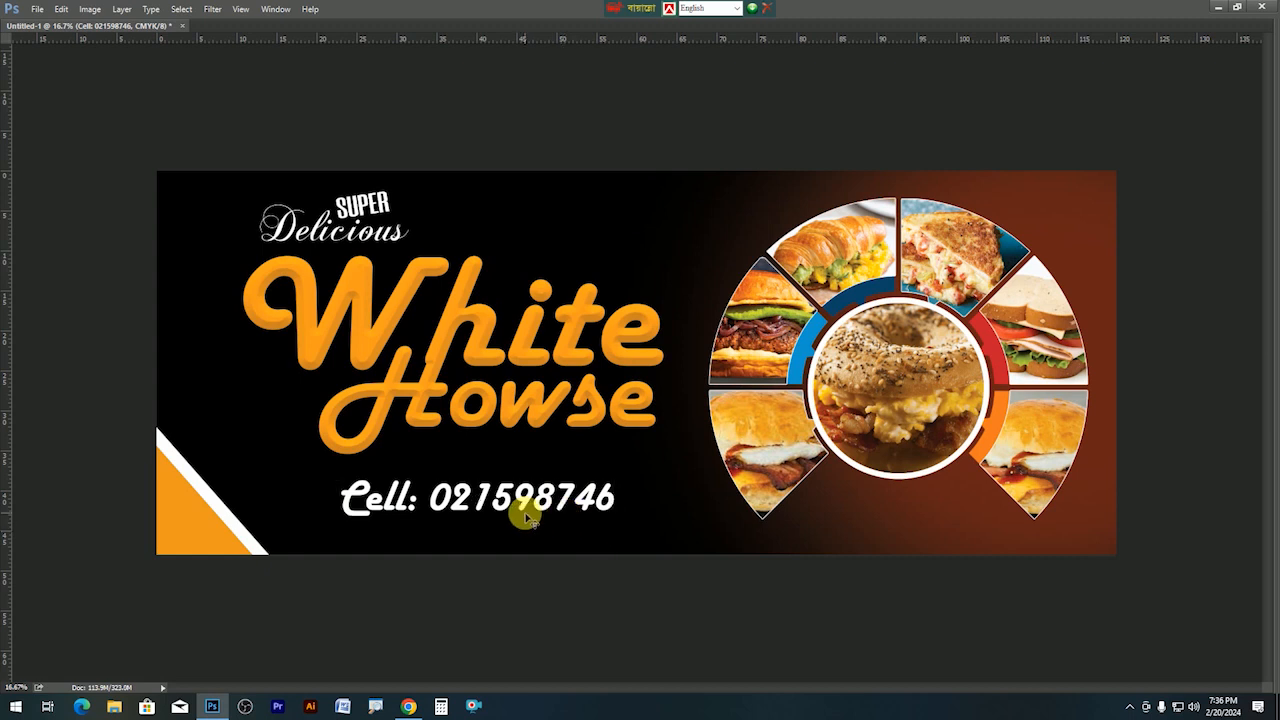
pyautogui.moveTo(520, 511); pyautogui.dragTo(537, 513)
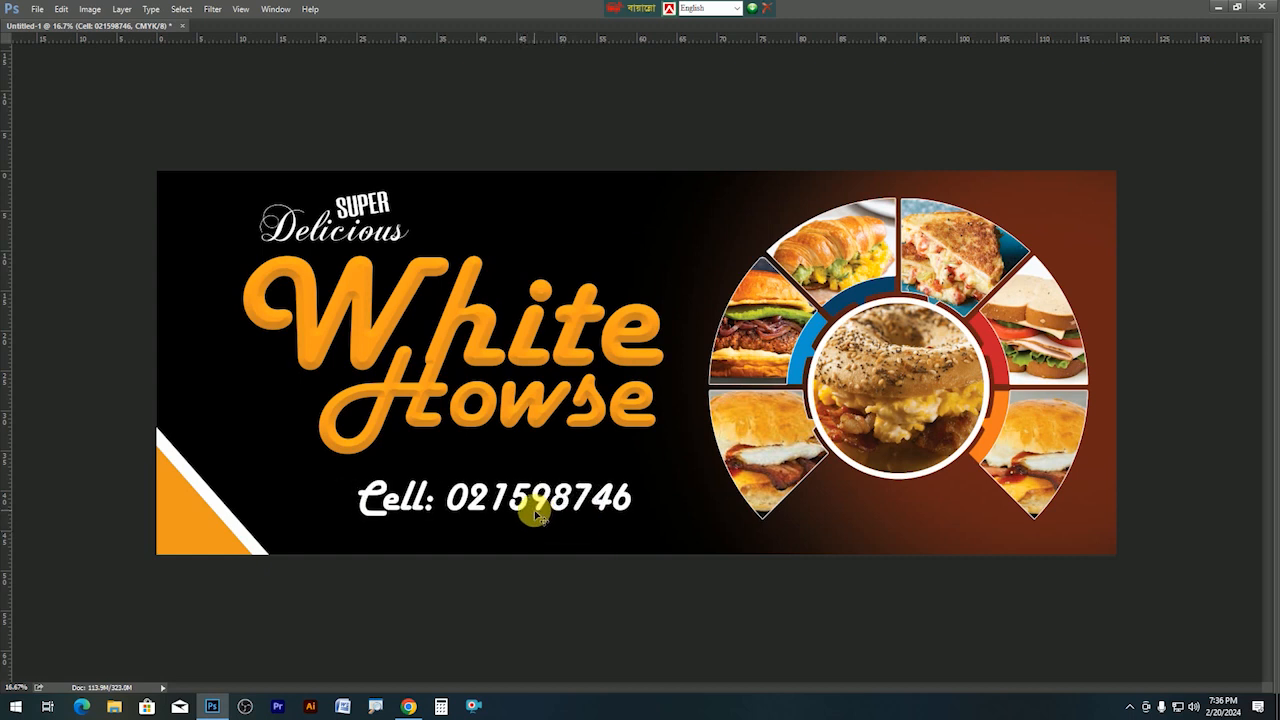